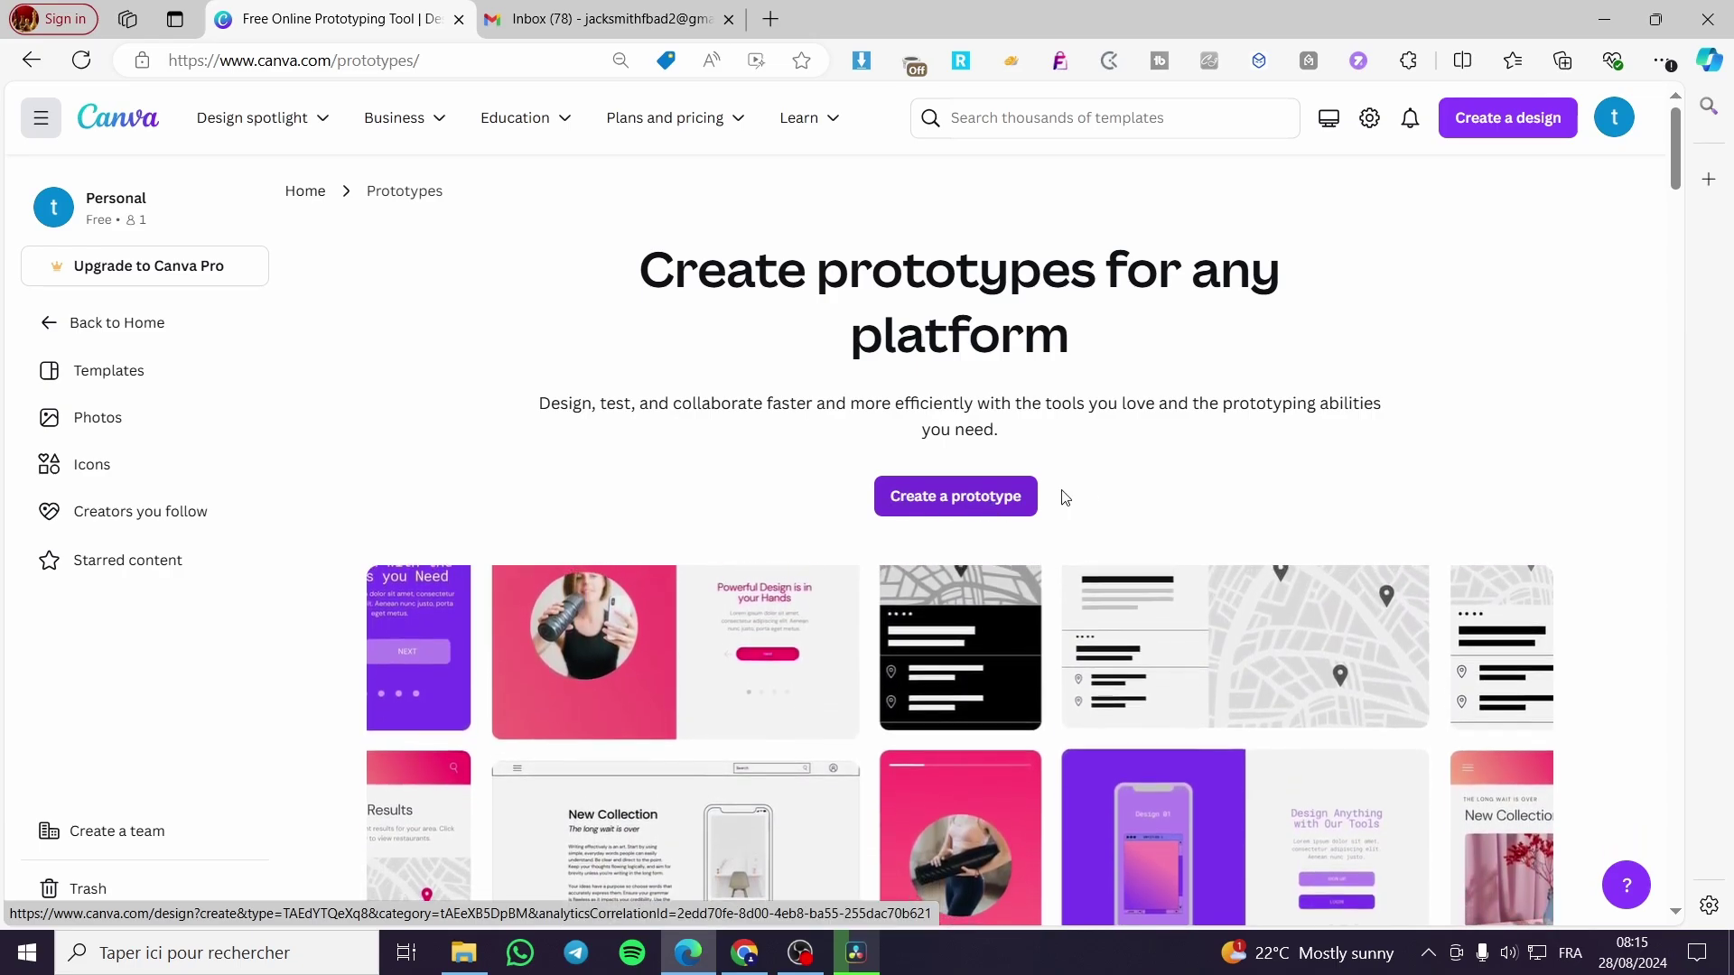
Step: Review the prototypes page, from the desktop, mobile and tablet prototype types to the features and template section
scroll(1065, 497, down, 10)
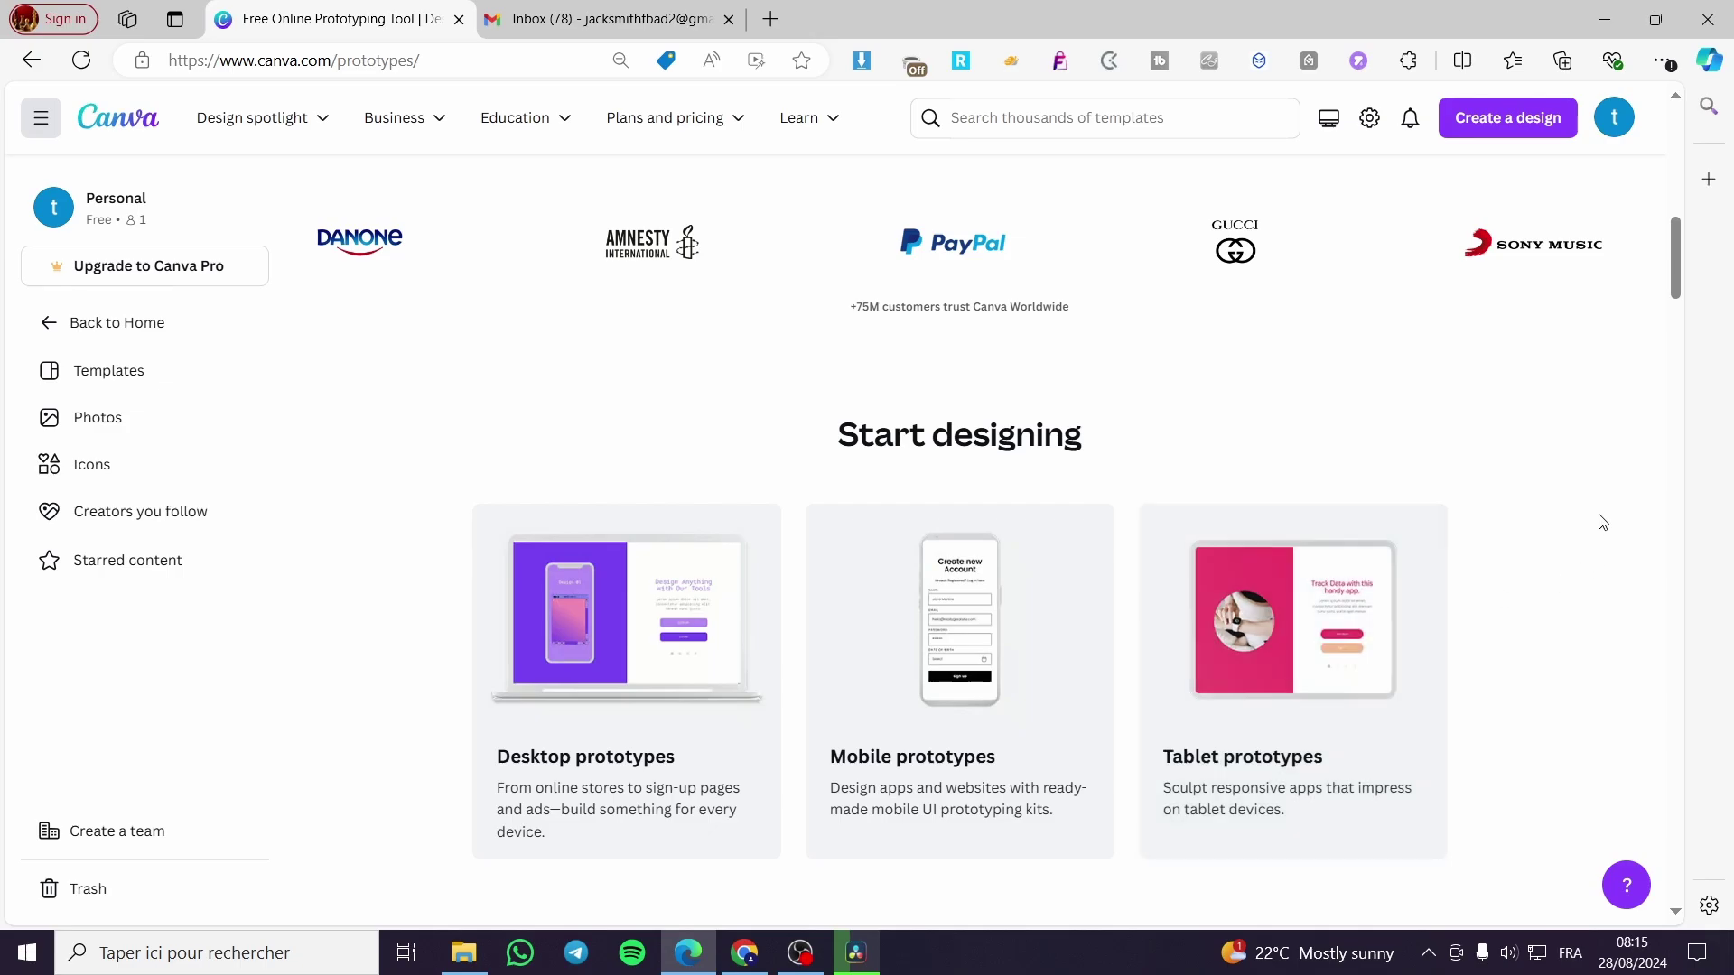
scroll(1459, 506, down, 4)
scroll(1473, 515, up, 1)
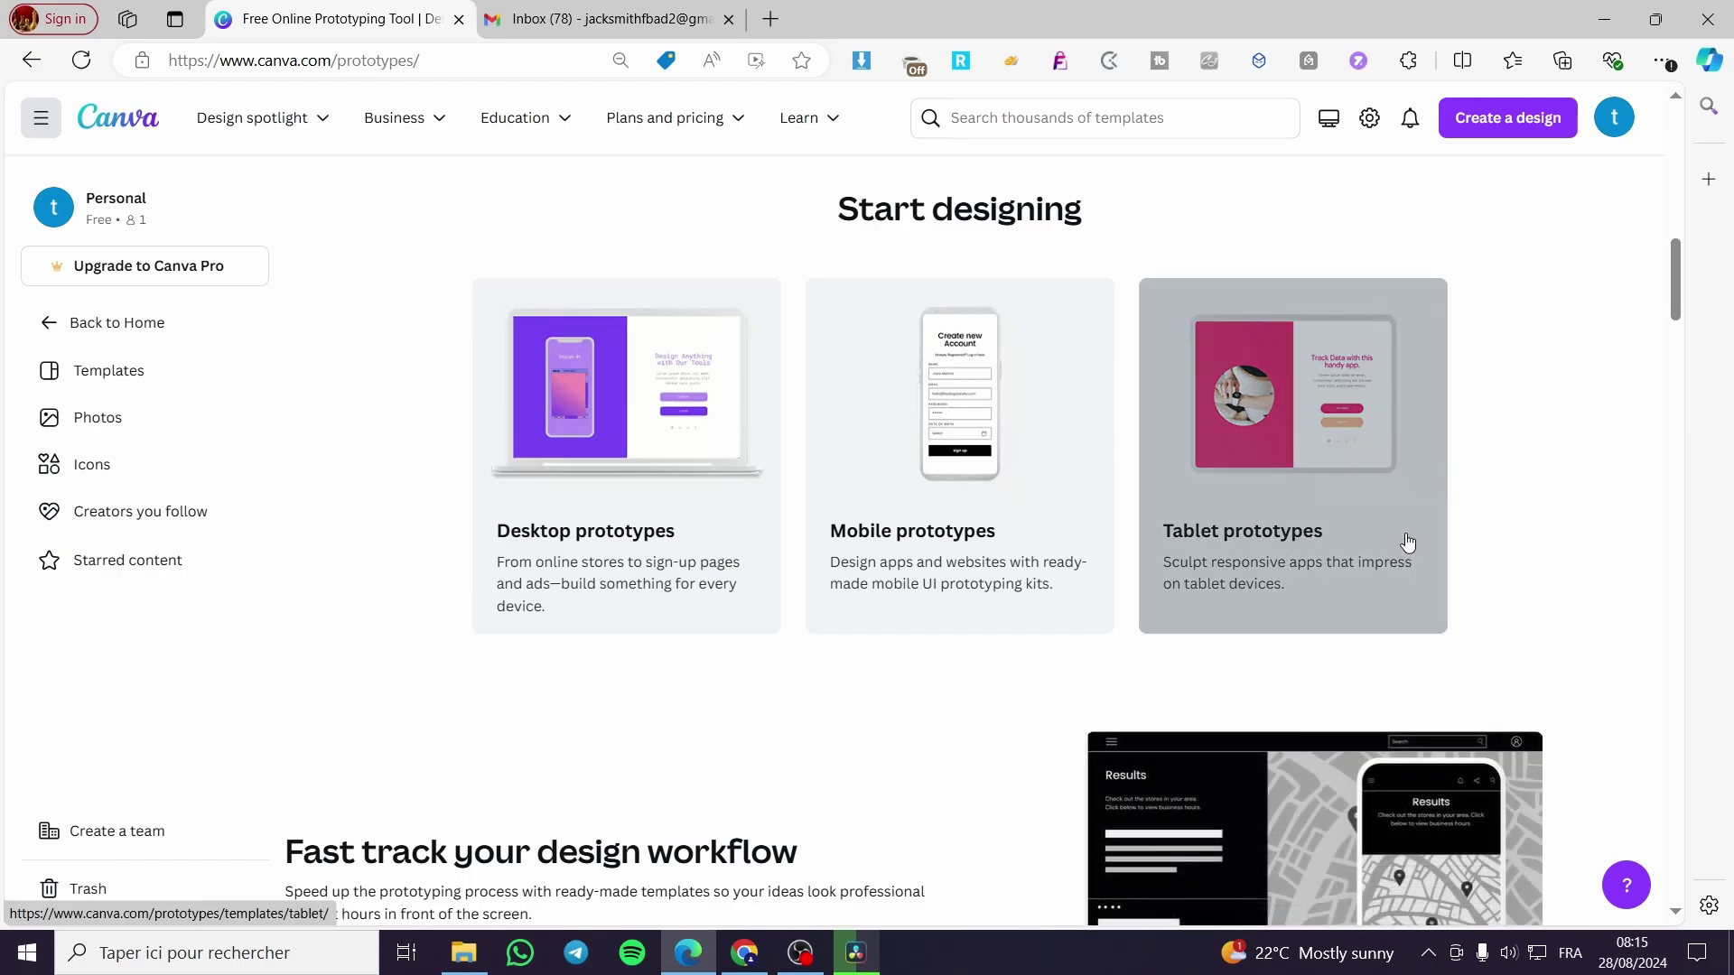
scroll(1409, 555, down, 10)
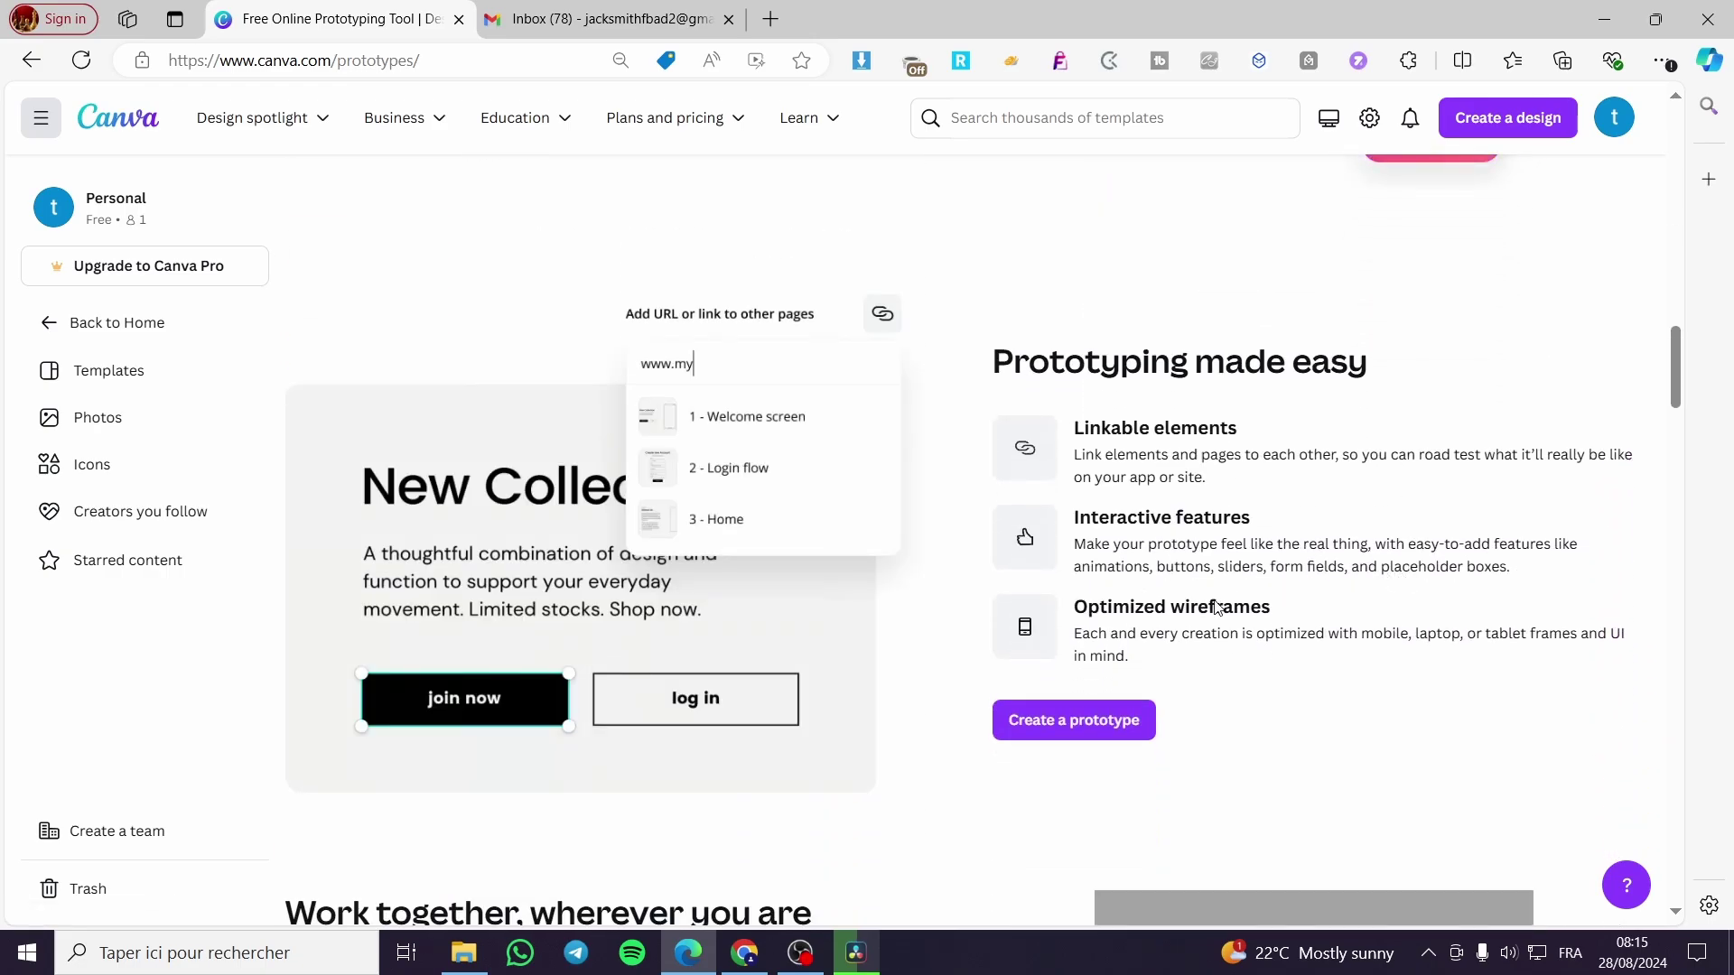
scroll(1402, 569, down, 6)
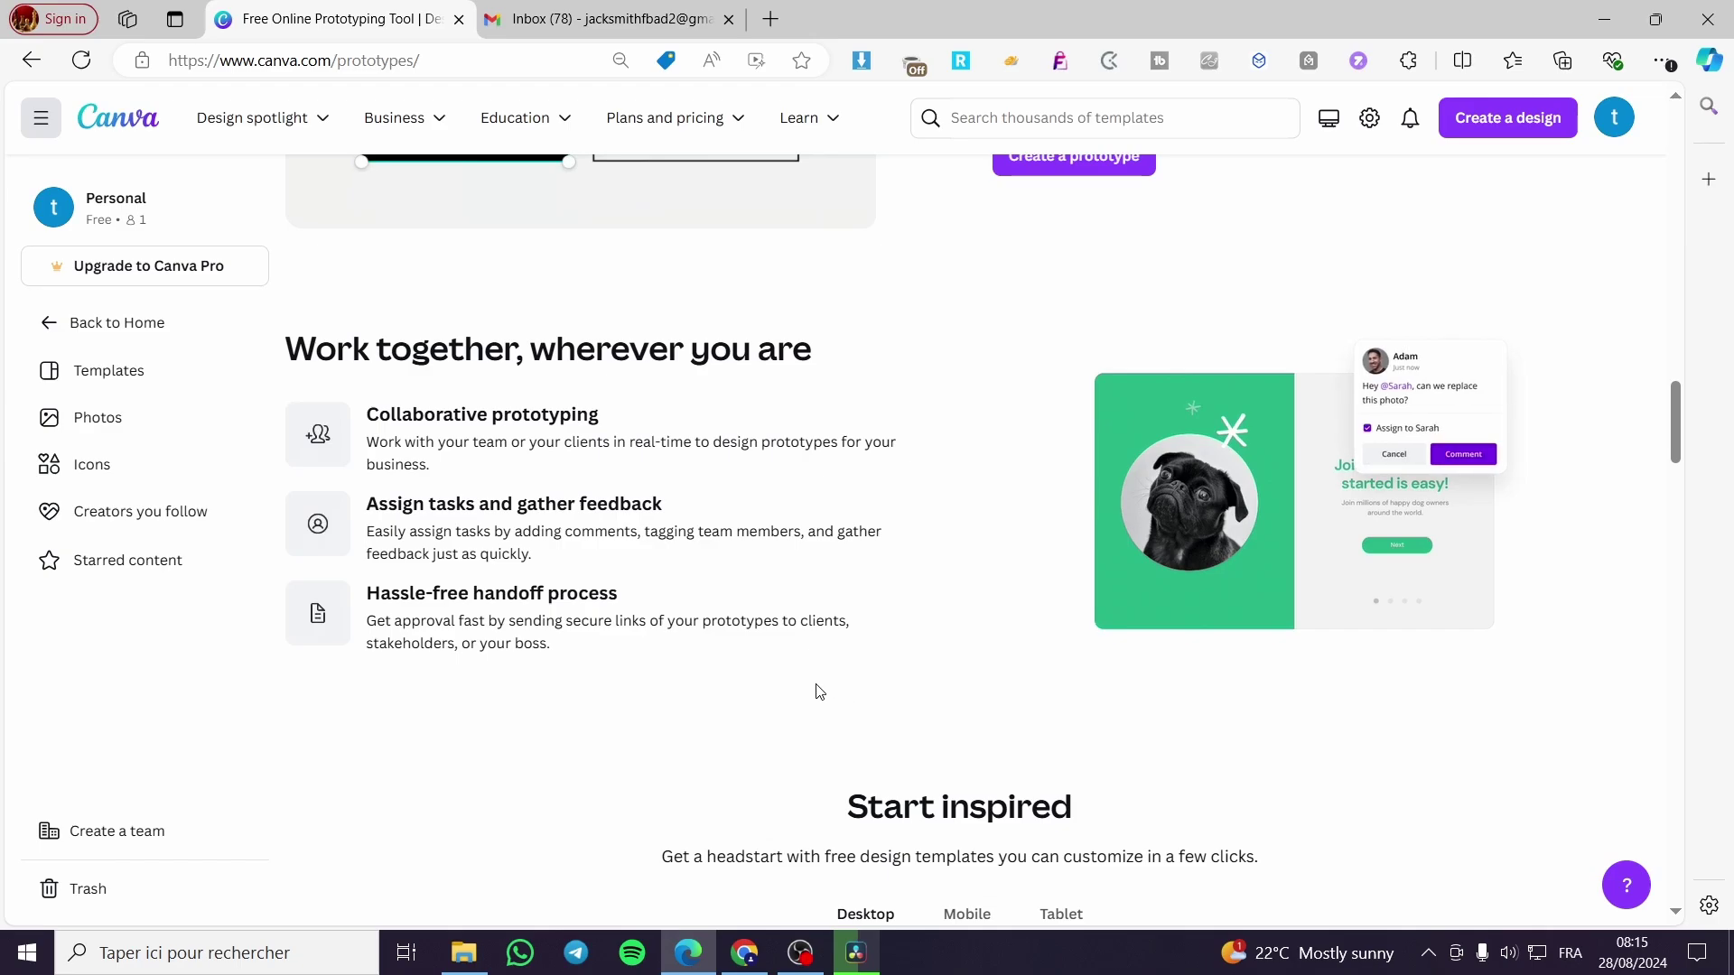
scroll(847, 696, down, 5)
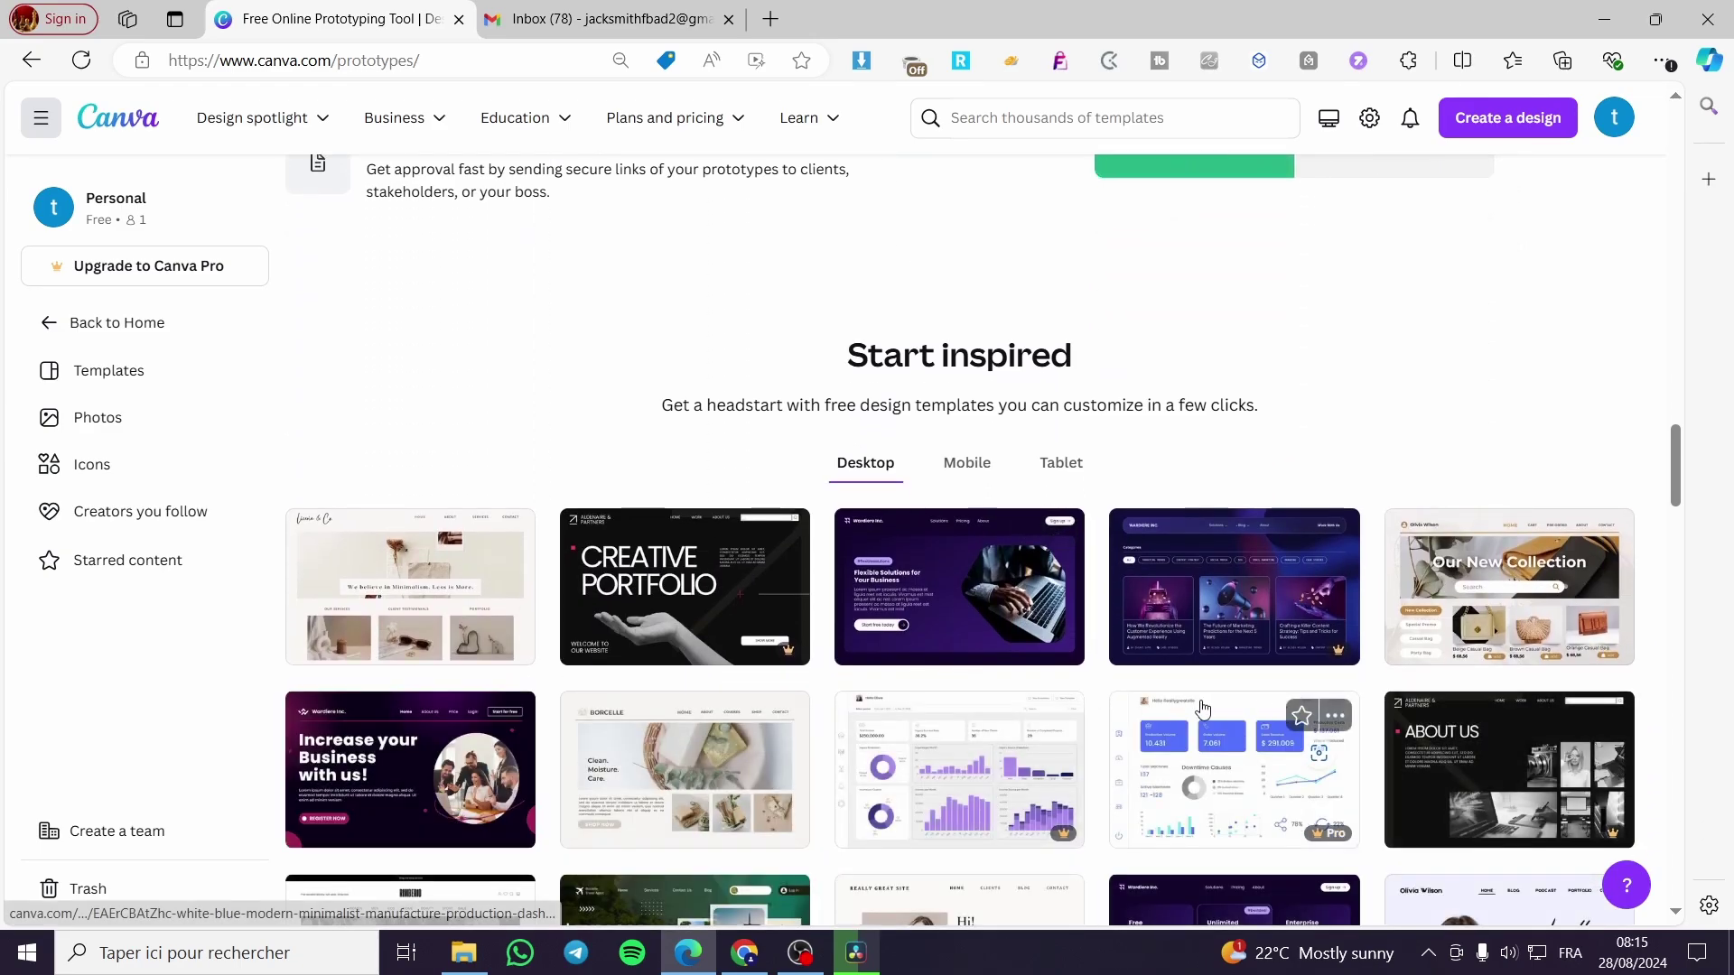
scroll(1137, 632, up, 5)
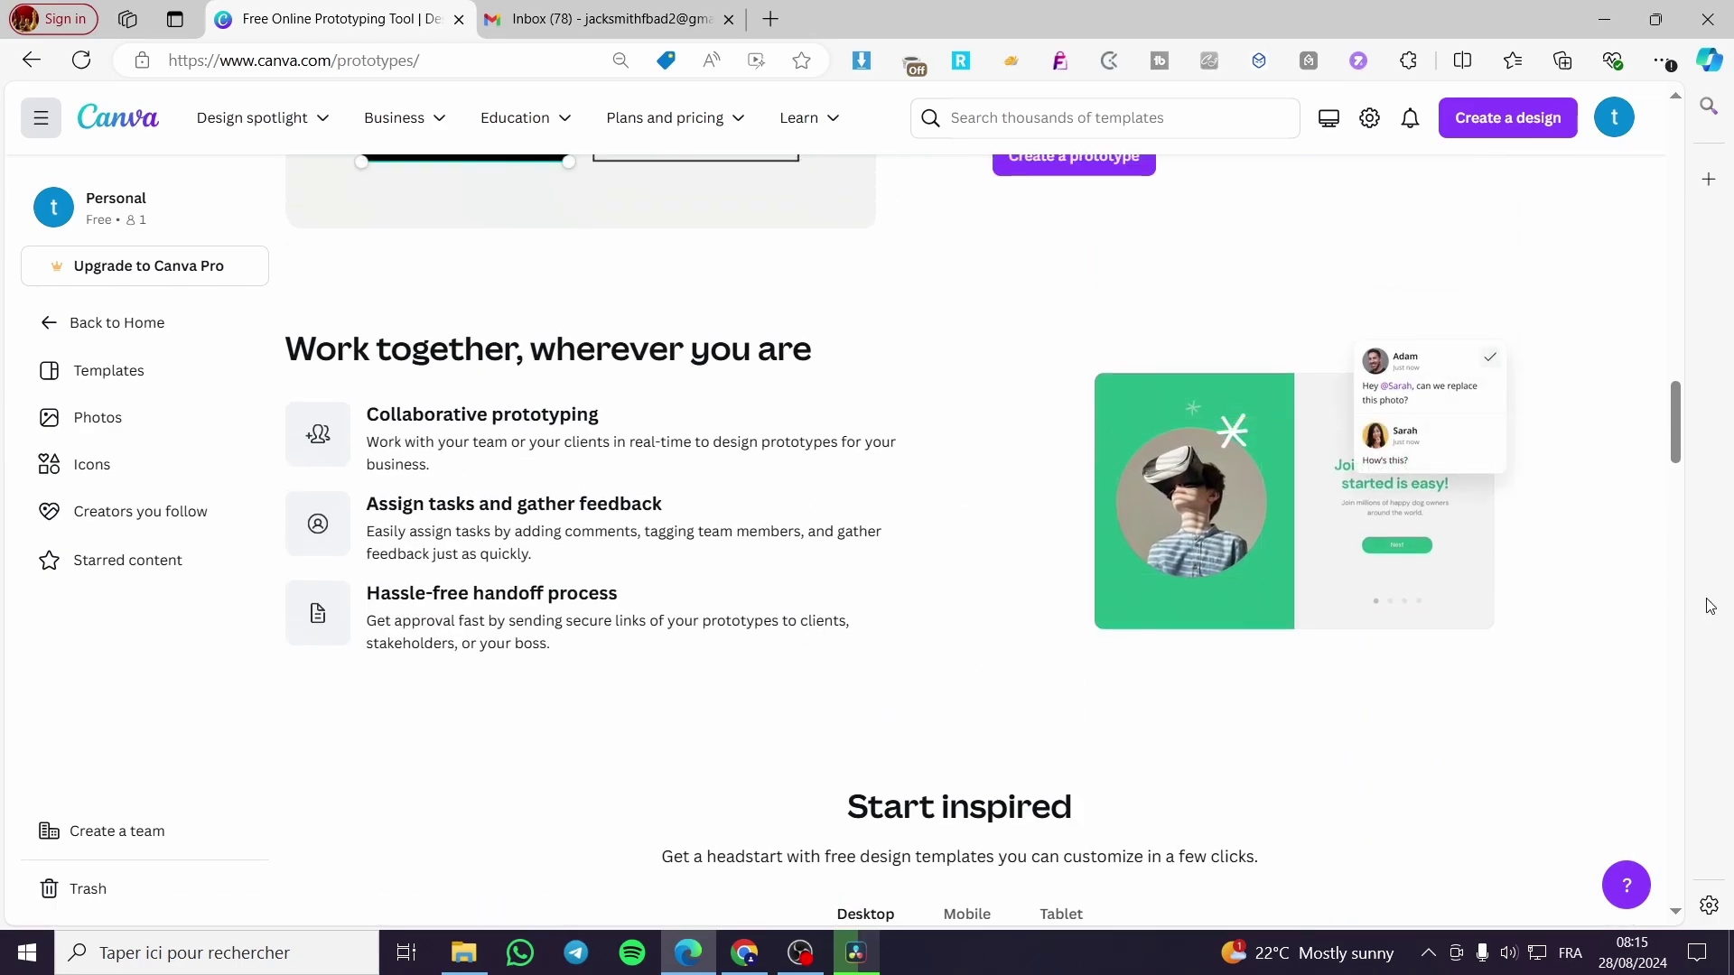
scroll(1607, 611, down, 2)
scroll(1201, 569, down, 3)
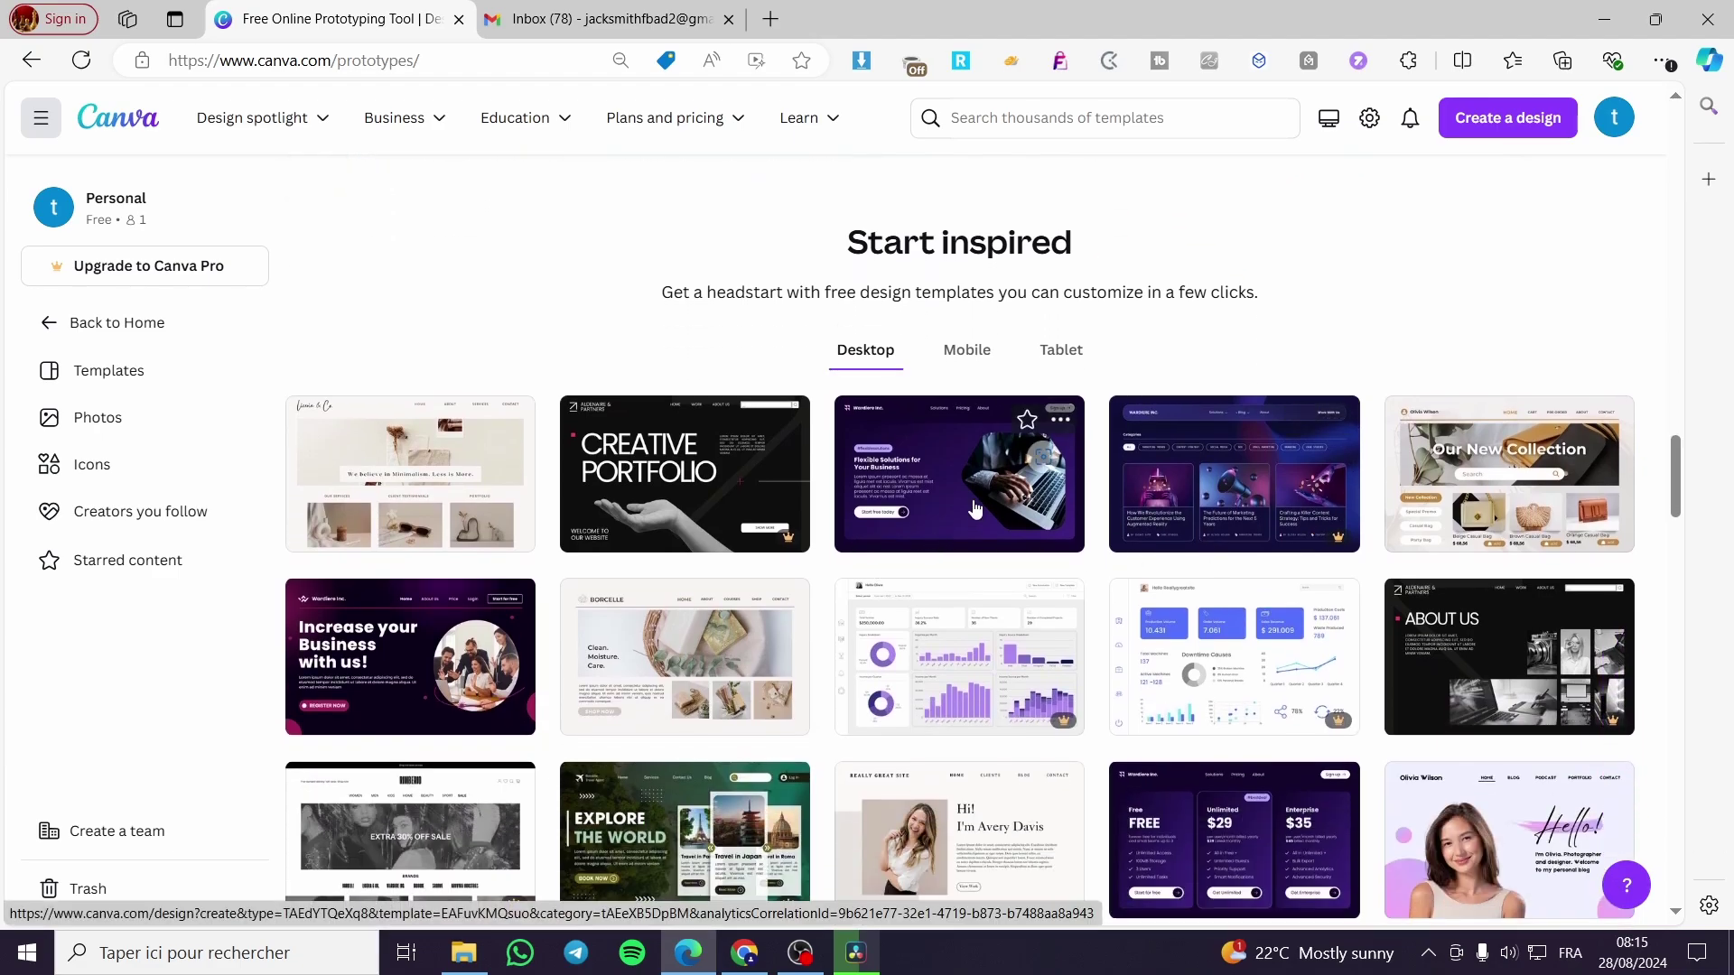
Step: Examine the free desktop prototype templates in the Start inspired section and the audience types listed below them
scroll(1174, 542, down, 3)
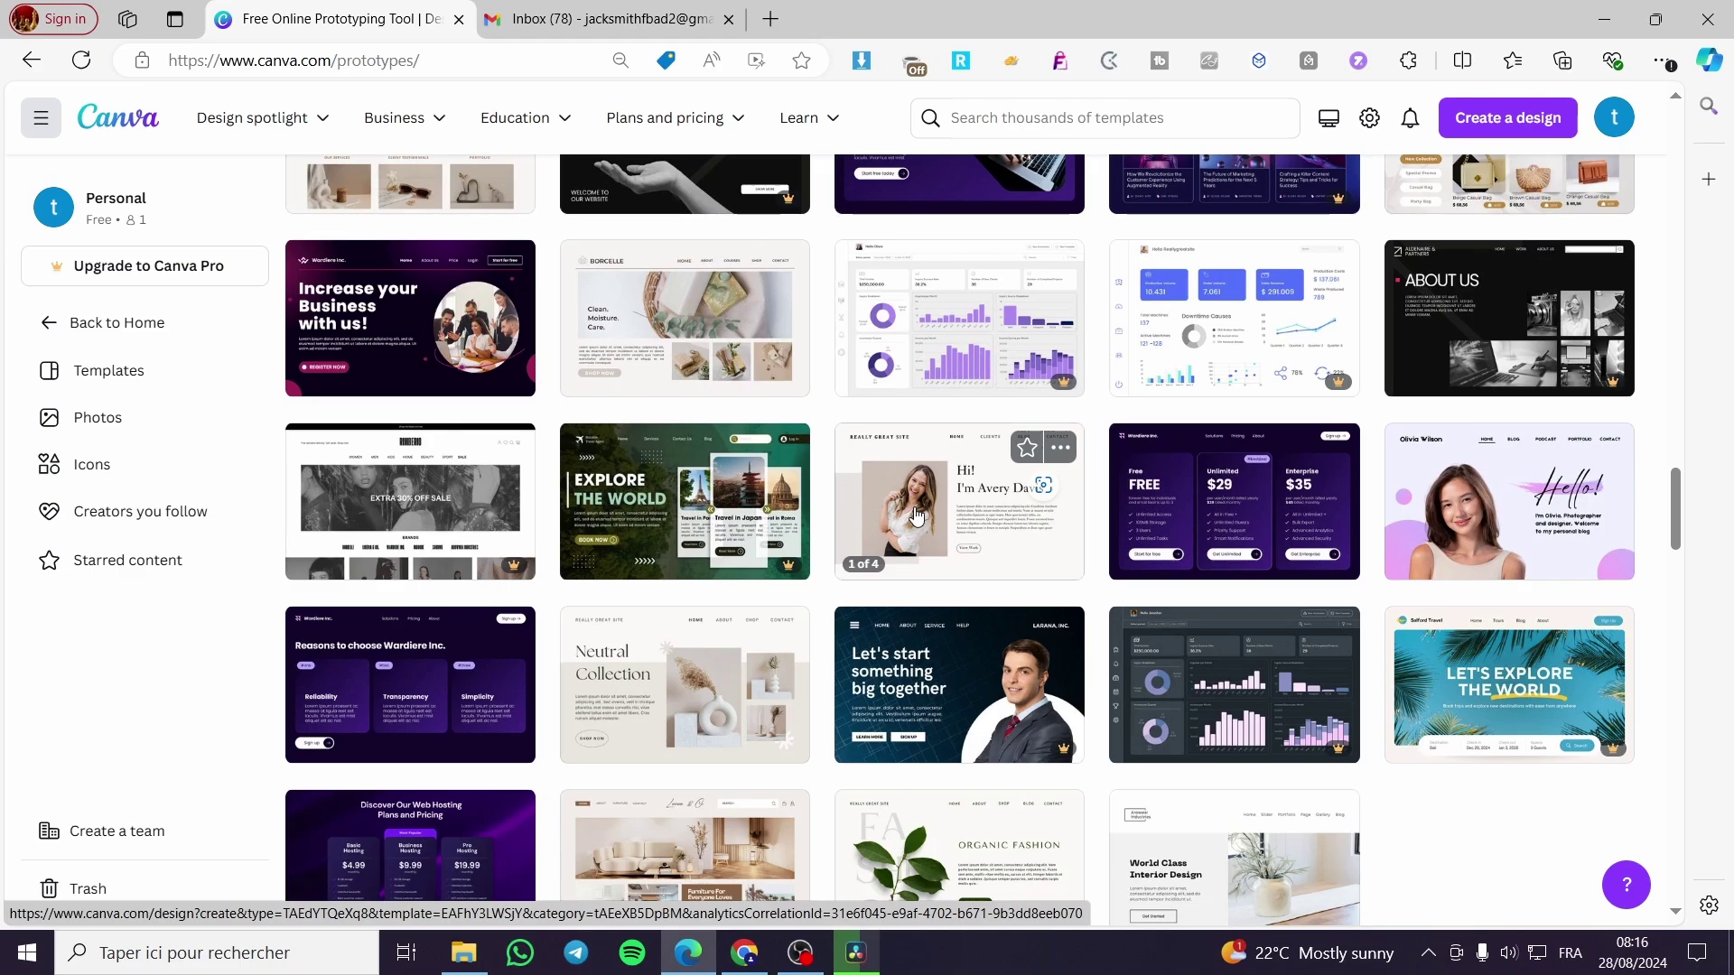
scroll(915, 515, up, 3)
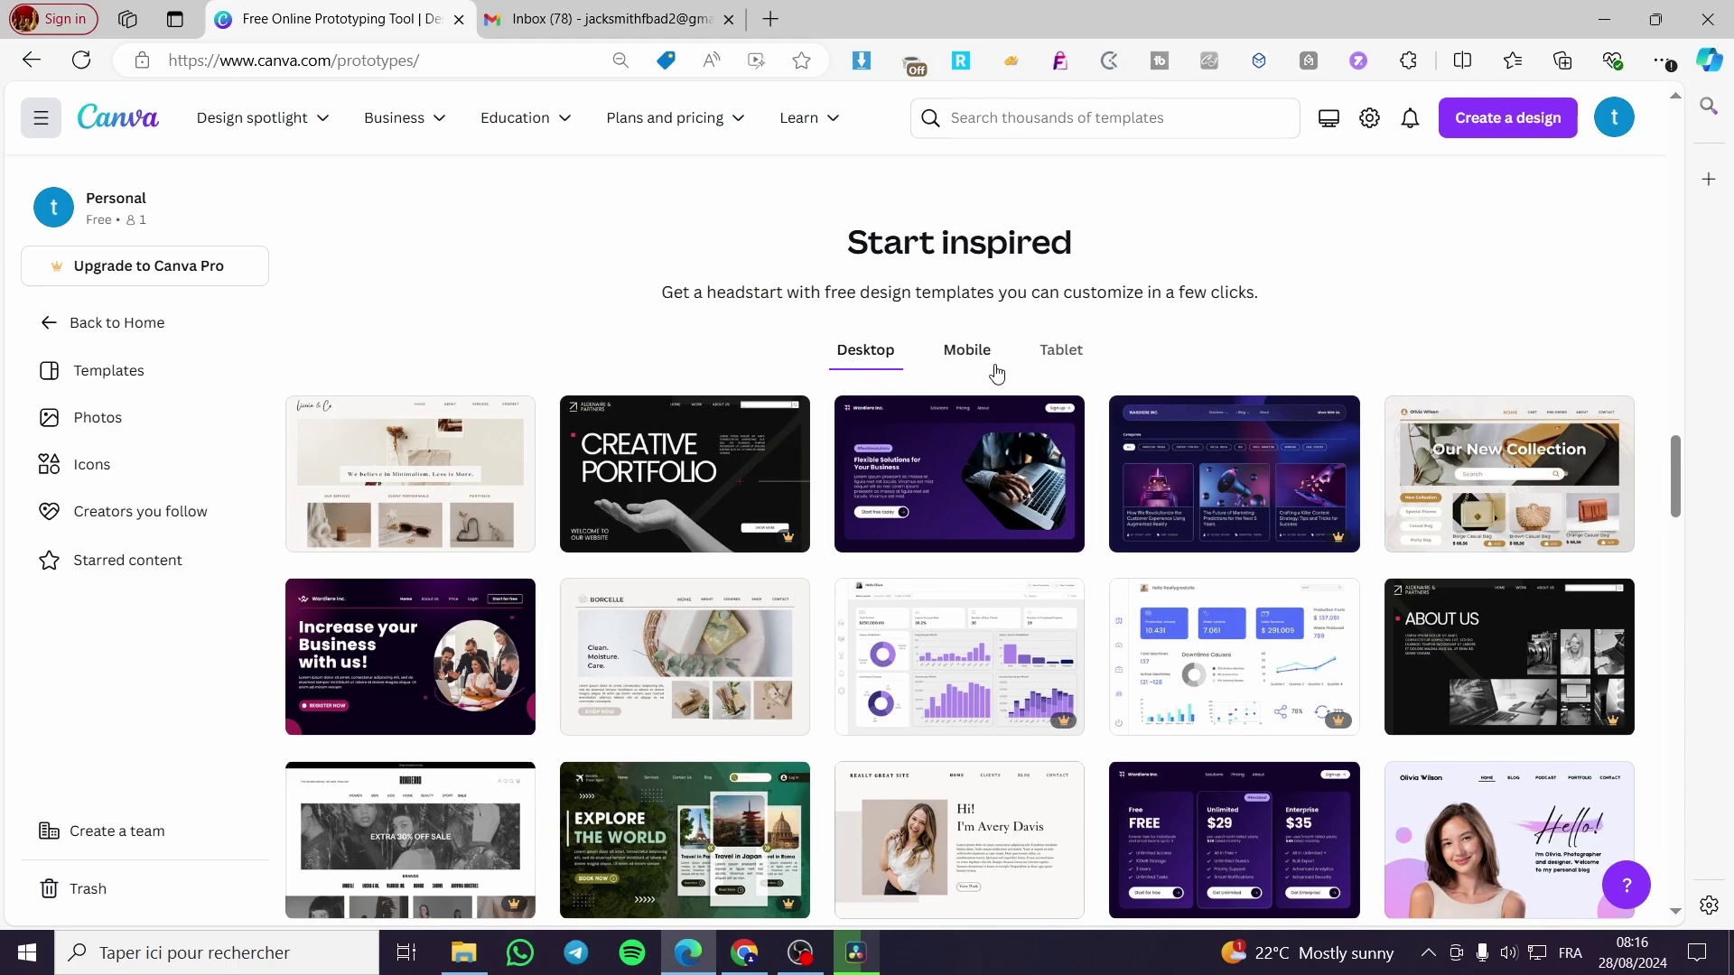
mouse_move(1343, 428)
scroll(1217, 420, down, 6)
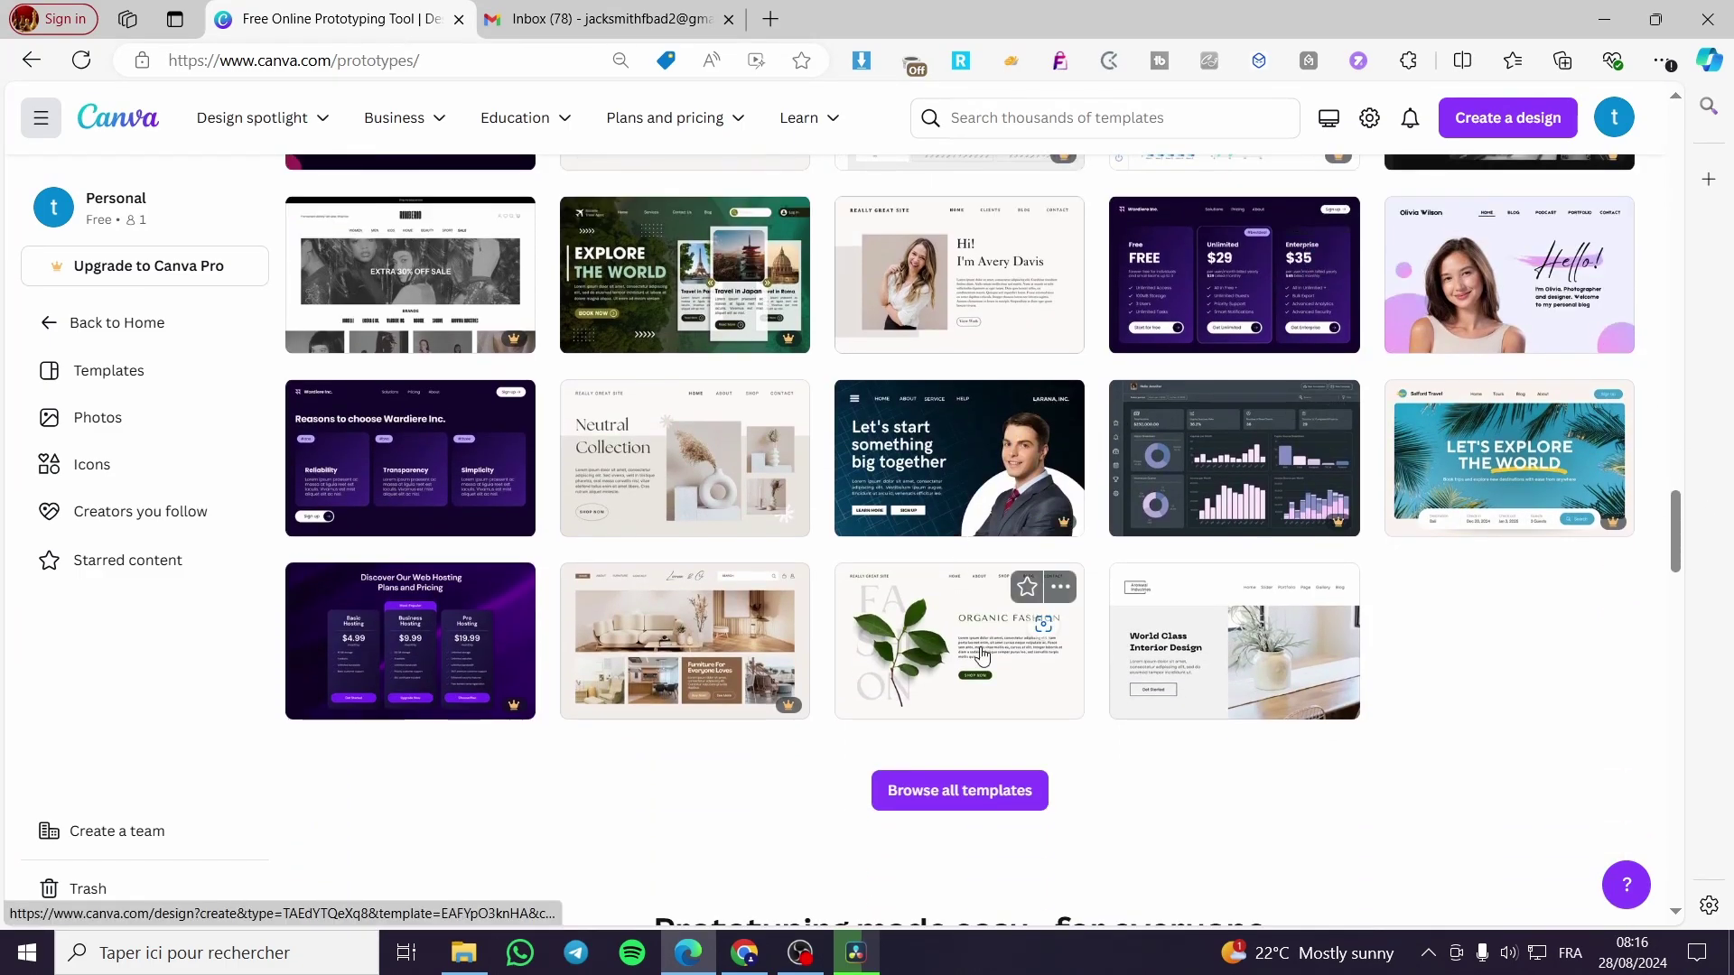
scroll(985, 756, down, 4)
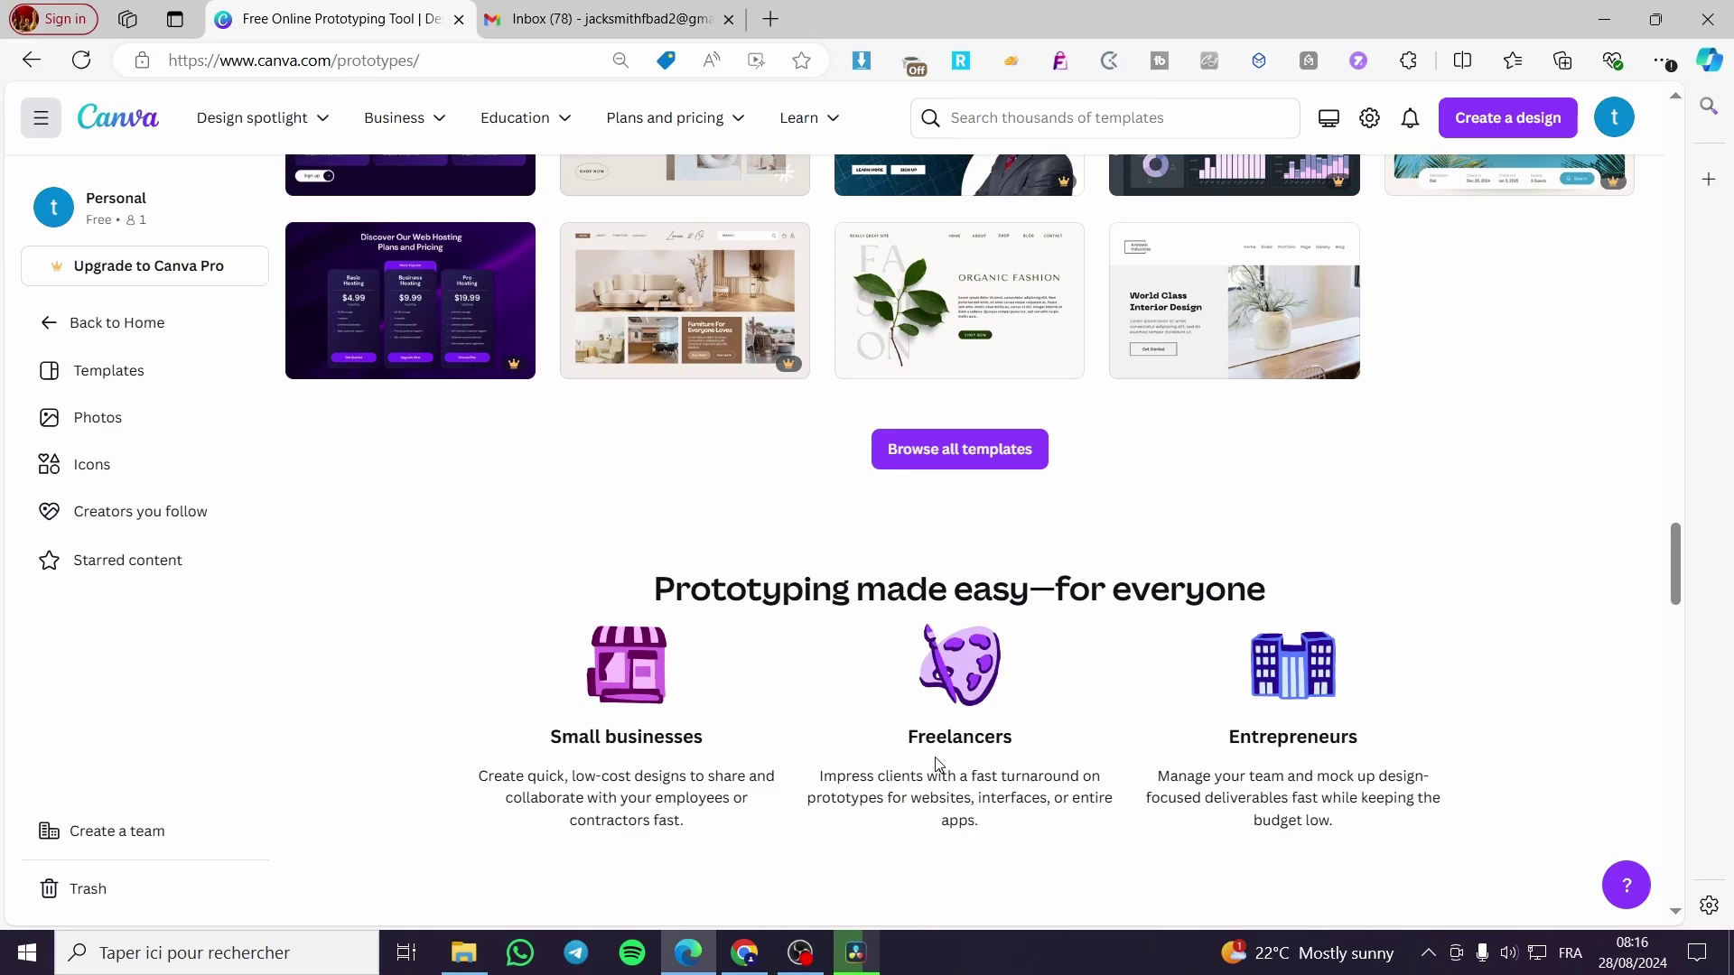
scroll(935, 764, up, 7)
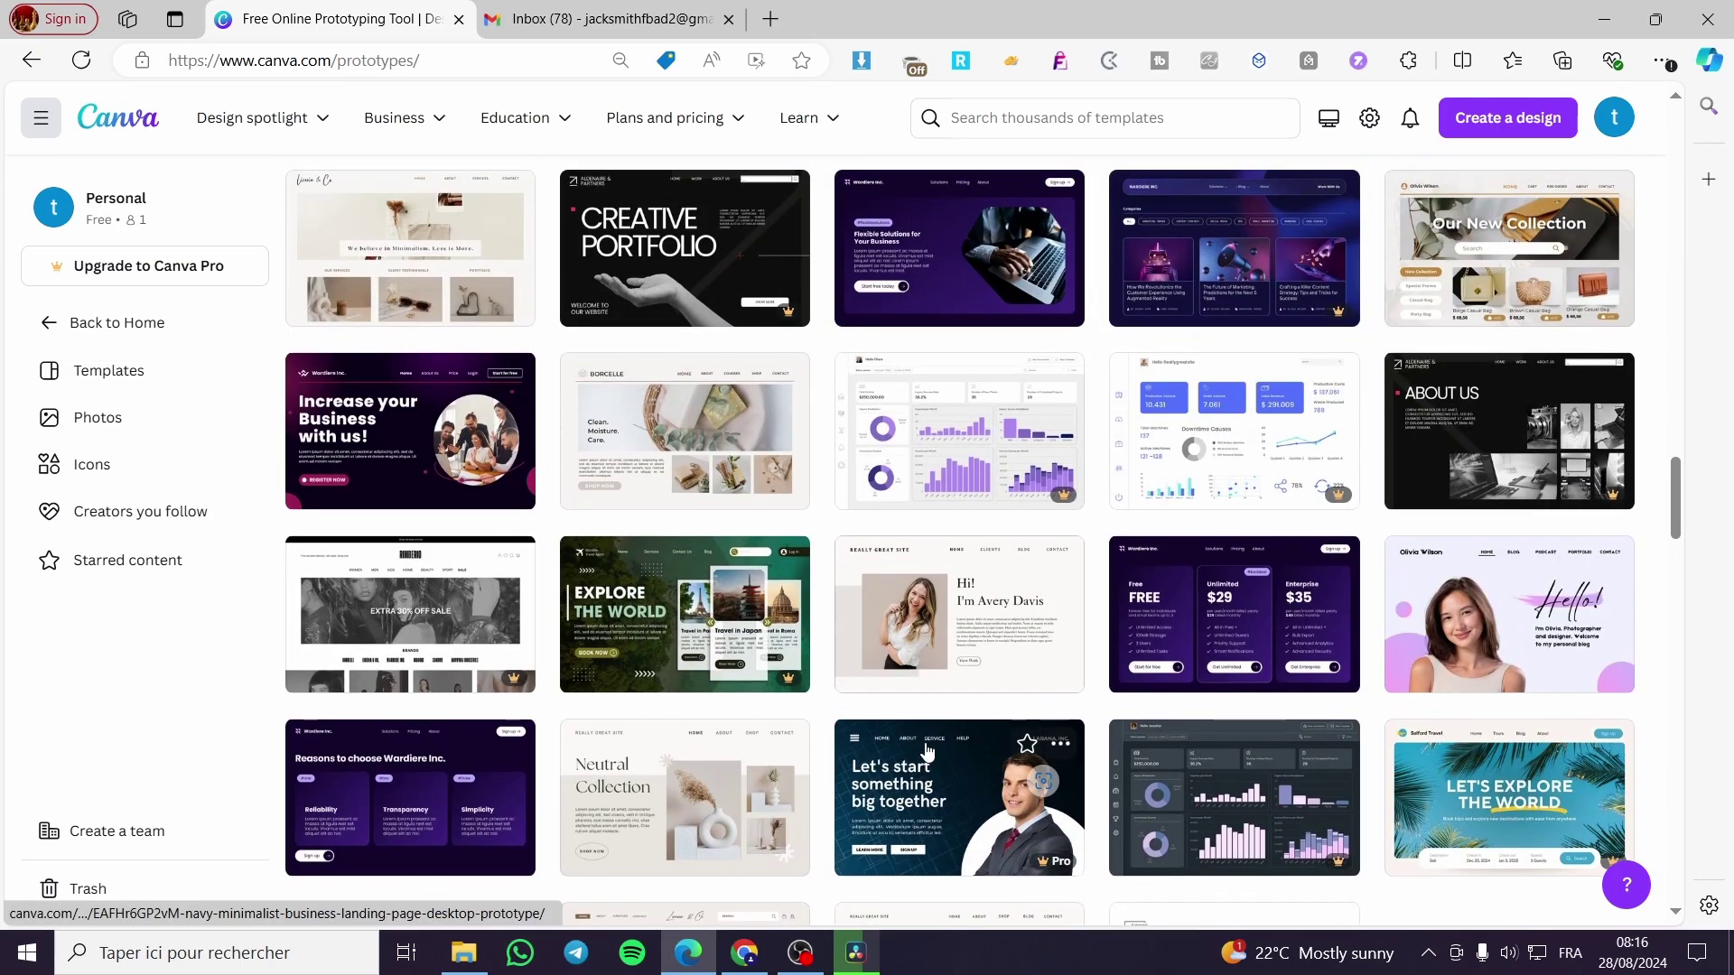
scroll(925, 747, up, 6)
scroll(1008, 732, down, 15)
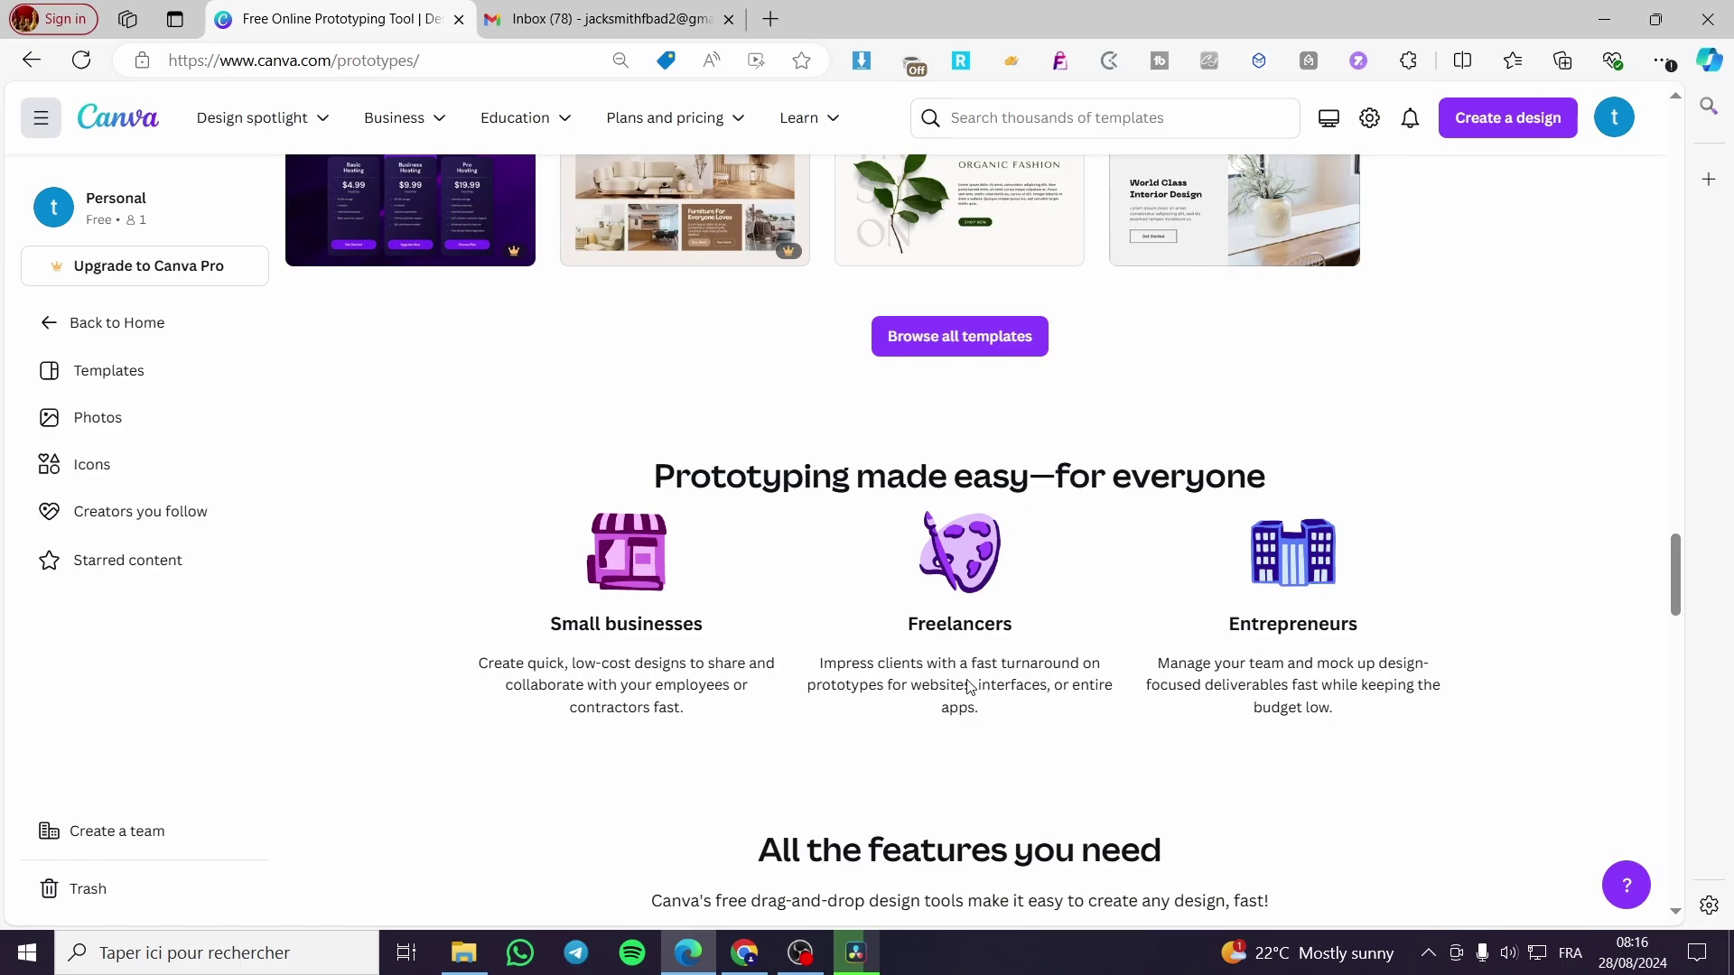
scroll(871, 613, up, 4)
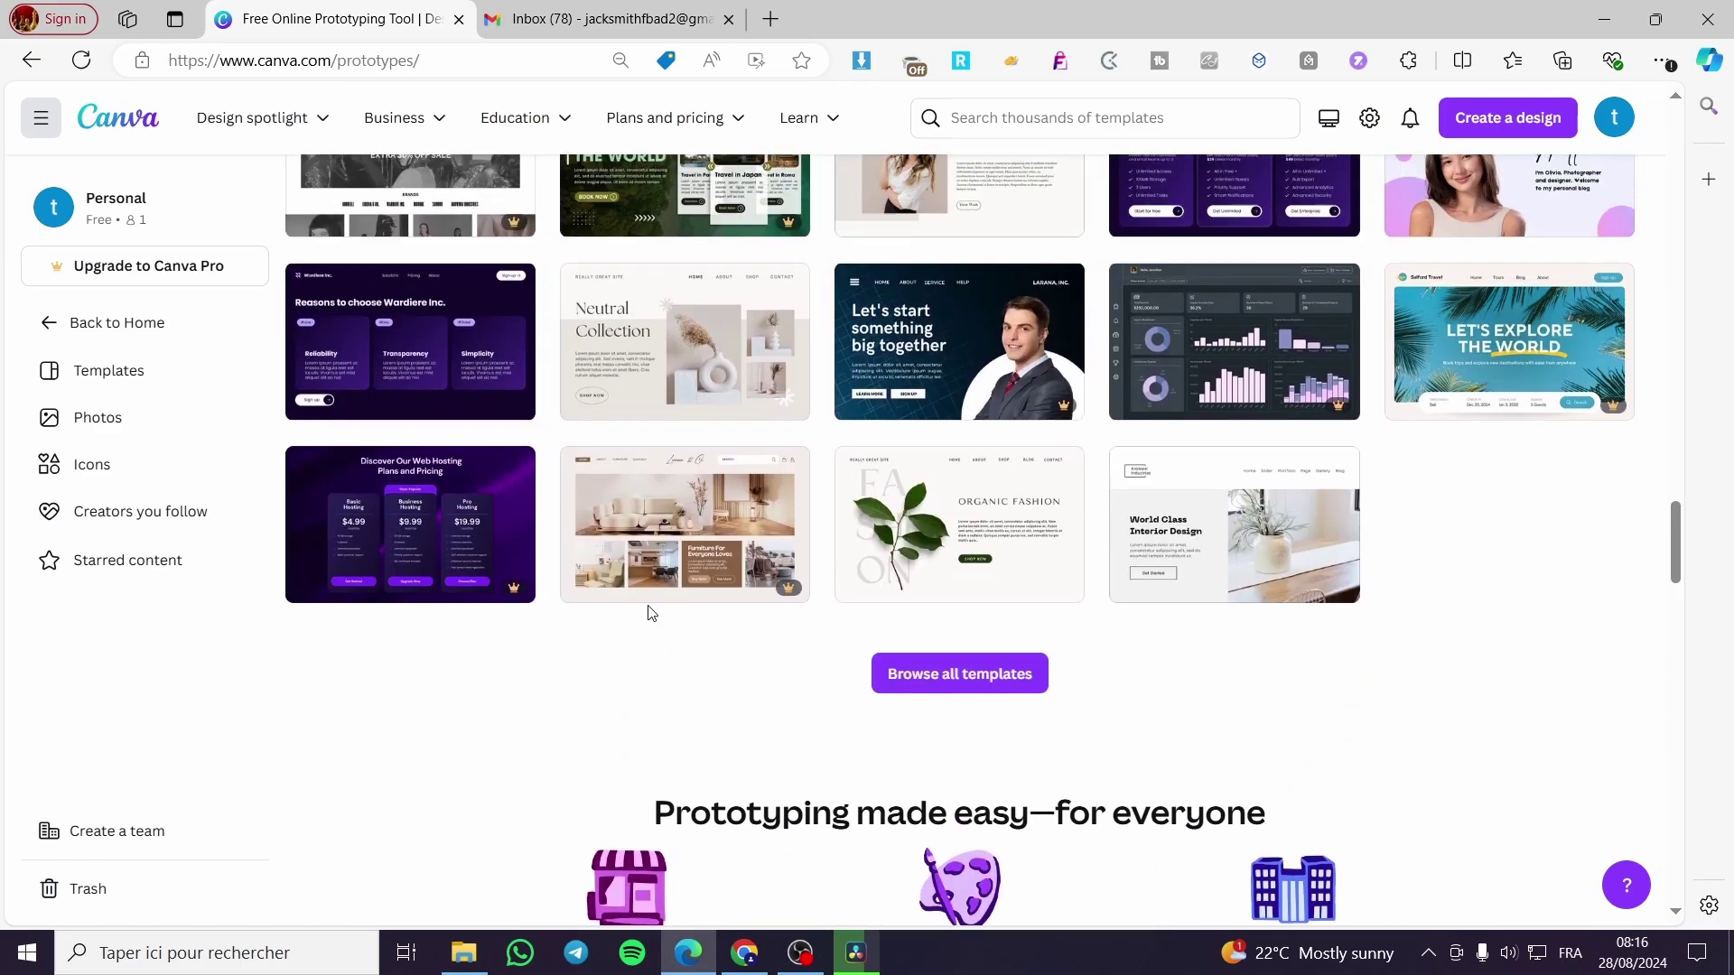
scroll(677, 604, down, 1)
scroll(746, 600, up, 6)
scroll(775, 593, up, 4)
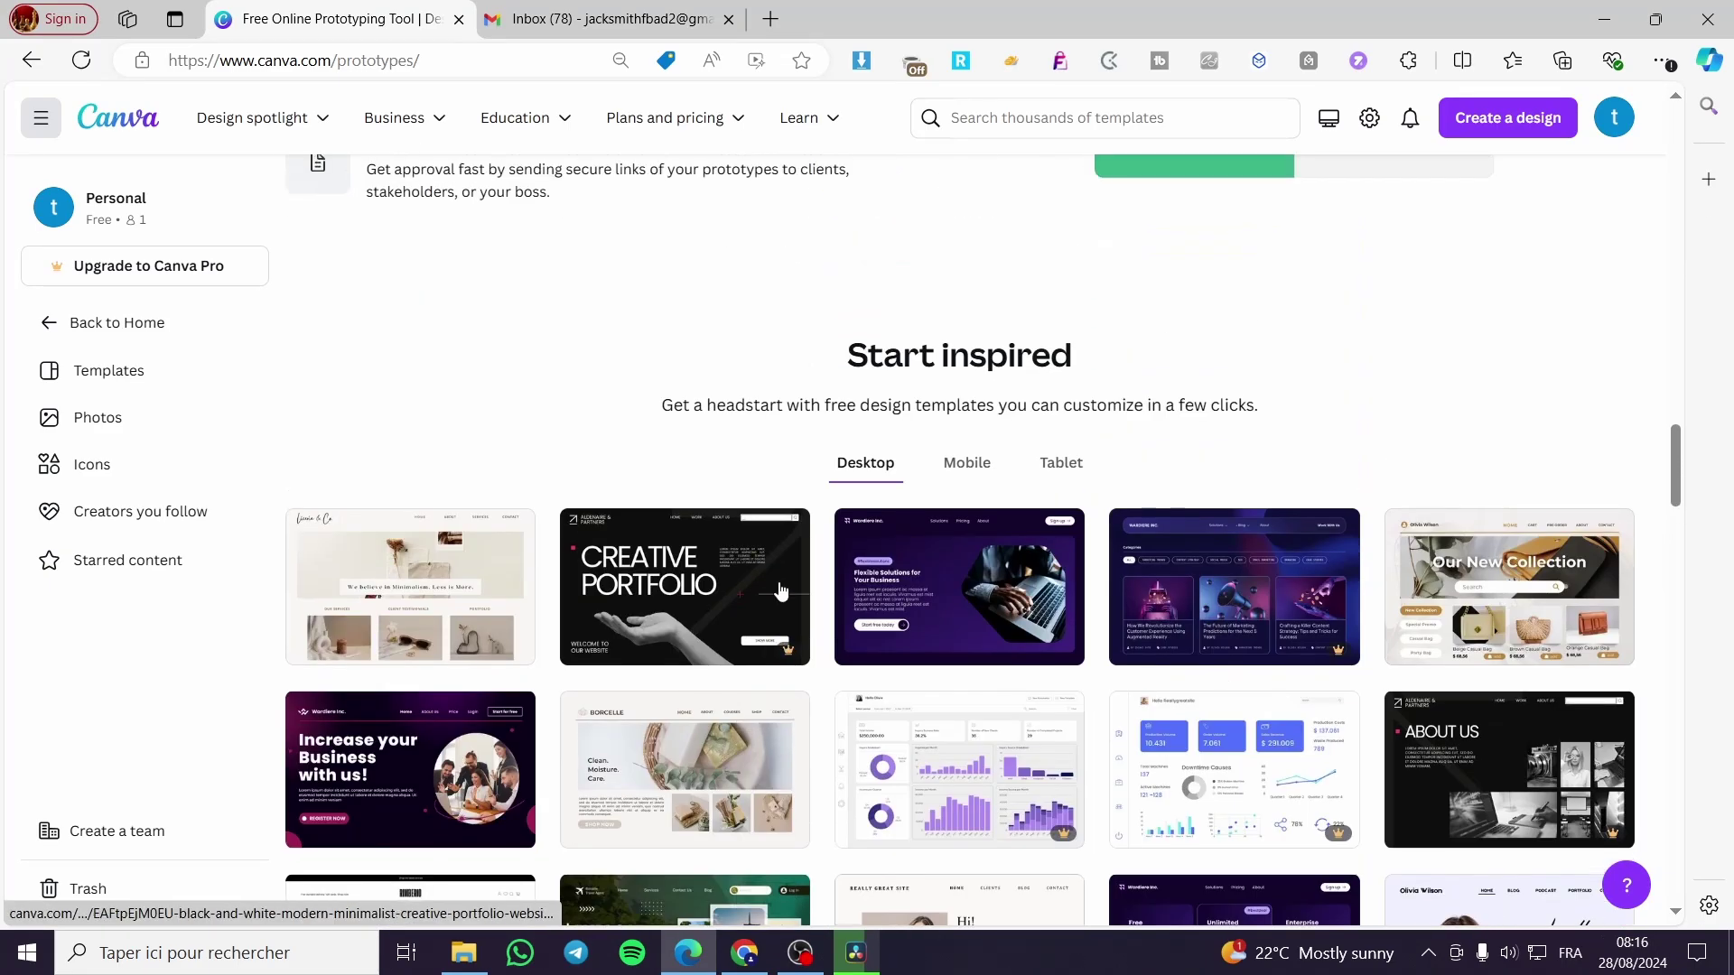
Step: Compare the tablet and mobile prototype templates, and return to the desktop ones
click(1031, 467)
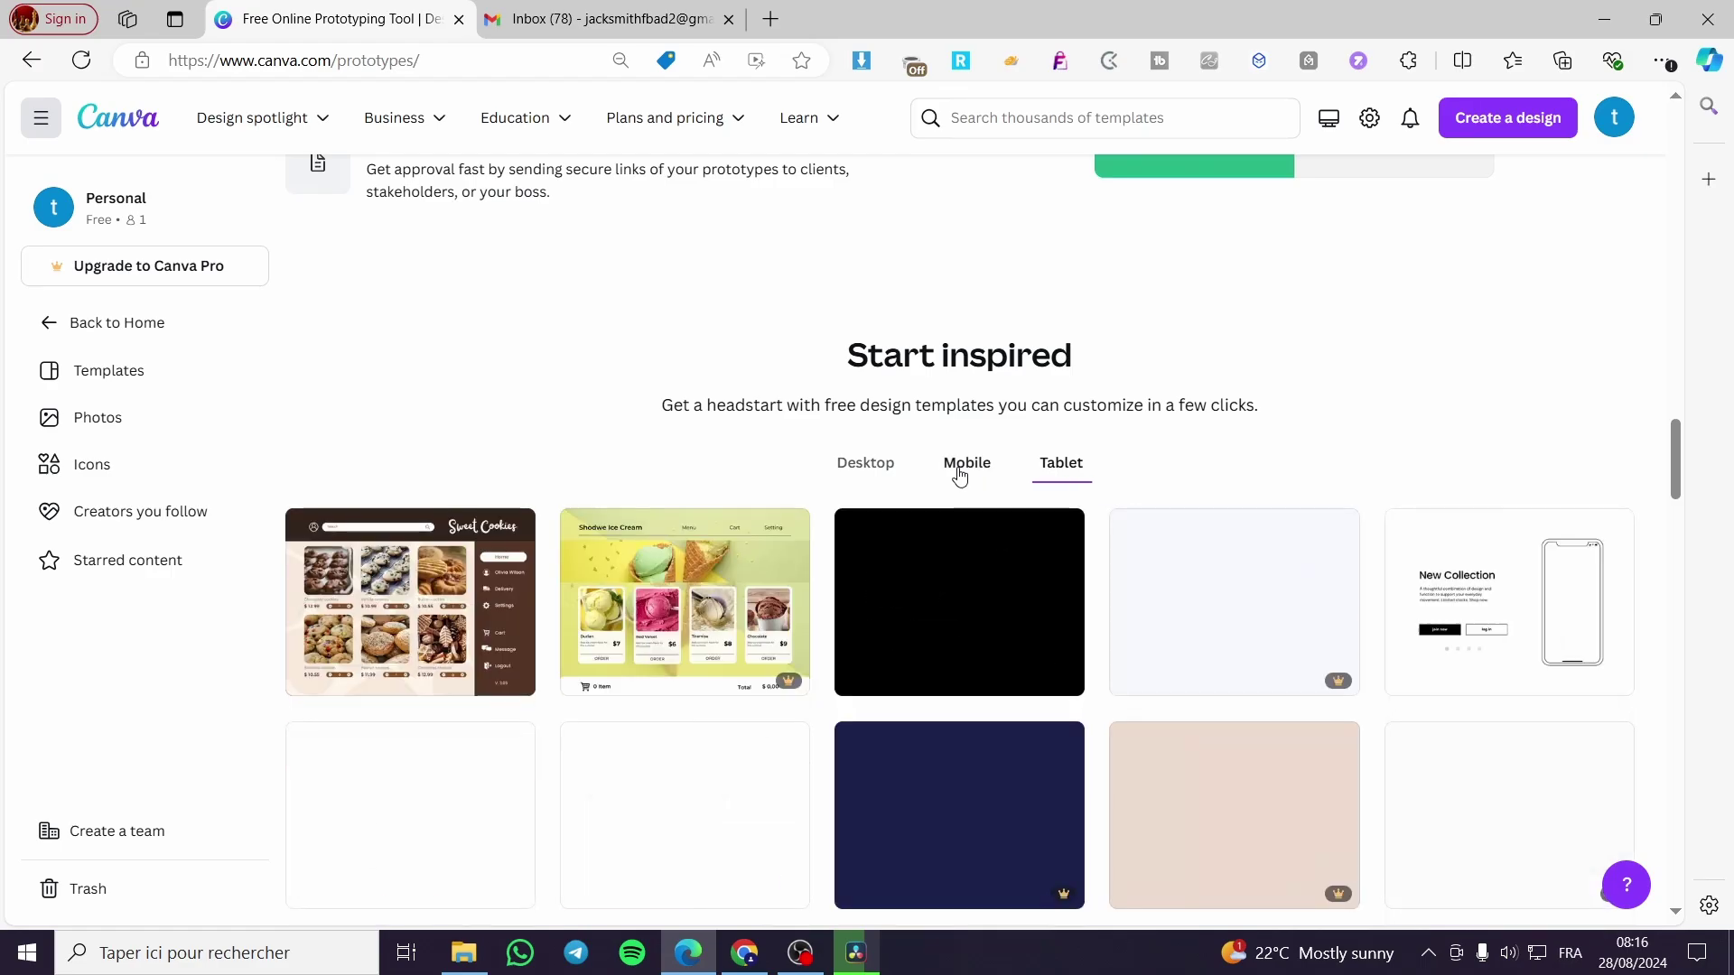
click(961, 471)
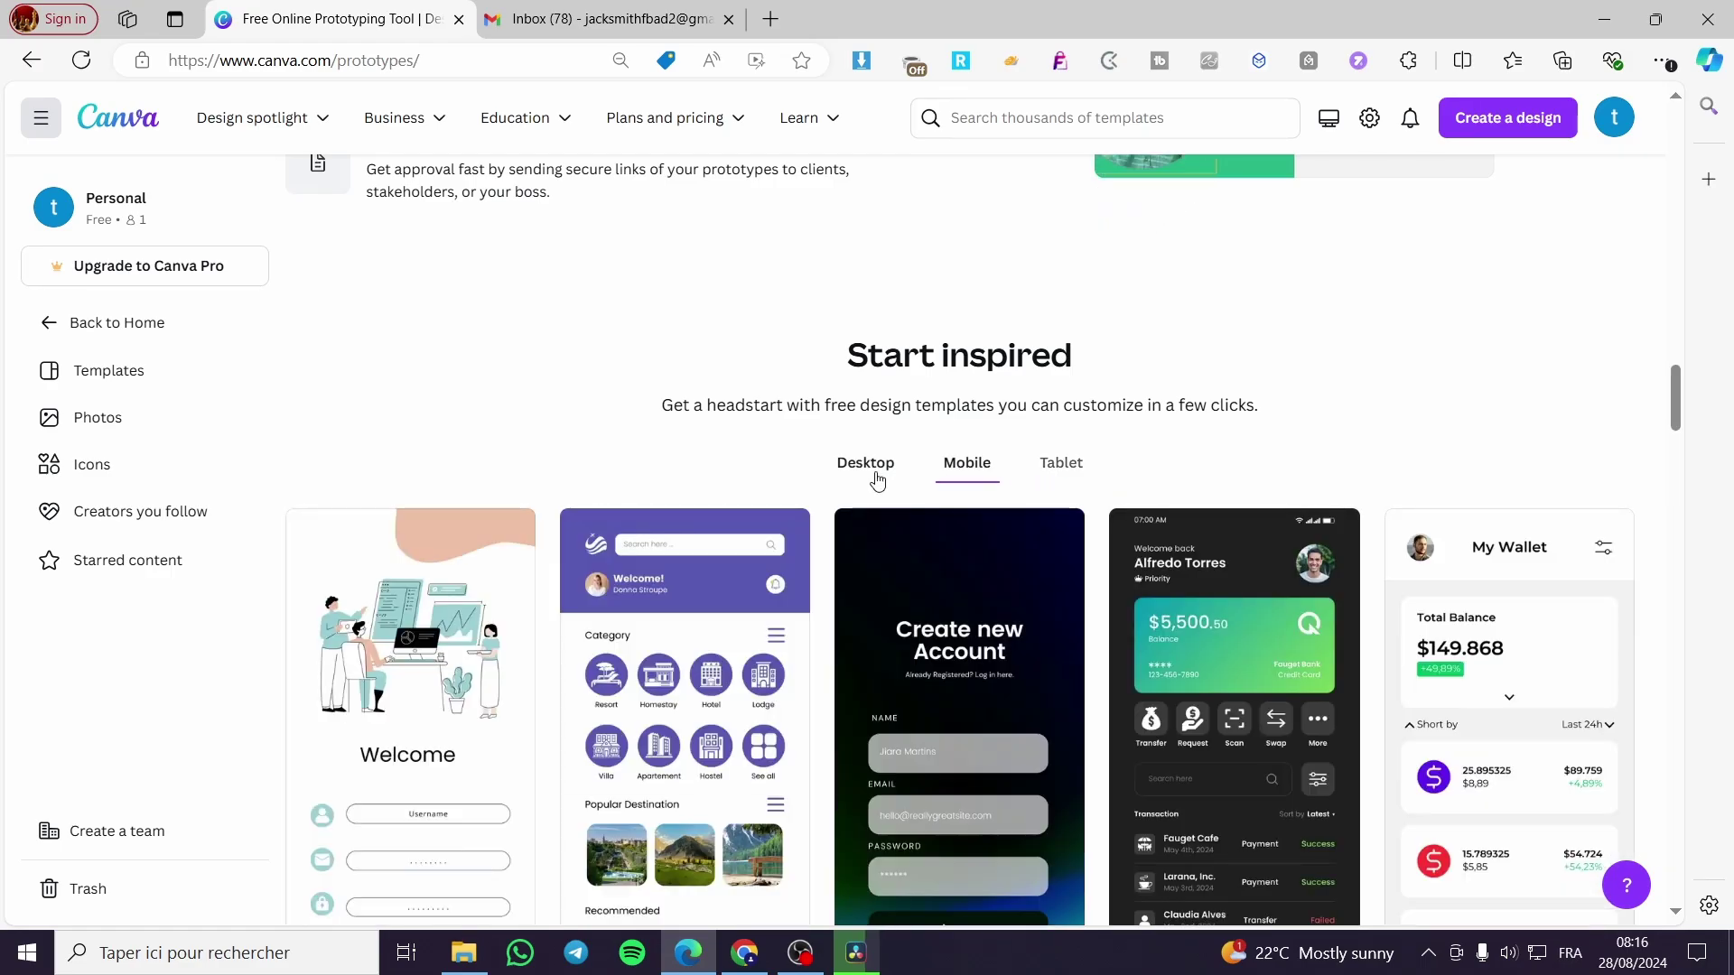
click(868, 466)
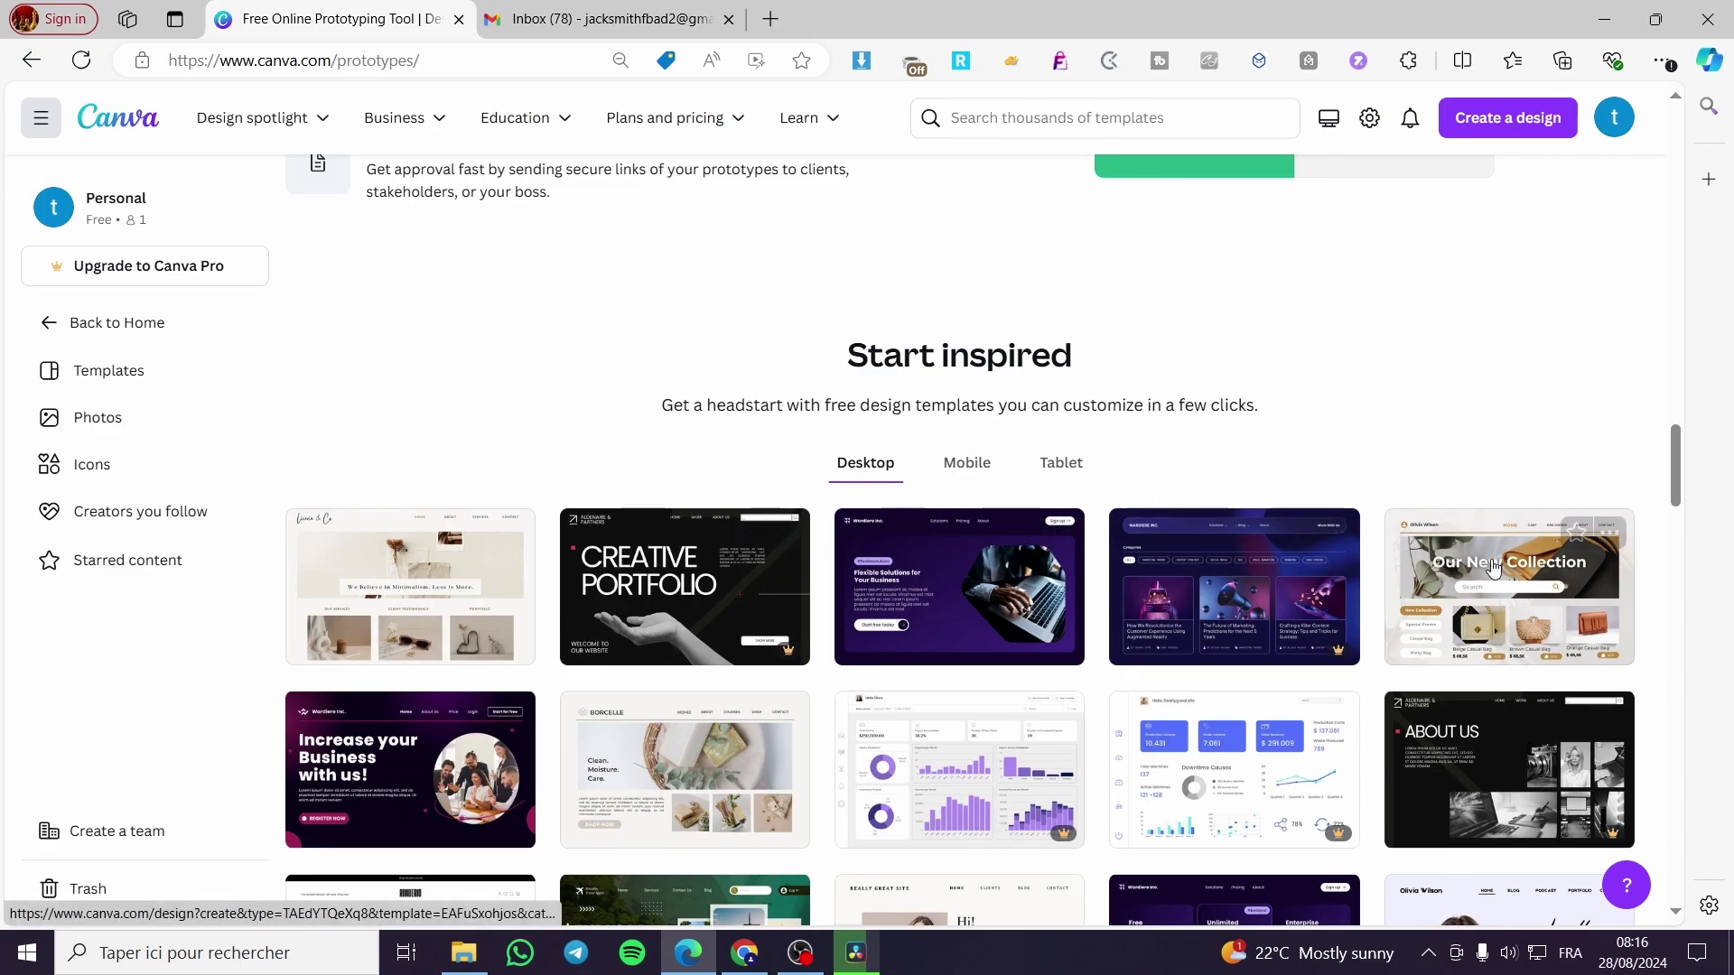
Step: Open the full collection of desktop prototype templates
scroll(1423, 565, down, 3)
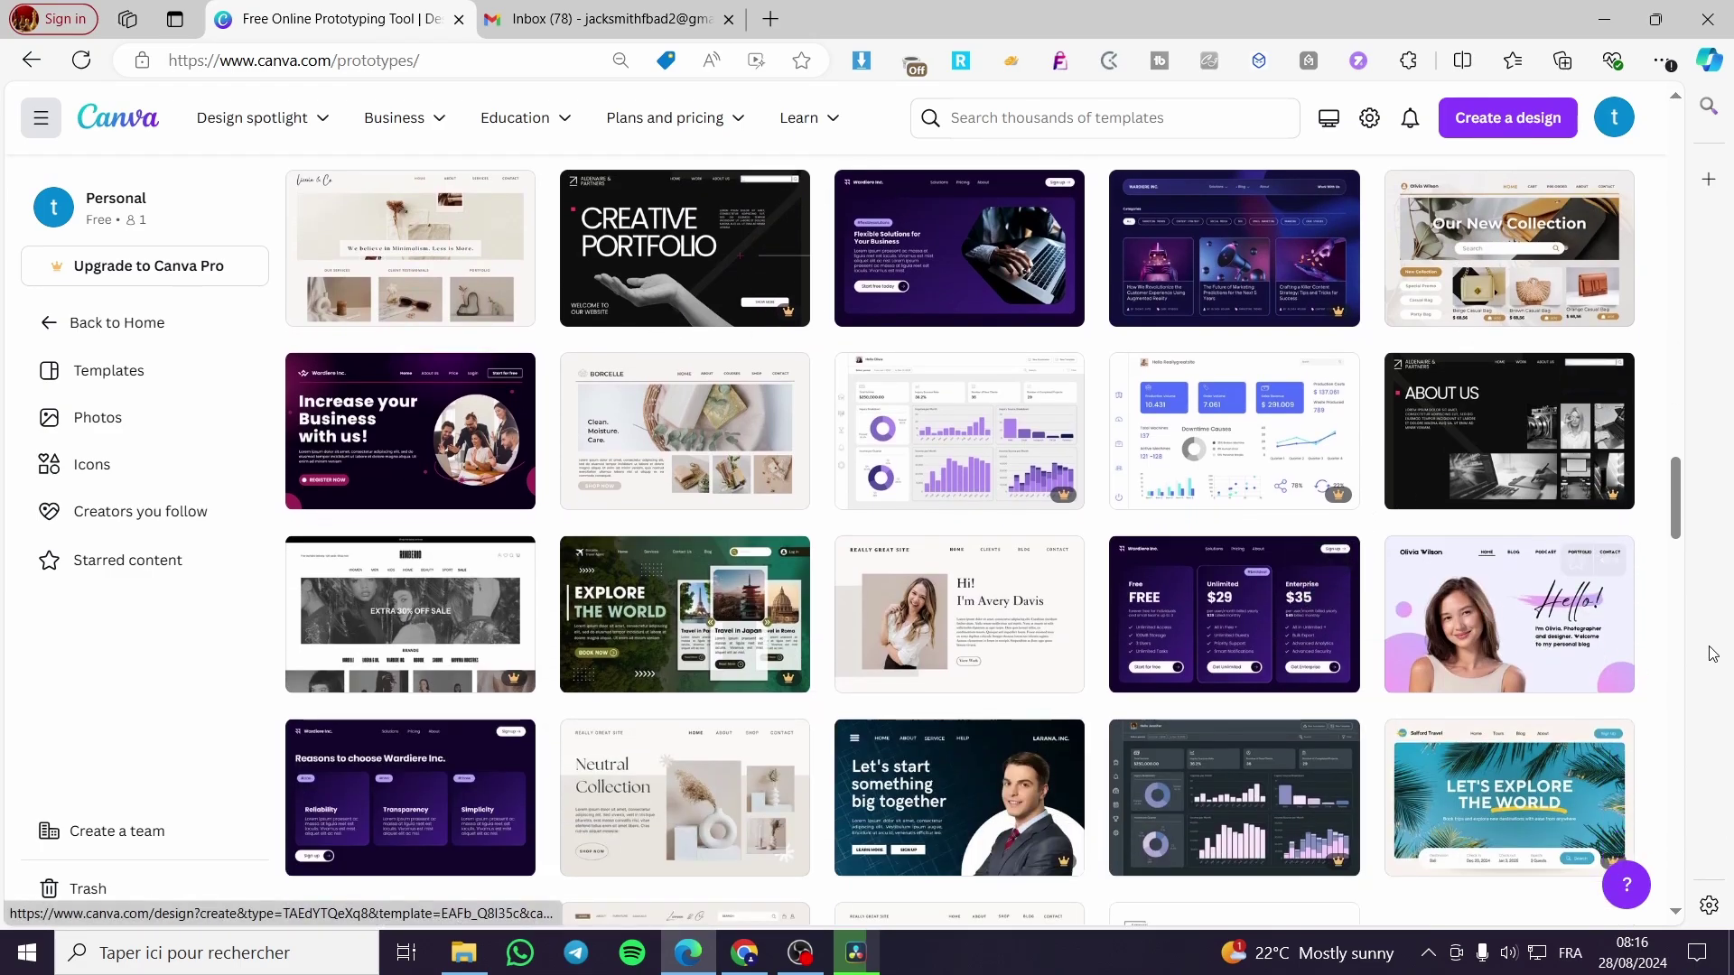
scroll(1493, 530, down, 2)
click(1032, 903)
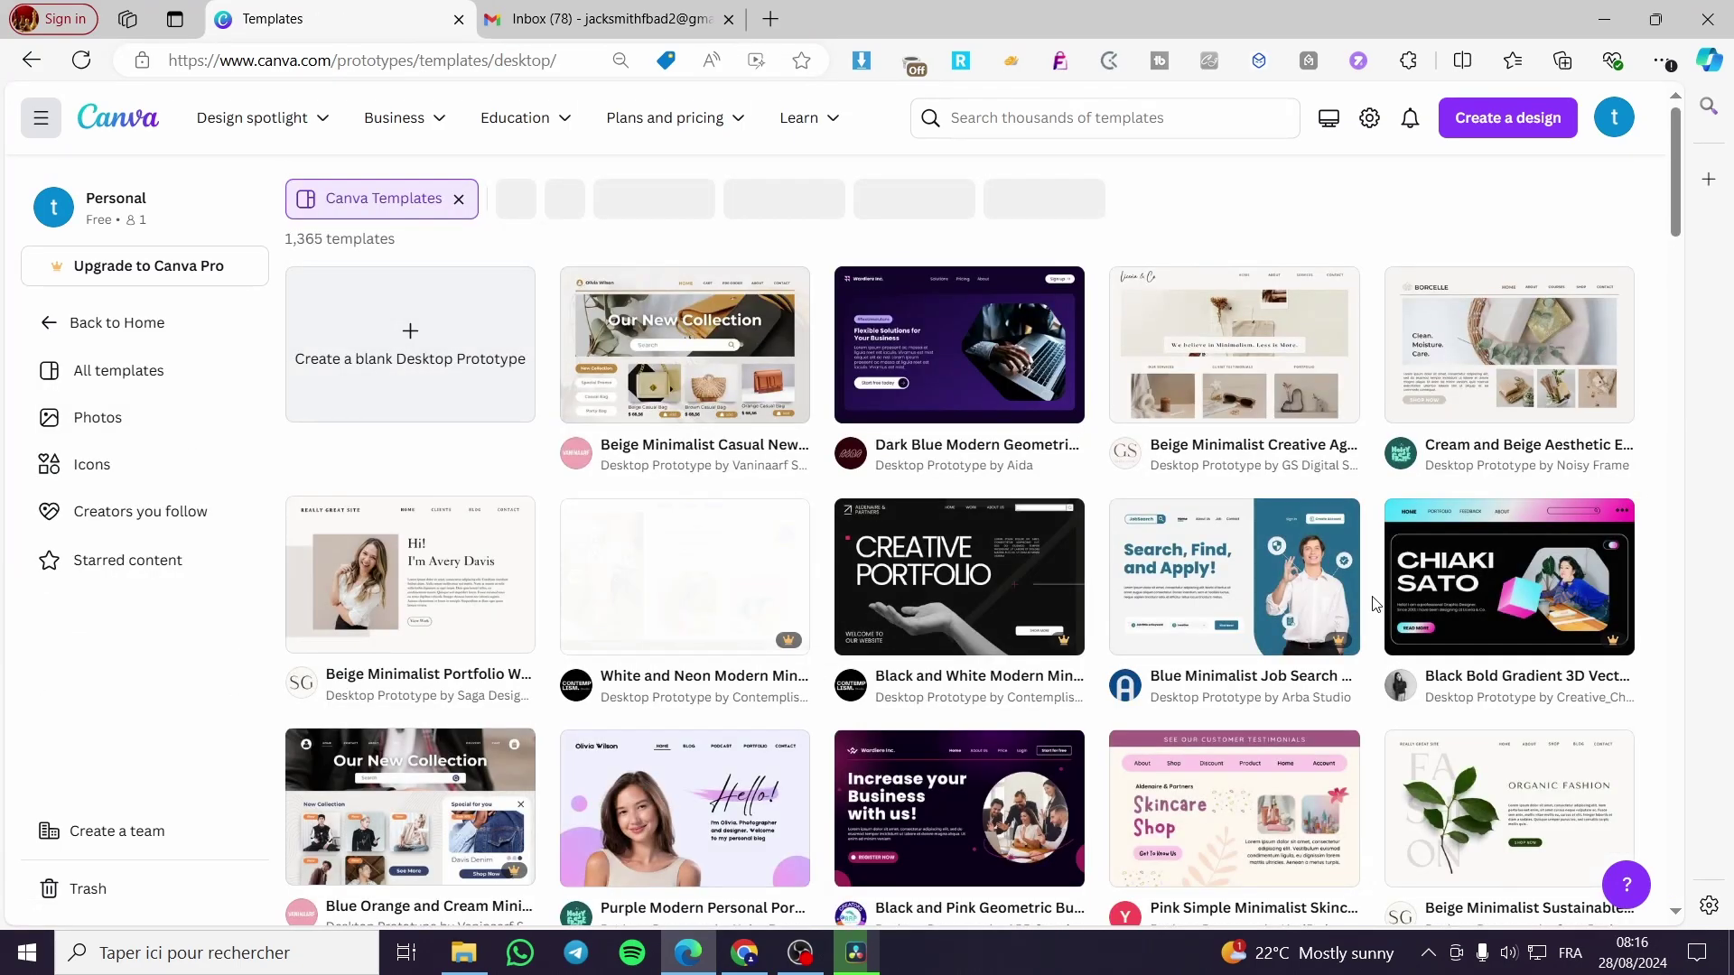
Step: Find the Black Modern Clean Online Fashion Brand Website UI Prototype template and open it for customizing
scroll(958, 576, down, 6)
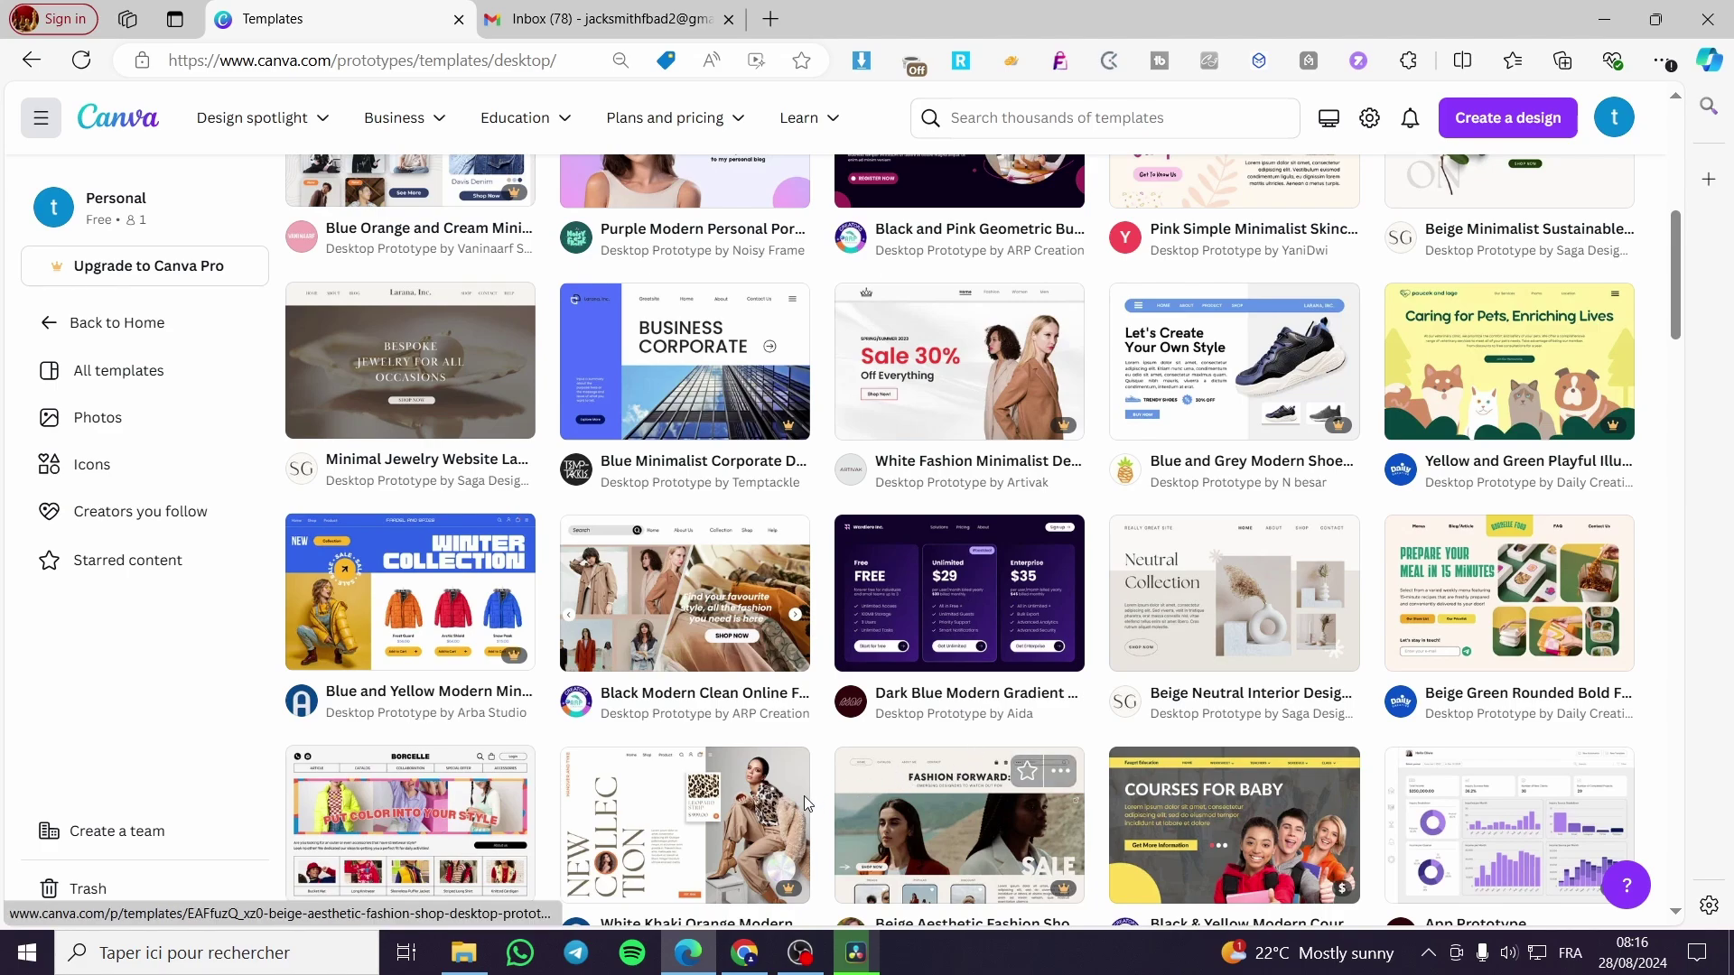
click(651, 614)
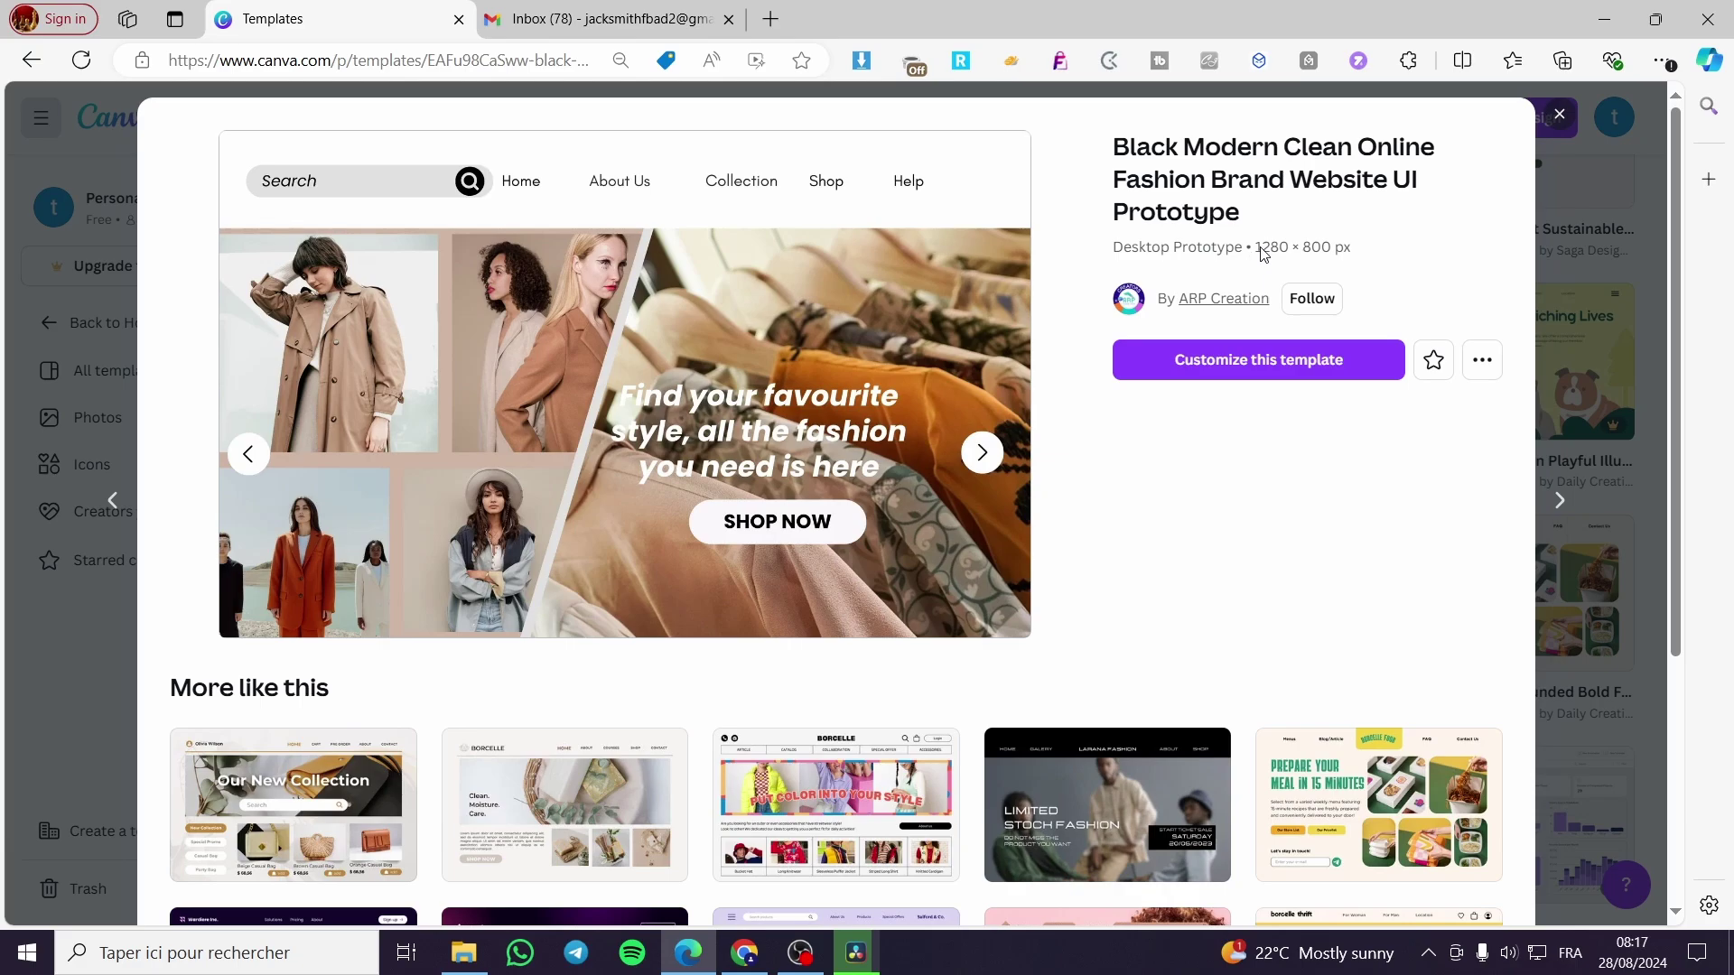
click(1268, 366)
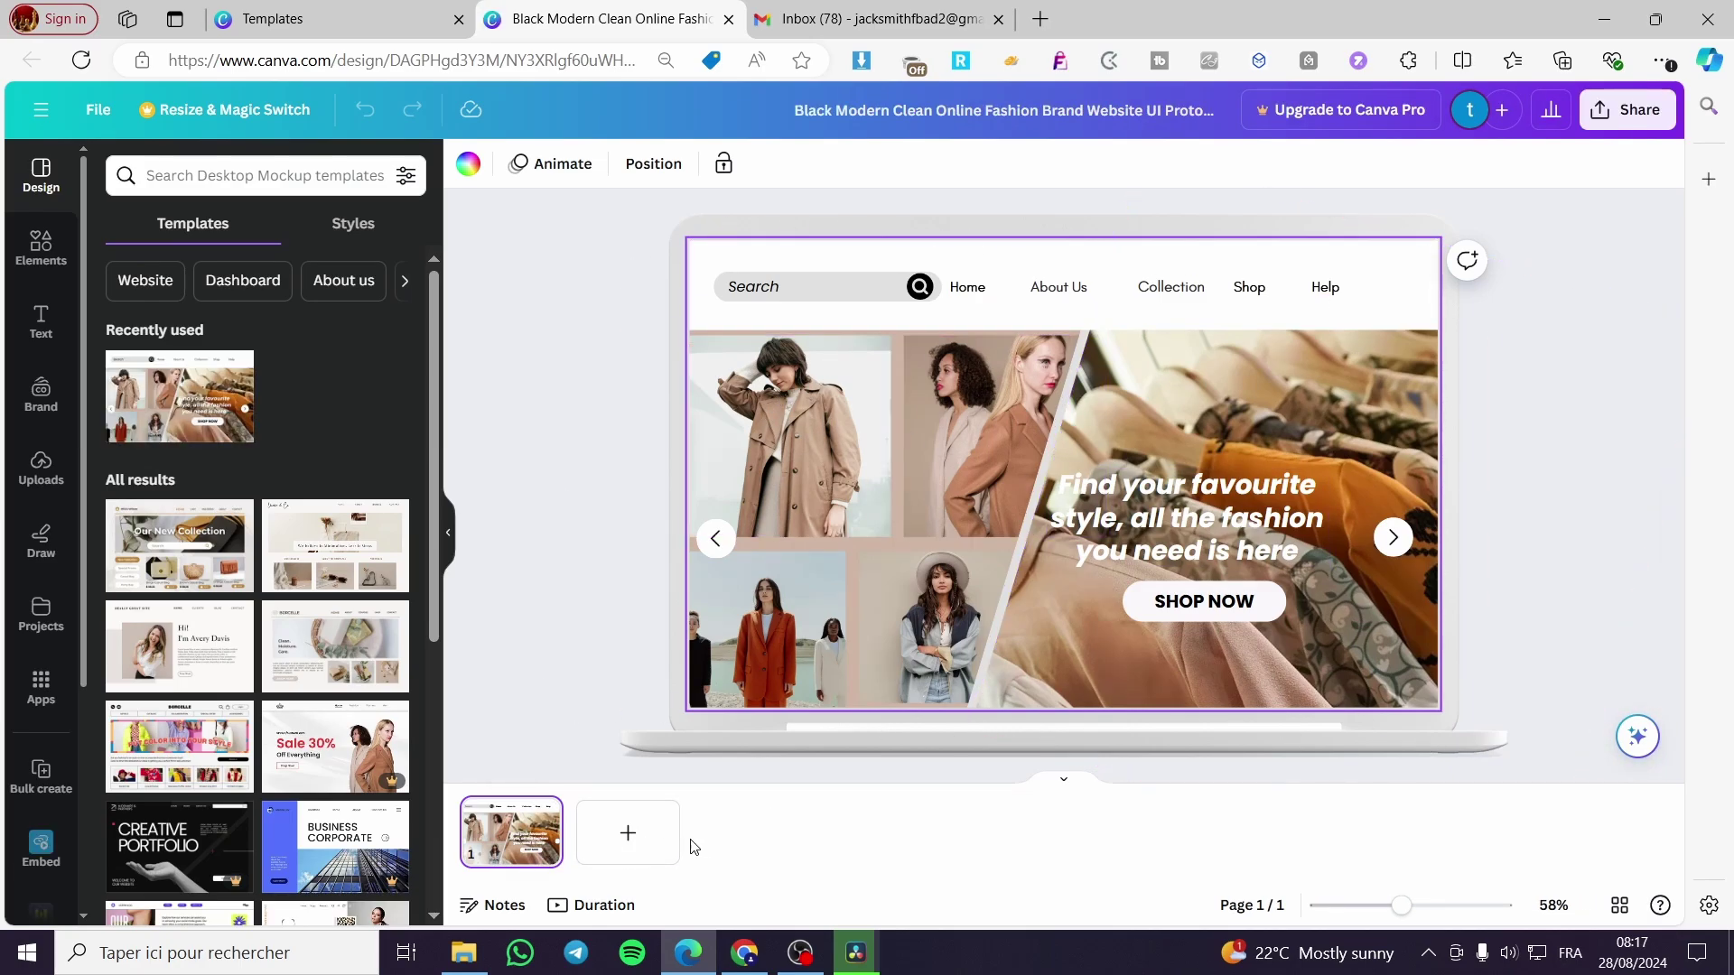
Step: Add a blank second page to the prototype and go back to page 1
click(663, 832)
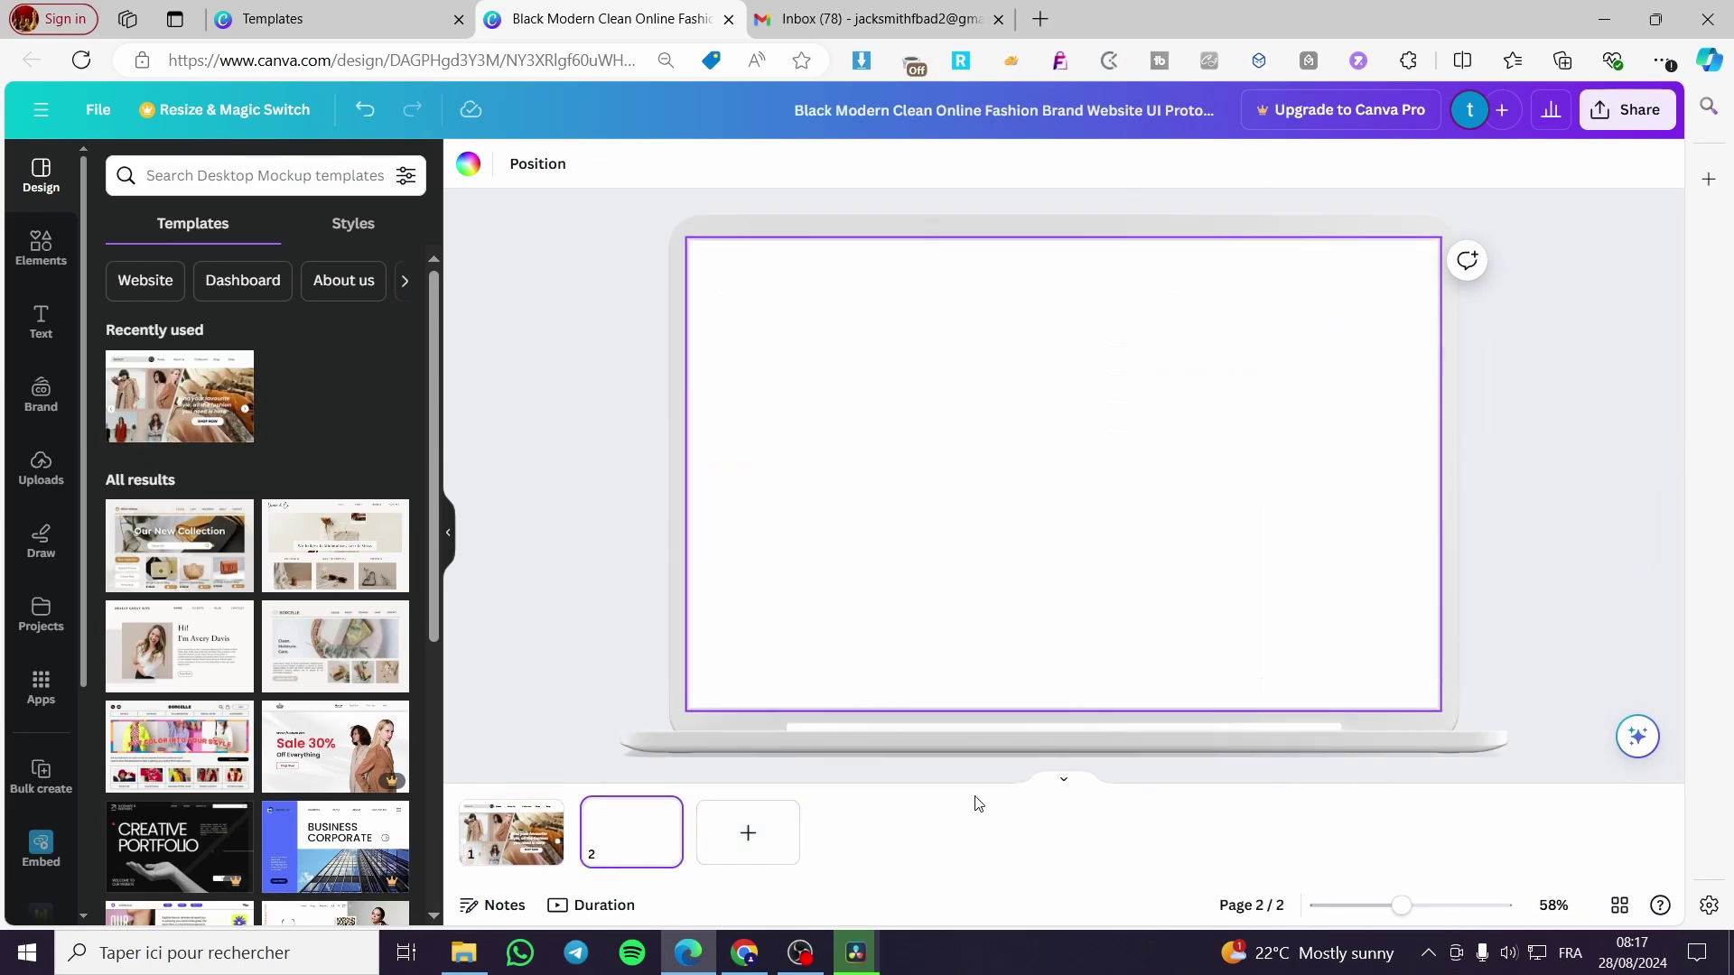
click(521, 850)
click(622, 858)
click(541, 849)
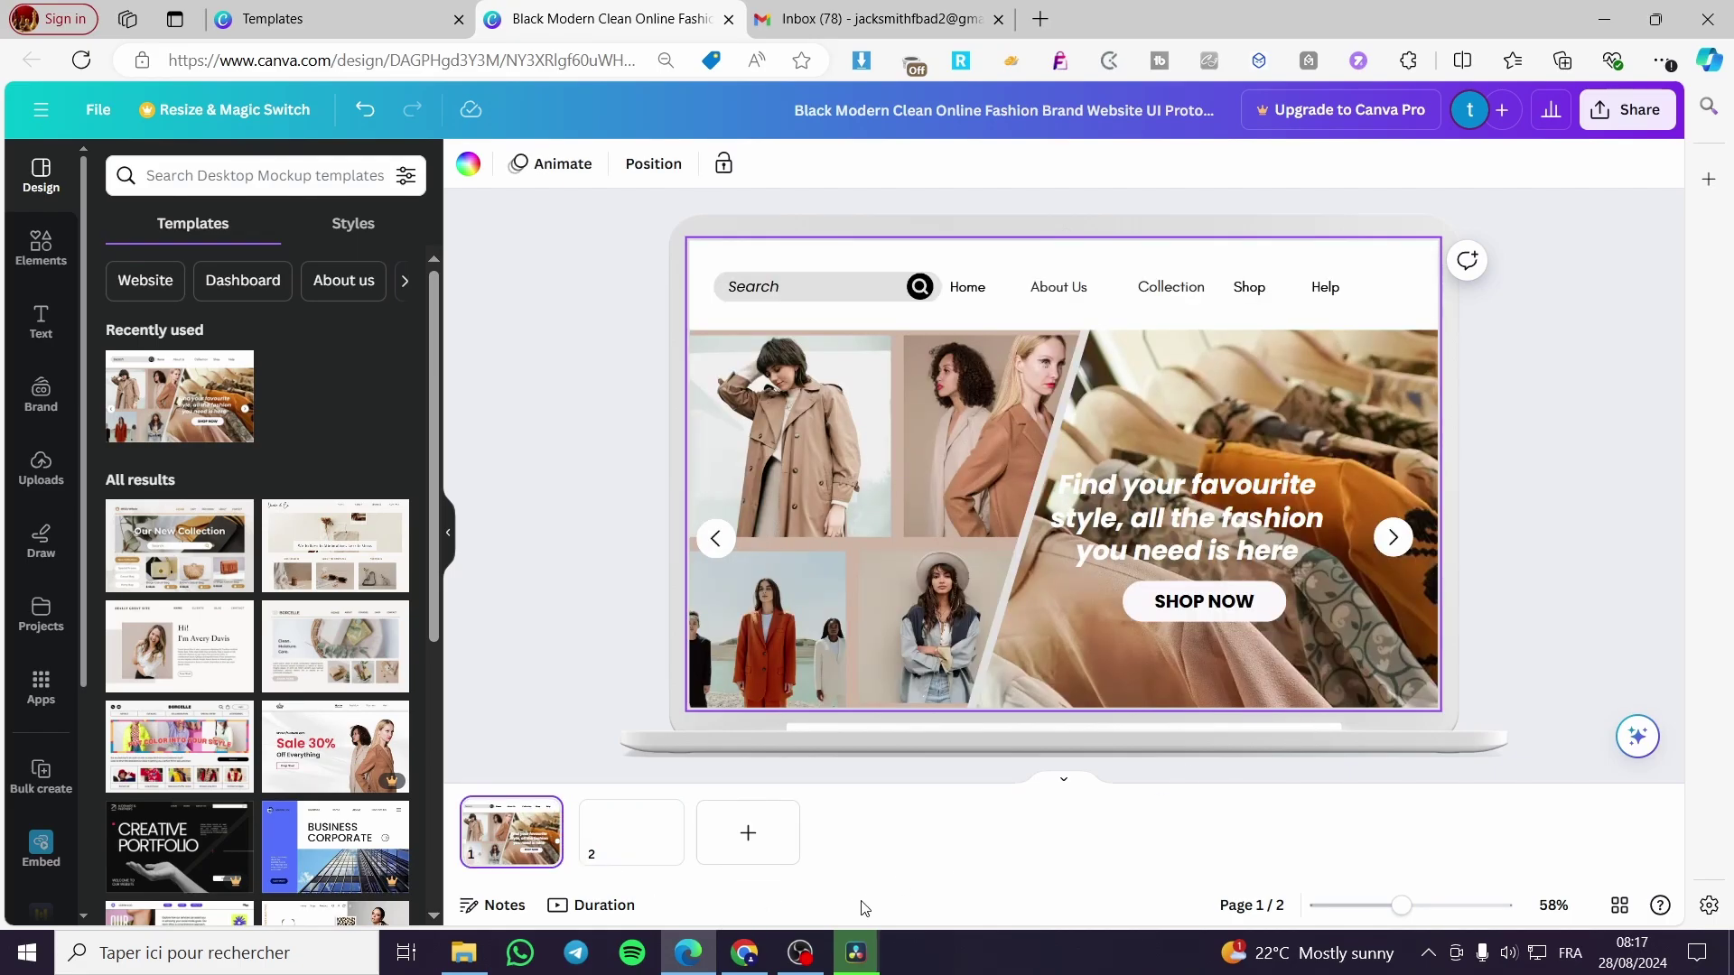
click(646, 870)
click(541, 844)
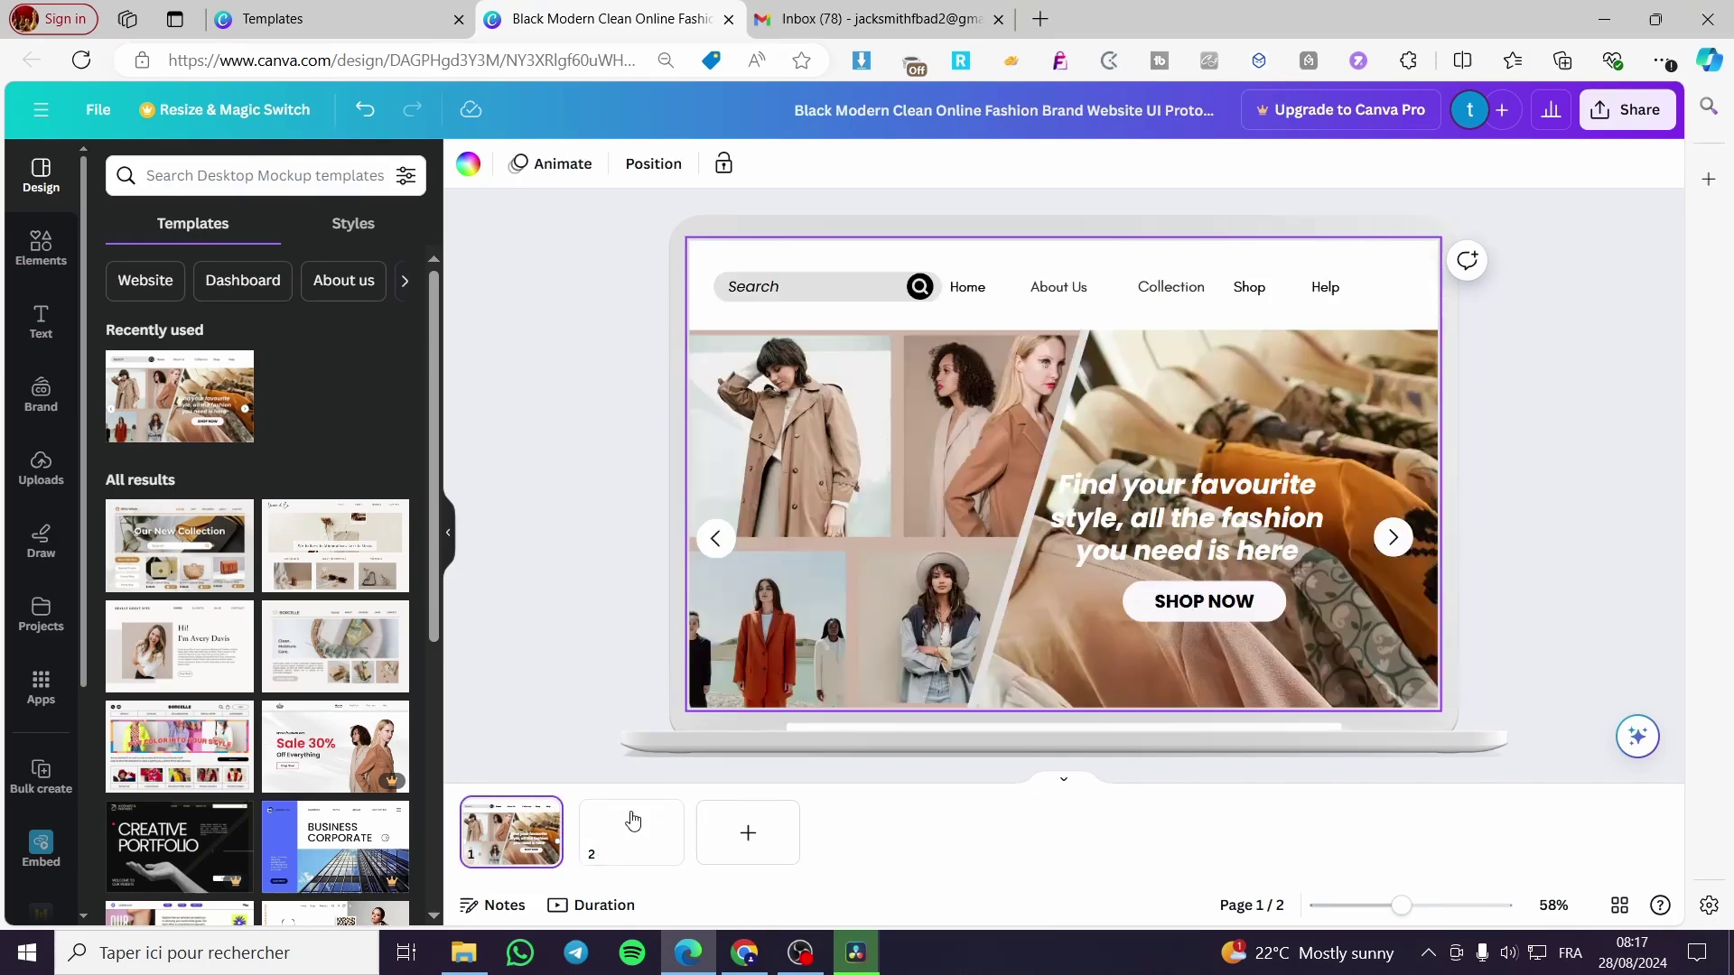
Step: Copy the page 1 header, with its search bar, Home, About Us, Collection, Shop and Help labels and white background, onto page 2
click(849, 286)
shift+click(971, 287)
shift+click(1061, 298)
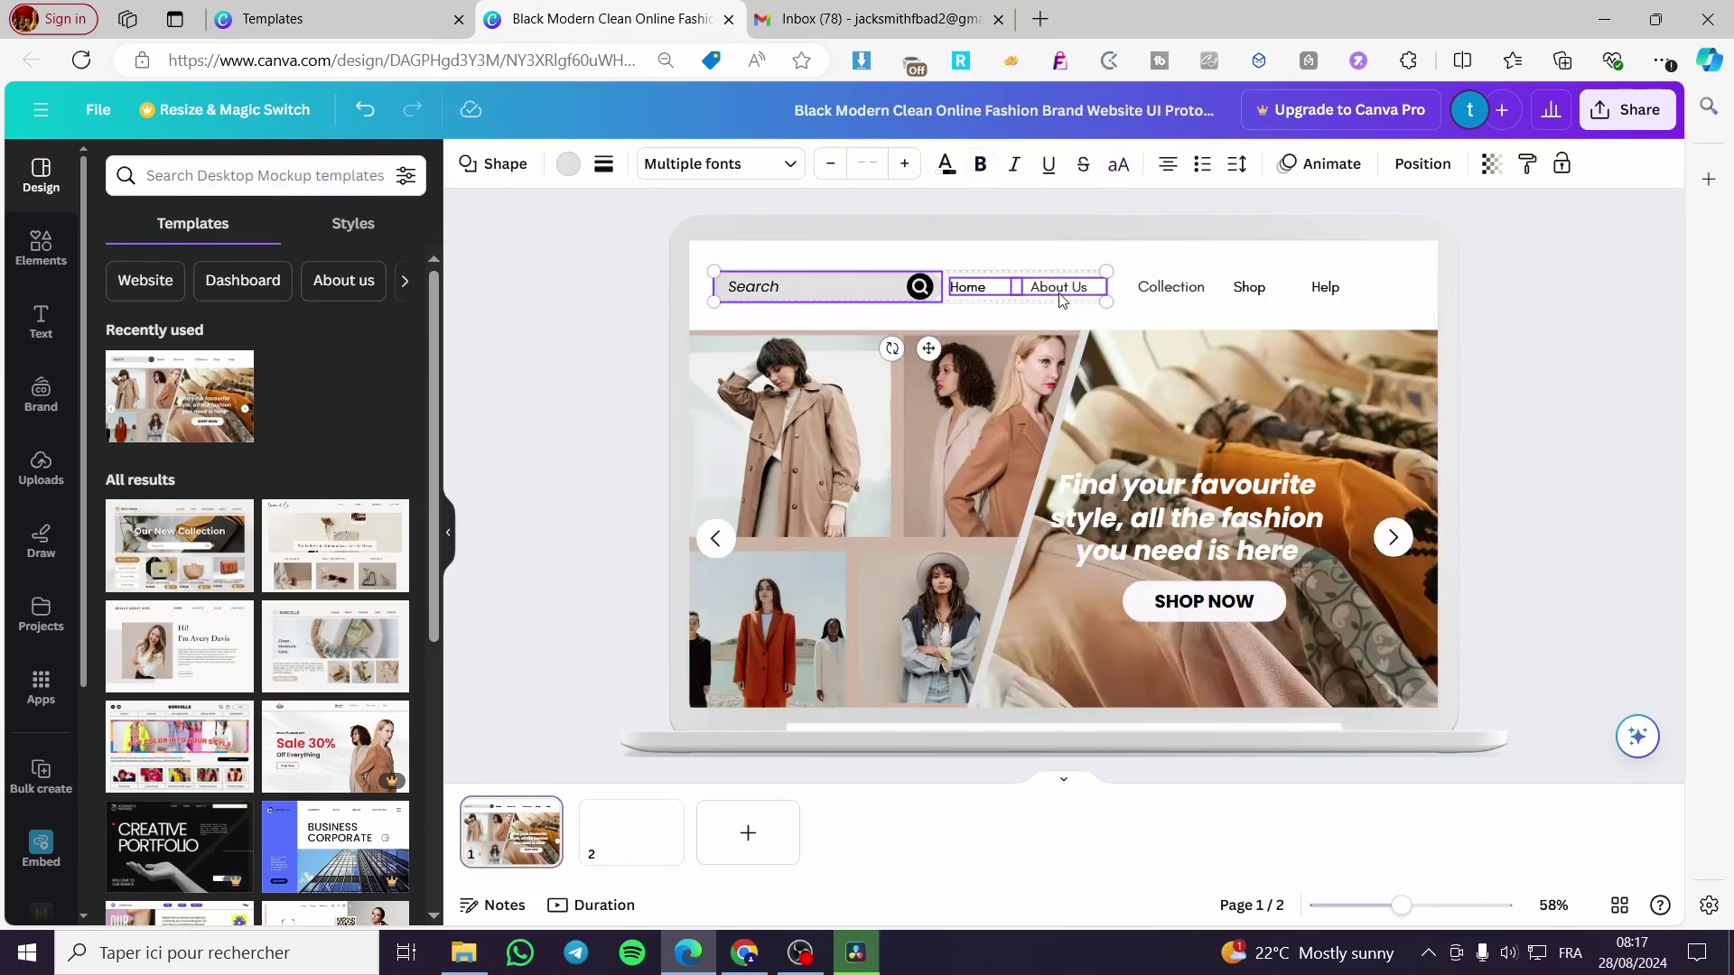
shift+click(1170, 298)
shift+click(1249, 288)
shift+click(1325, 287)
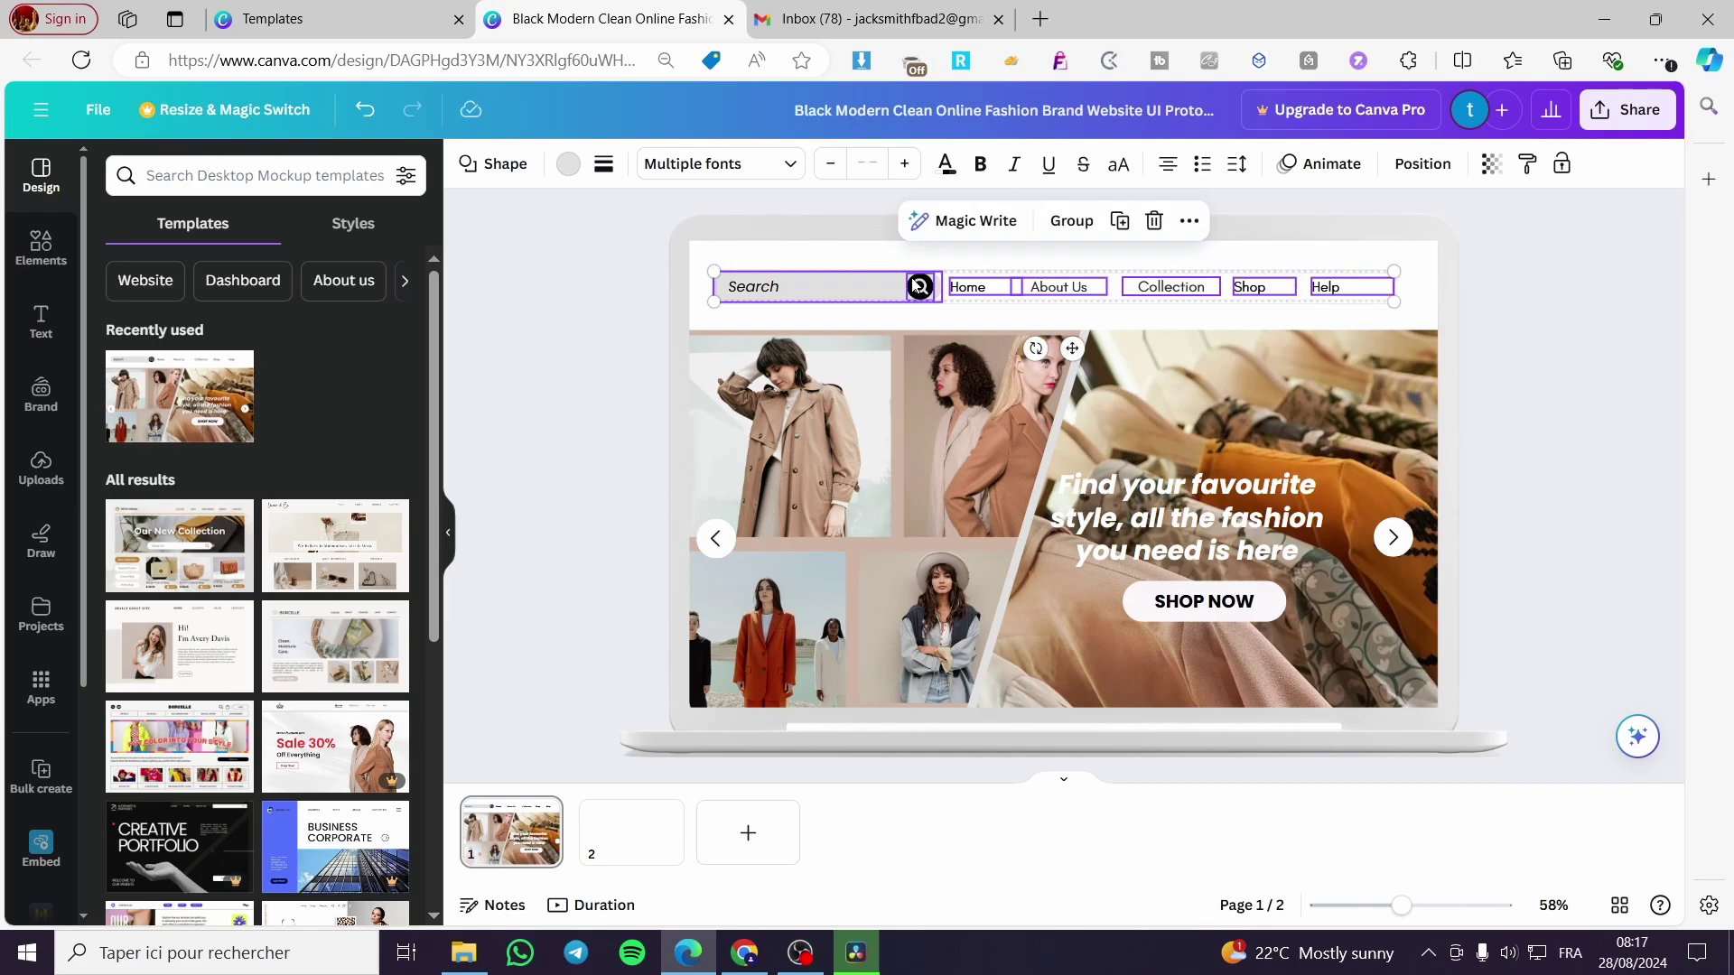
click(775, 288)
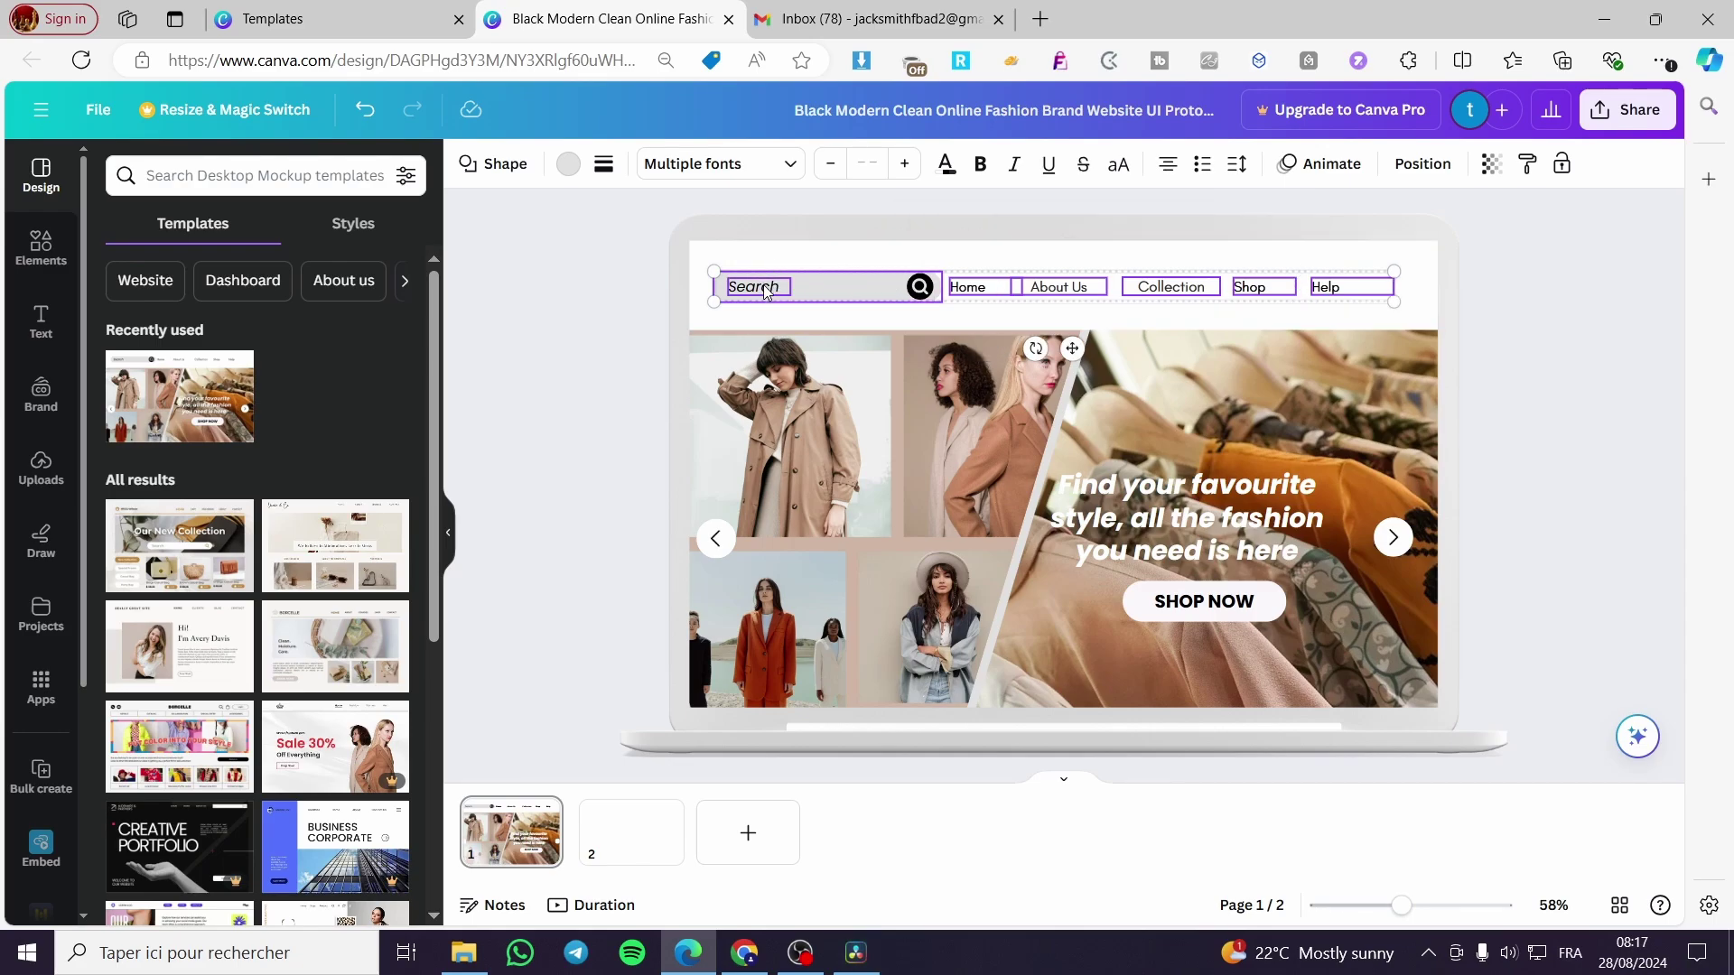
click(815, 252)
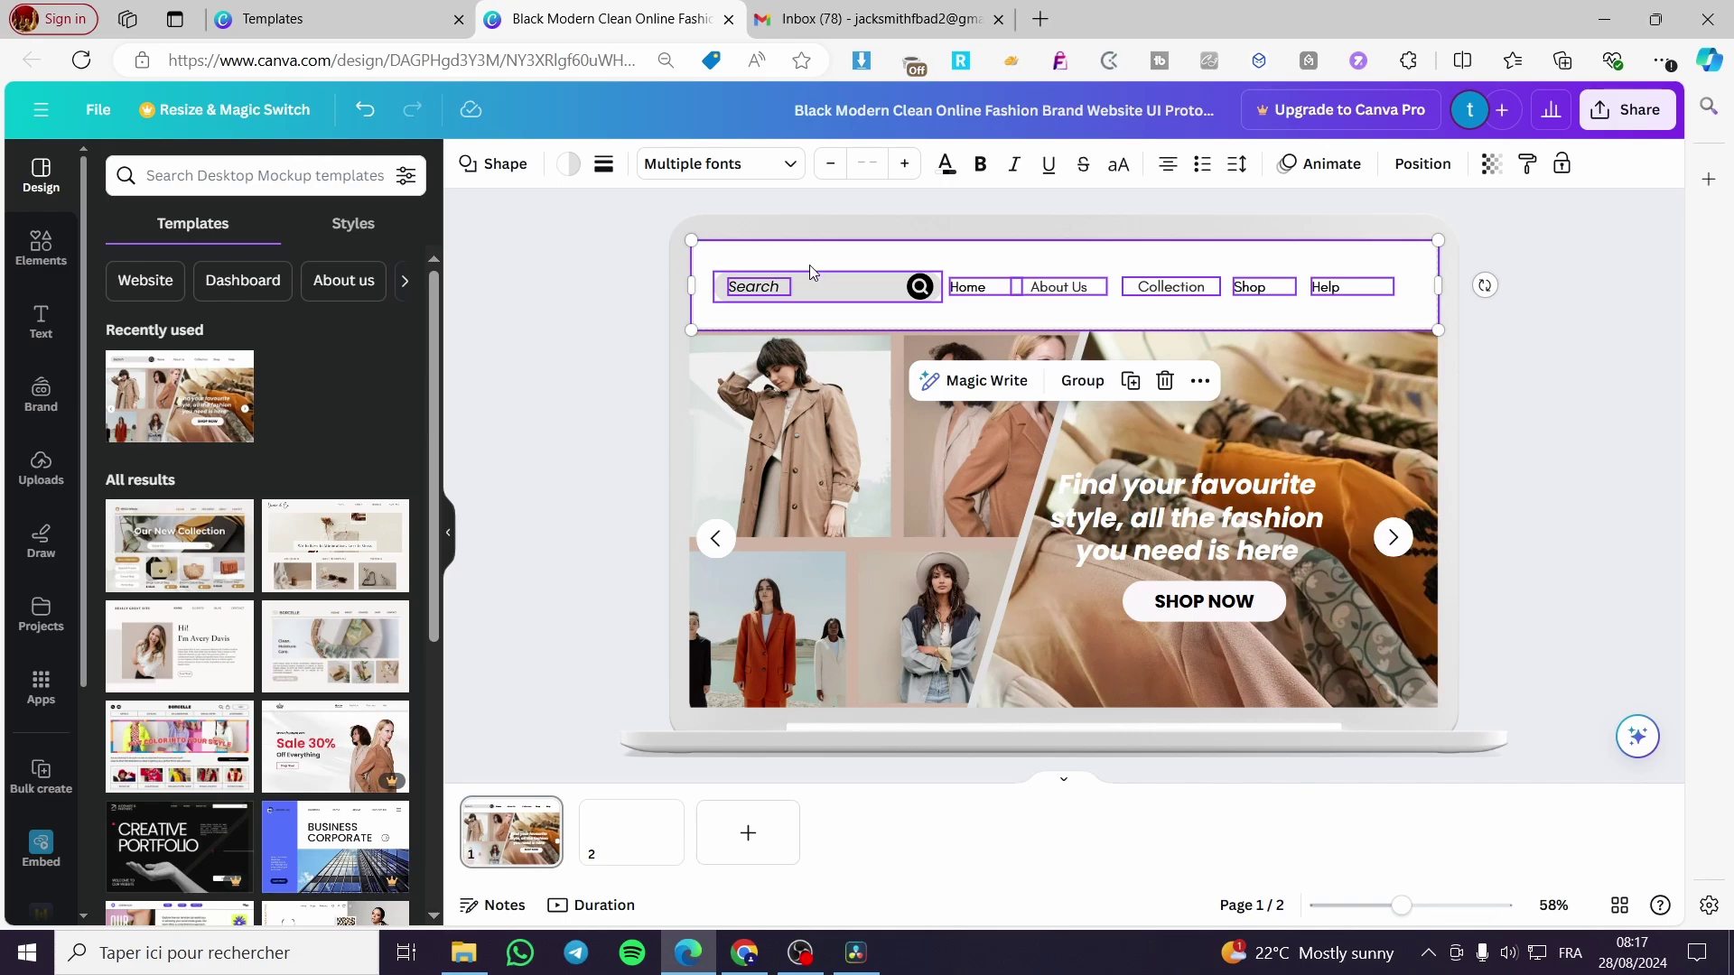
click(638, 836)
key(ctrl+v)
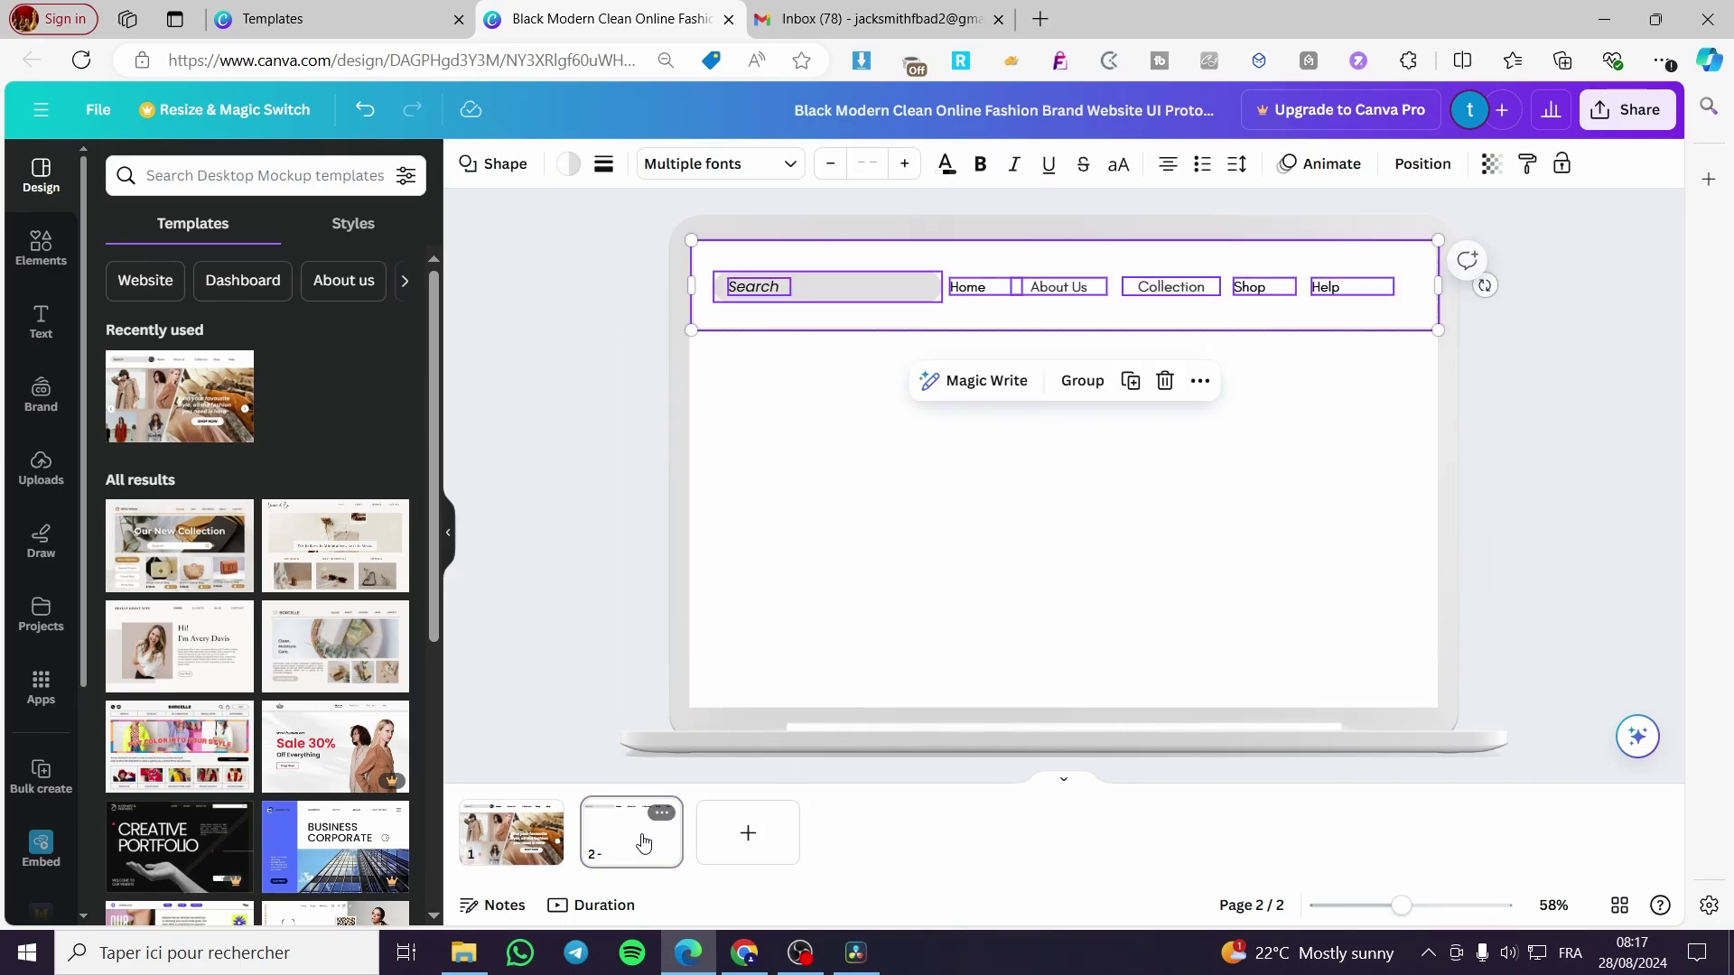
Step: Apply the beige #CFB4A4 of page 1's banner background shape to the page 2 background
click(539, 842)
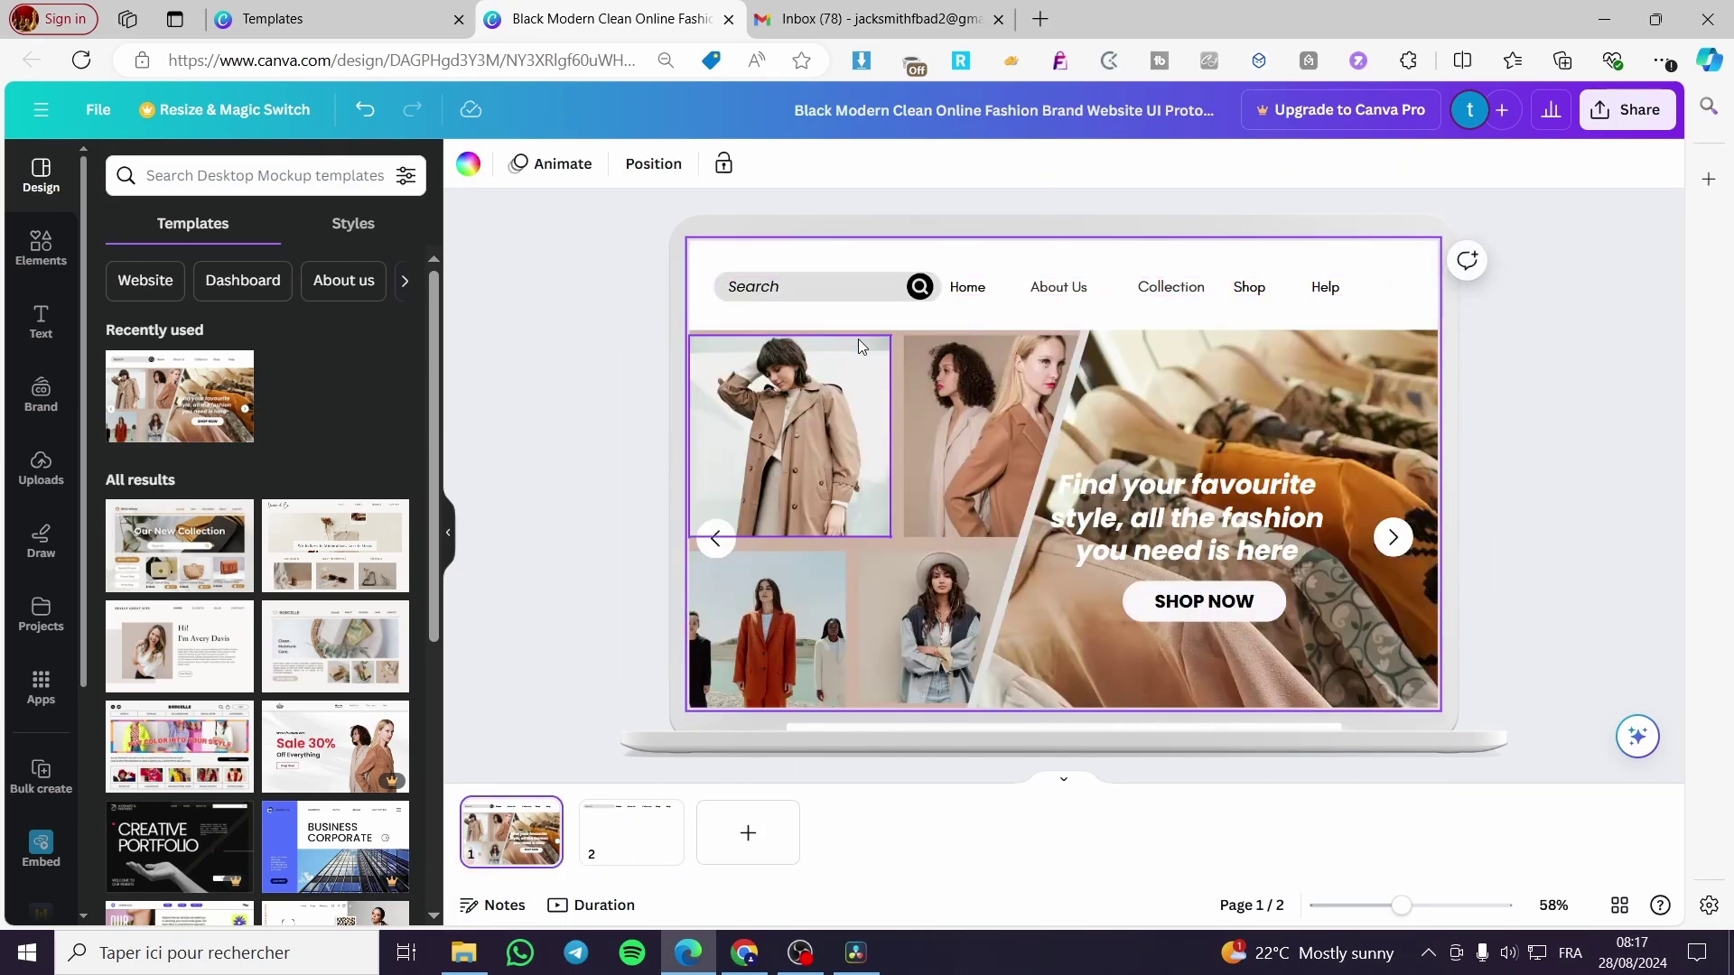
click(895, 349)
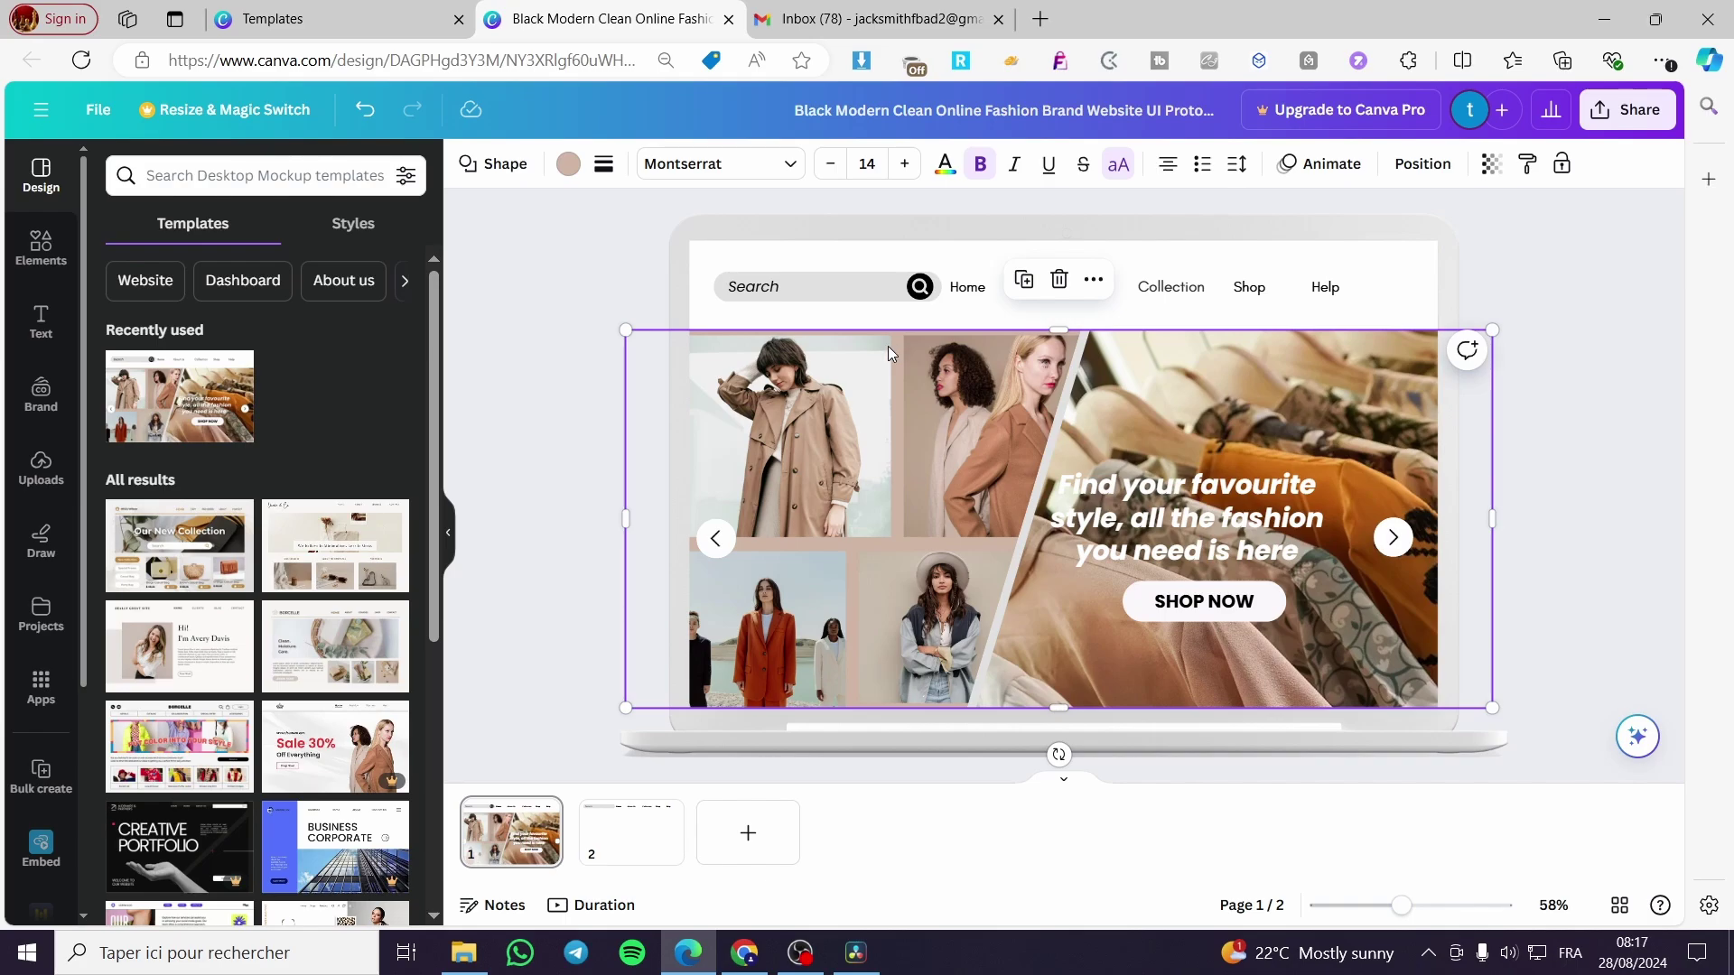
click(566, 163)
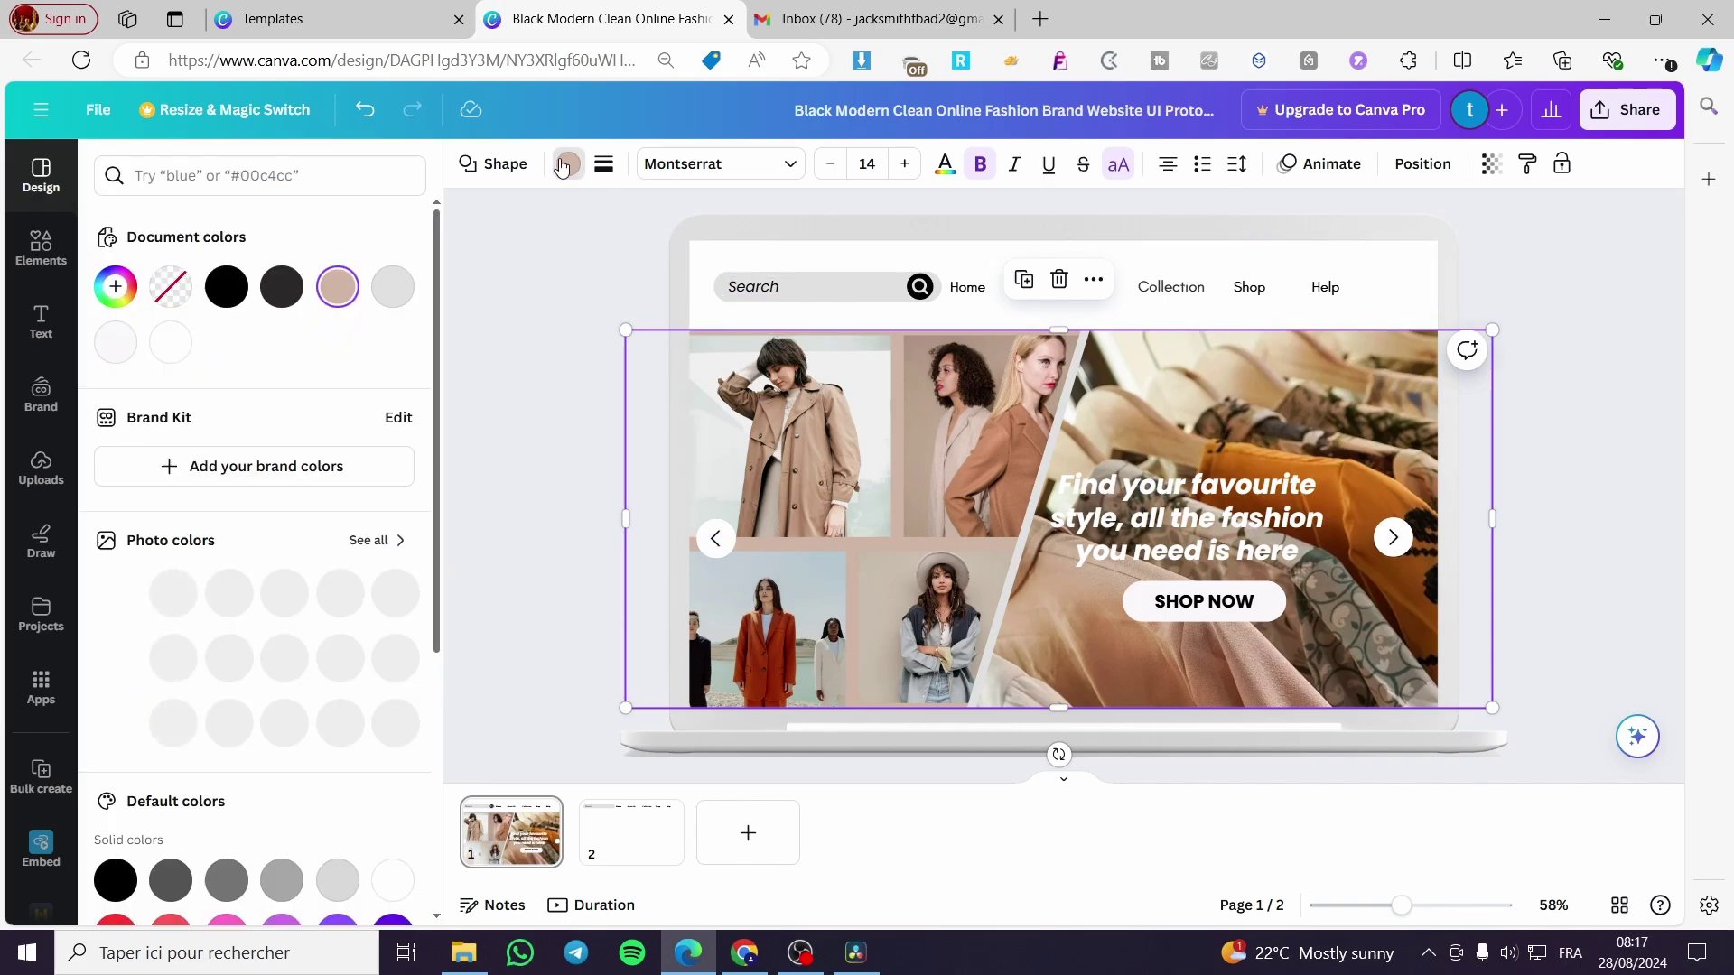
click(340, 288)
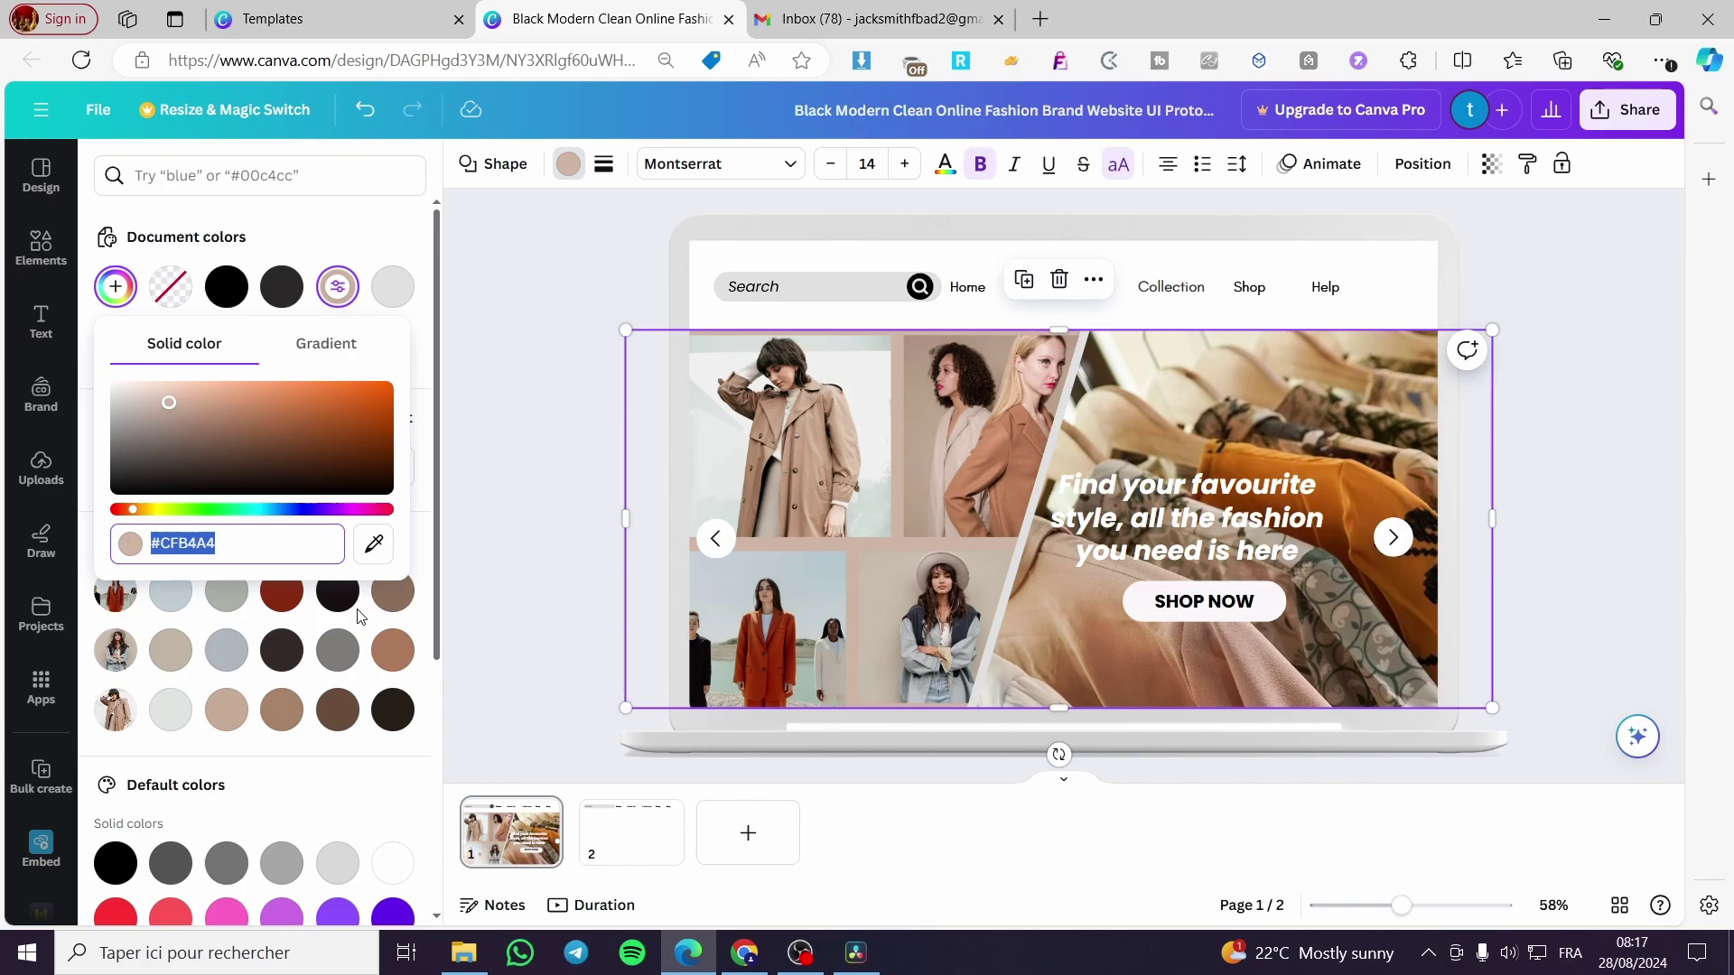
click(616, 853)
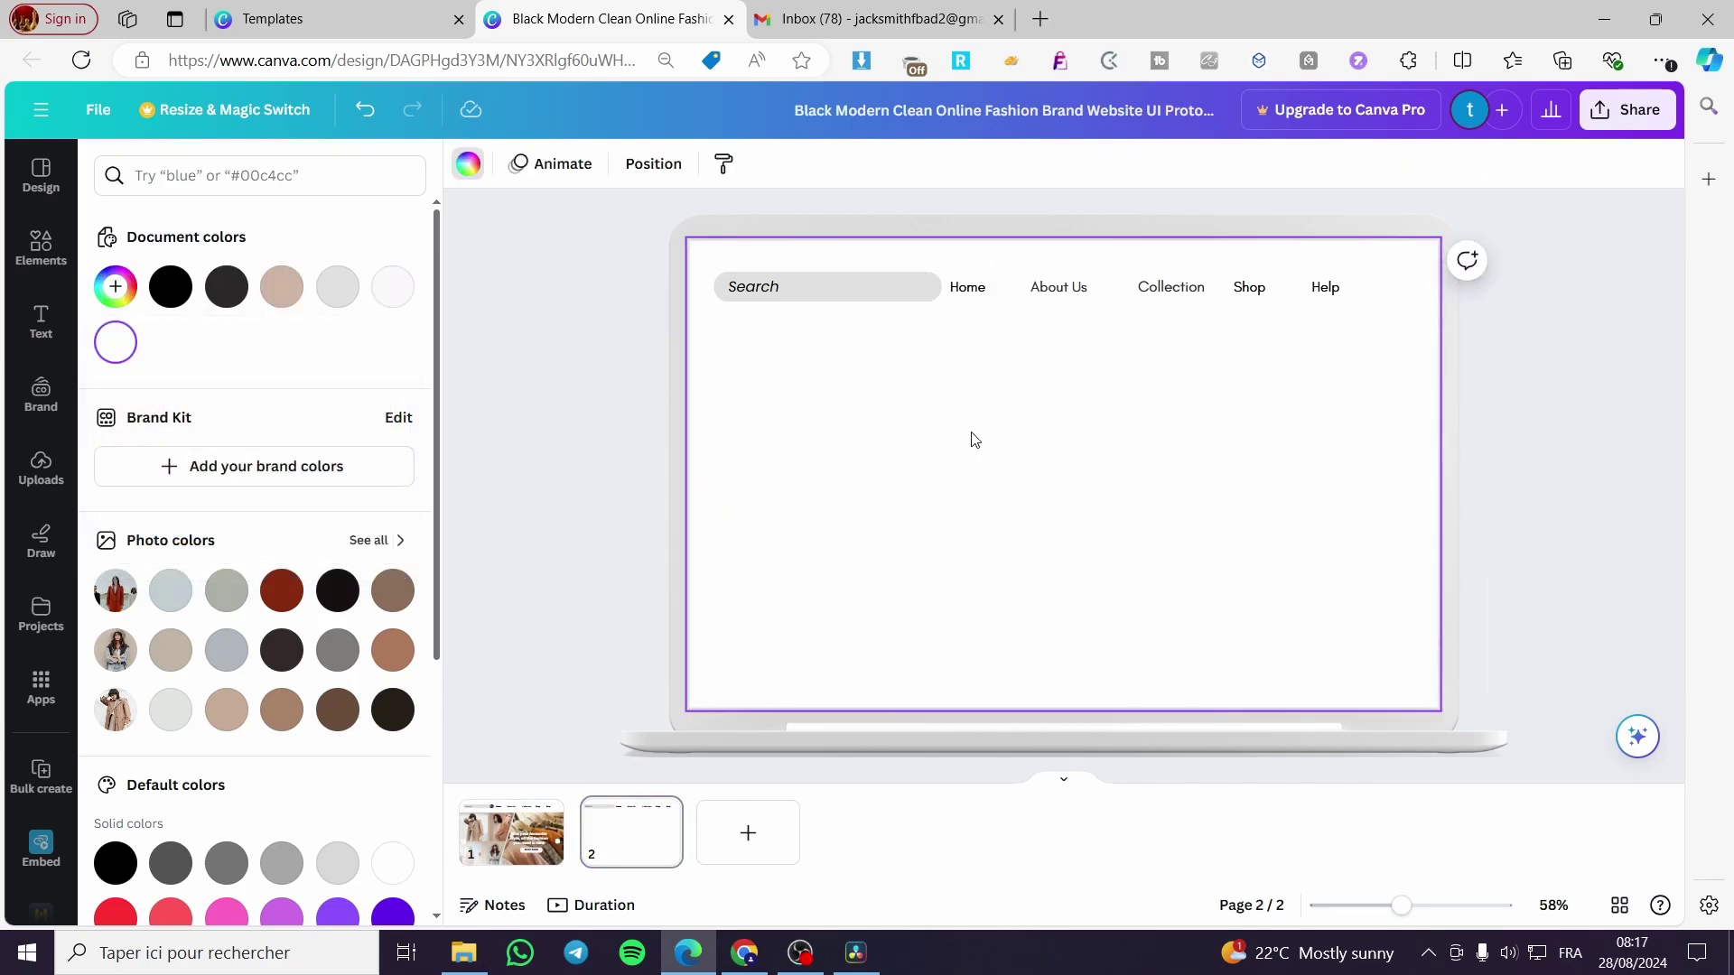
click(282, 289)
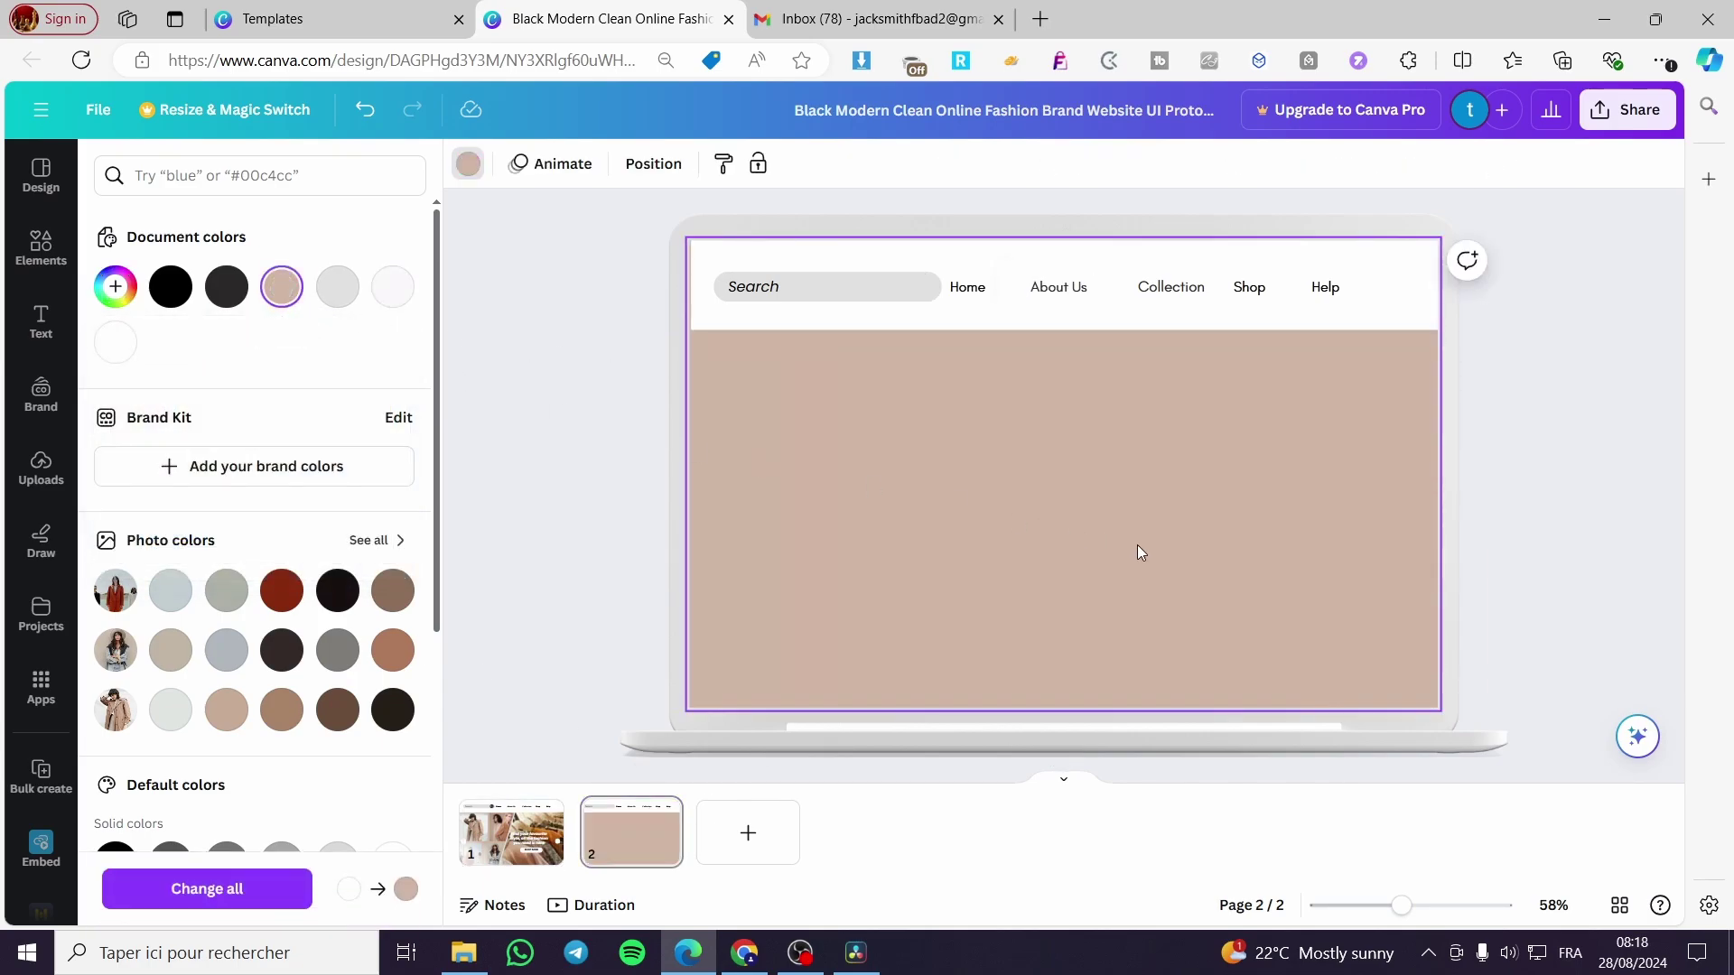
click(511, 858)
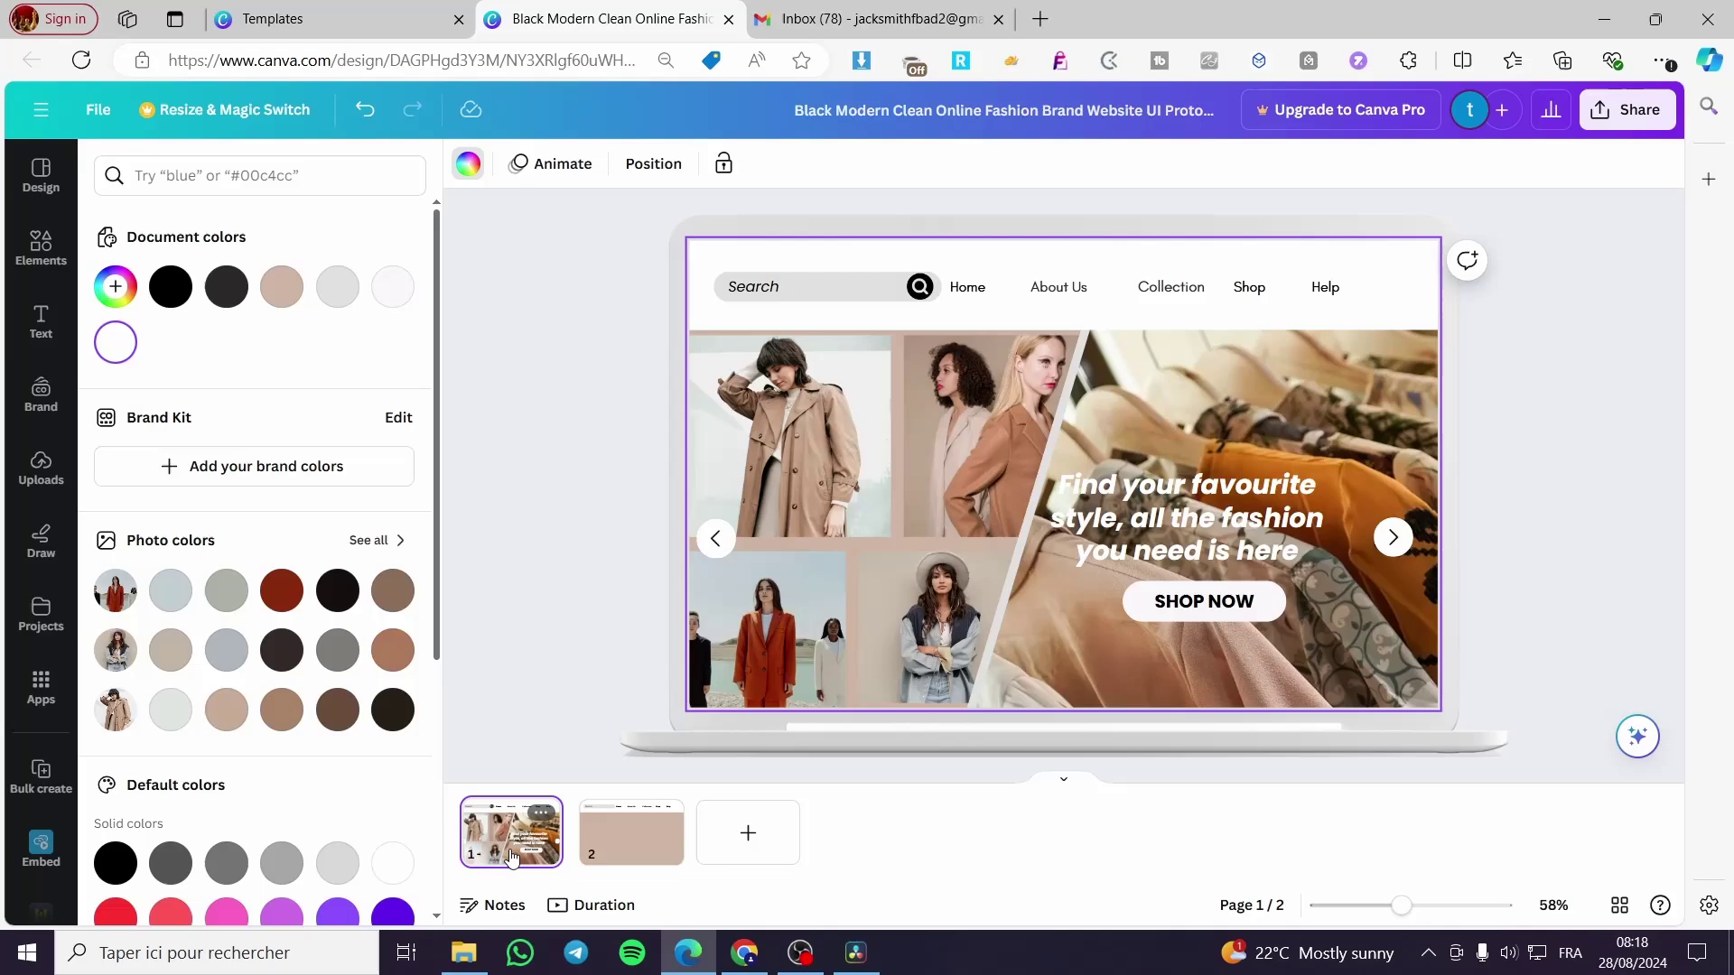
click(617, 851)
click(707, 307)
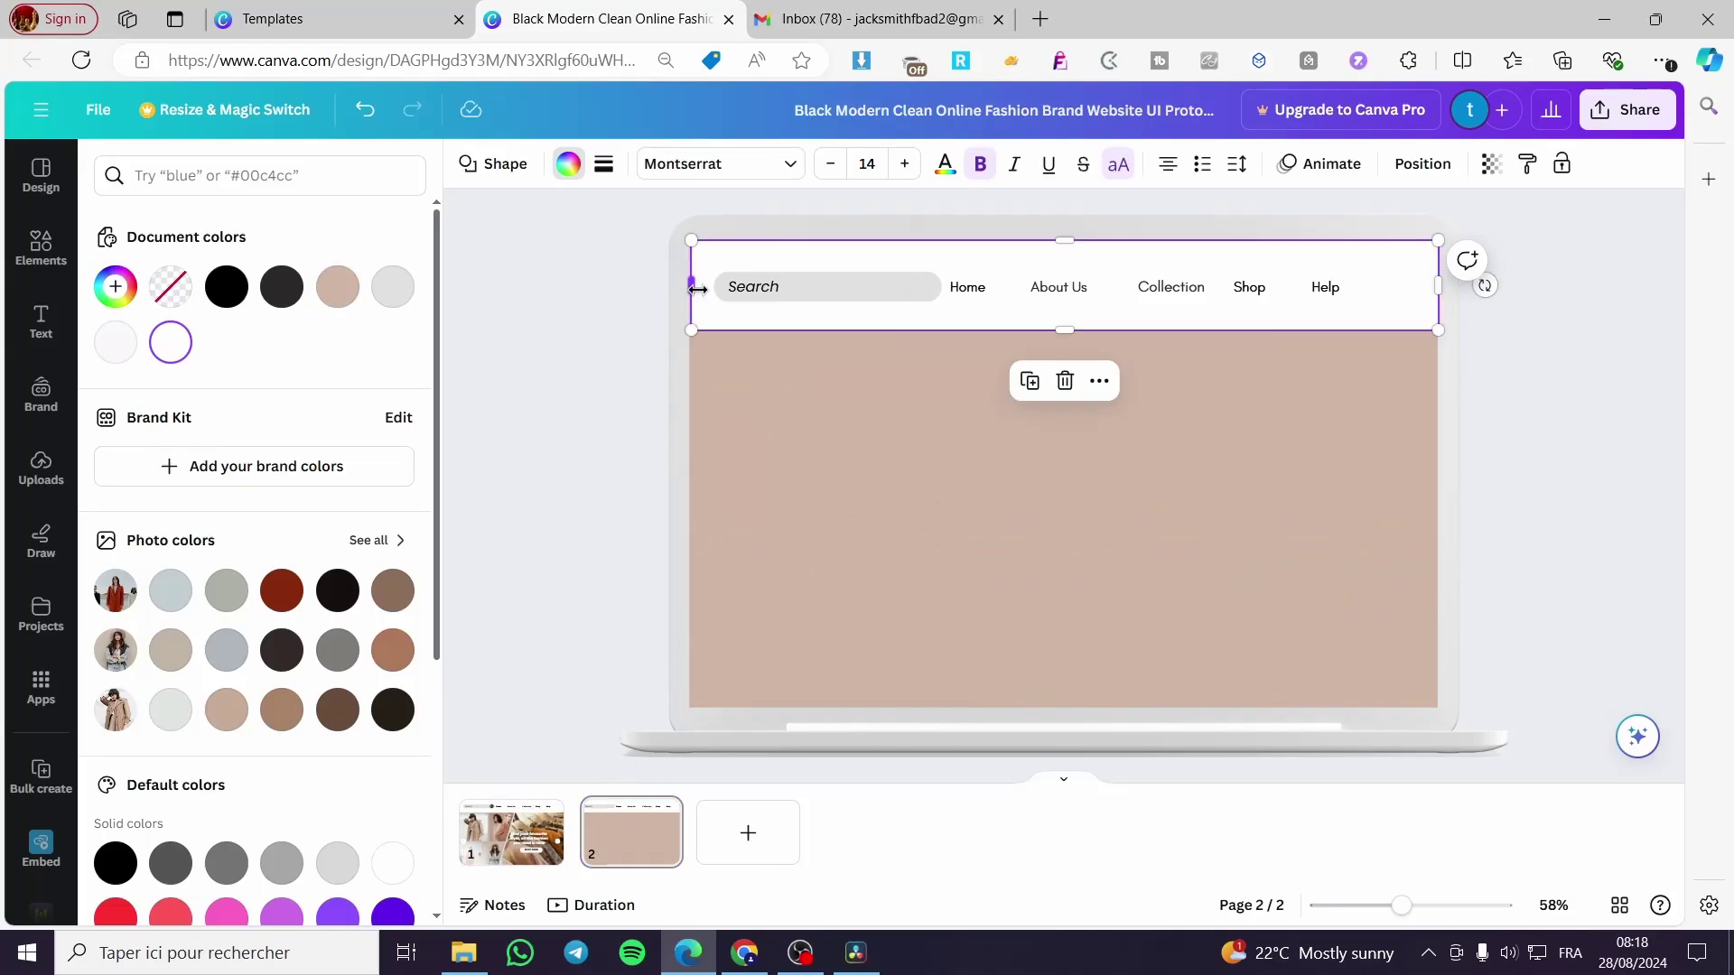
click(632, 831)
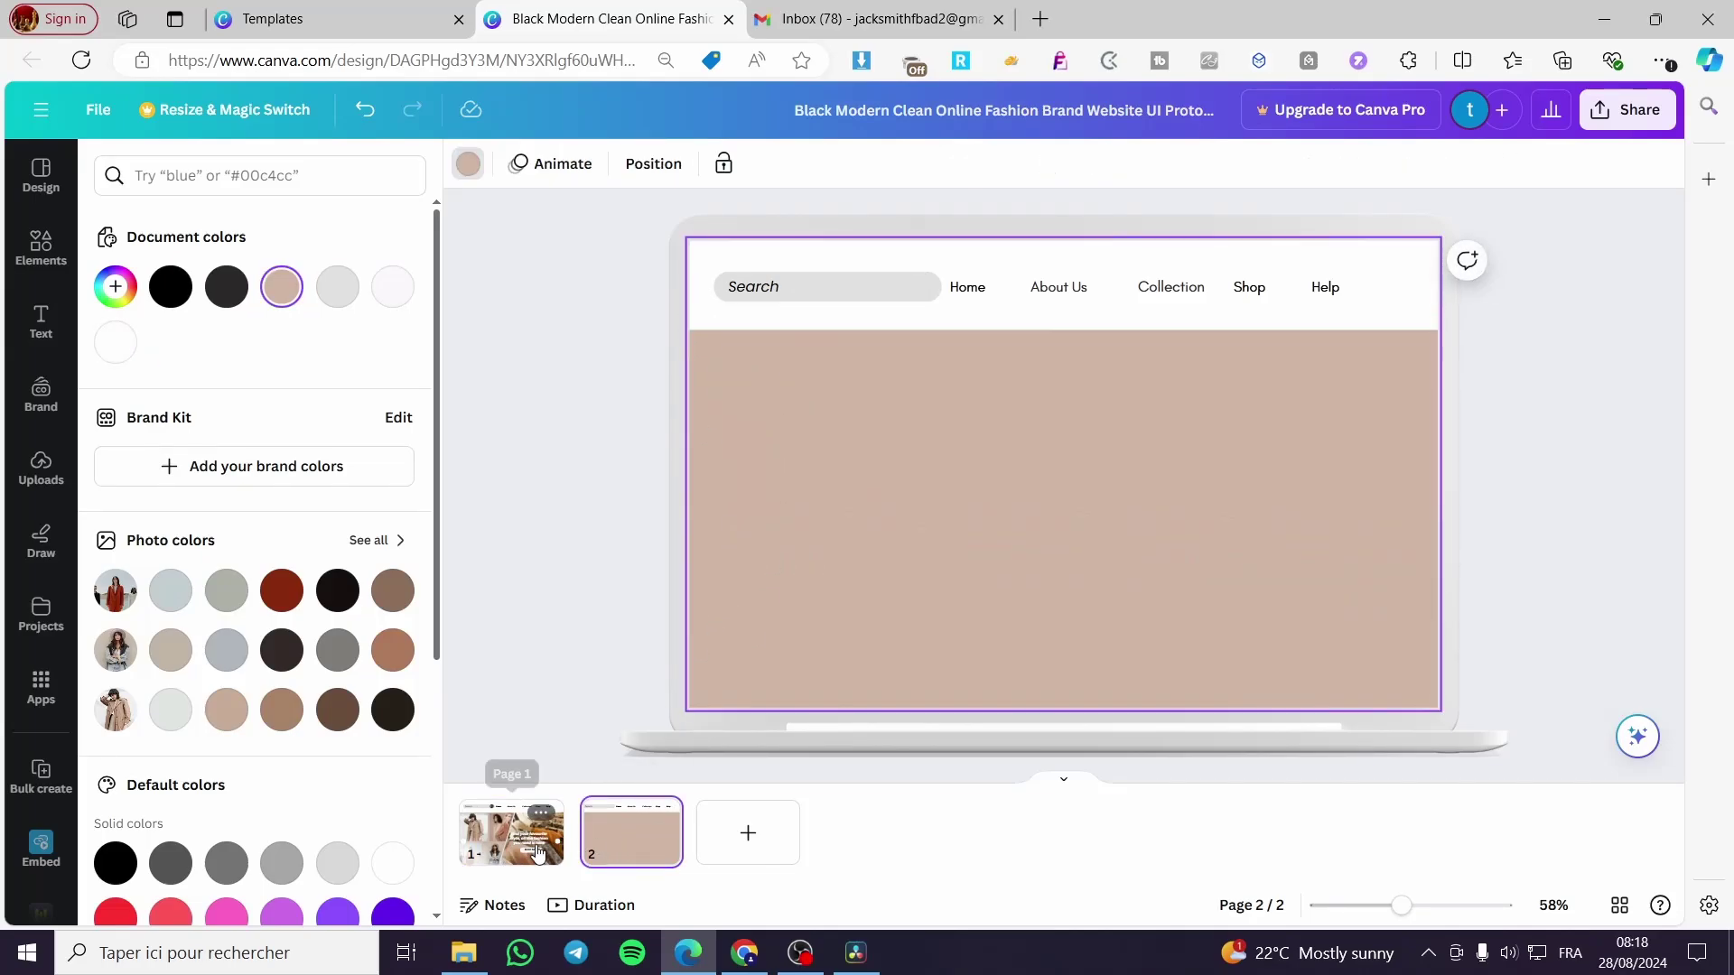
Step: Copy the "Find your favourite style, all the fashion you need is here" tagline from page 1 to page 2 and center it horizontally
click(536, 850)
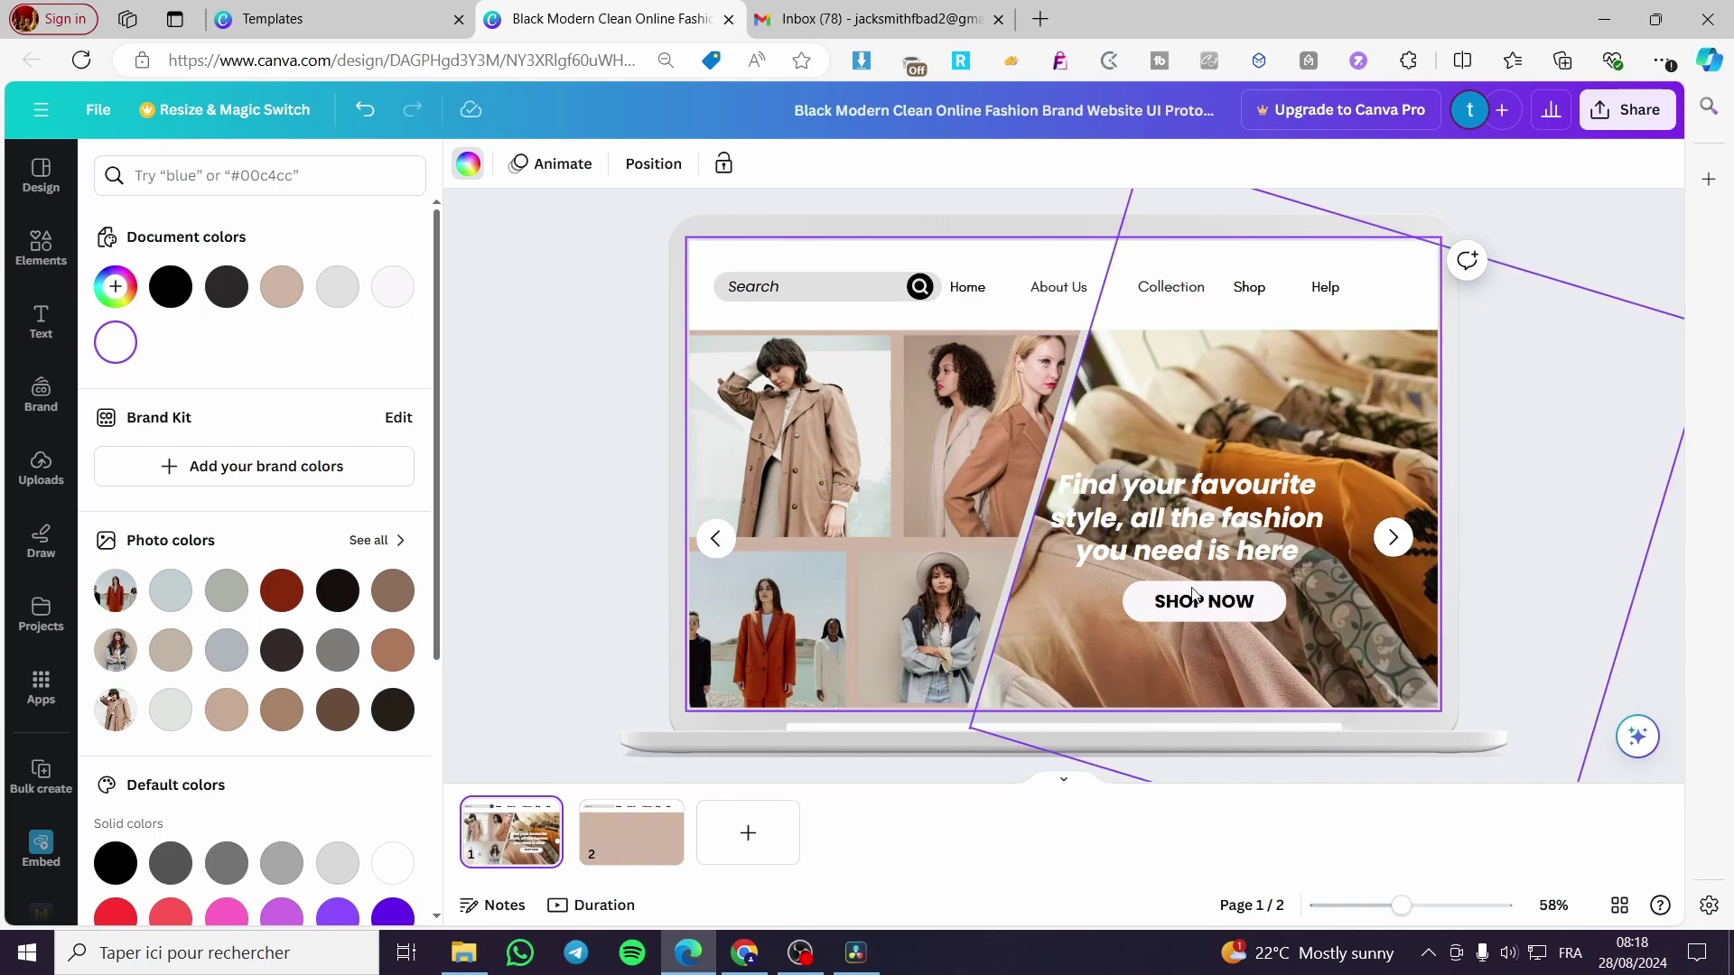
click(933, 605)
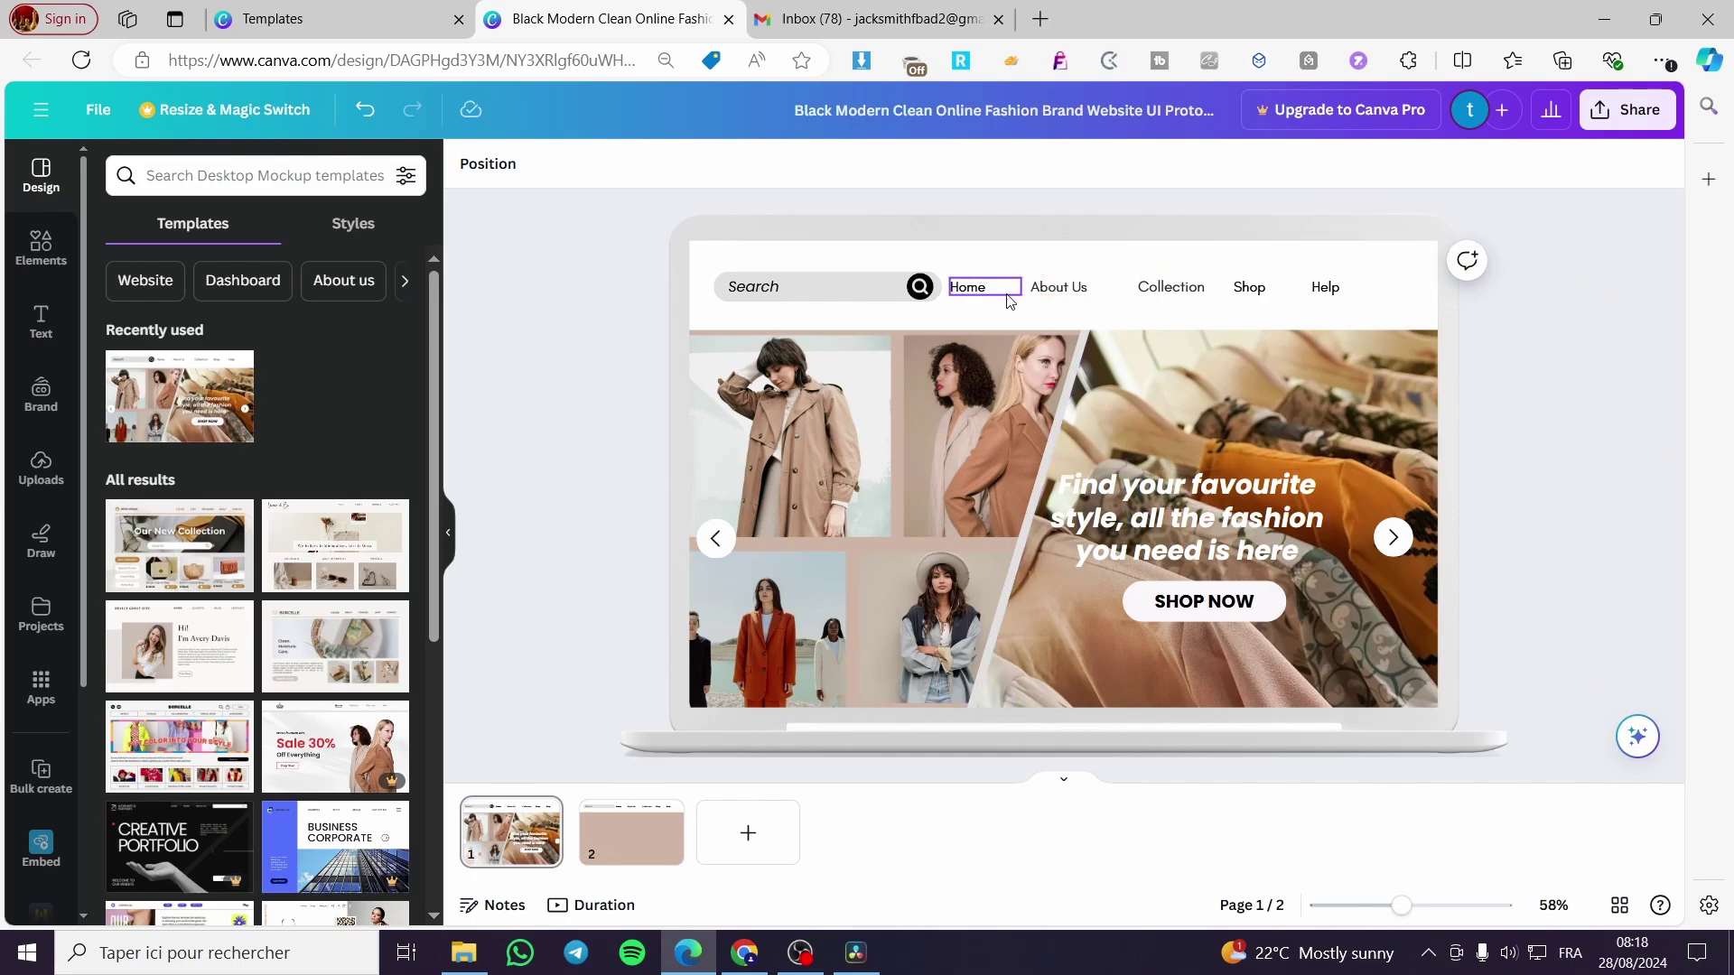
click(531, 849)
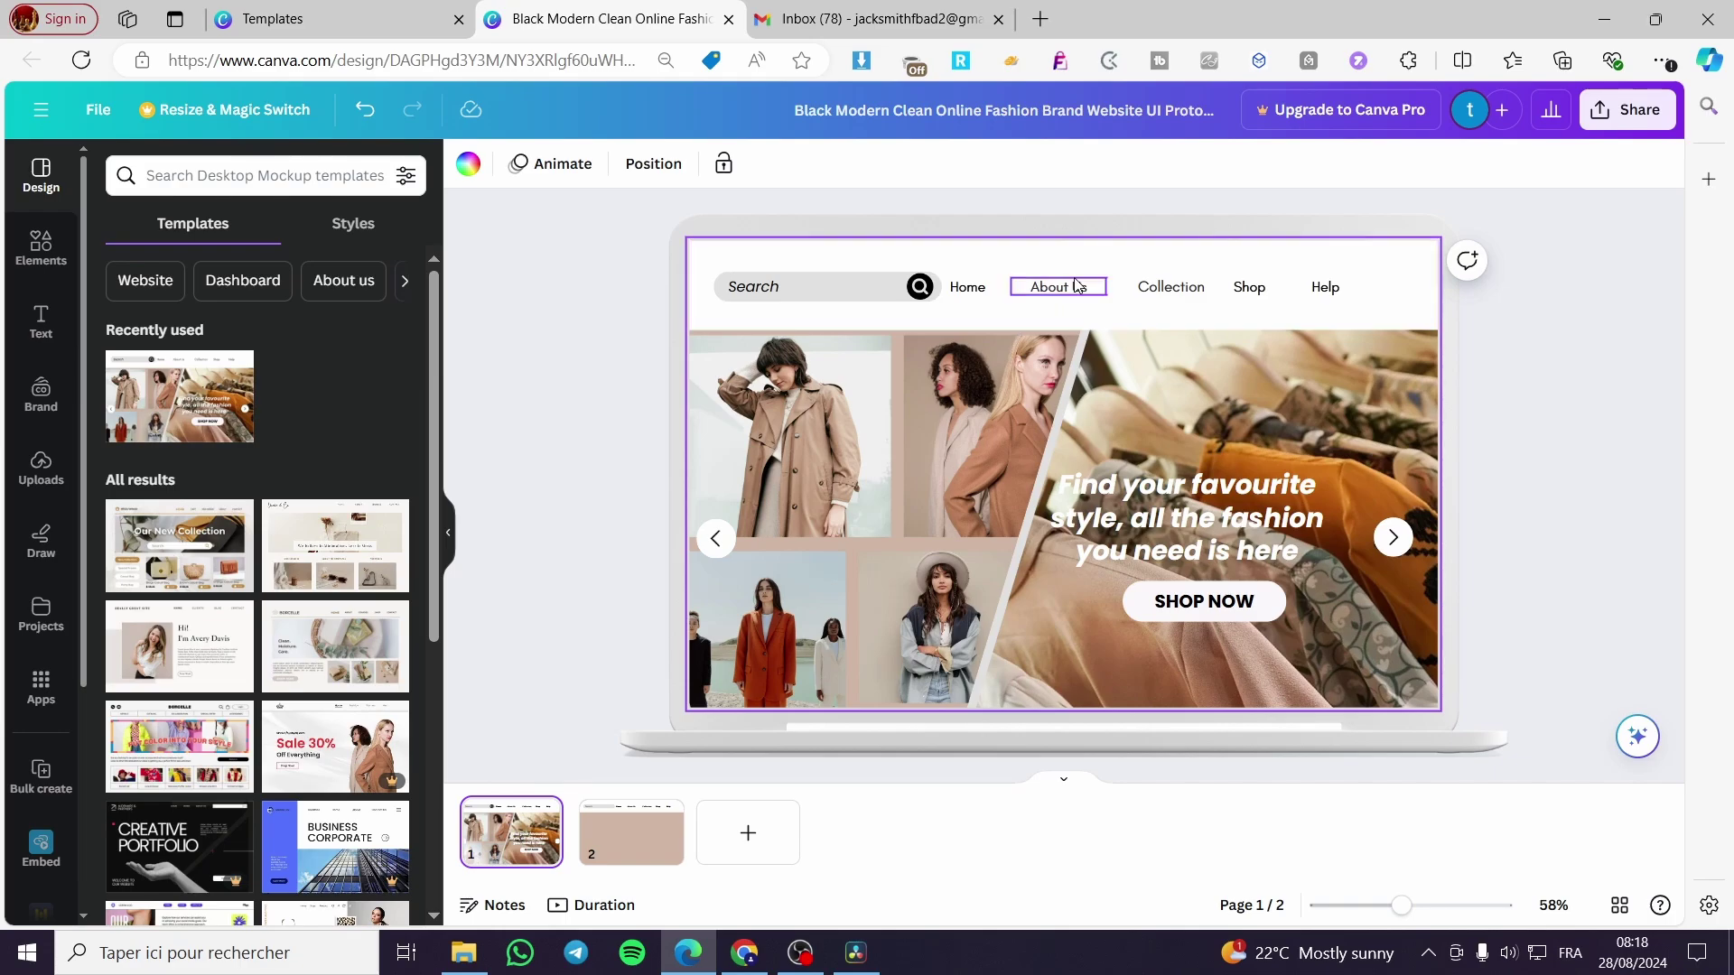
click(1140, 511)
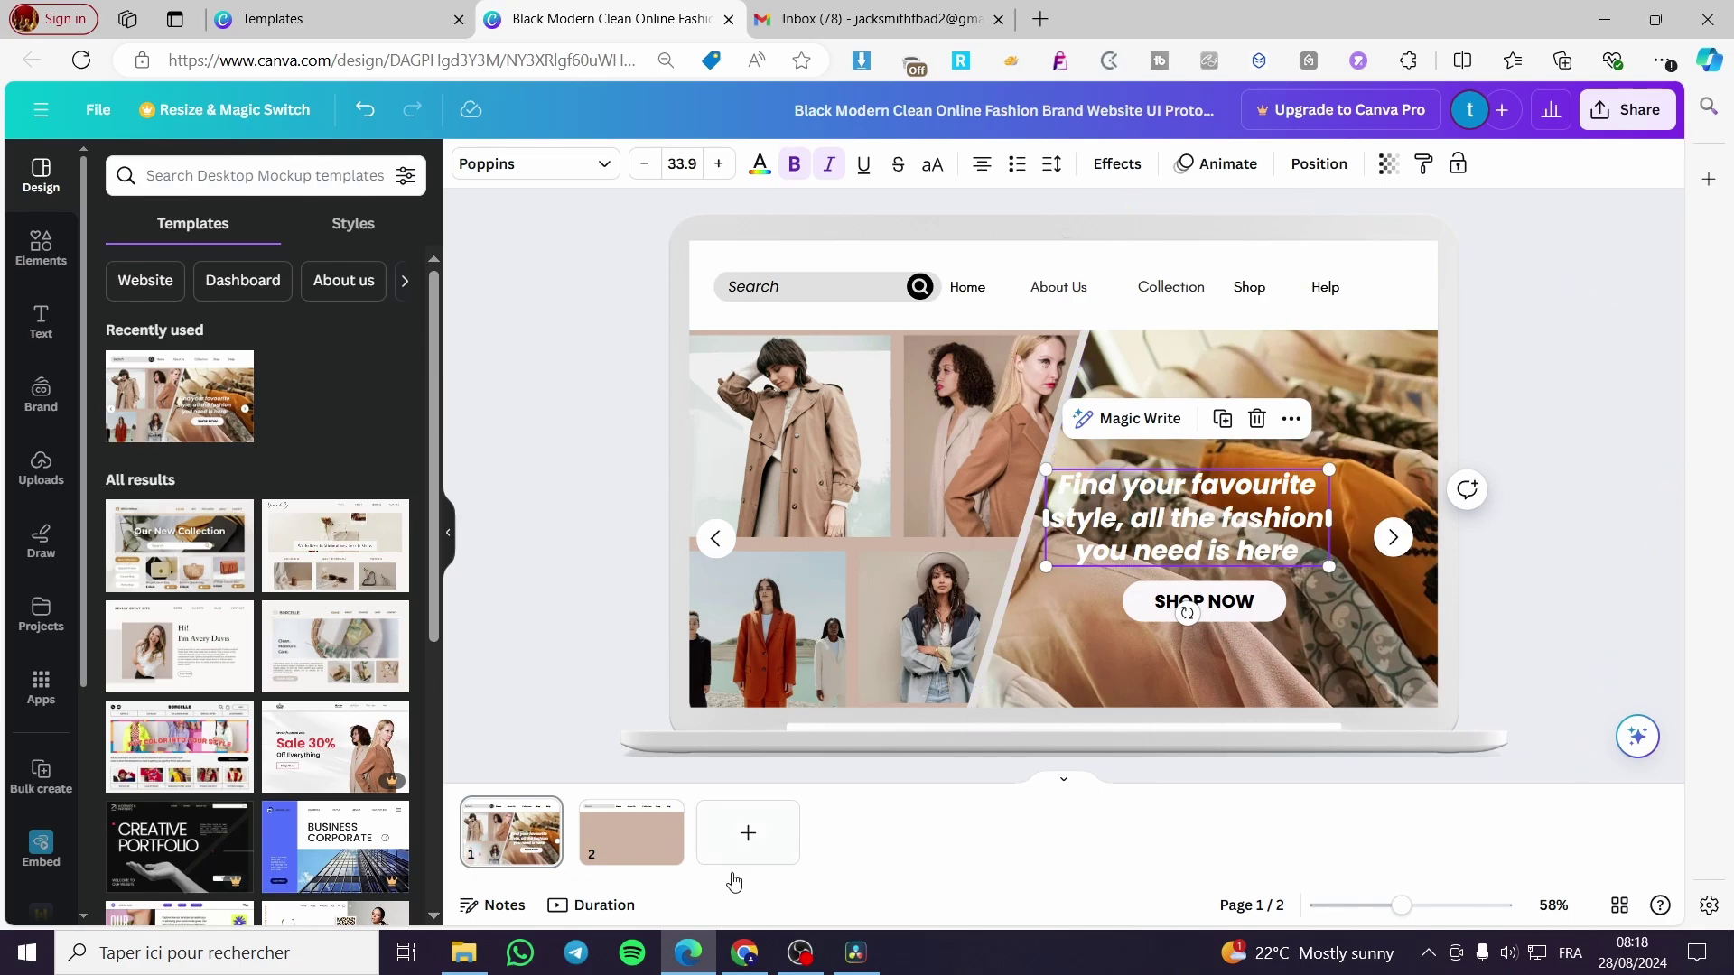
click(641, 844)
text(Find your favourite style, all the fashion you need is here)
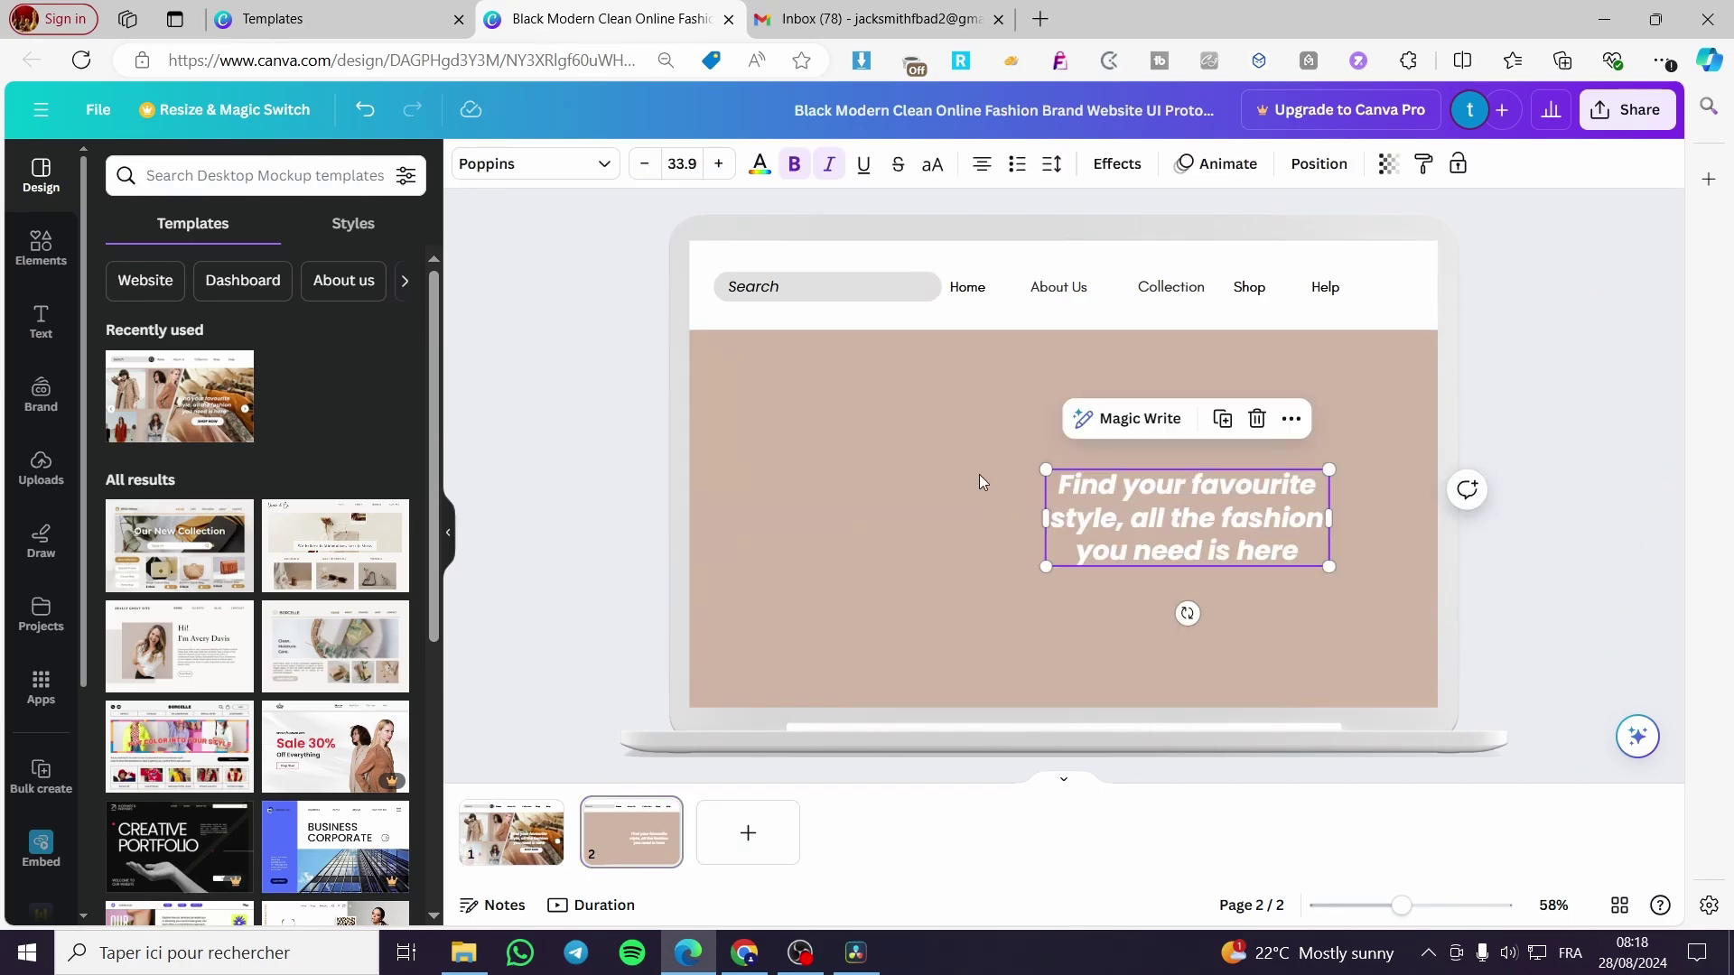
drag(1226, 525, 1103, 509)
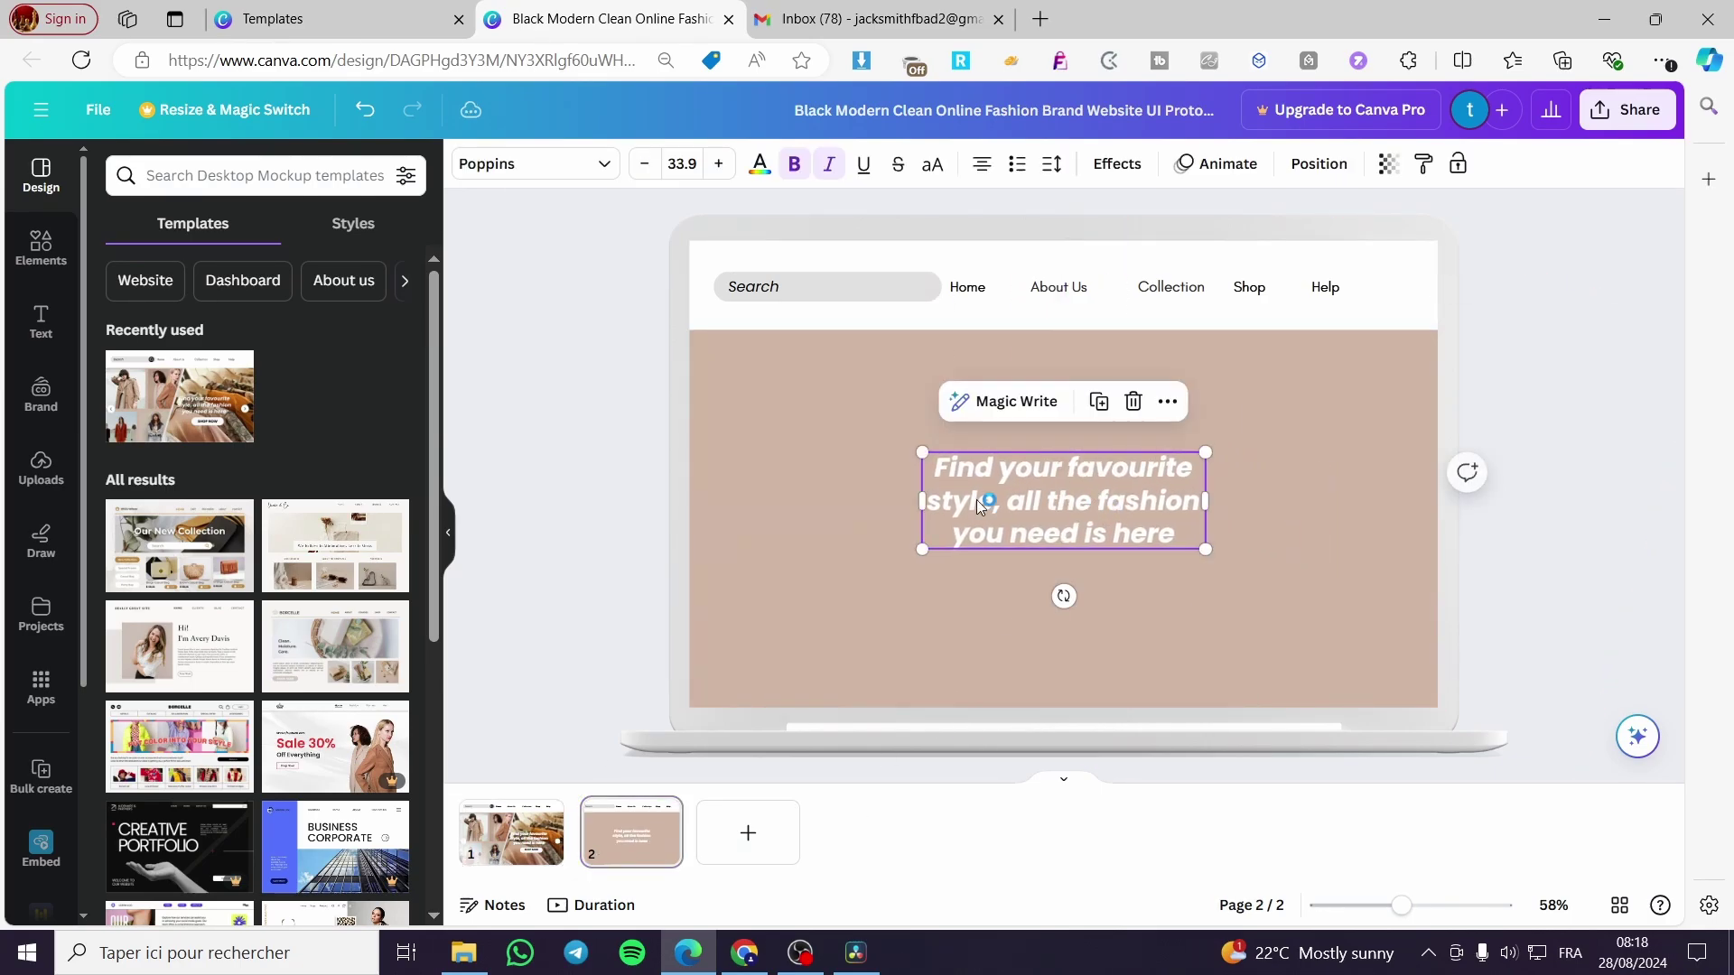
Step: Add a square shape to page 2 and stretch it into a panel filling the beige area, leaving a thin border
click(45, 254)
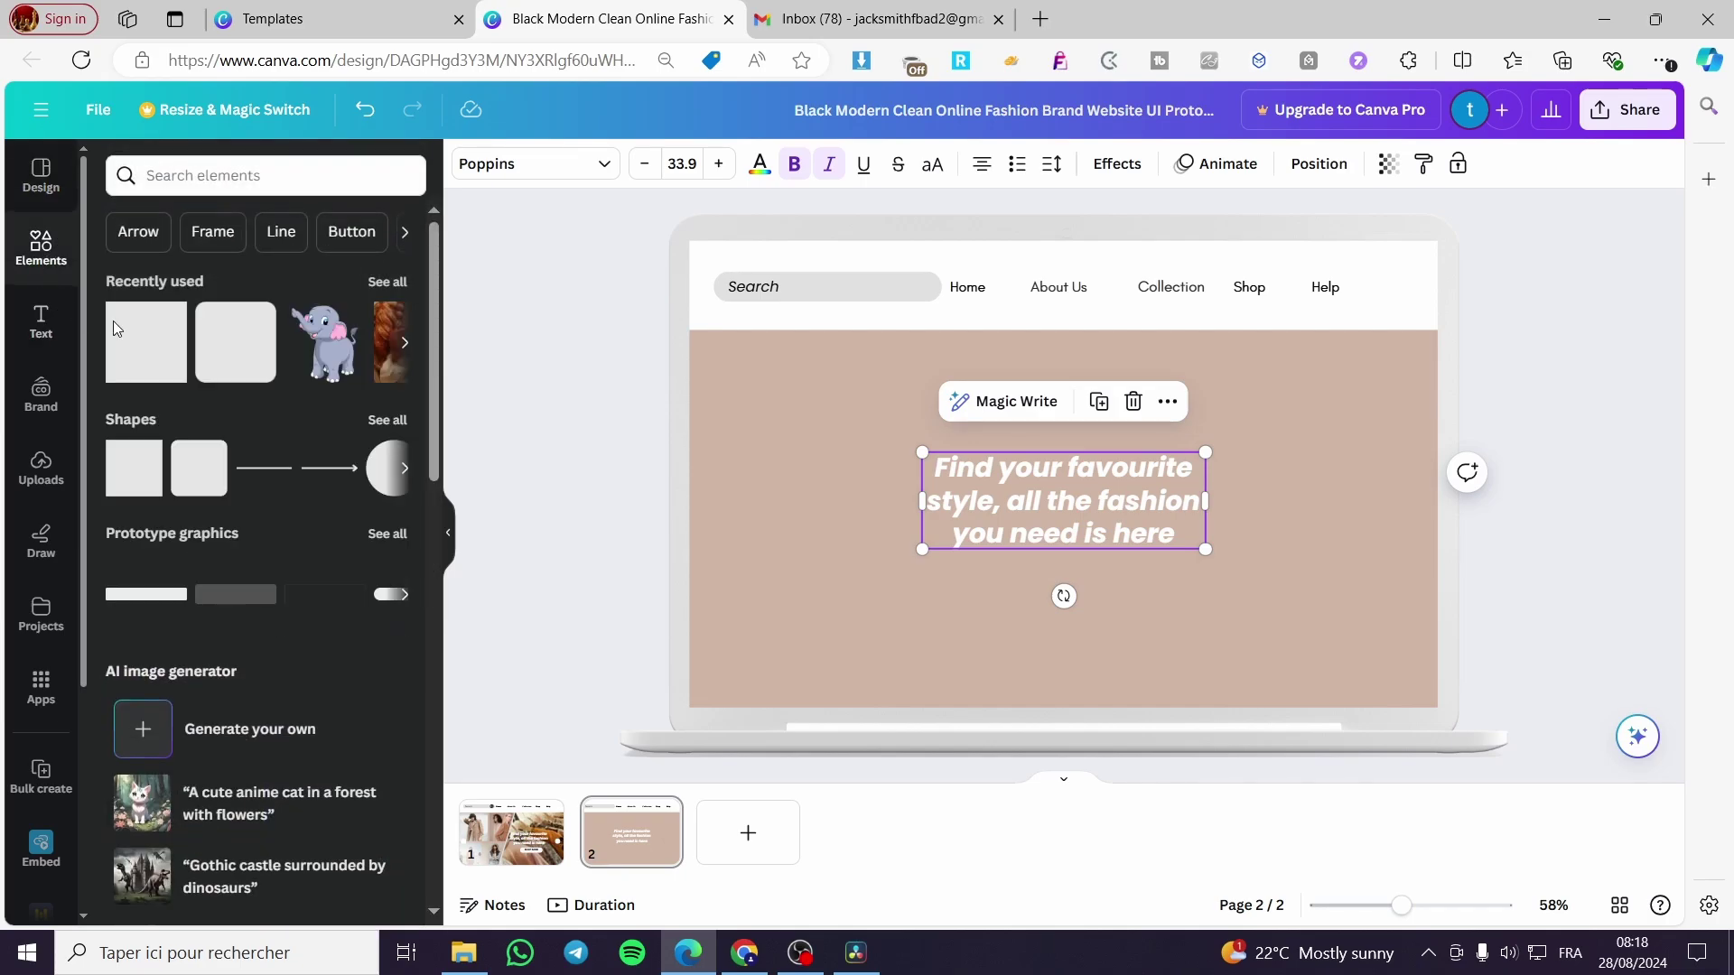
click(522, 840)
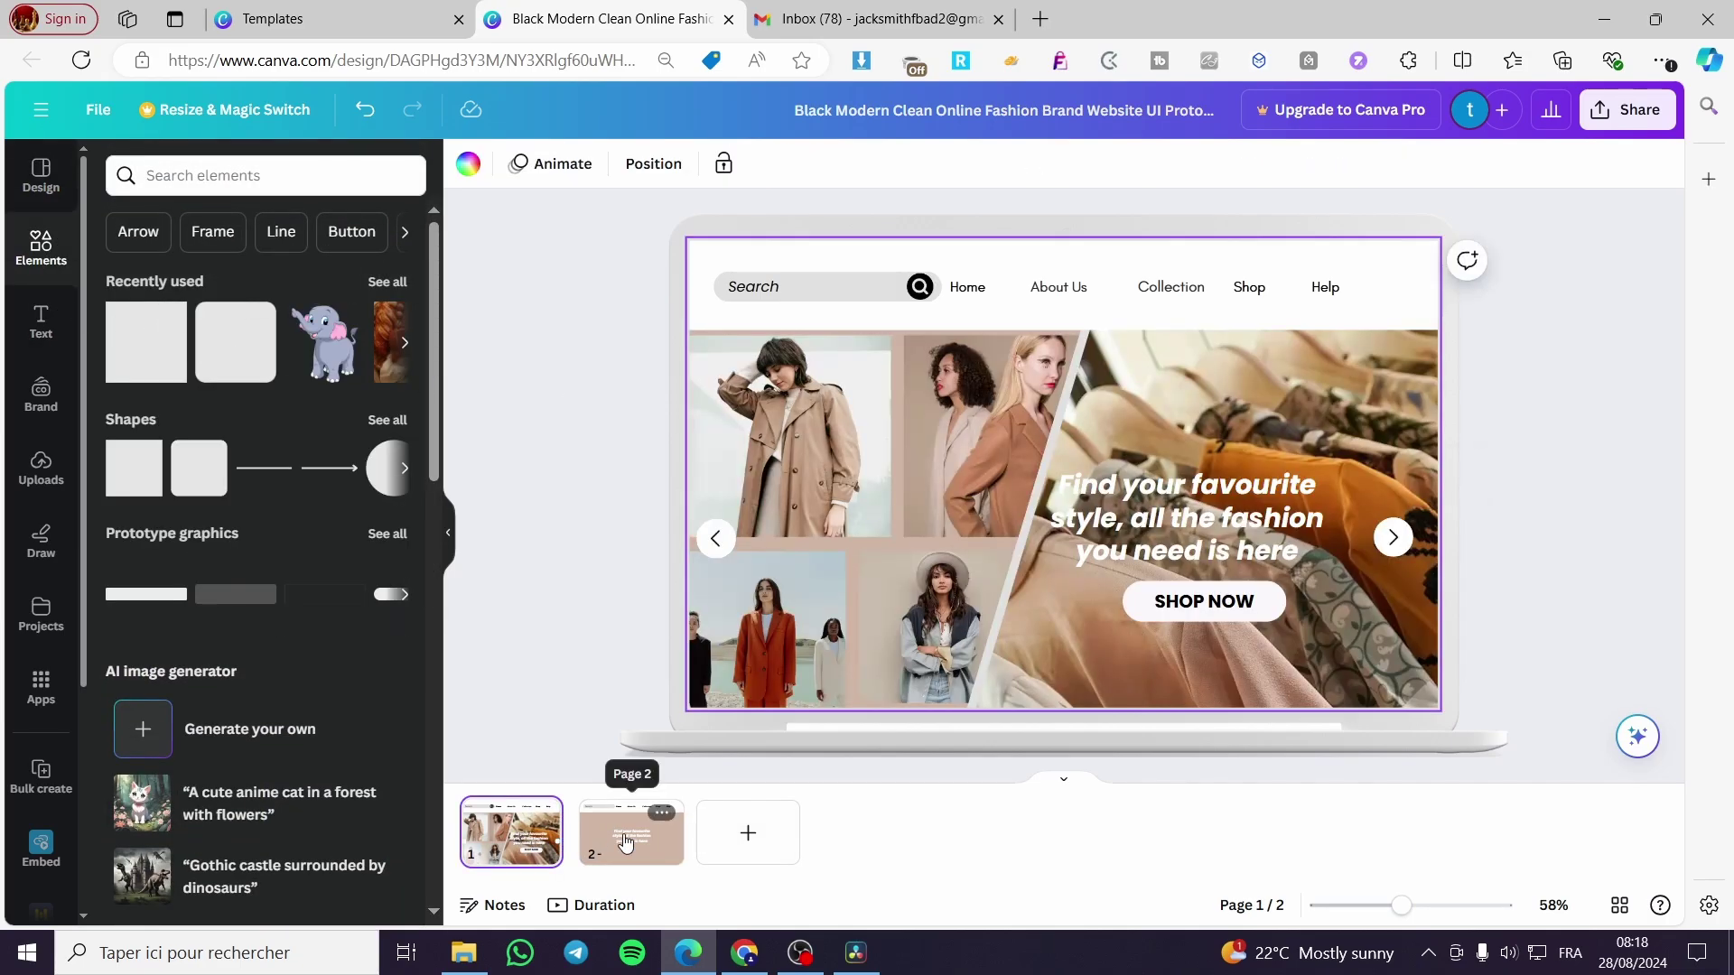
click(626, 842)
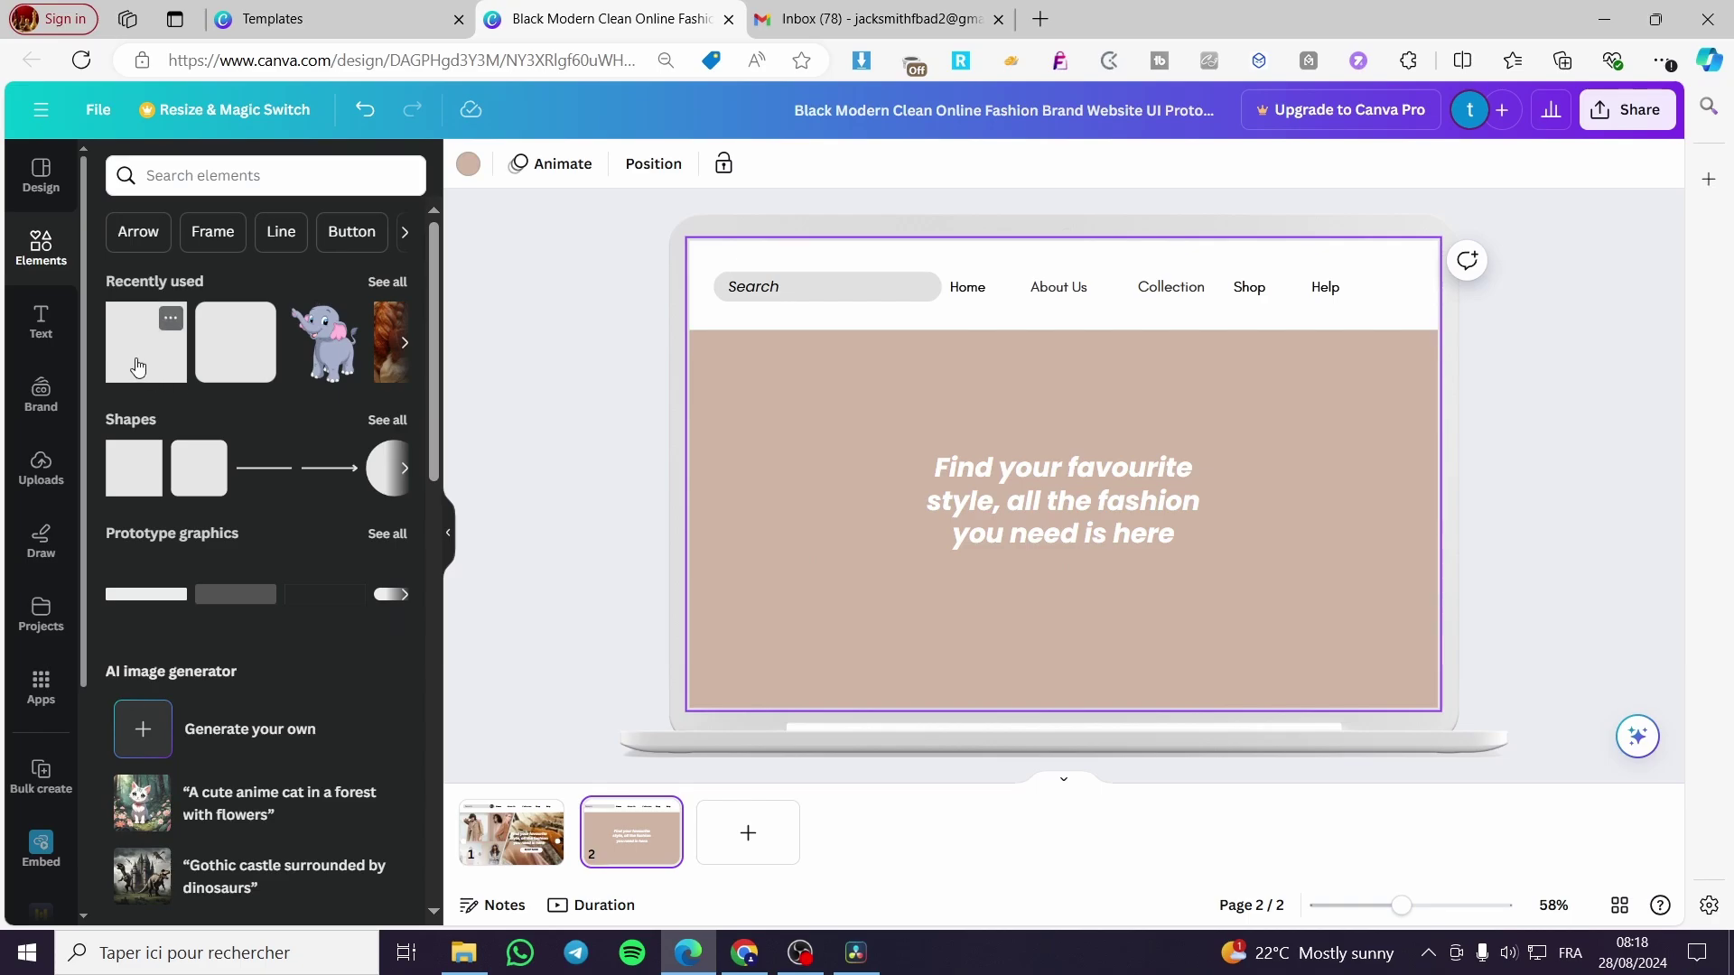
click(155, 336)
drag(1078, 425, 797, 367)
drag(858, 488, 1416, 701)
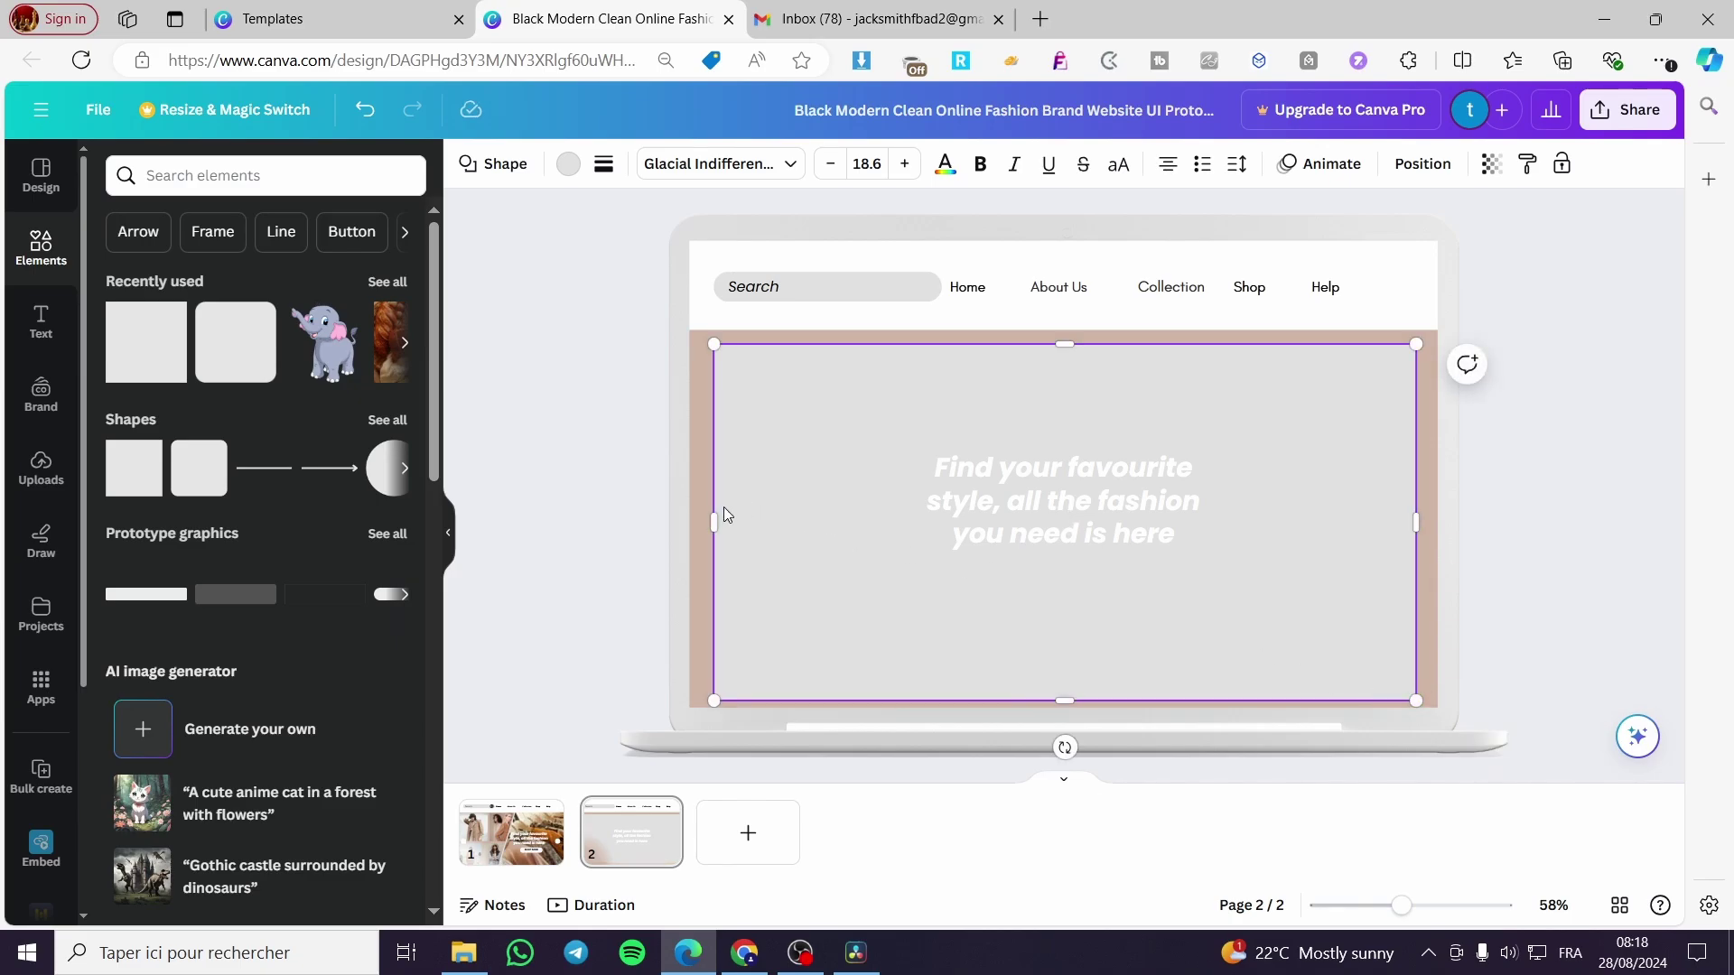
drag(710, 516, 705, 515)
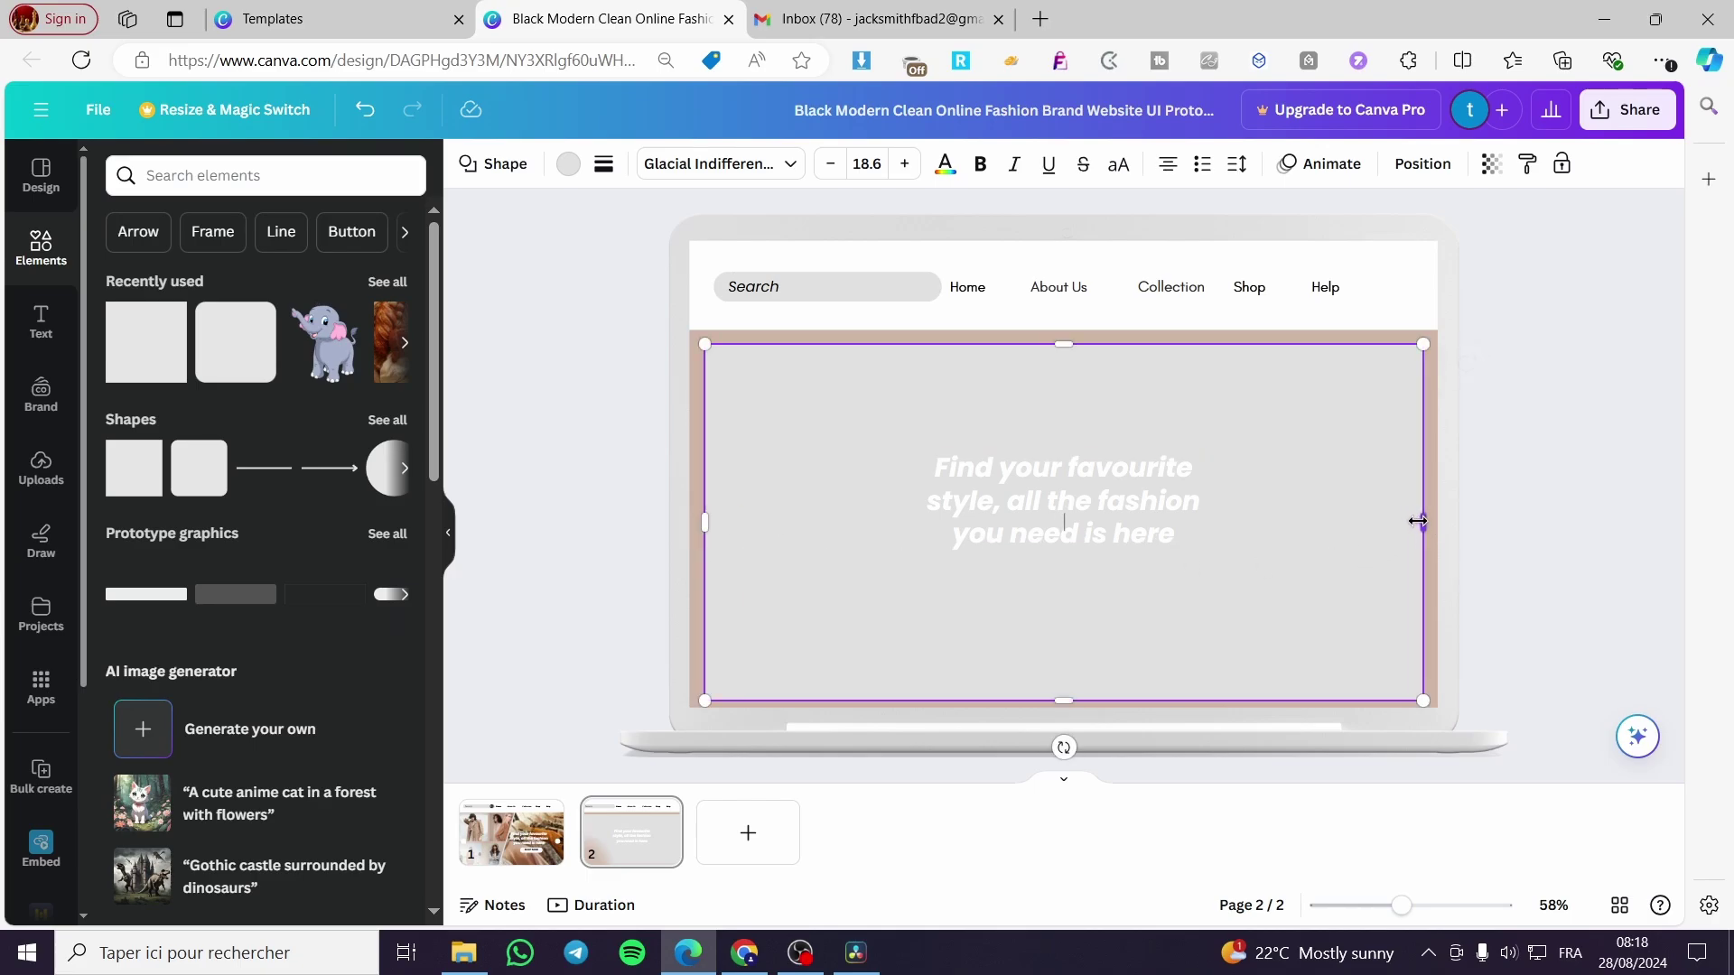
Step: Fill the large panel on page 2 with the document's white color
click(1108, 481)
click(815, 477)
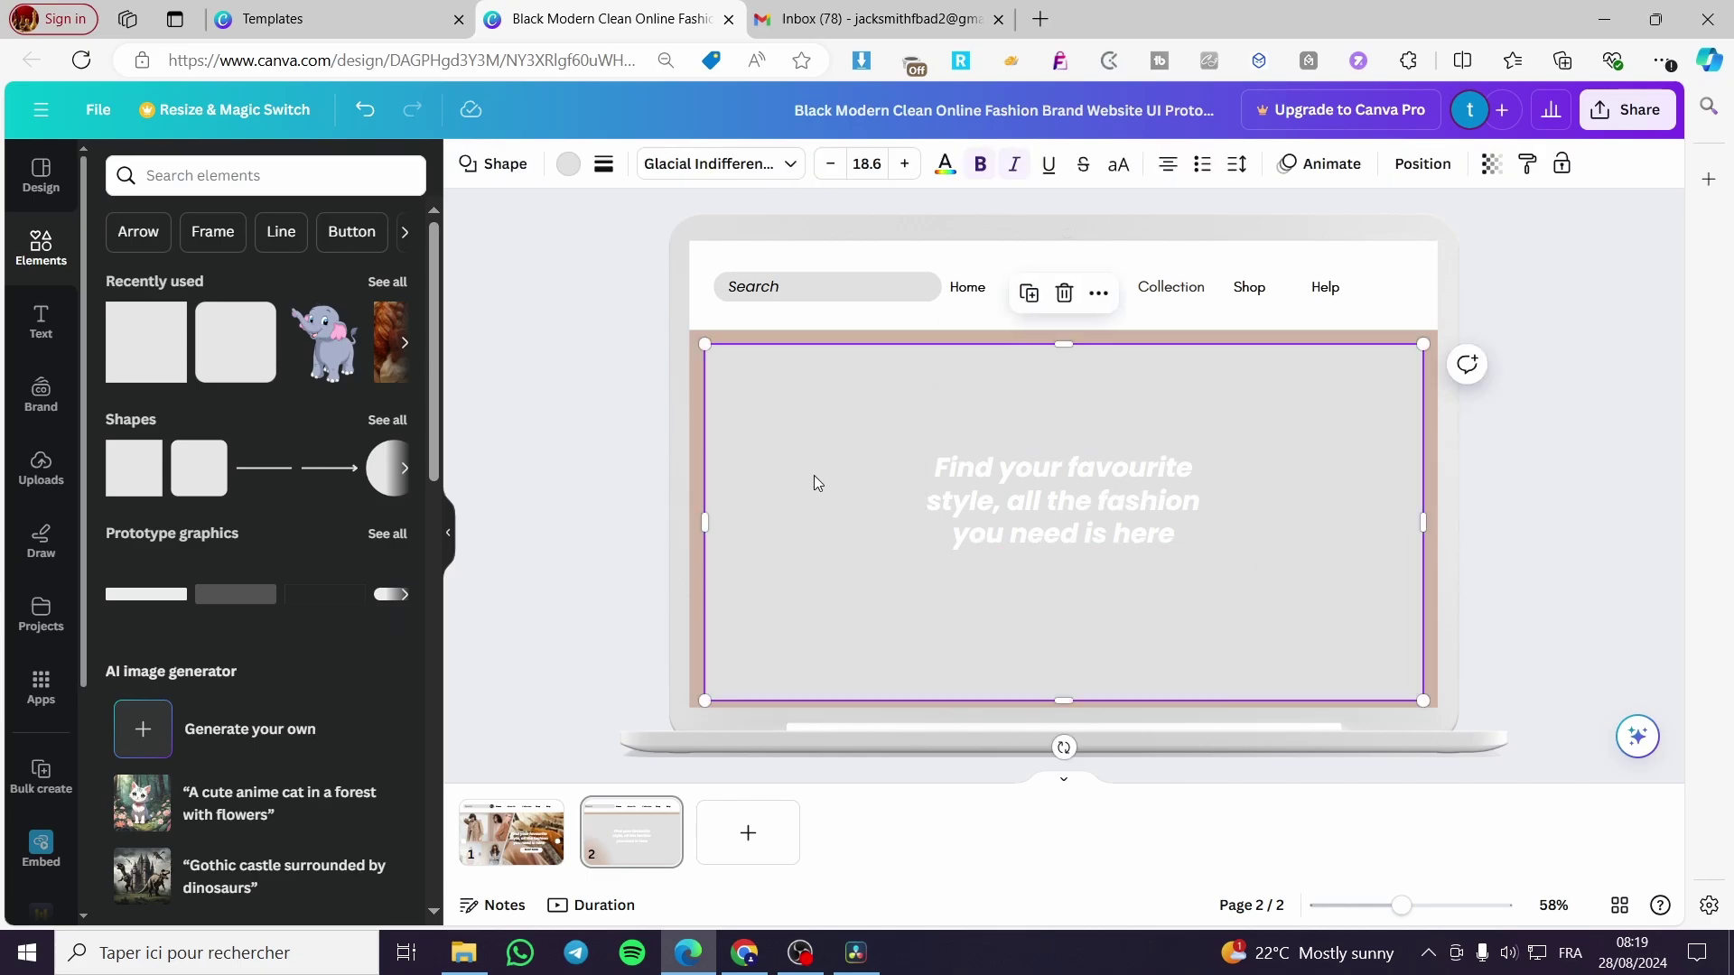
click(568, 164)
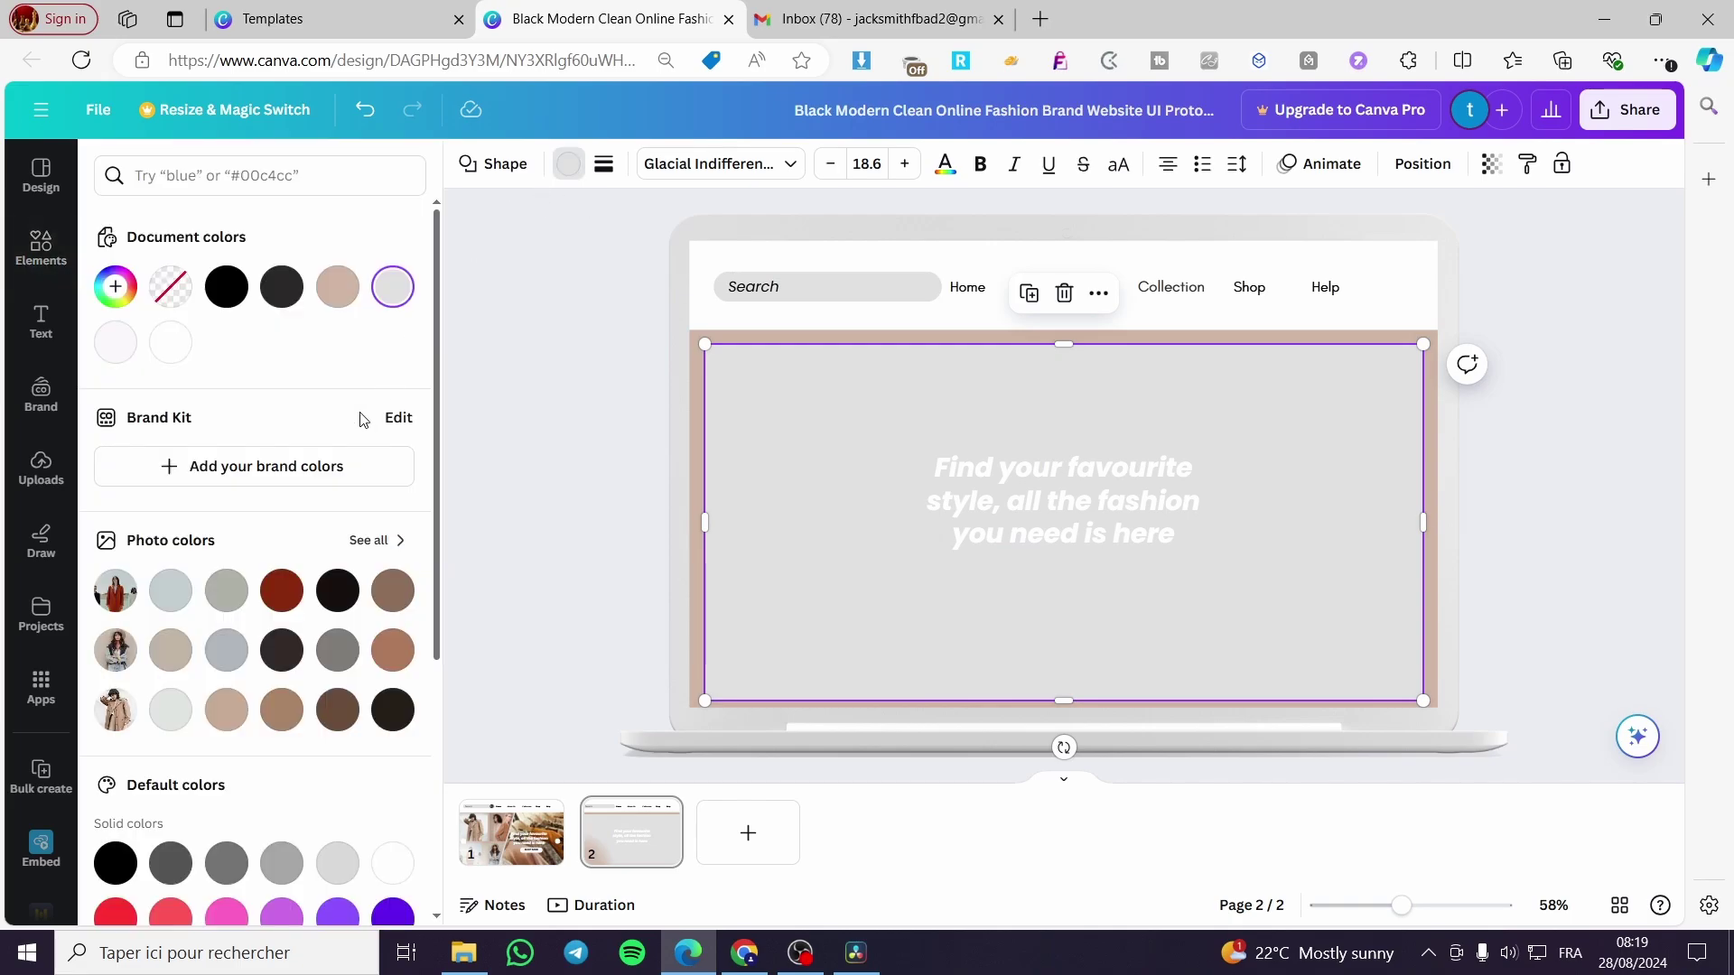
click(171, 342)
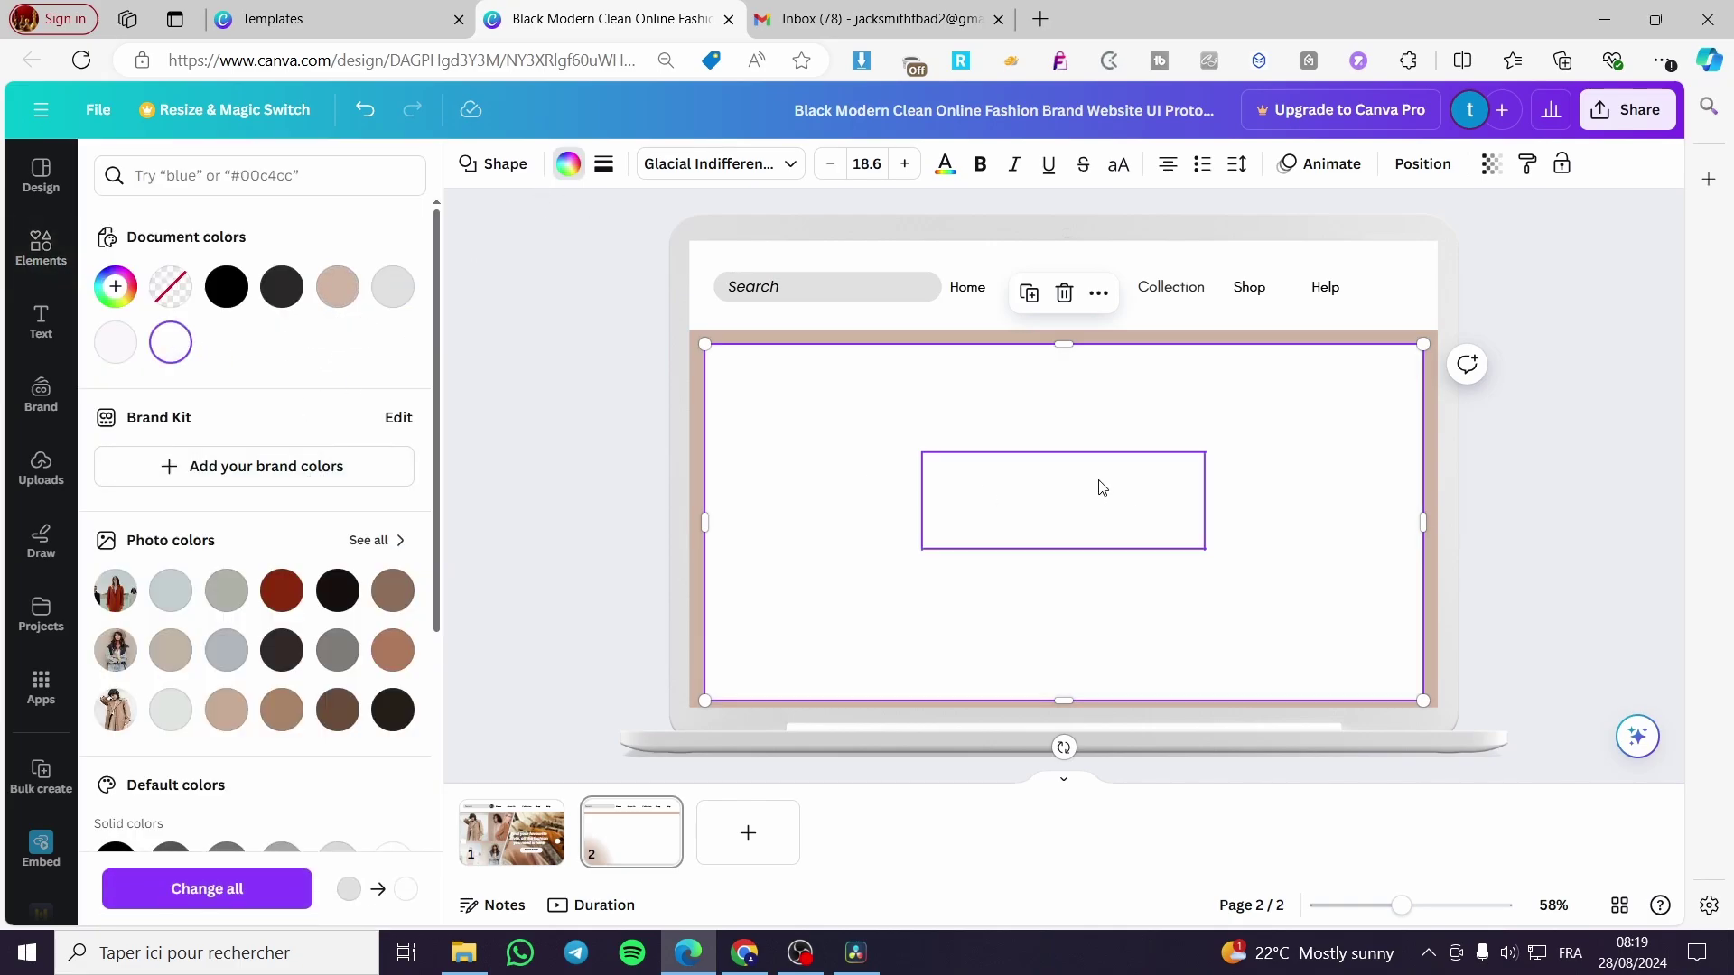
Step: Change the tagline's text color on page 2 to black
click(1097, 483)
click(759, 163)
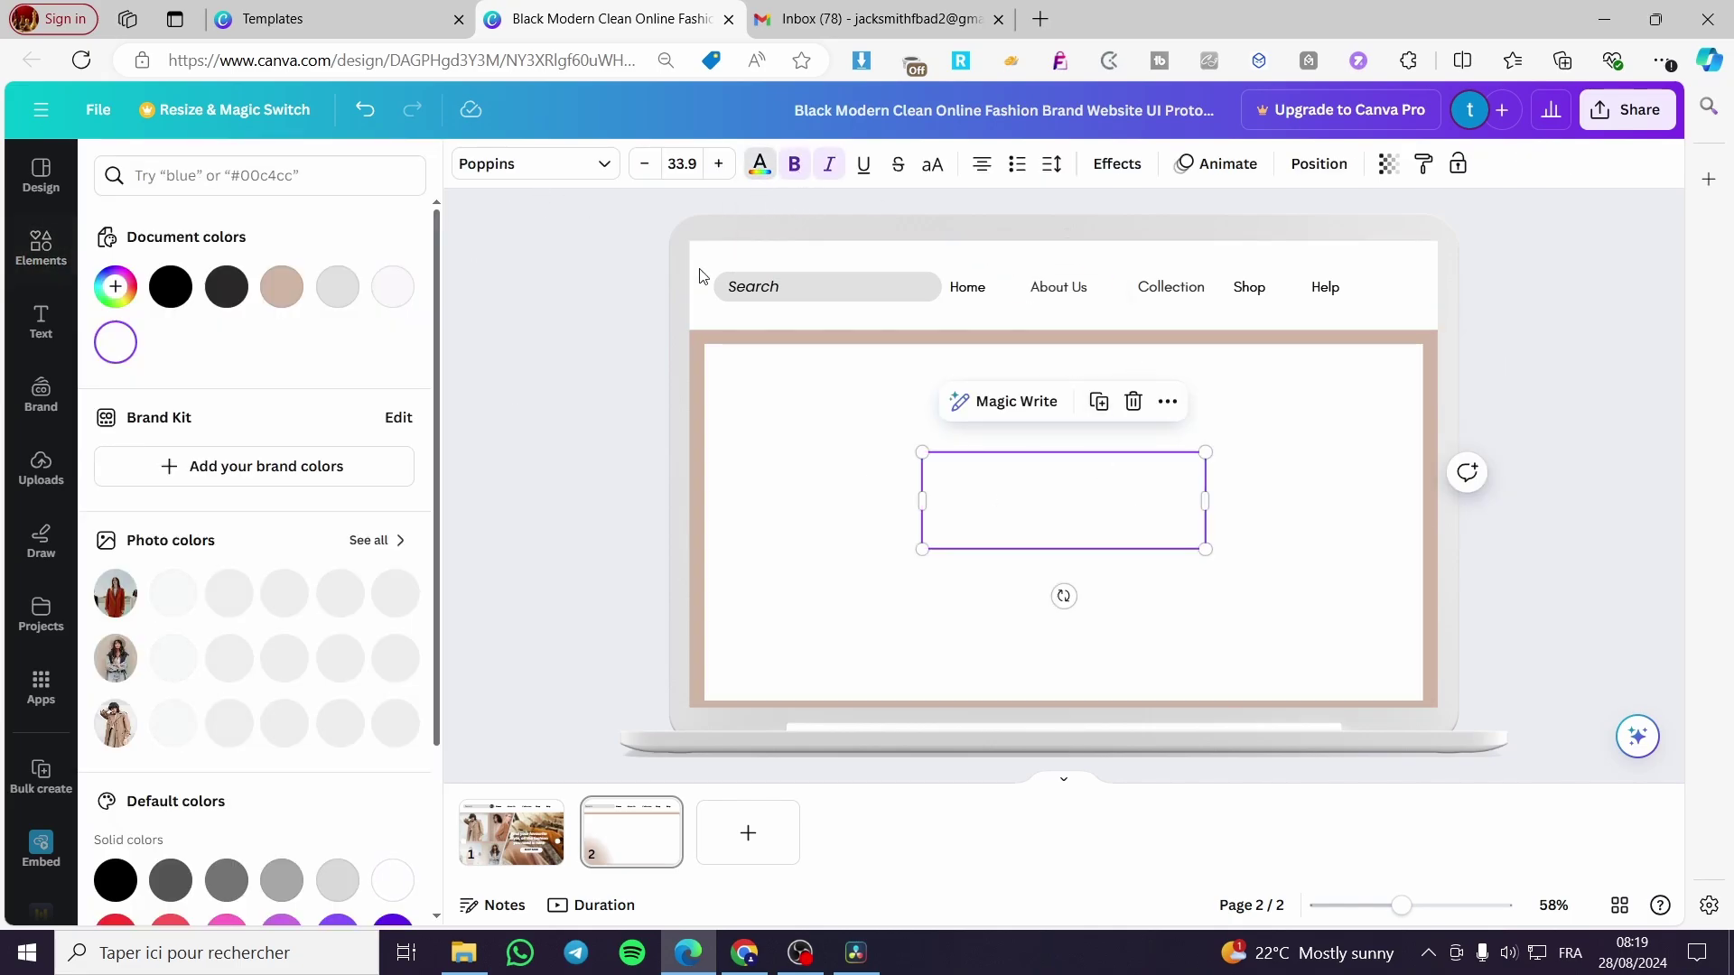
click(172, 289)
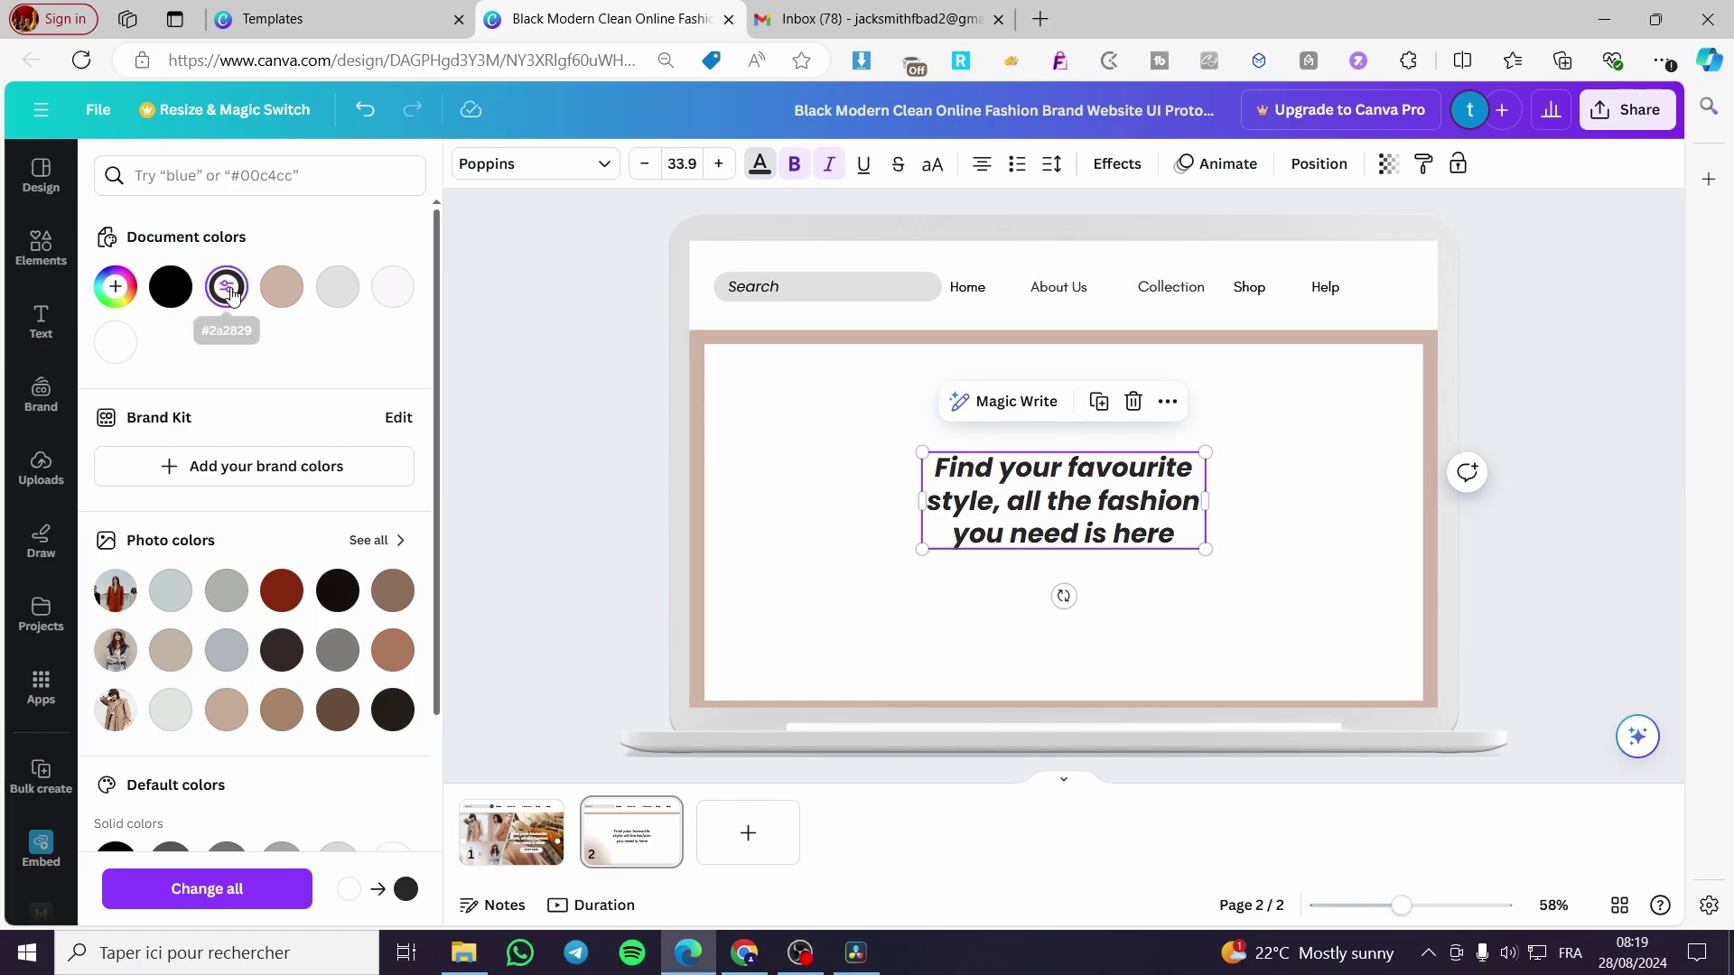
double_click(1176, 515)
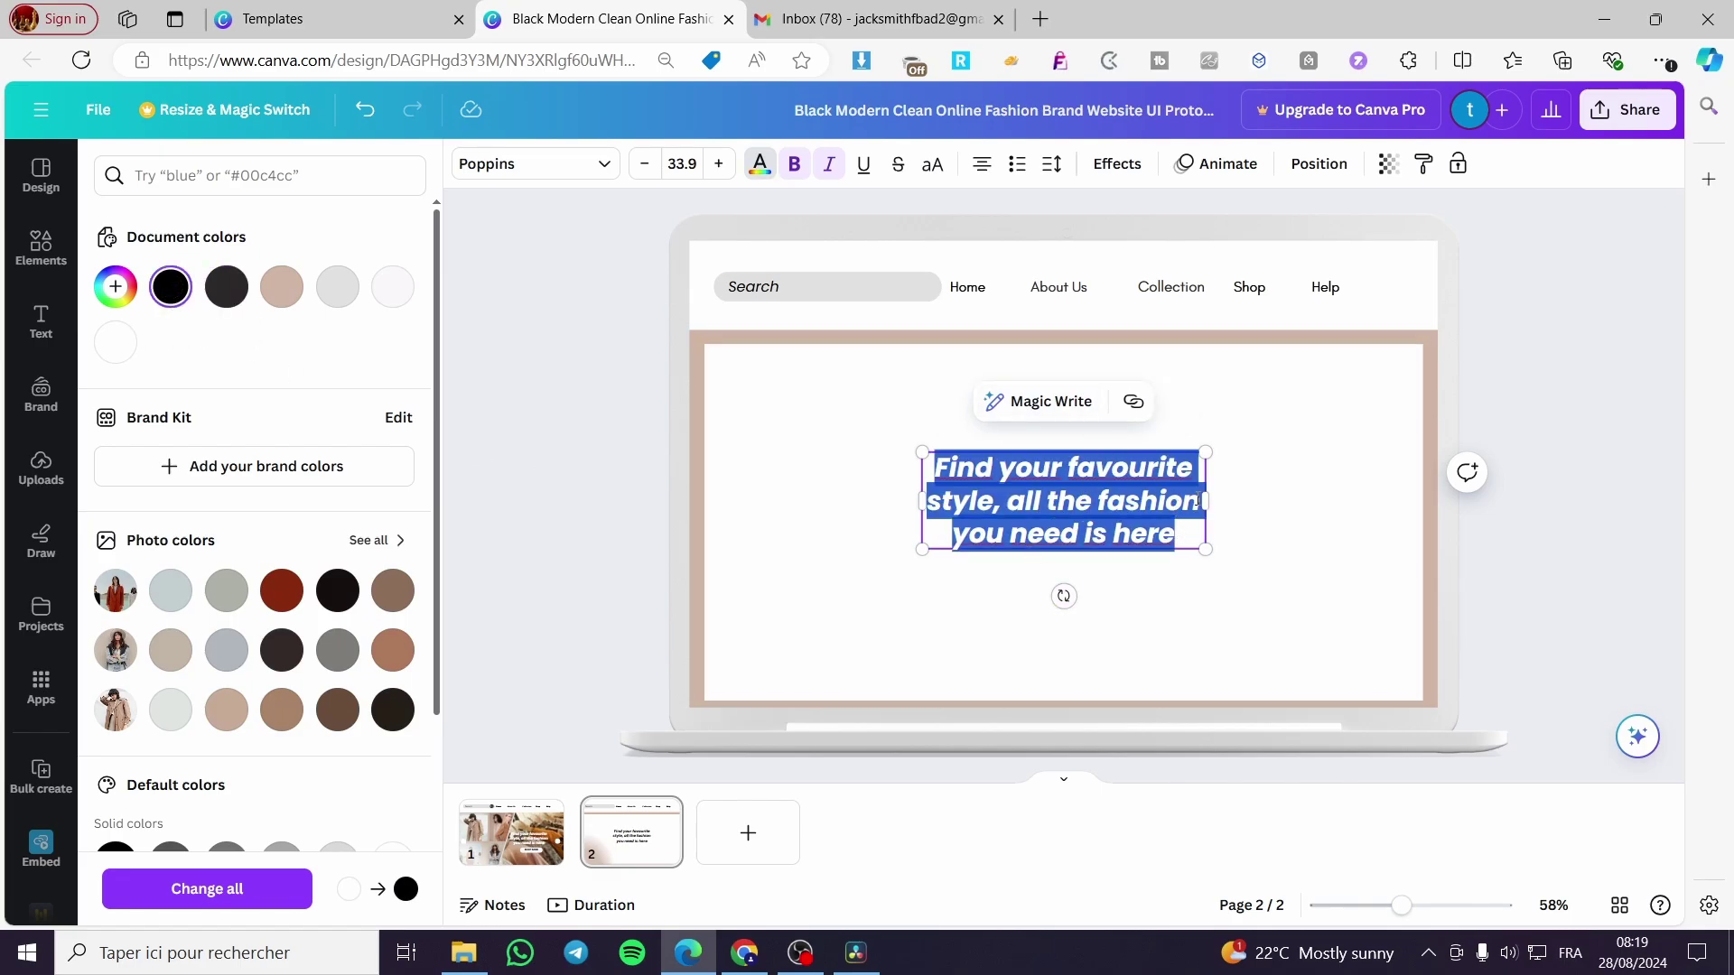
click(1063, 596)
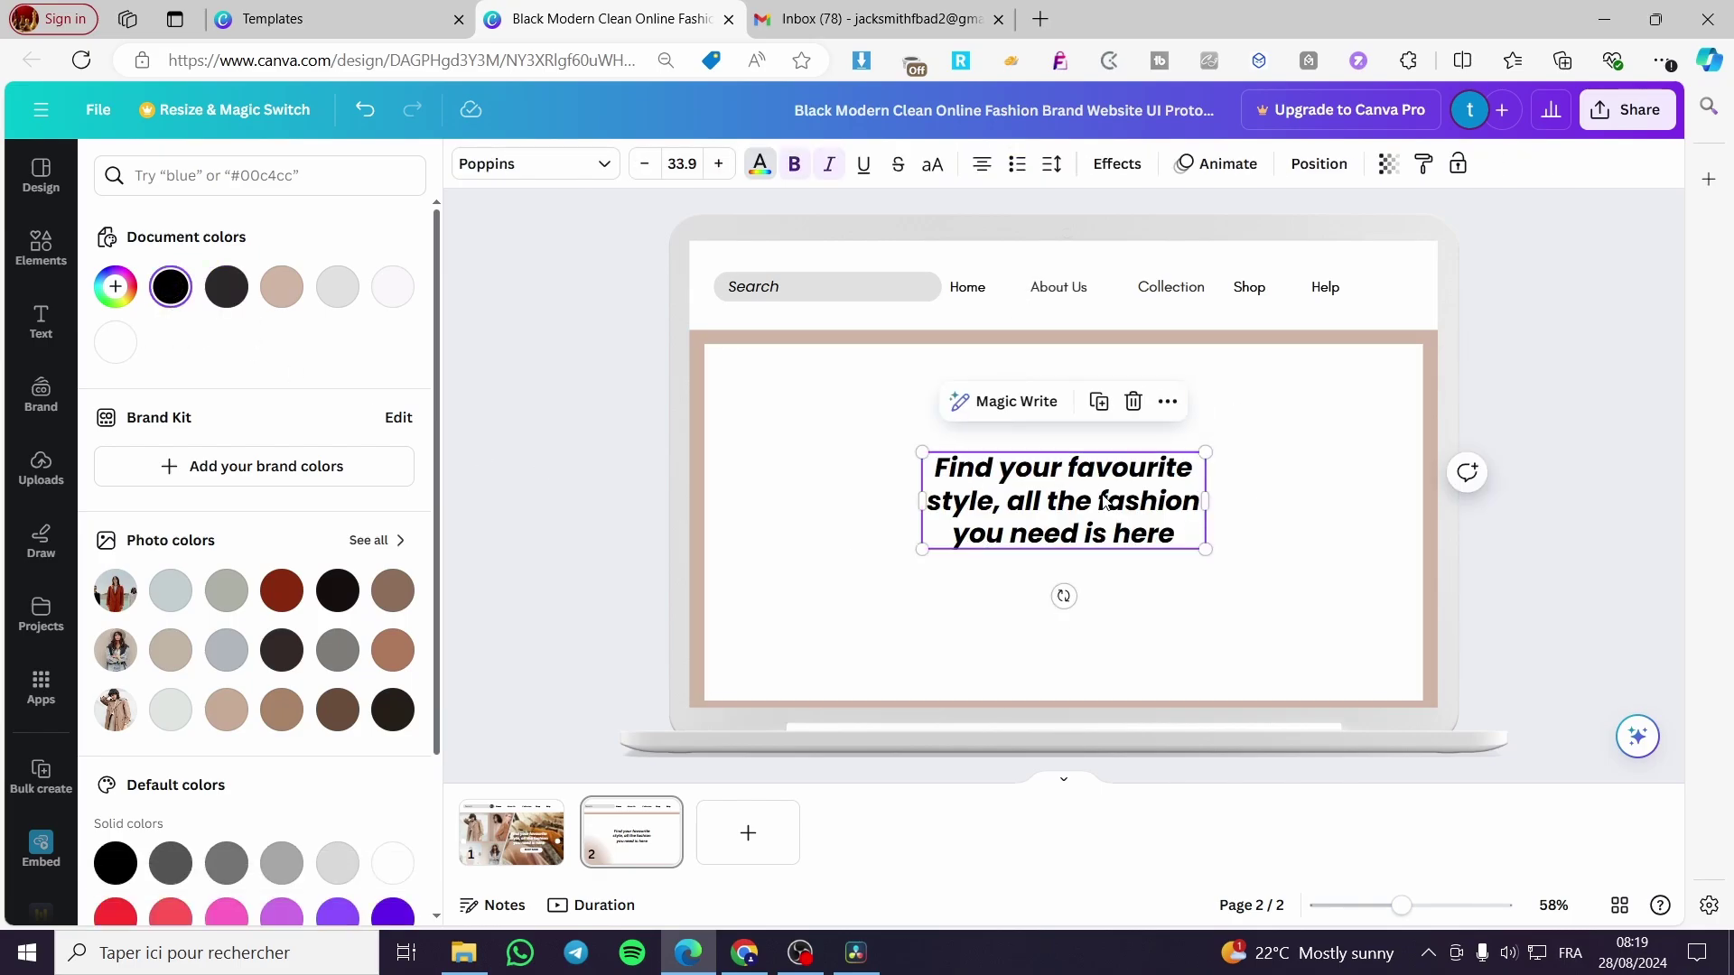
Step: Duplicate the tagline, place the copy near the panel's upper edge and change its text to "About Us"
click(1099, 401)
drag(1090, 567, 1088, 459)
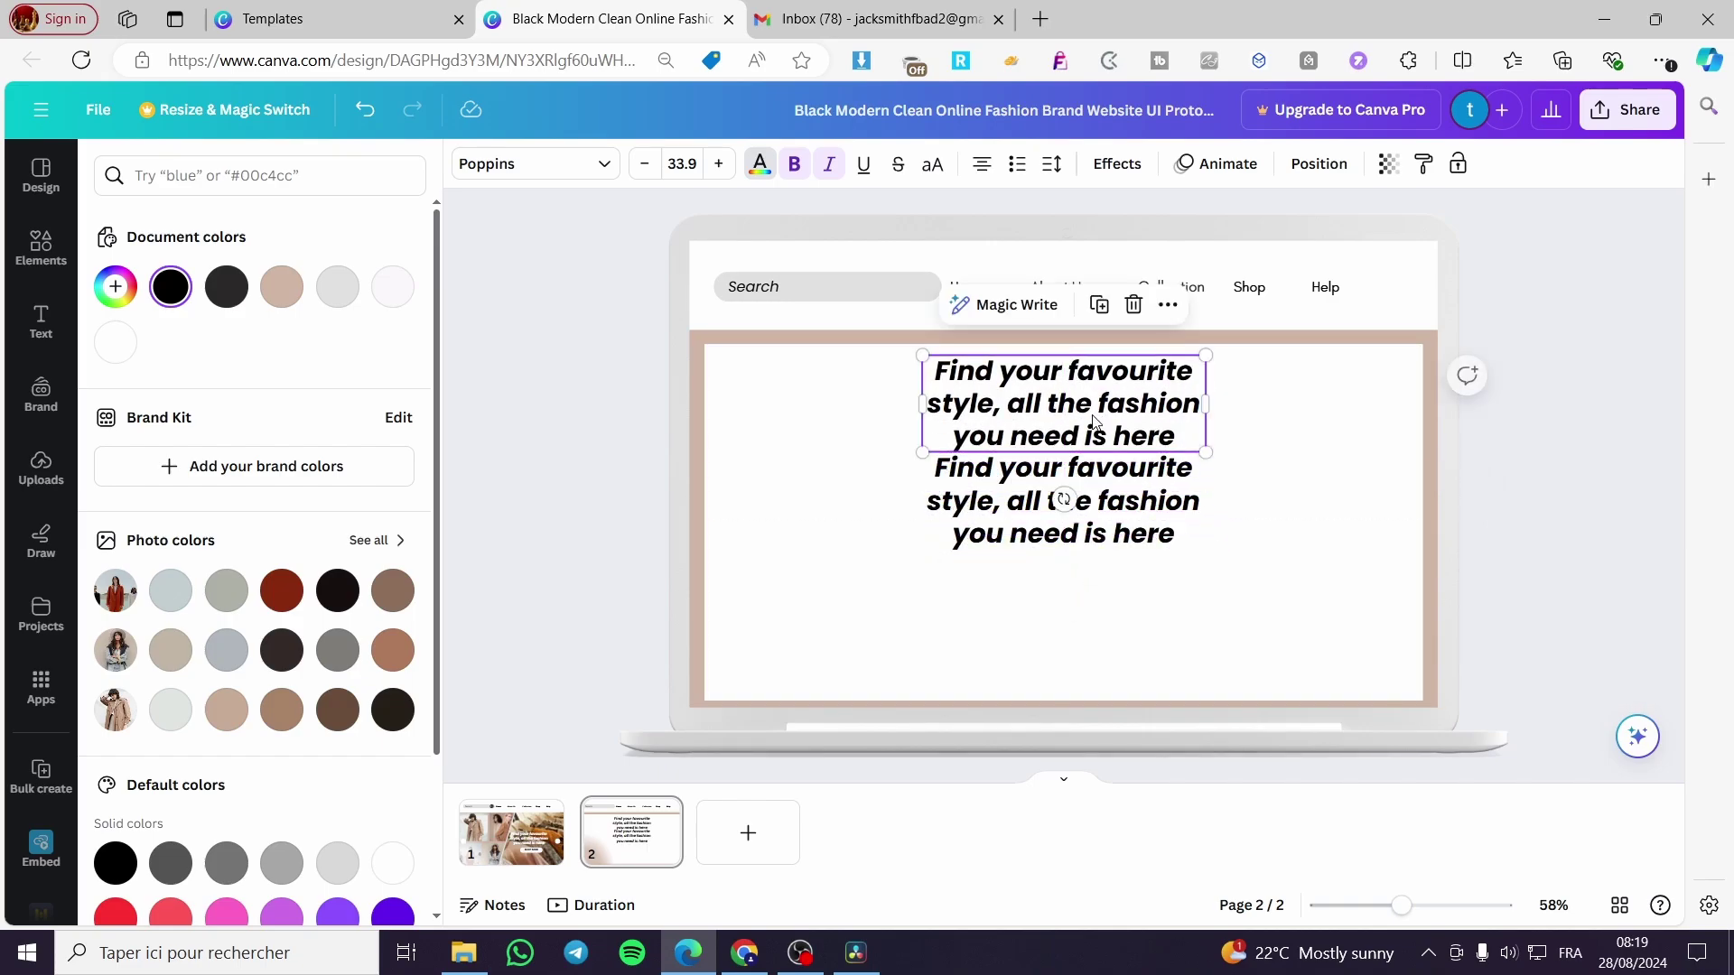
double_click(1088, 415)
text(A)
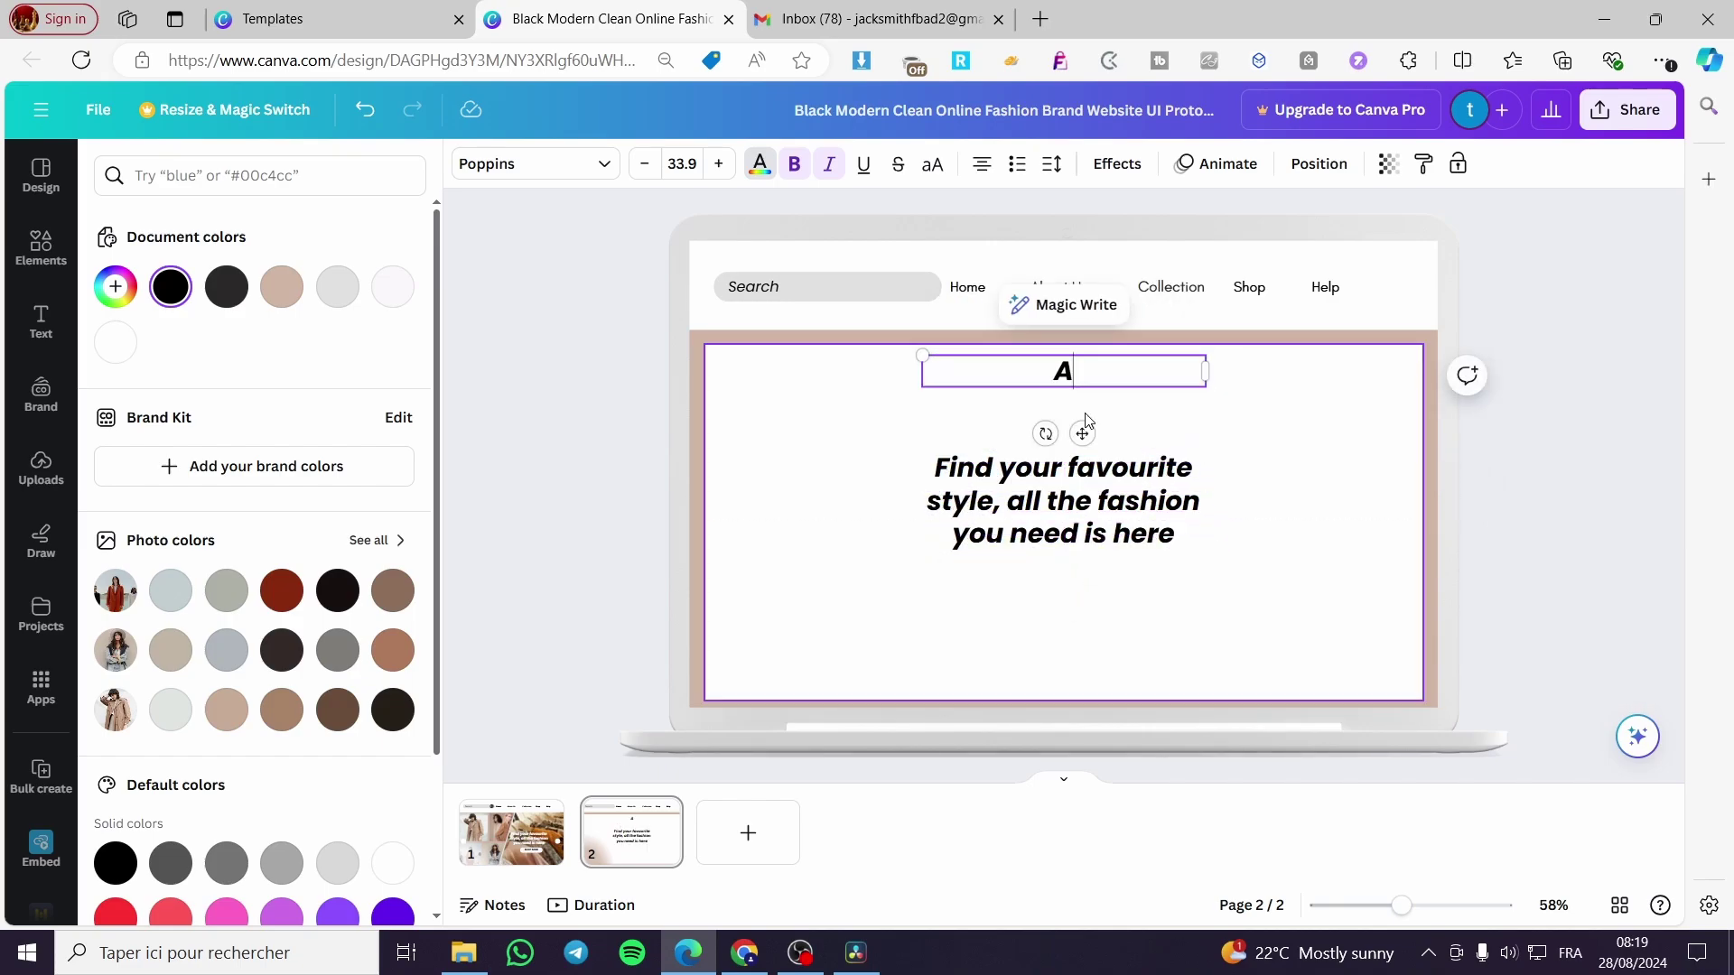
text(bout Us)
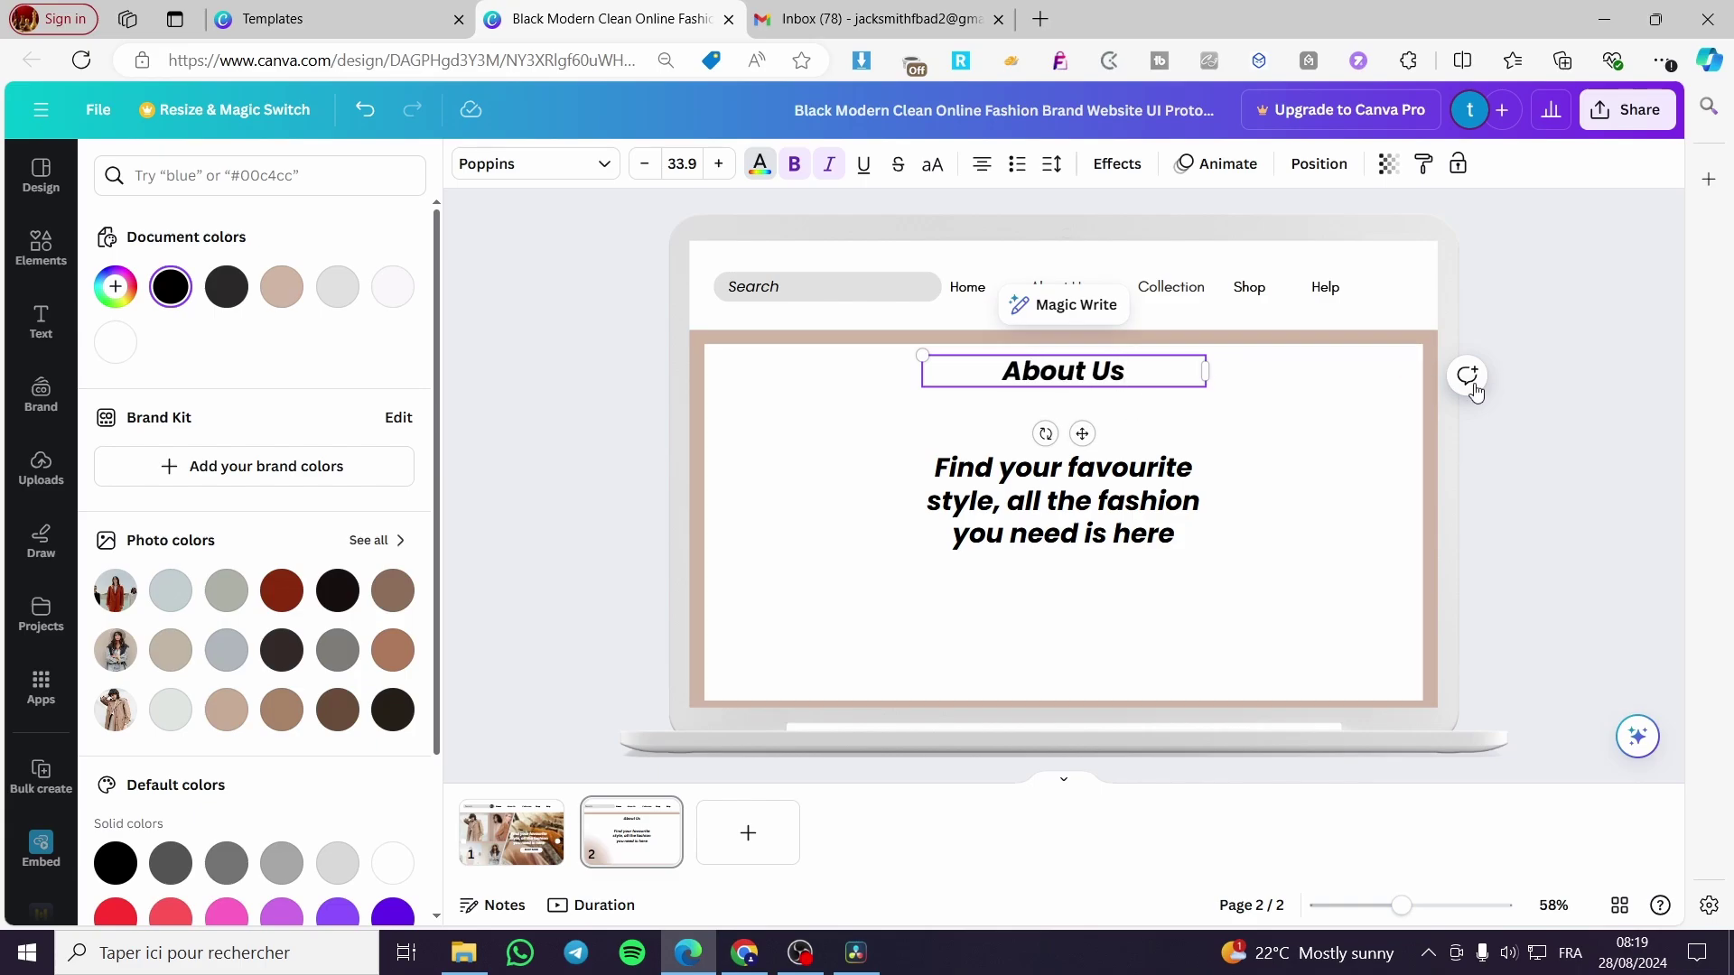
key(Escape)
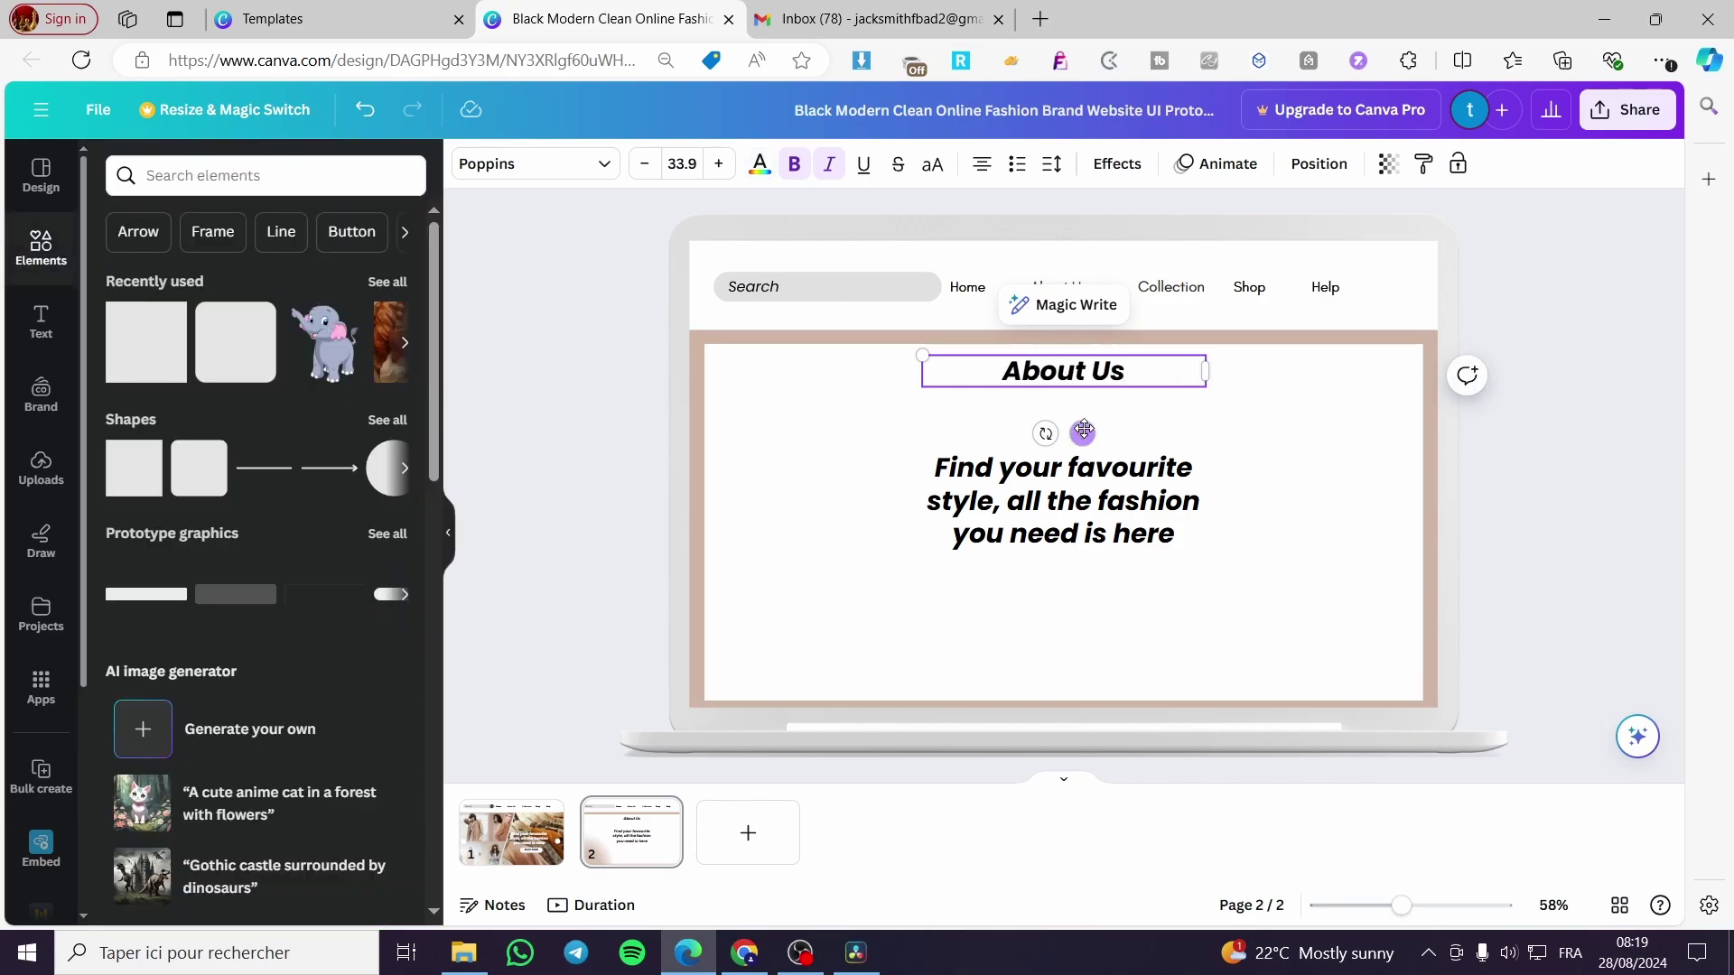
Step: Enlarge the page 2 tagline to font size 54 and move it directly below the About Us heading
click(1153, 510)
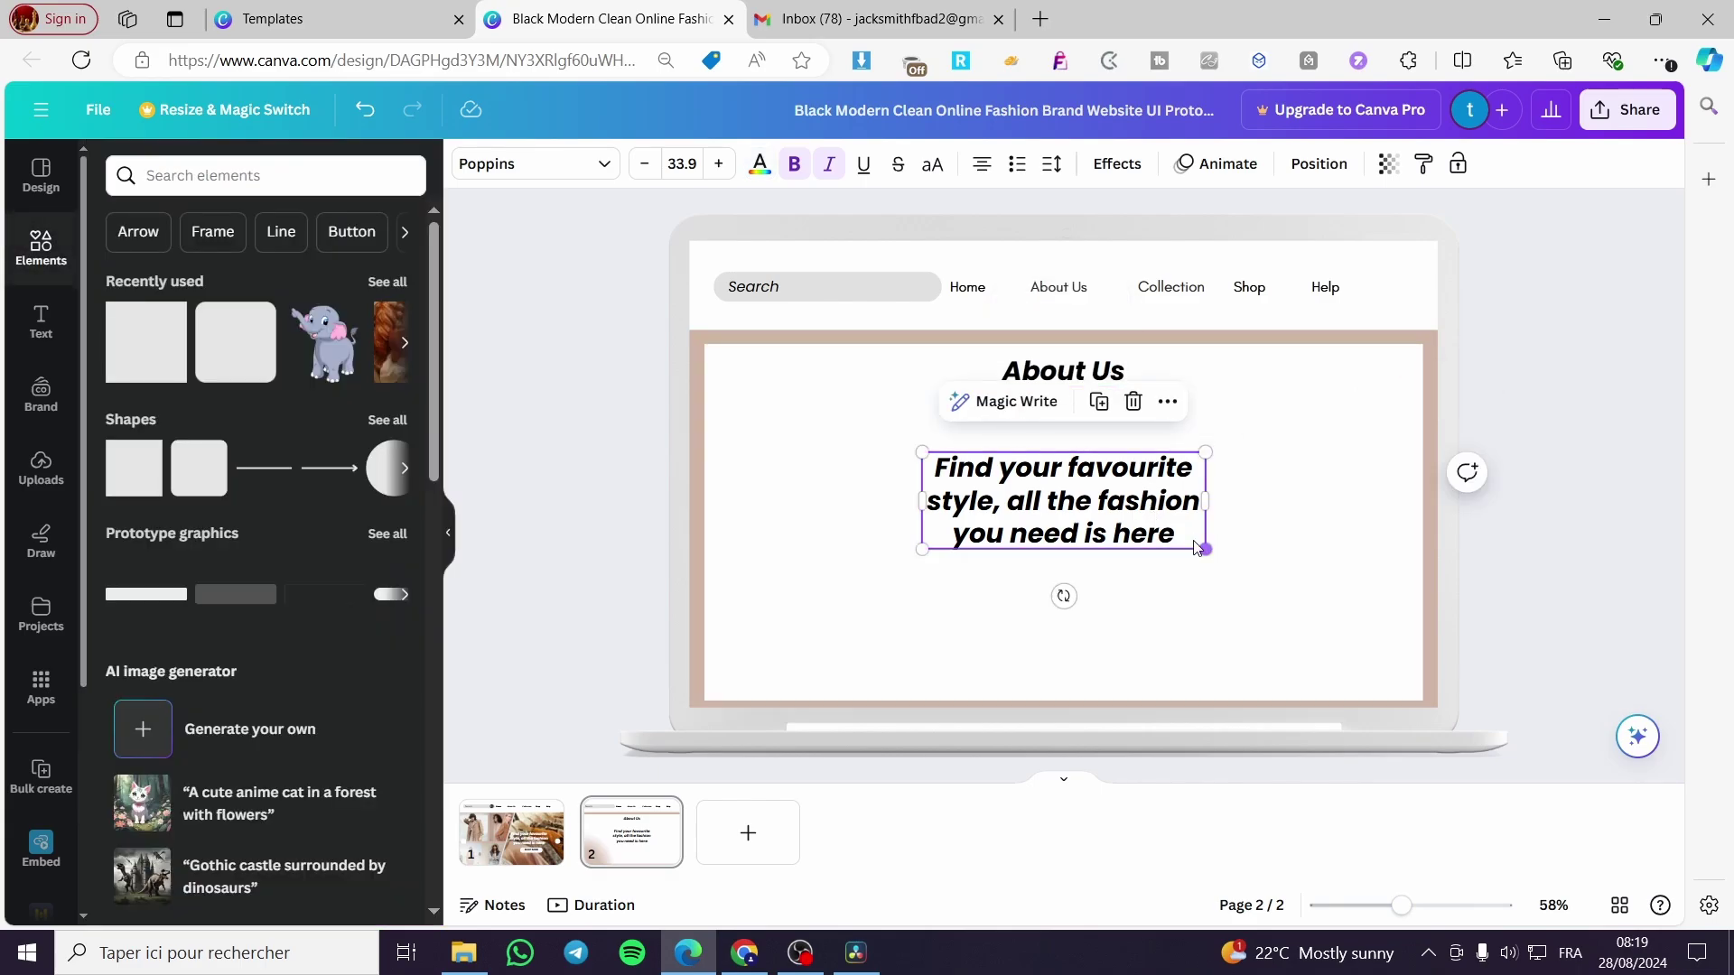
drag(1210, 547, 1357, 601)
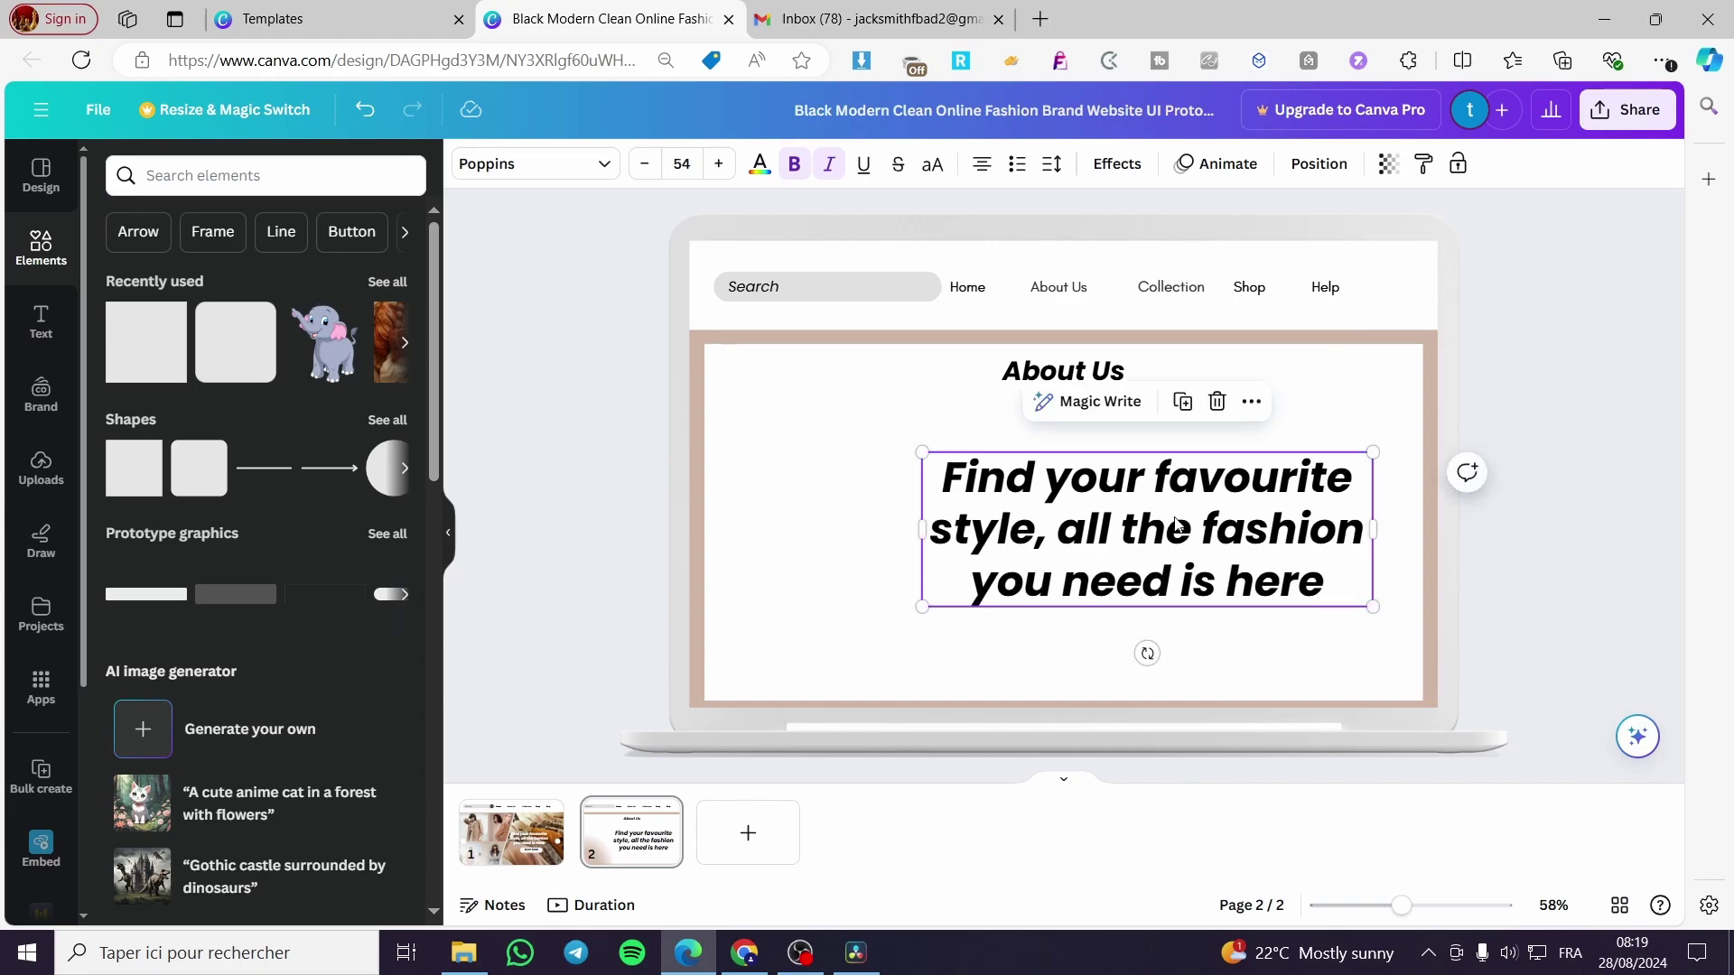
drag(1177, 509, 1052, 461)
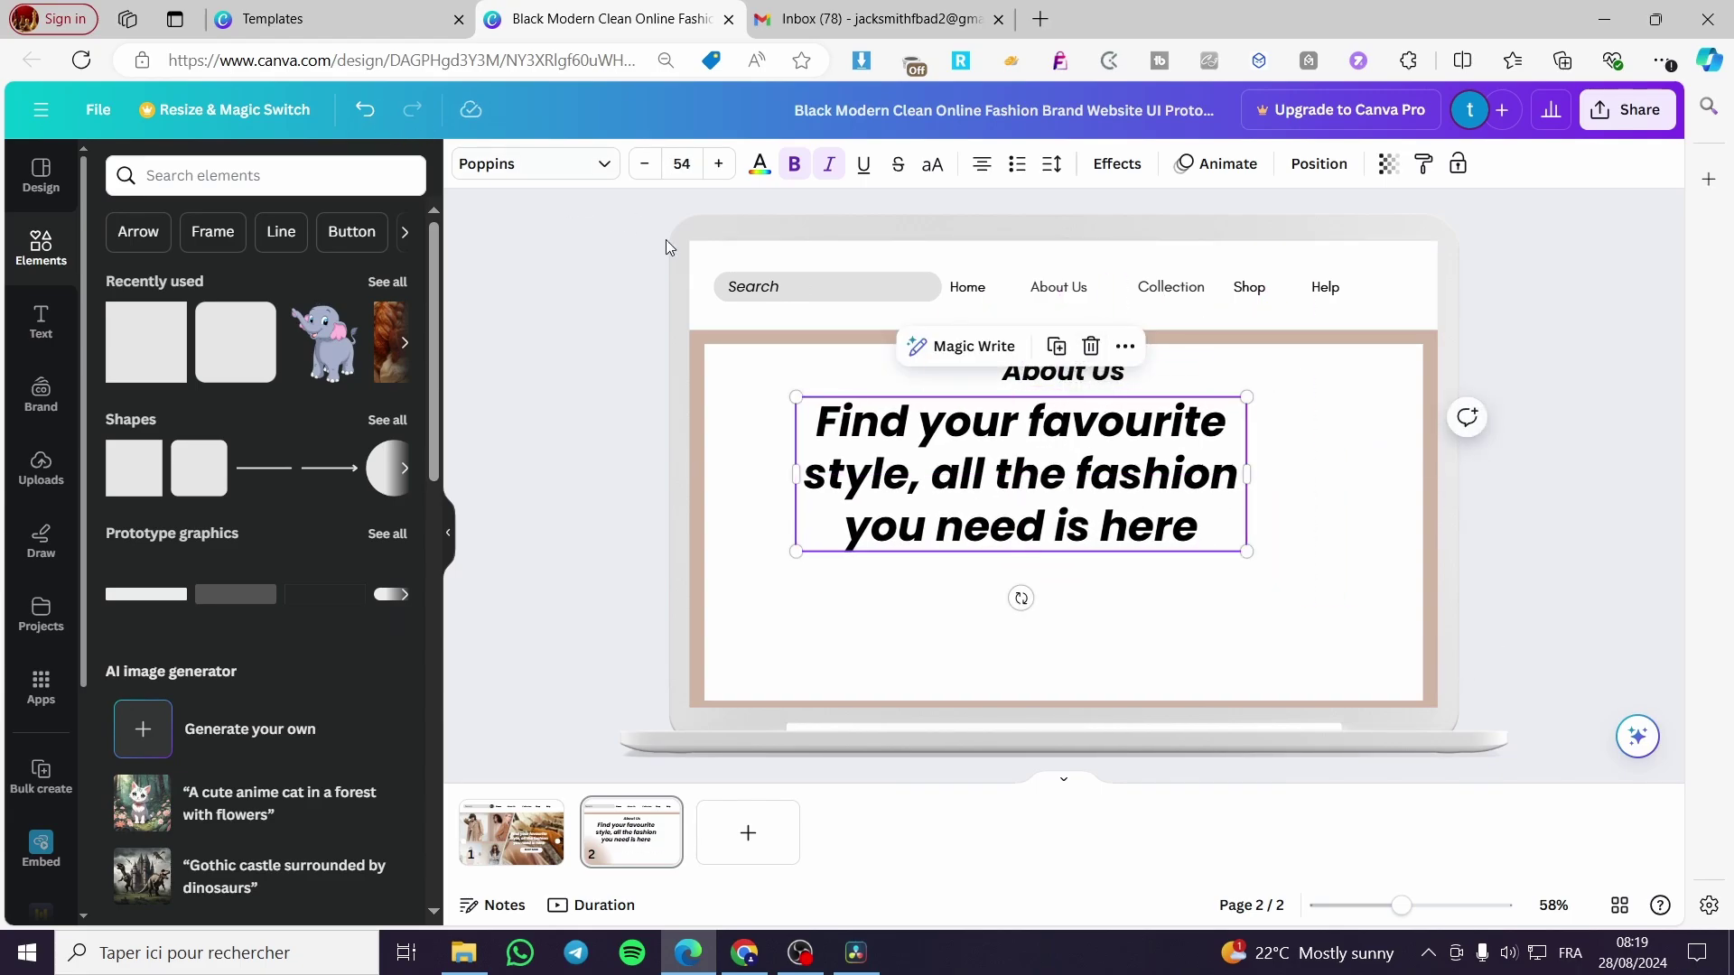
Step: Delete the enlarged tagline from page 2 and open the text styles
click(1073, 348)
click(41, 321)
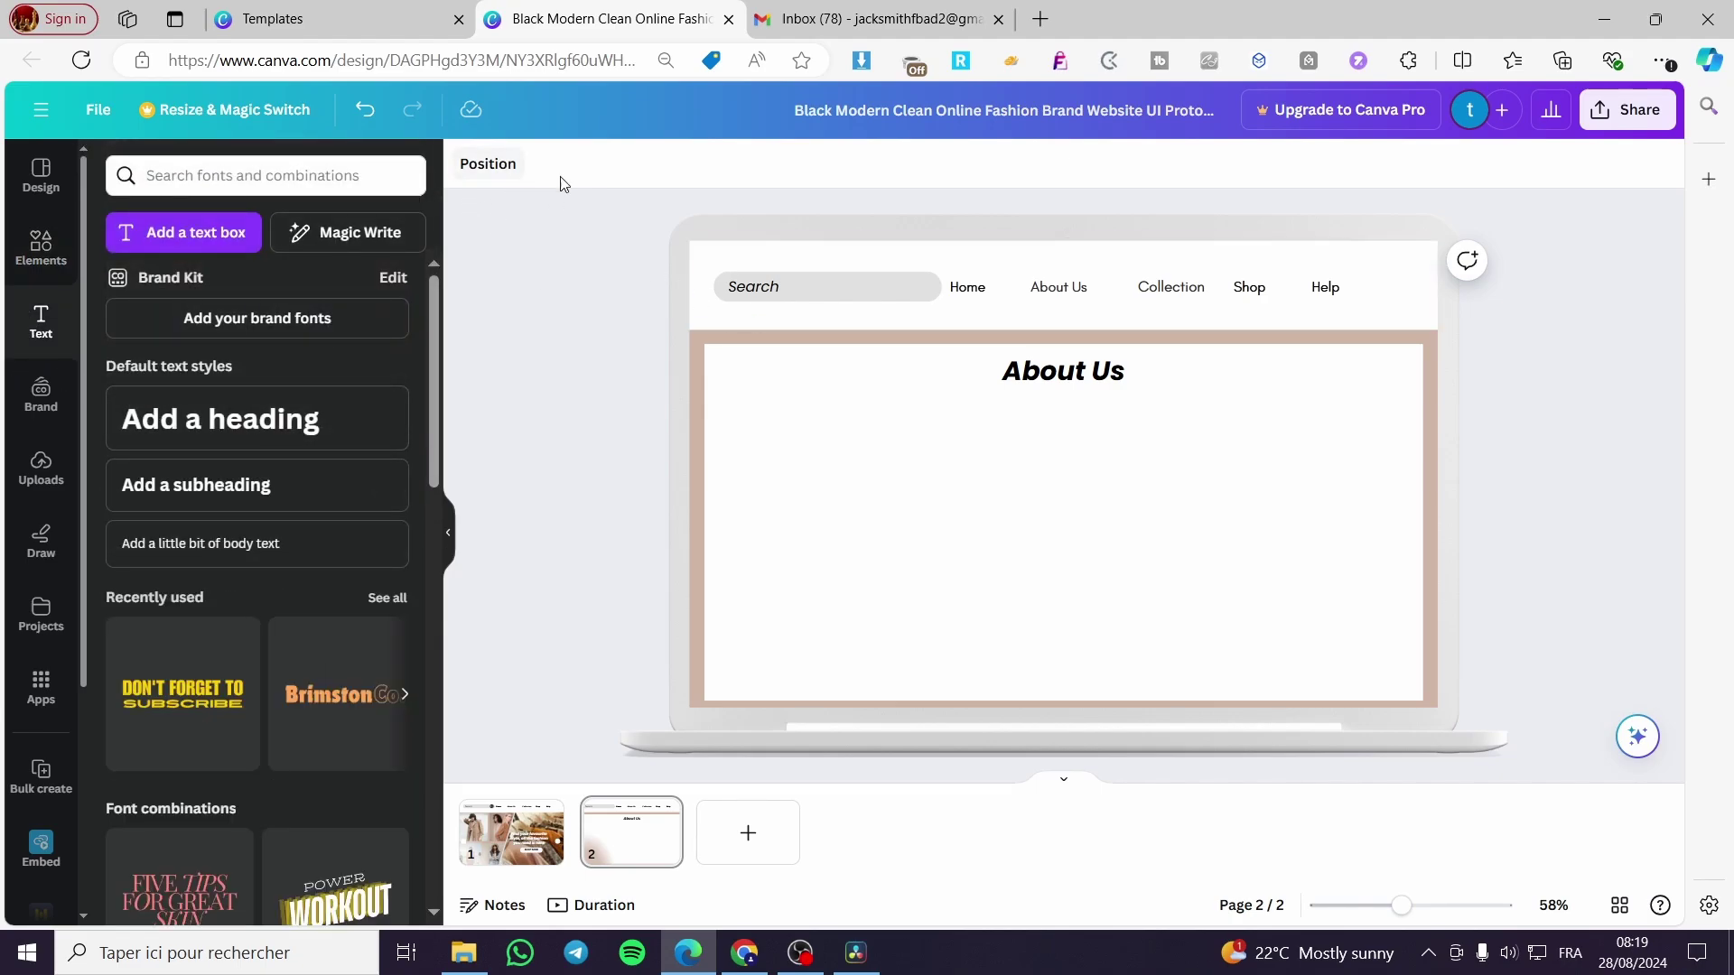
Step: Add a subheading to page 2 that reads "Our Story"
click(221, 496)
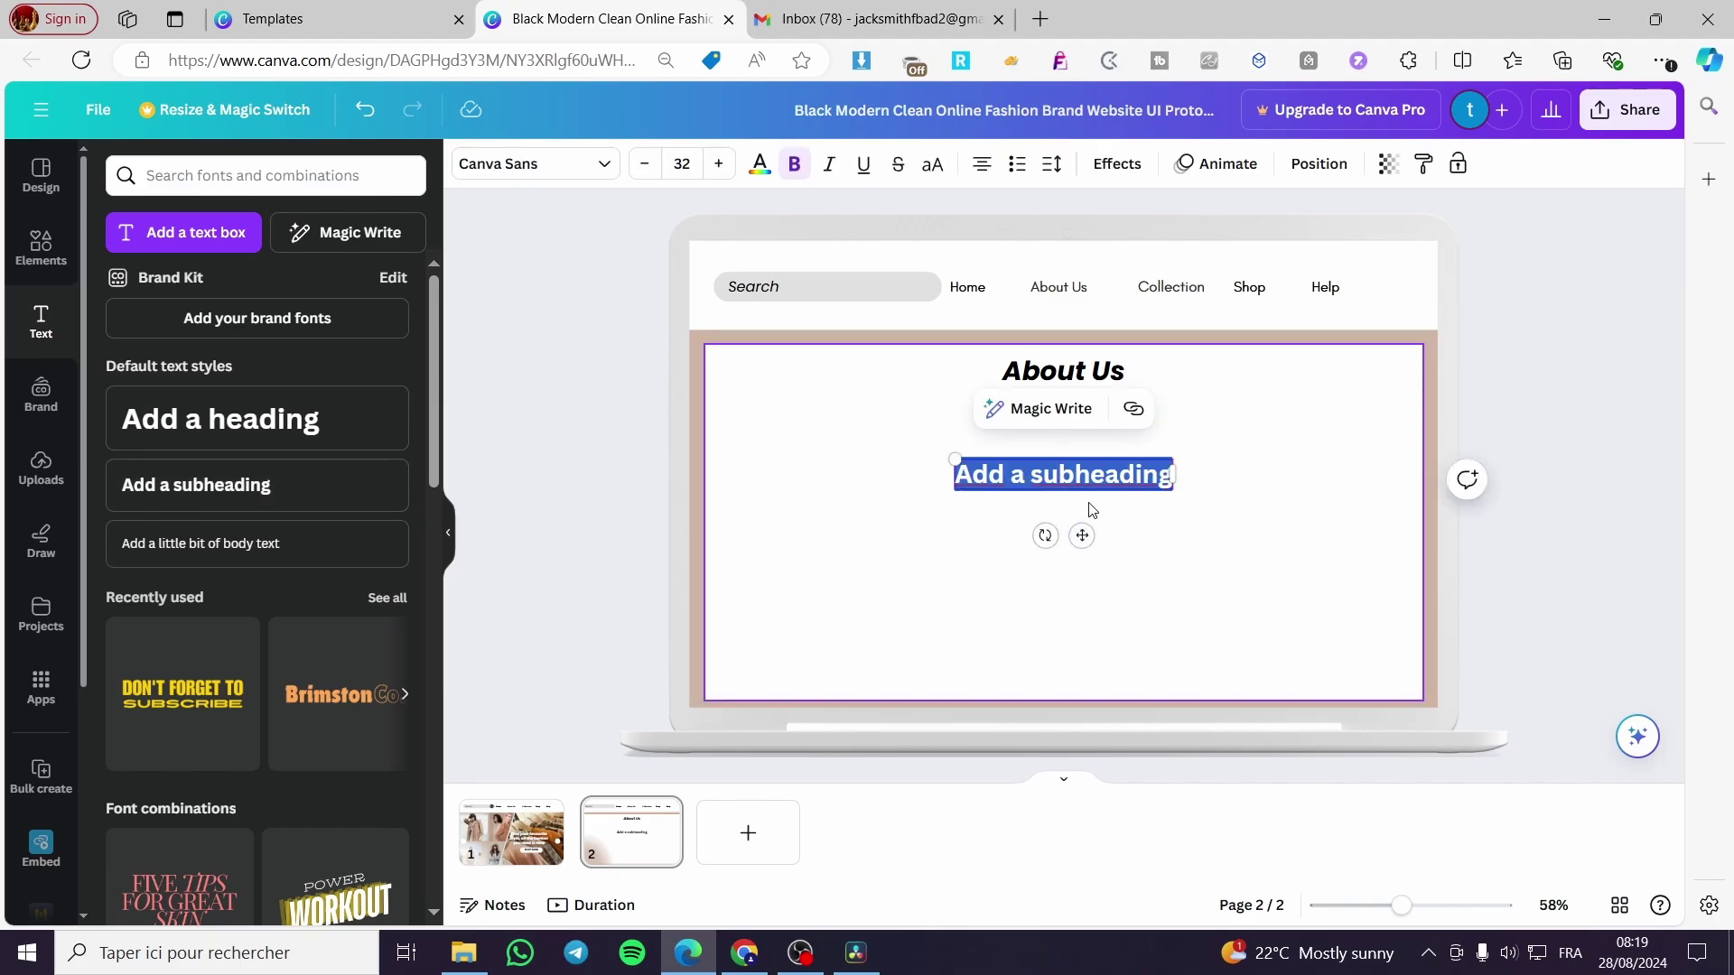
text(Our)
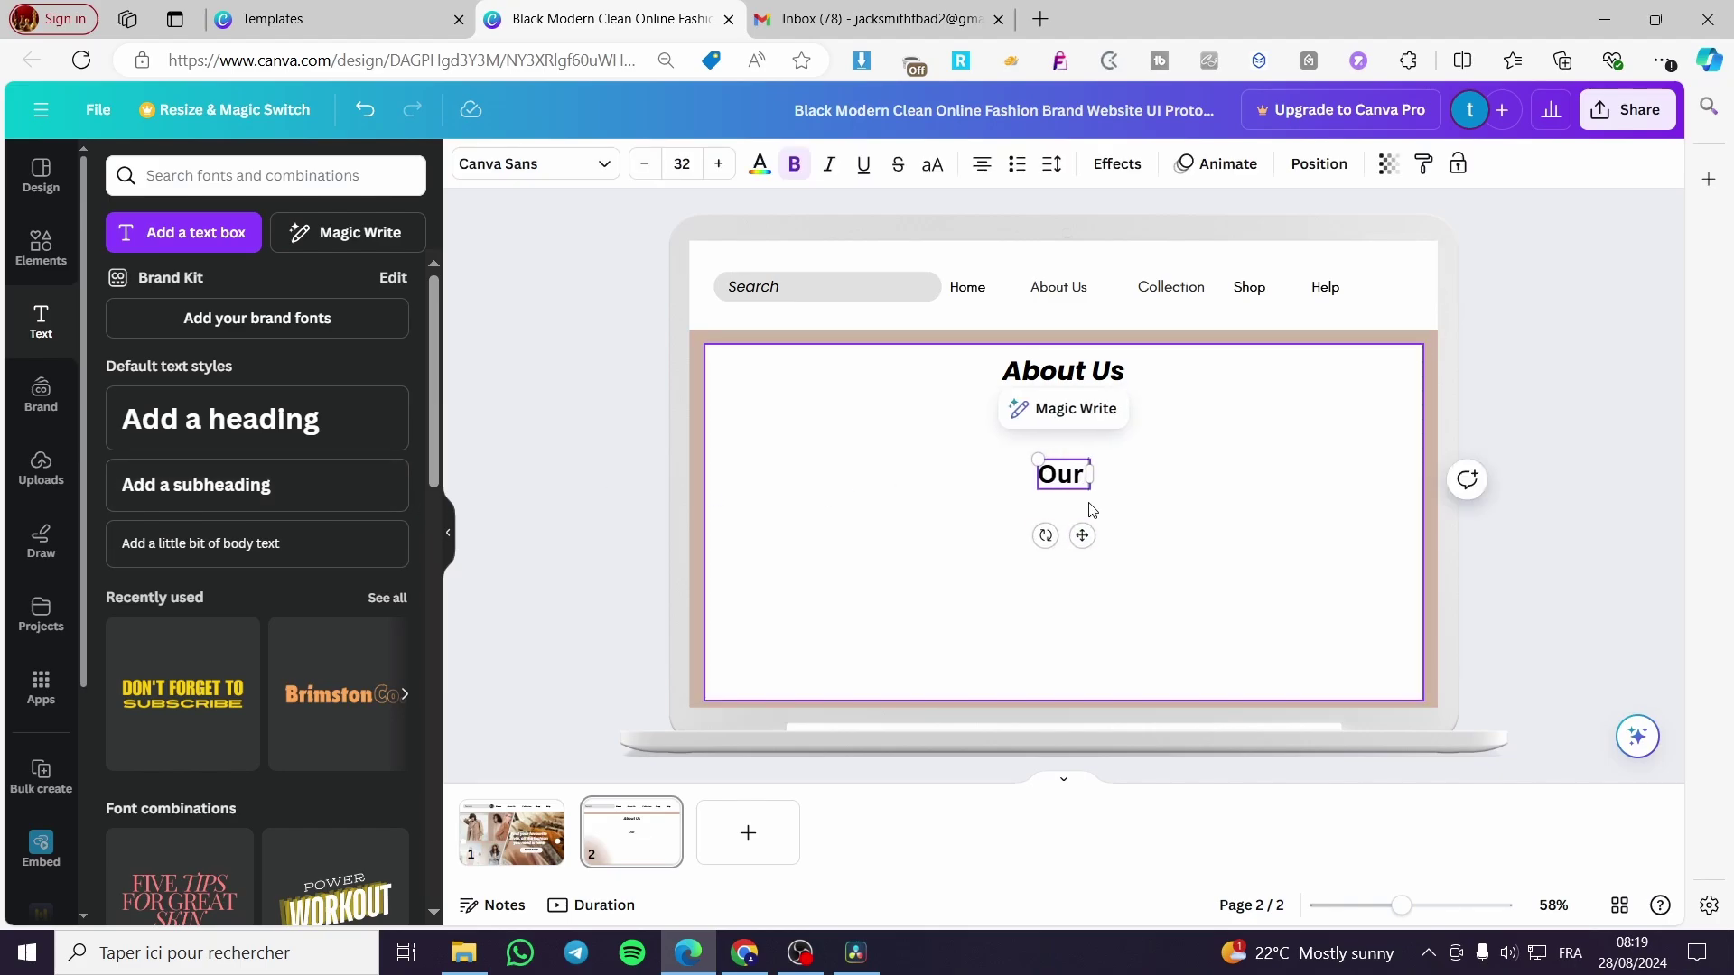
text( Story)
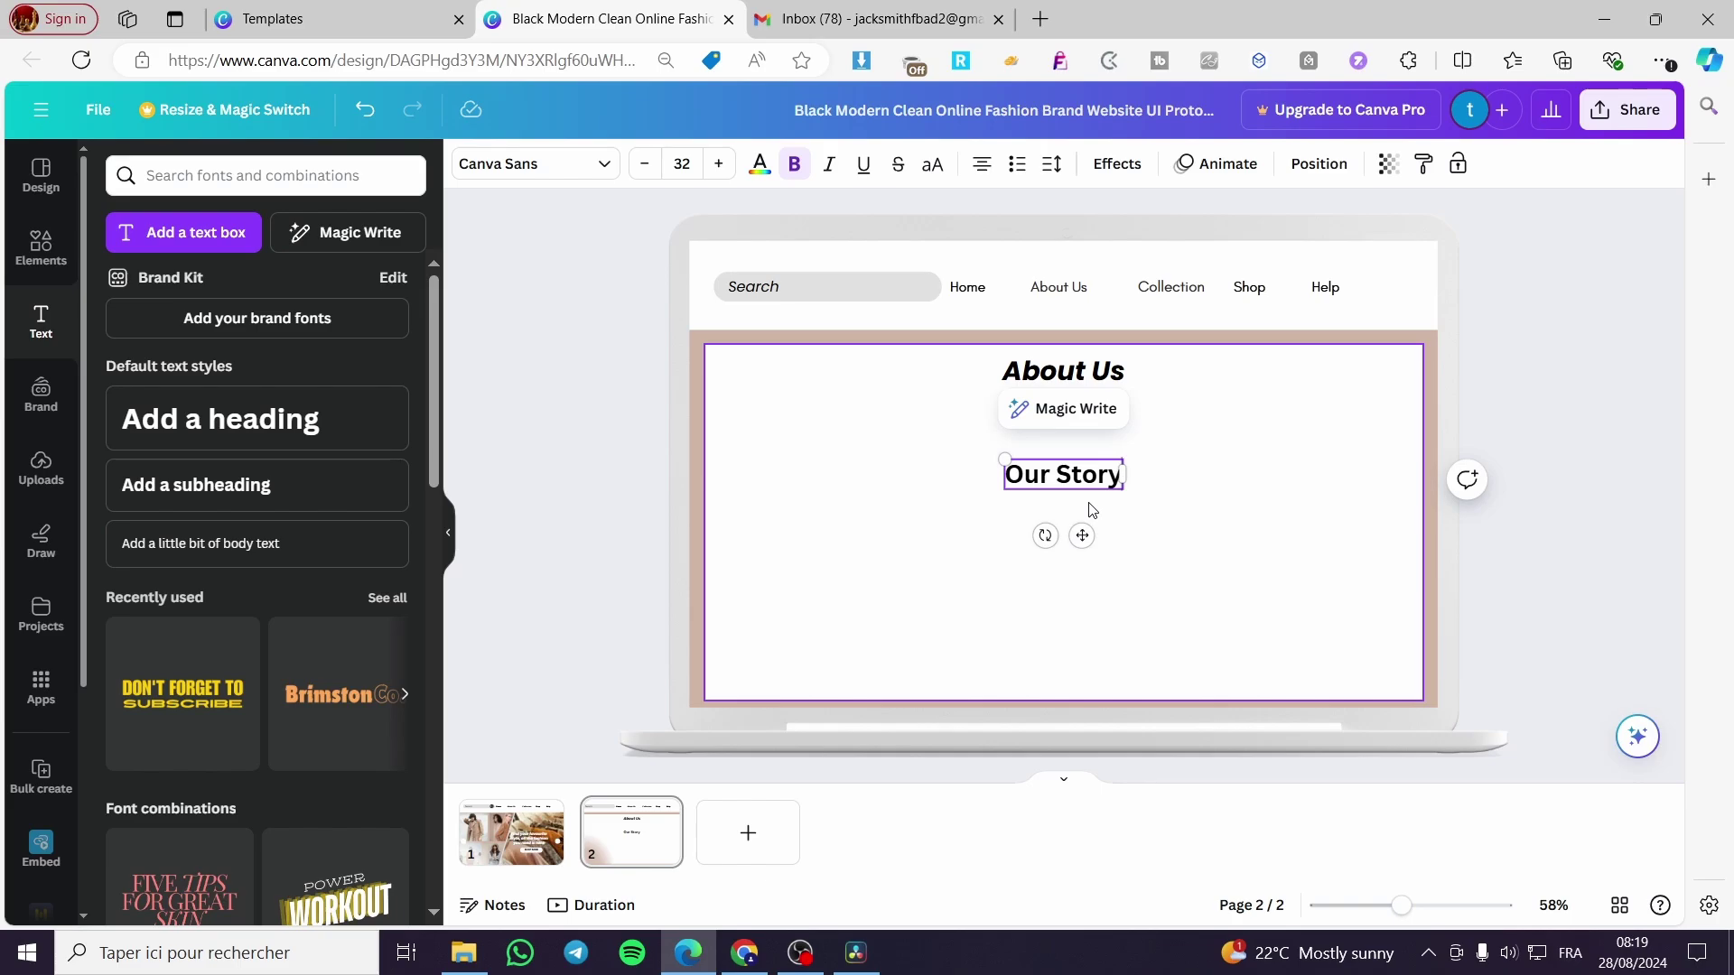
Step: Change the font of the Our Story subheading to Poppins
triple_click(1053, 470)
click(608, 172)
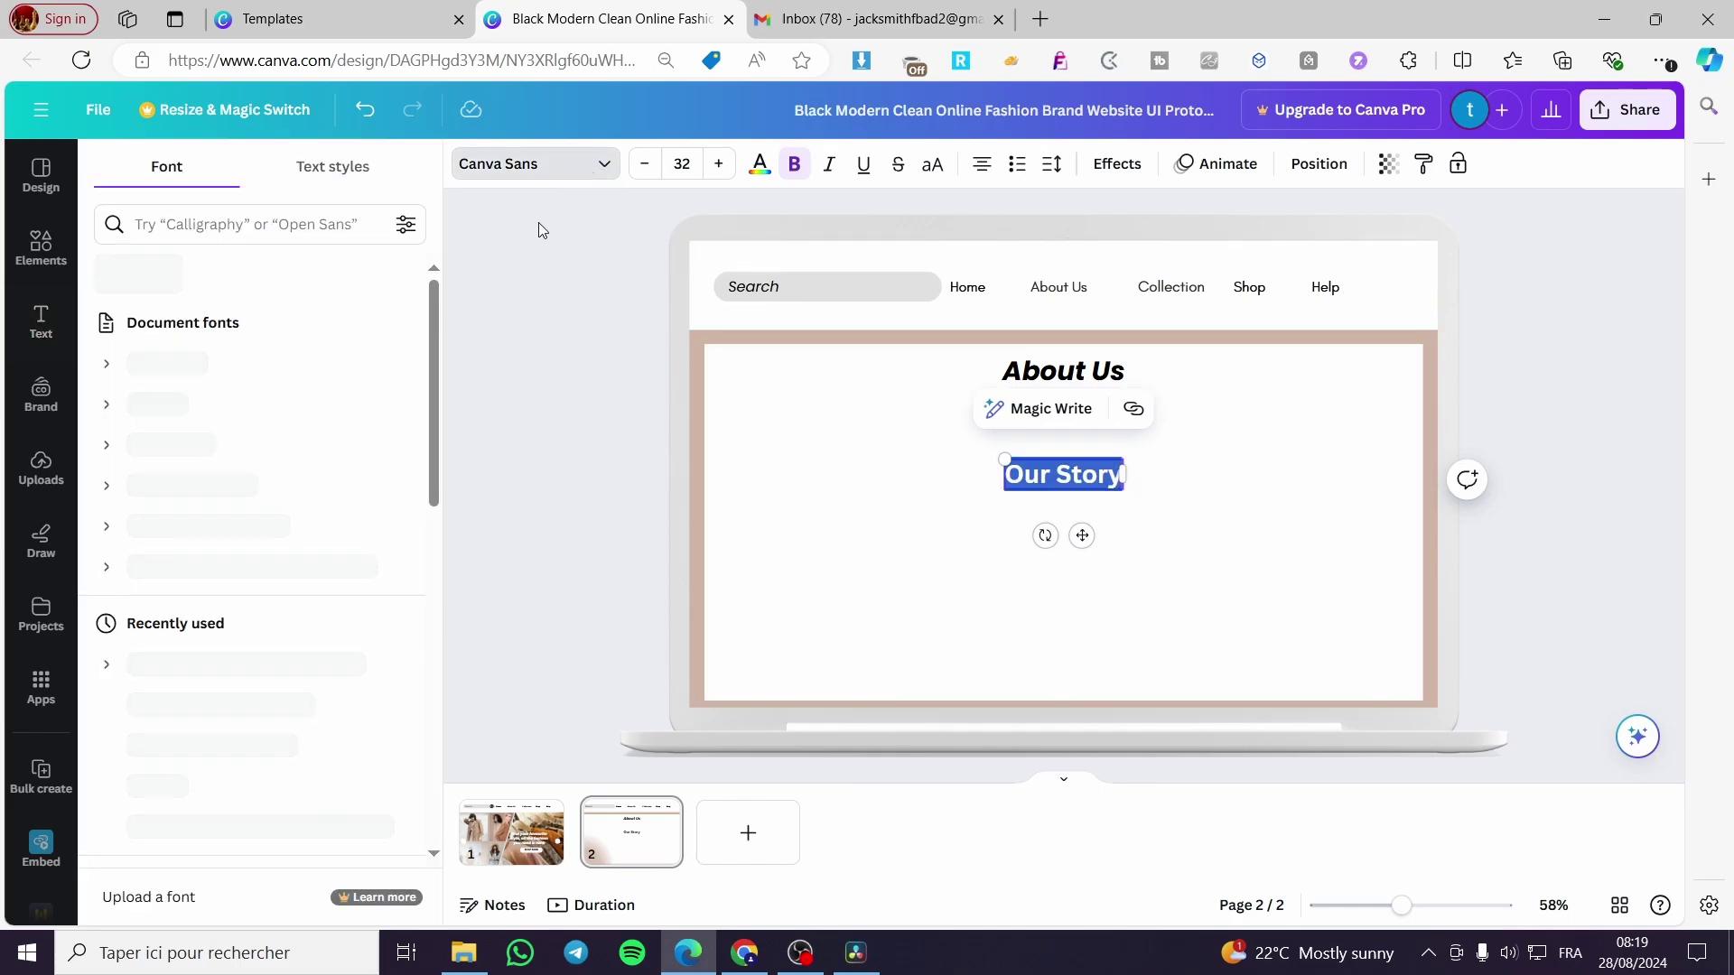
click(249, 231)
text(popp)
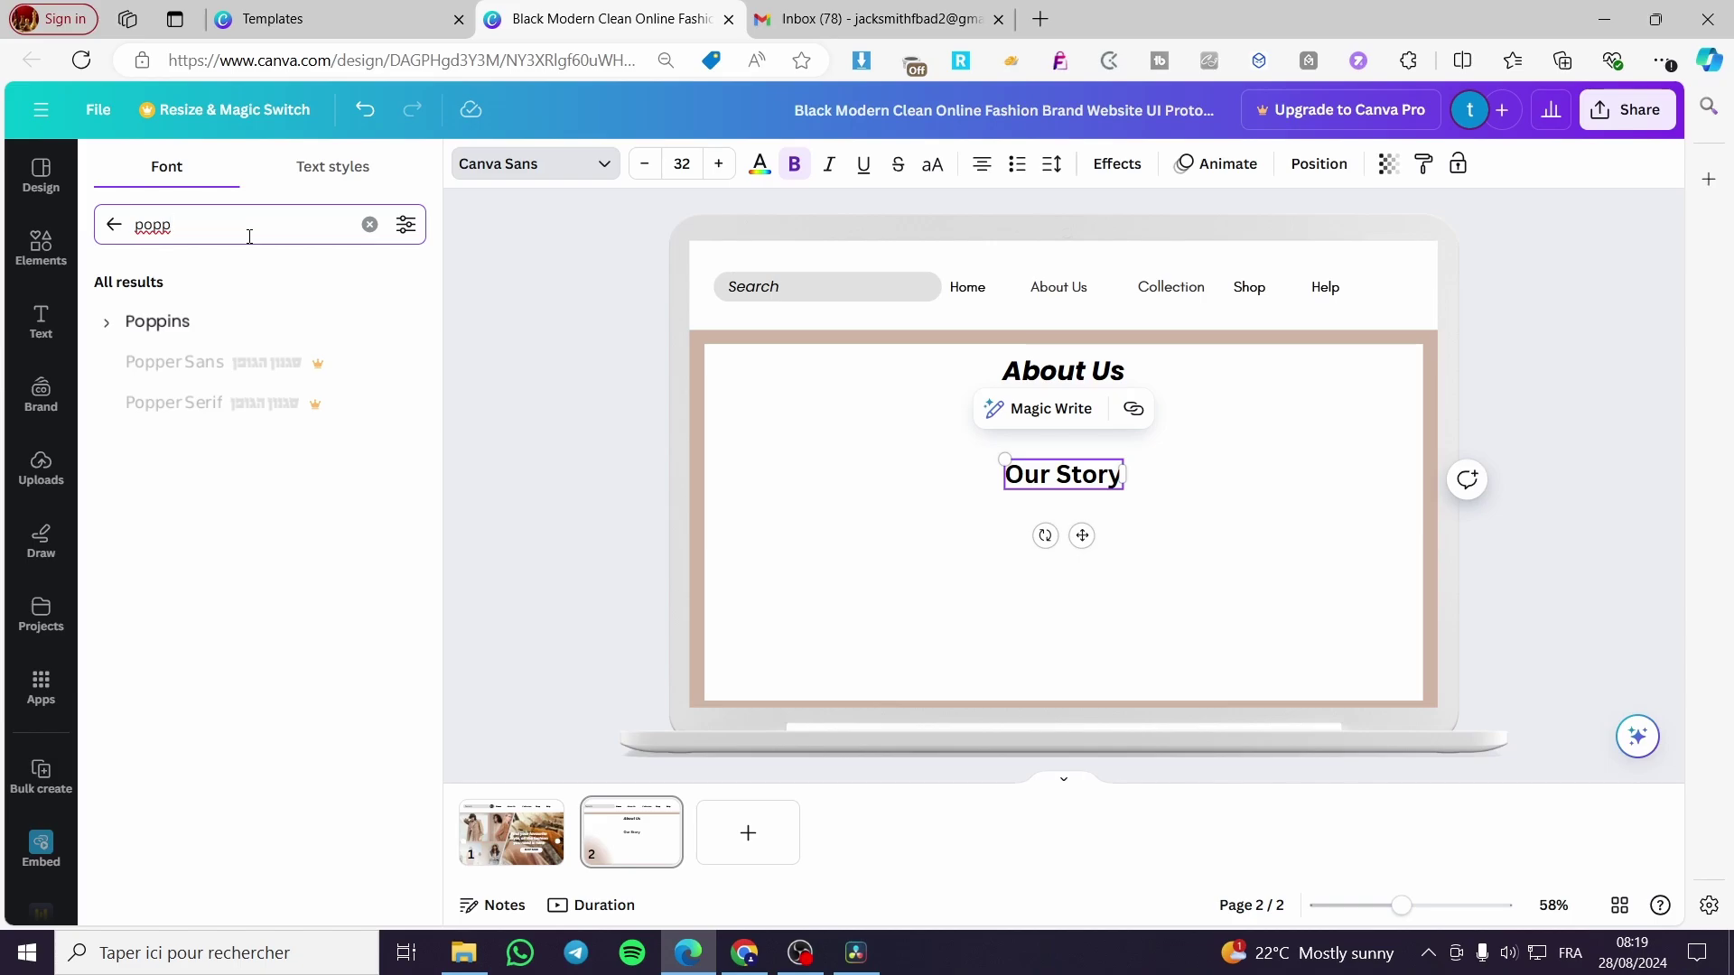
click(162, 325)
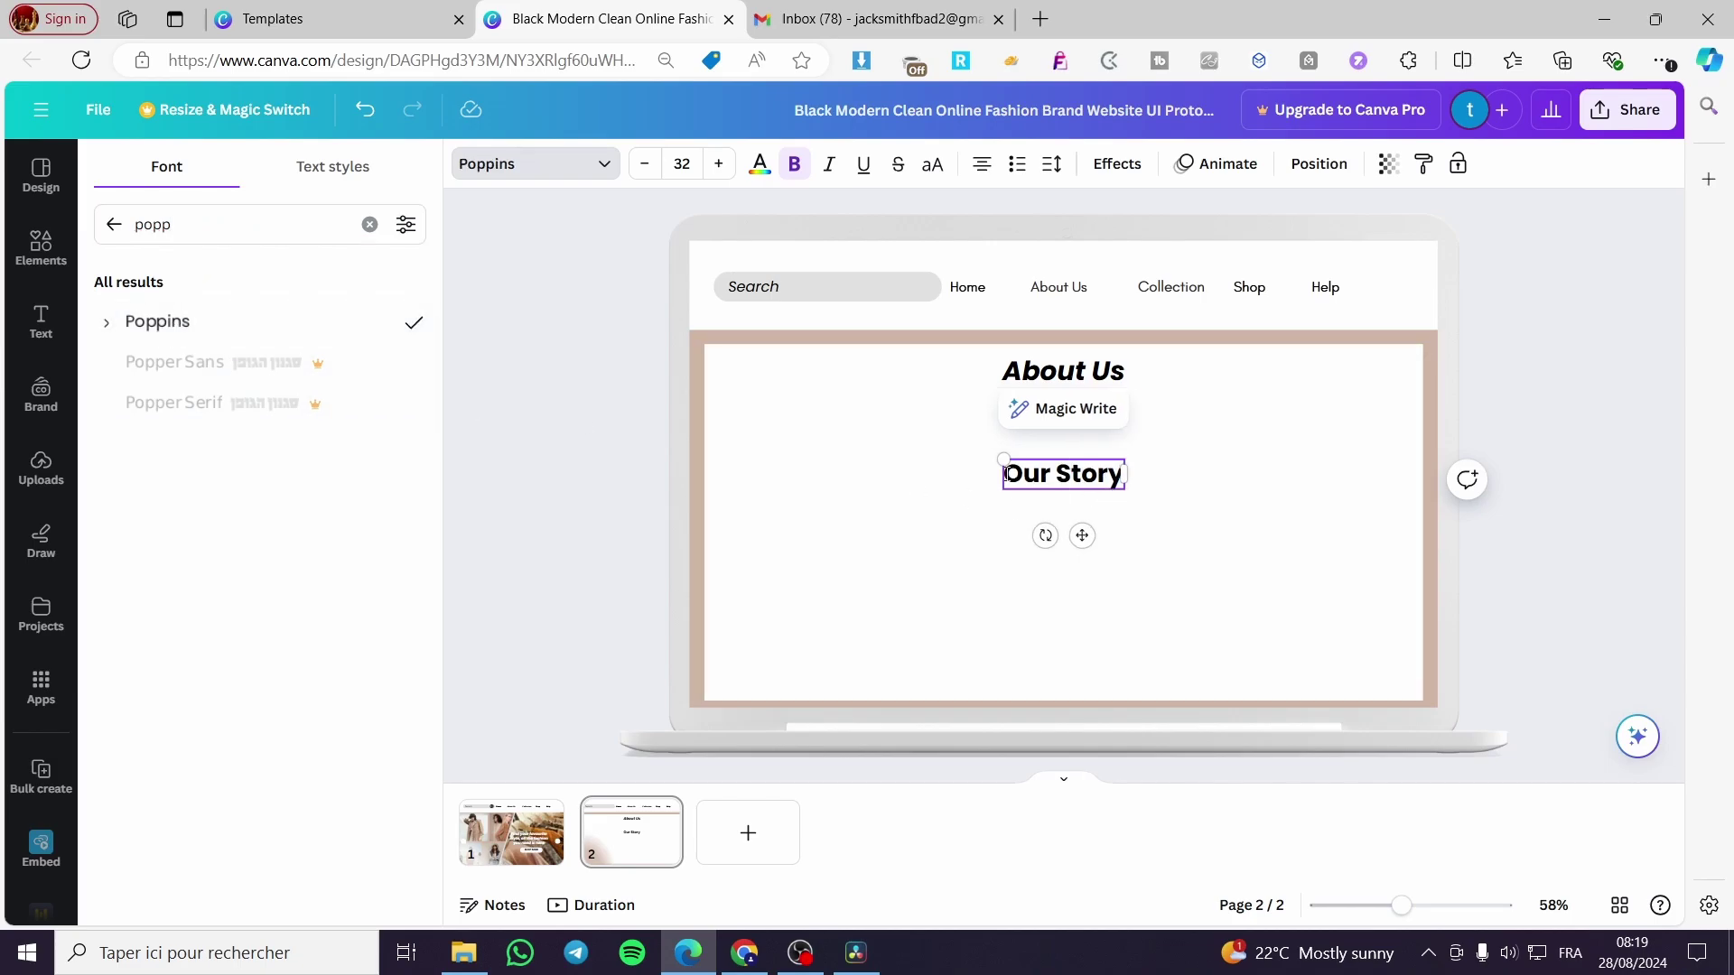
Step: Move the Our Story subheading to the left edge of the white panel, below the About Us heading's level
drag(1007, 474, 1115, 479)
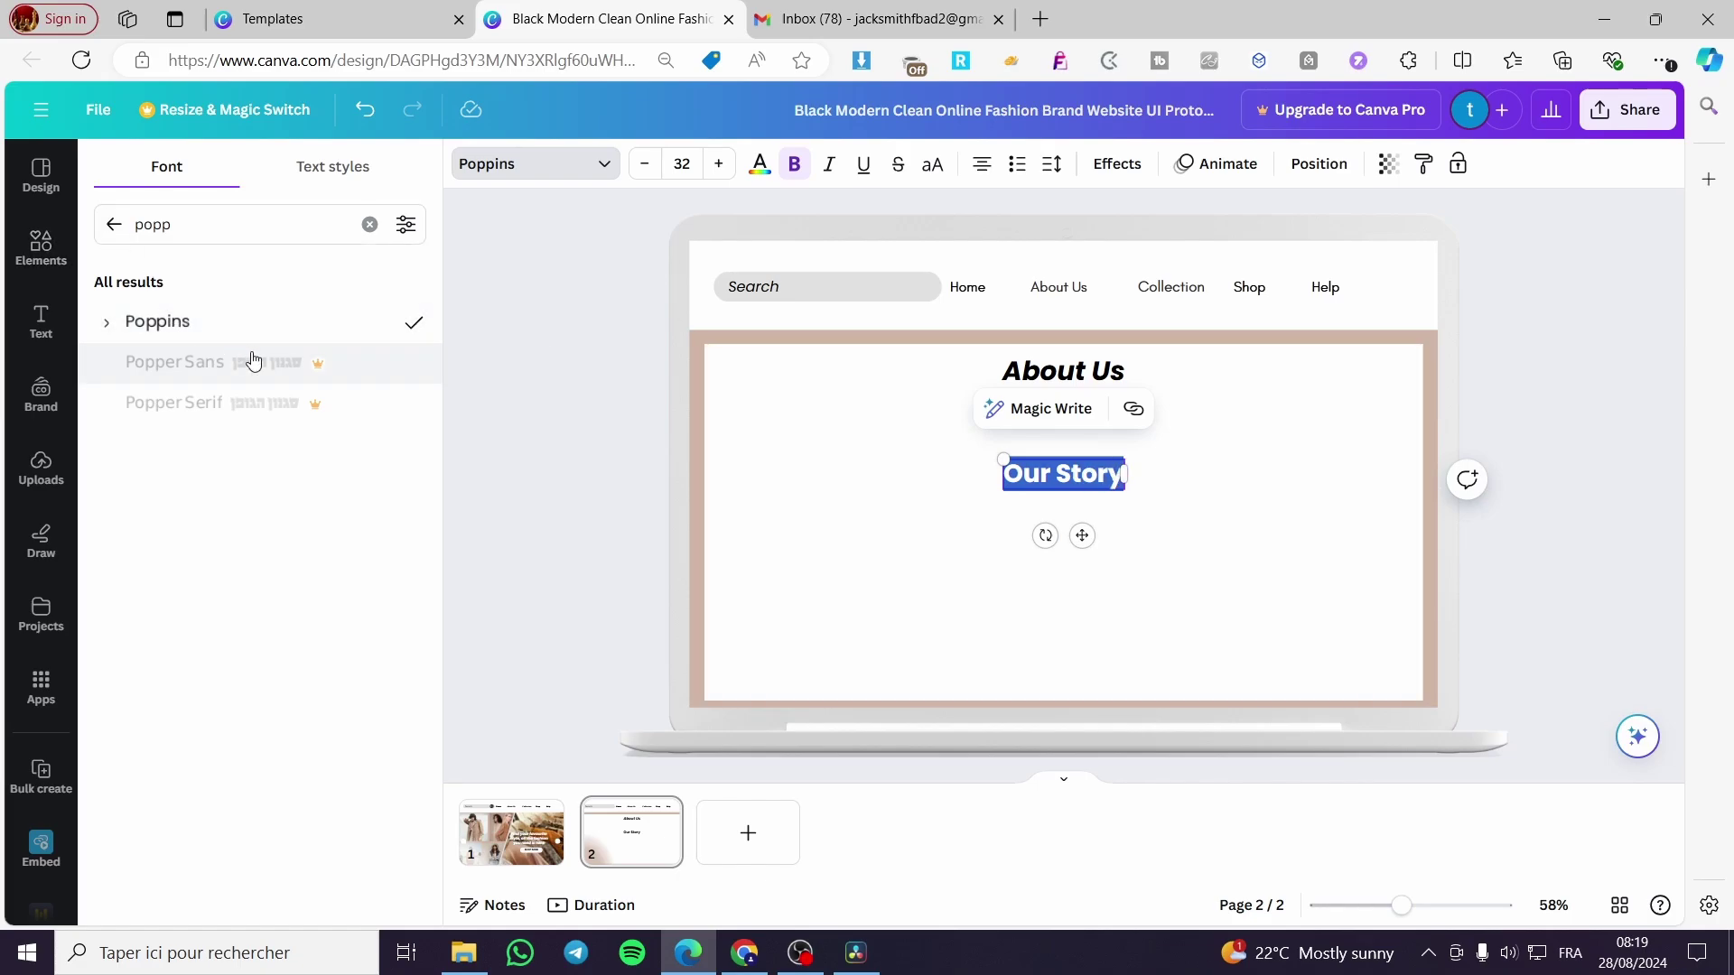
click(1156, 460)
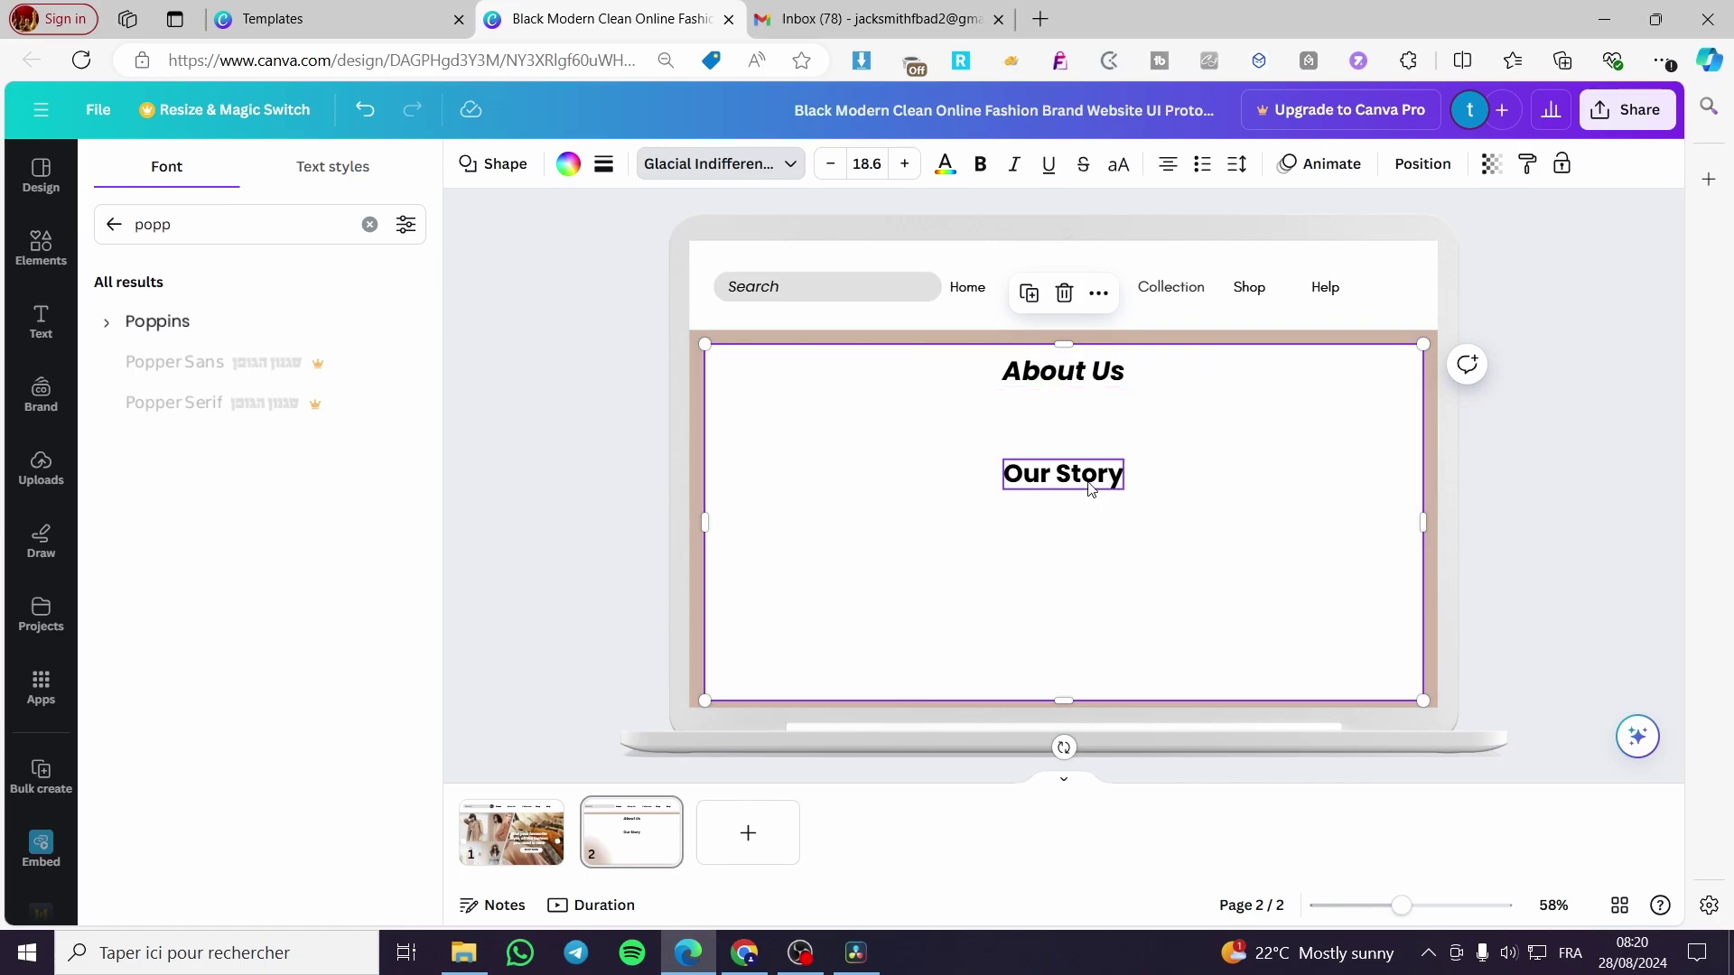
drag(1083, 476, 797, 464)
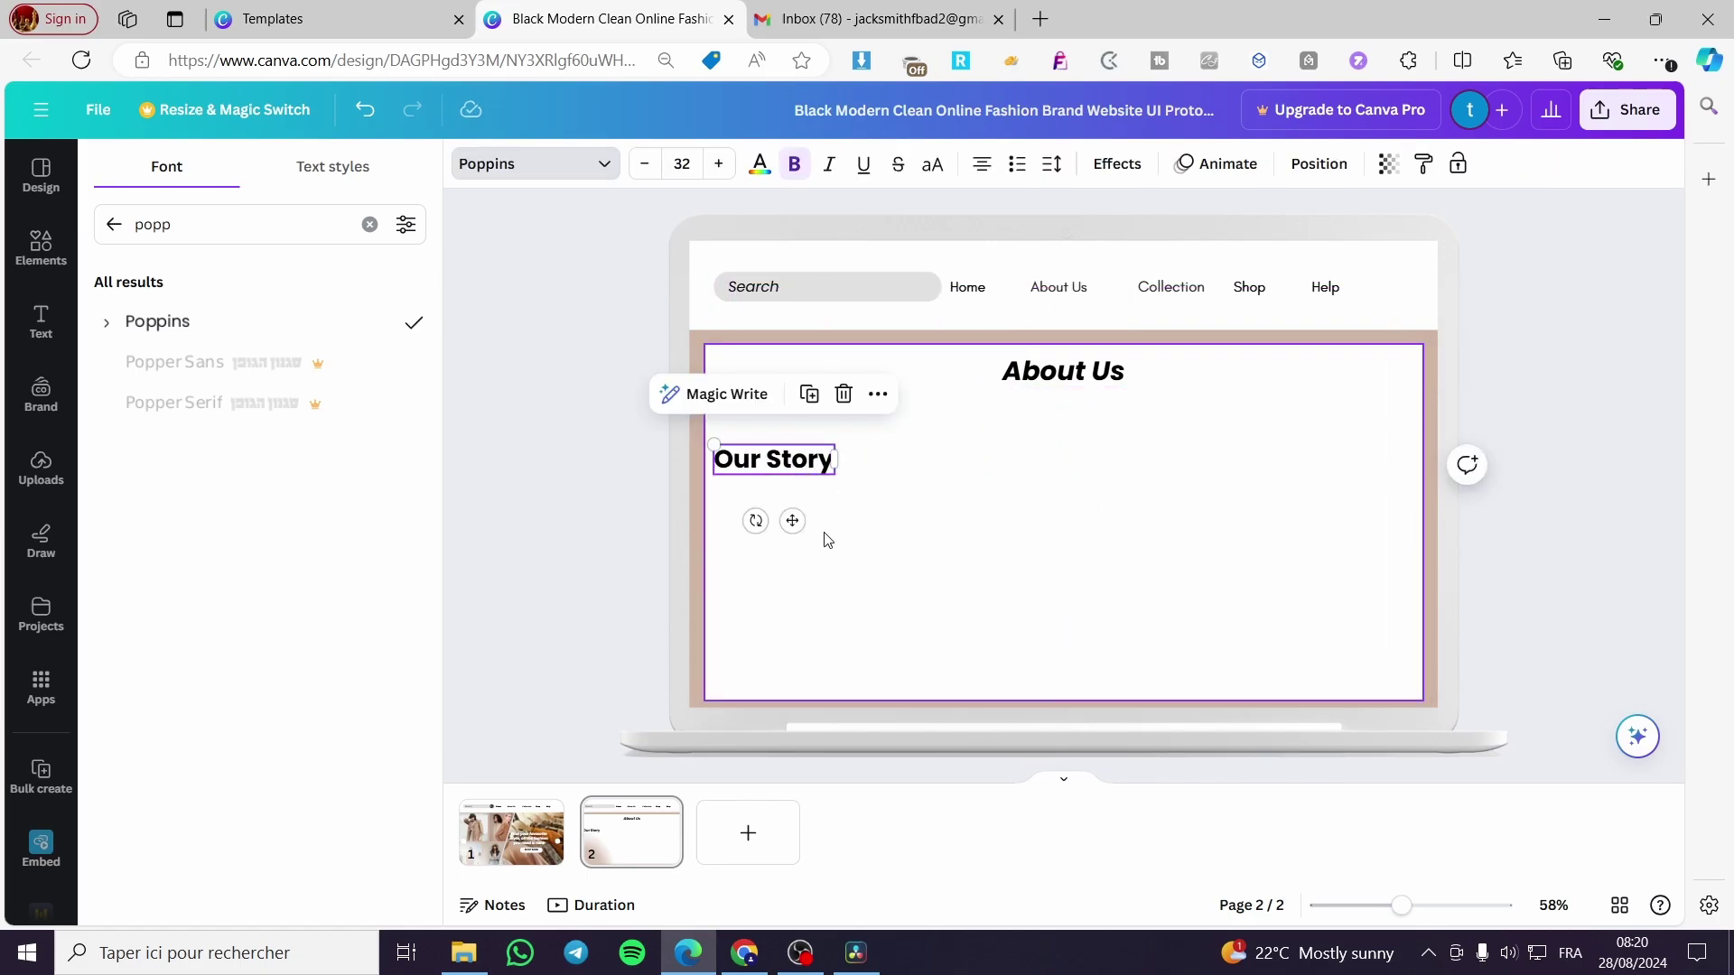
Step: Add a body text box at font size 19 and place it near the middle of the white panel on page 2
click(598, 504)
click(225, 543)
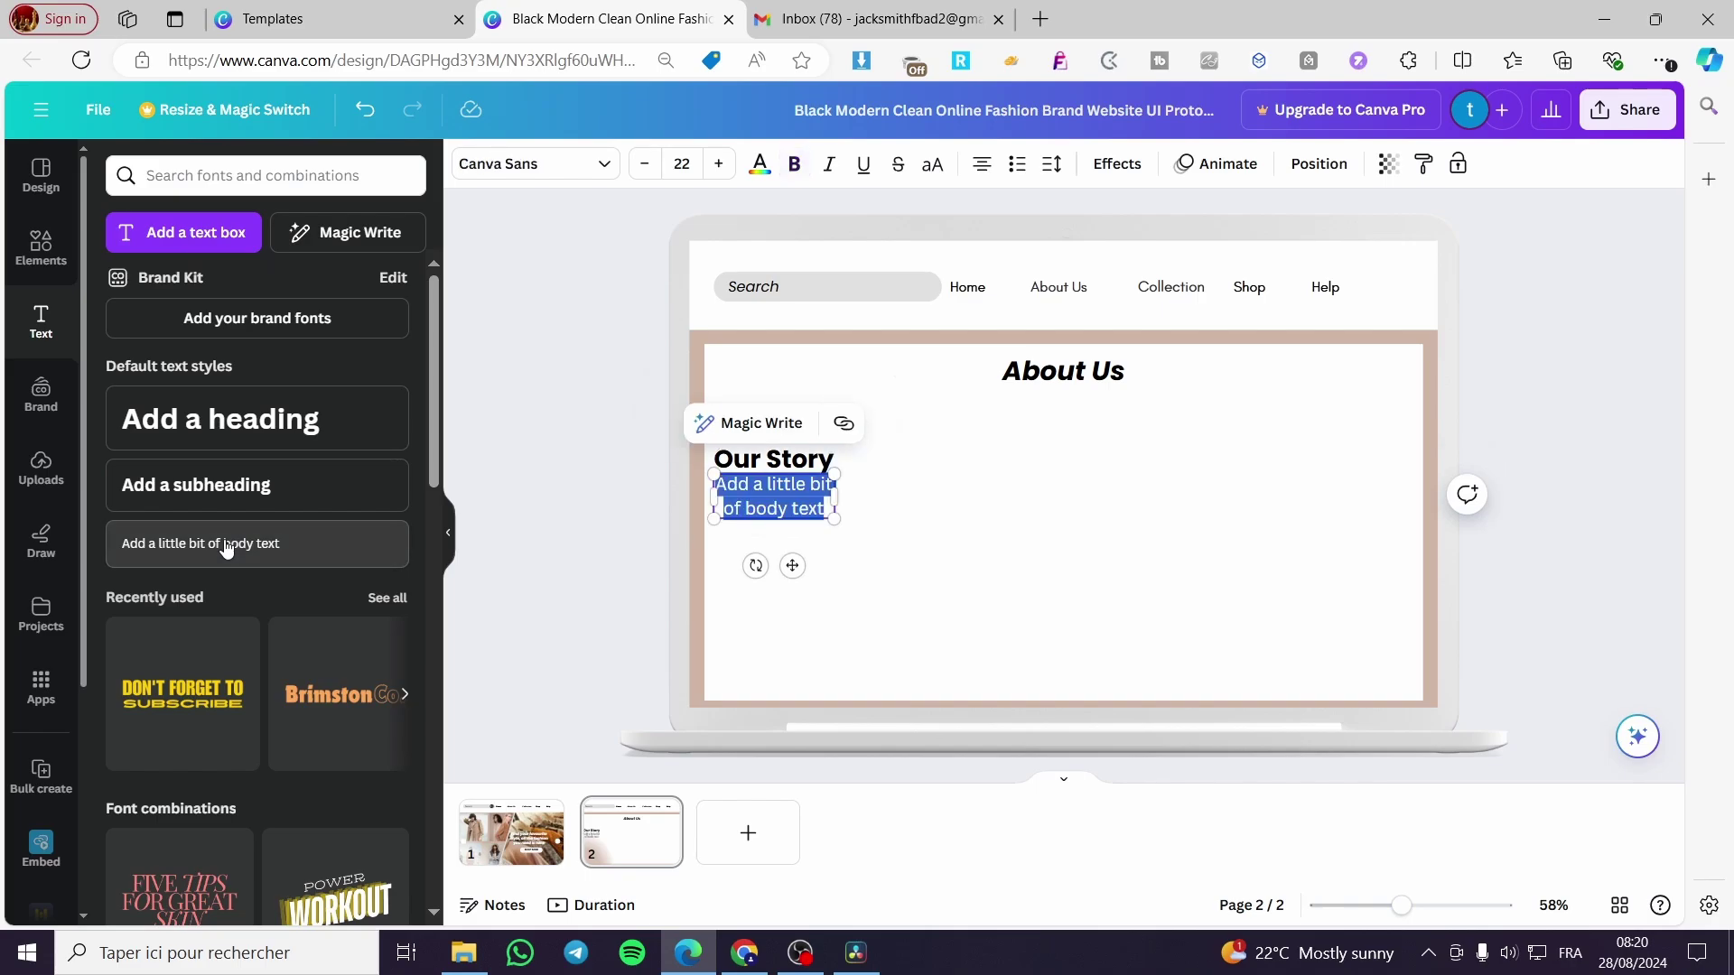
drag(832, 520, 1077, 587)
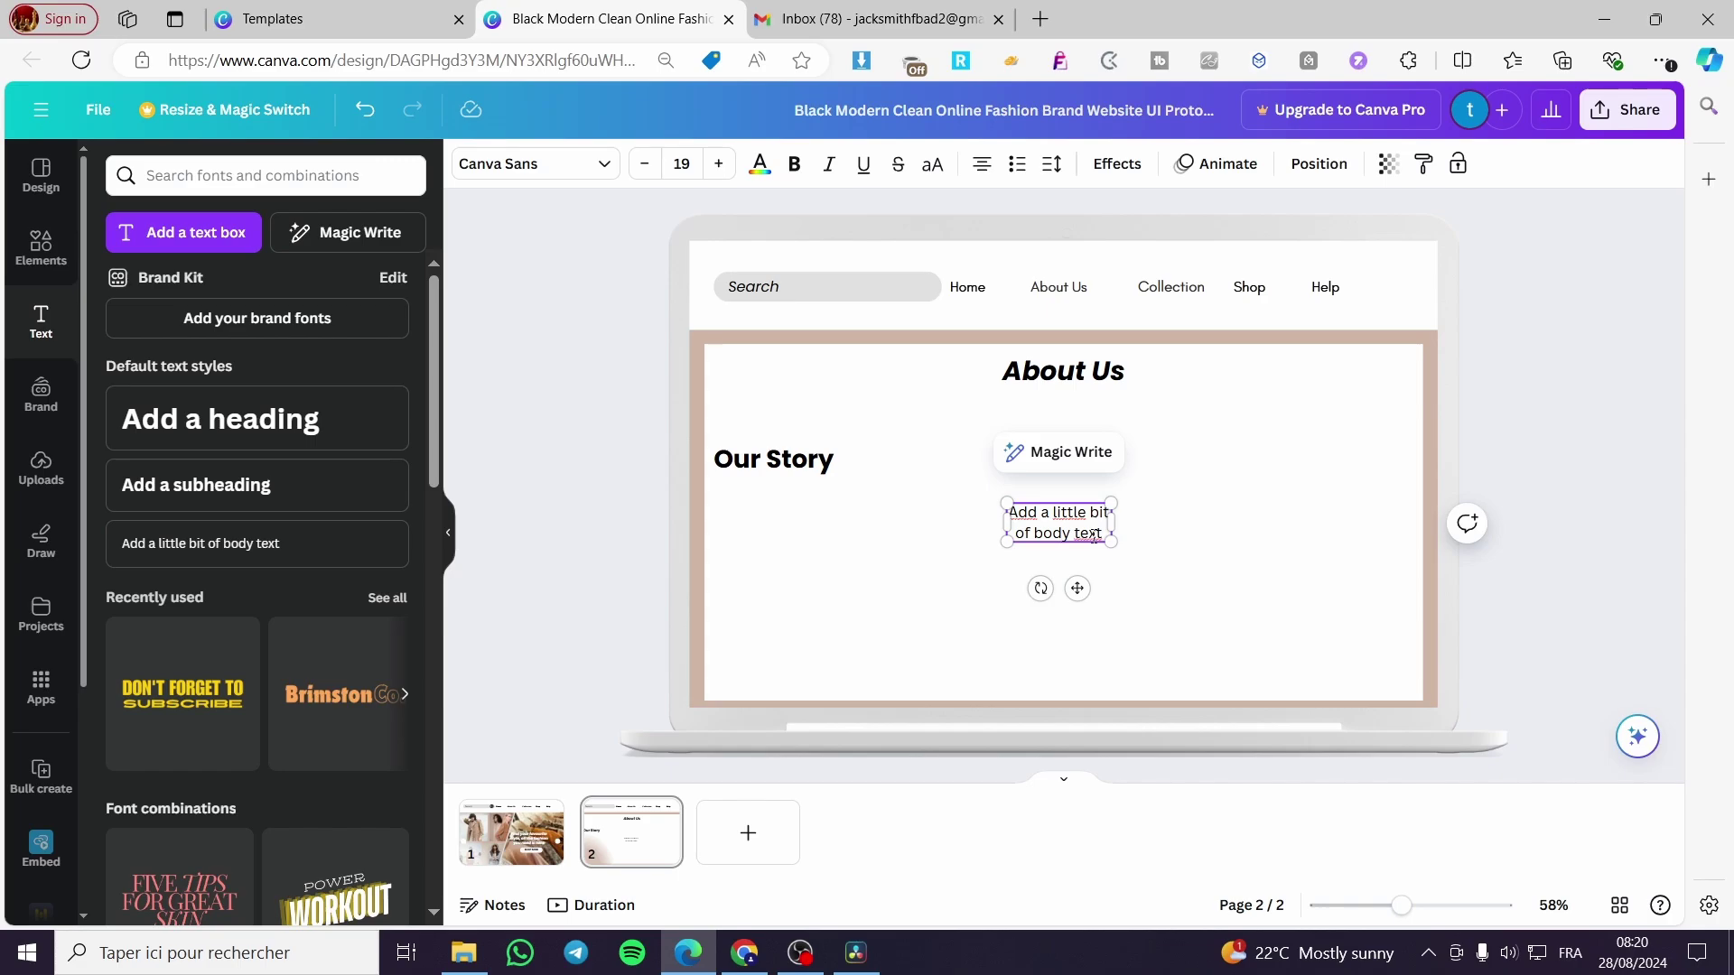
Step: Replace the body text with "We are a clothing brand that work as hard as possible to make something unique to the world"
double_click(1094, 535)
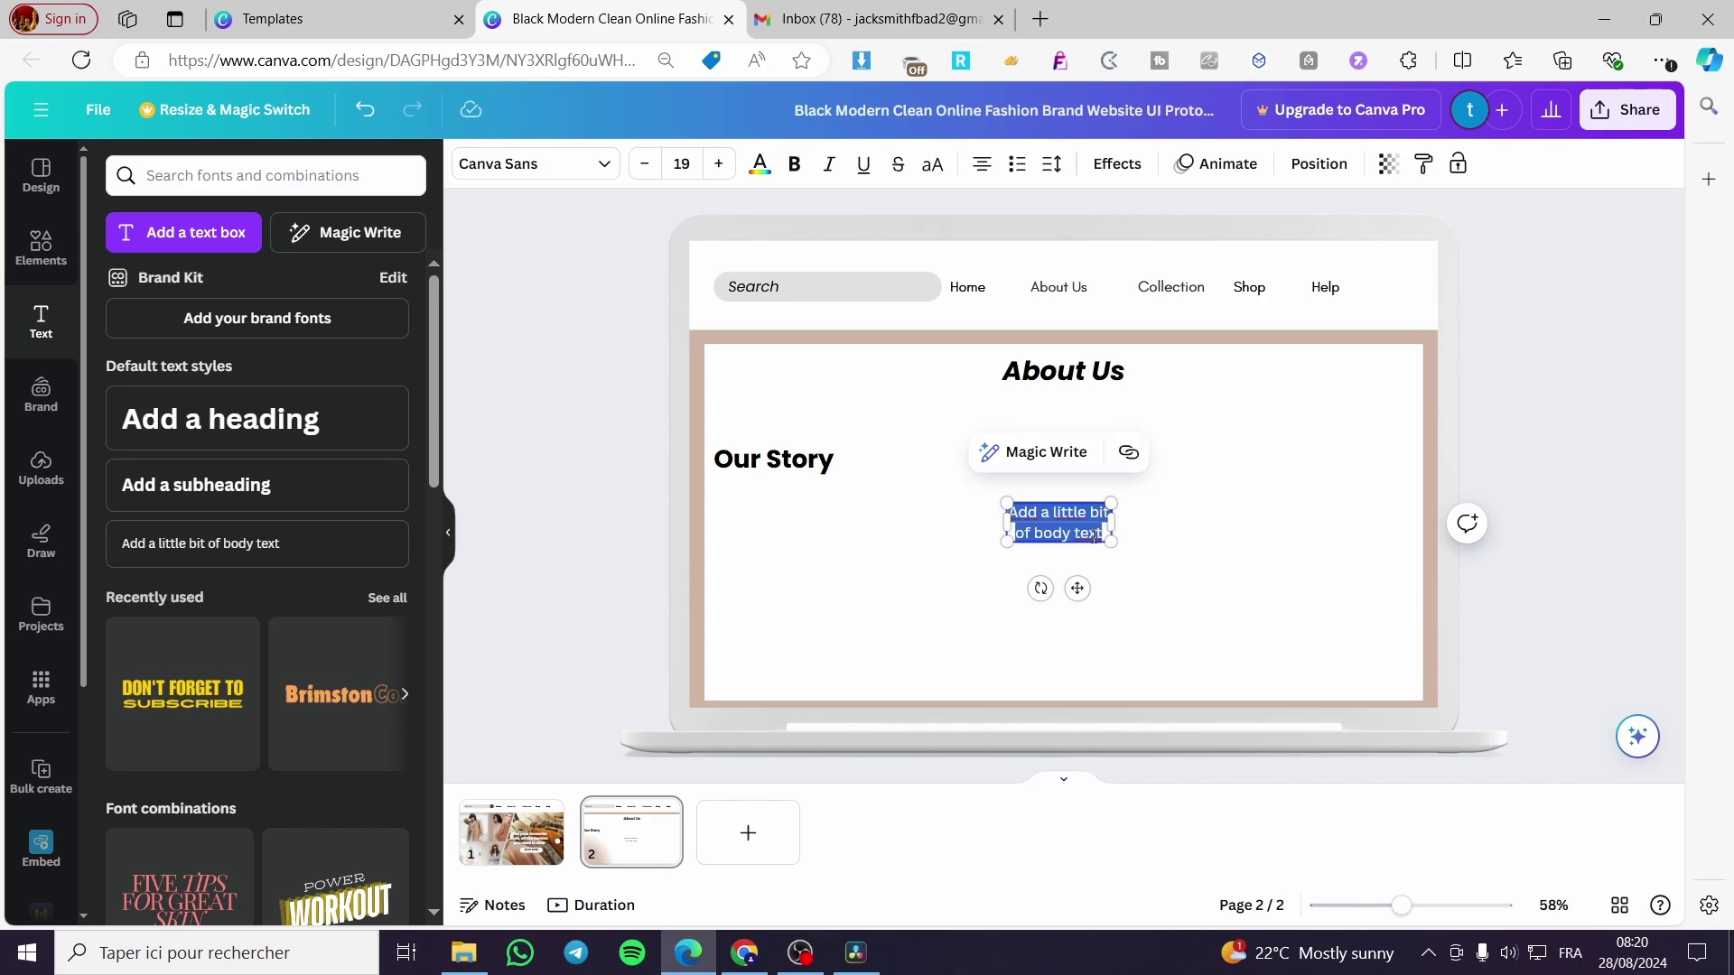
text(This is )
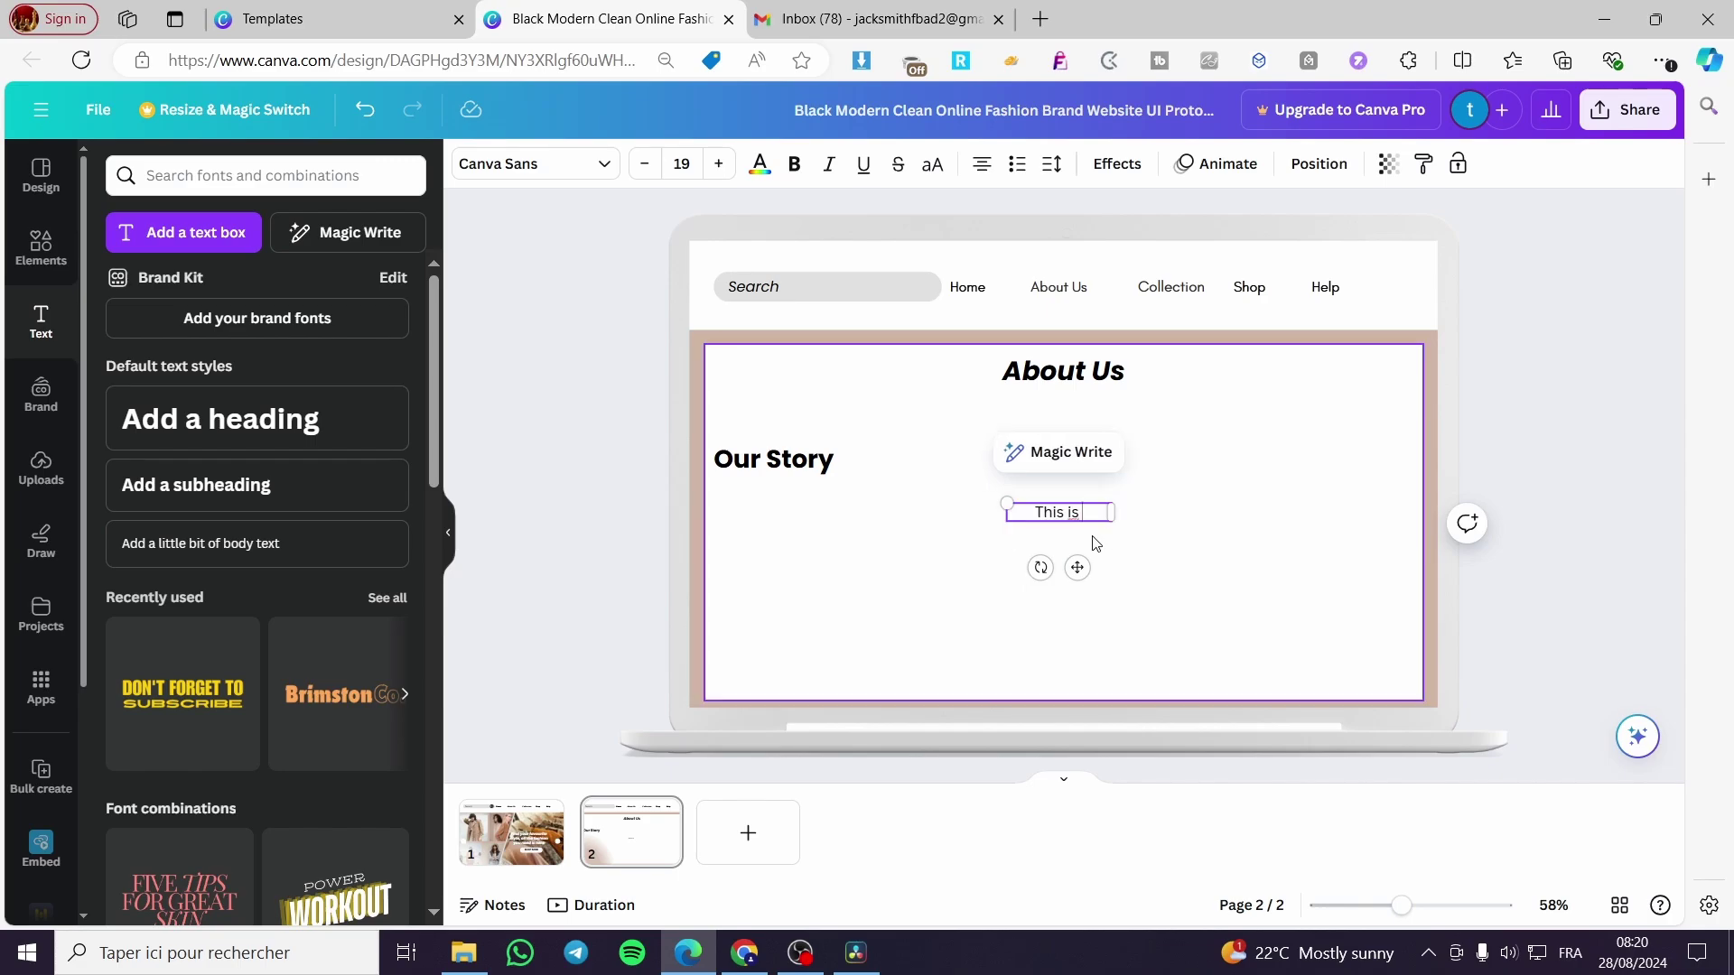
text(h)
text( a brand)
key(BackSpace)
key(BackSpace)
key(BackSpace)
key(BackSpace)
key(BackSpace)
text(clothing brabn)
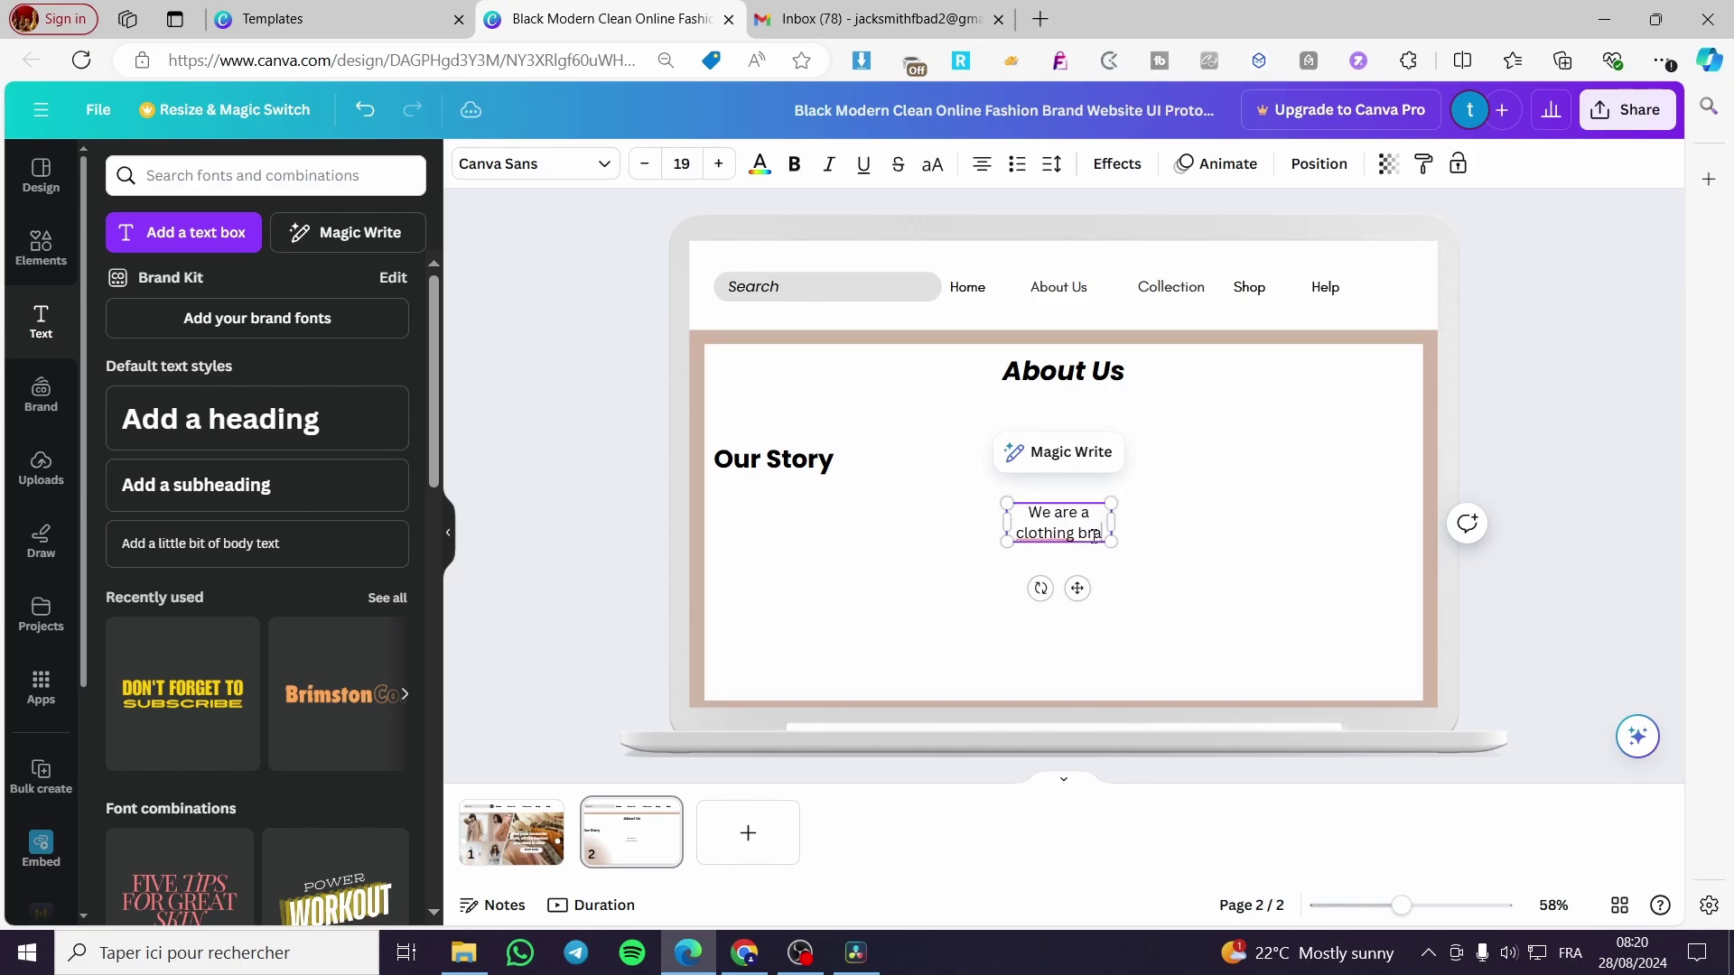
key(BackSpace)
key(BackSpace)
text(nd tha)
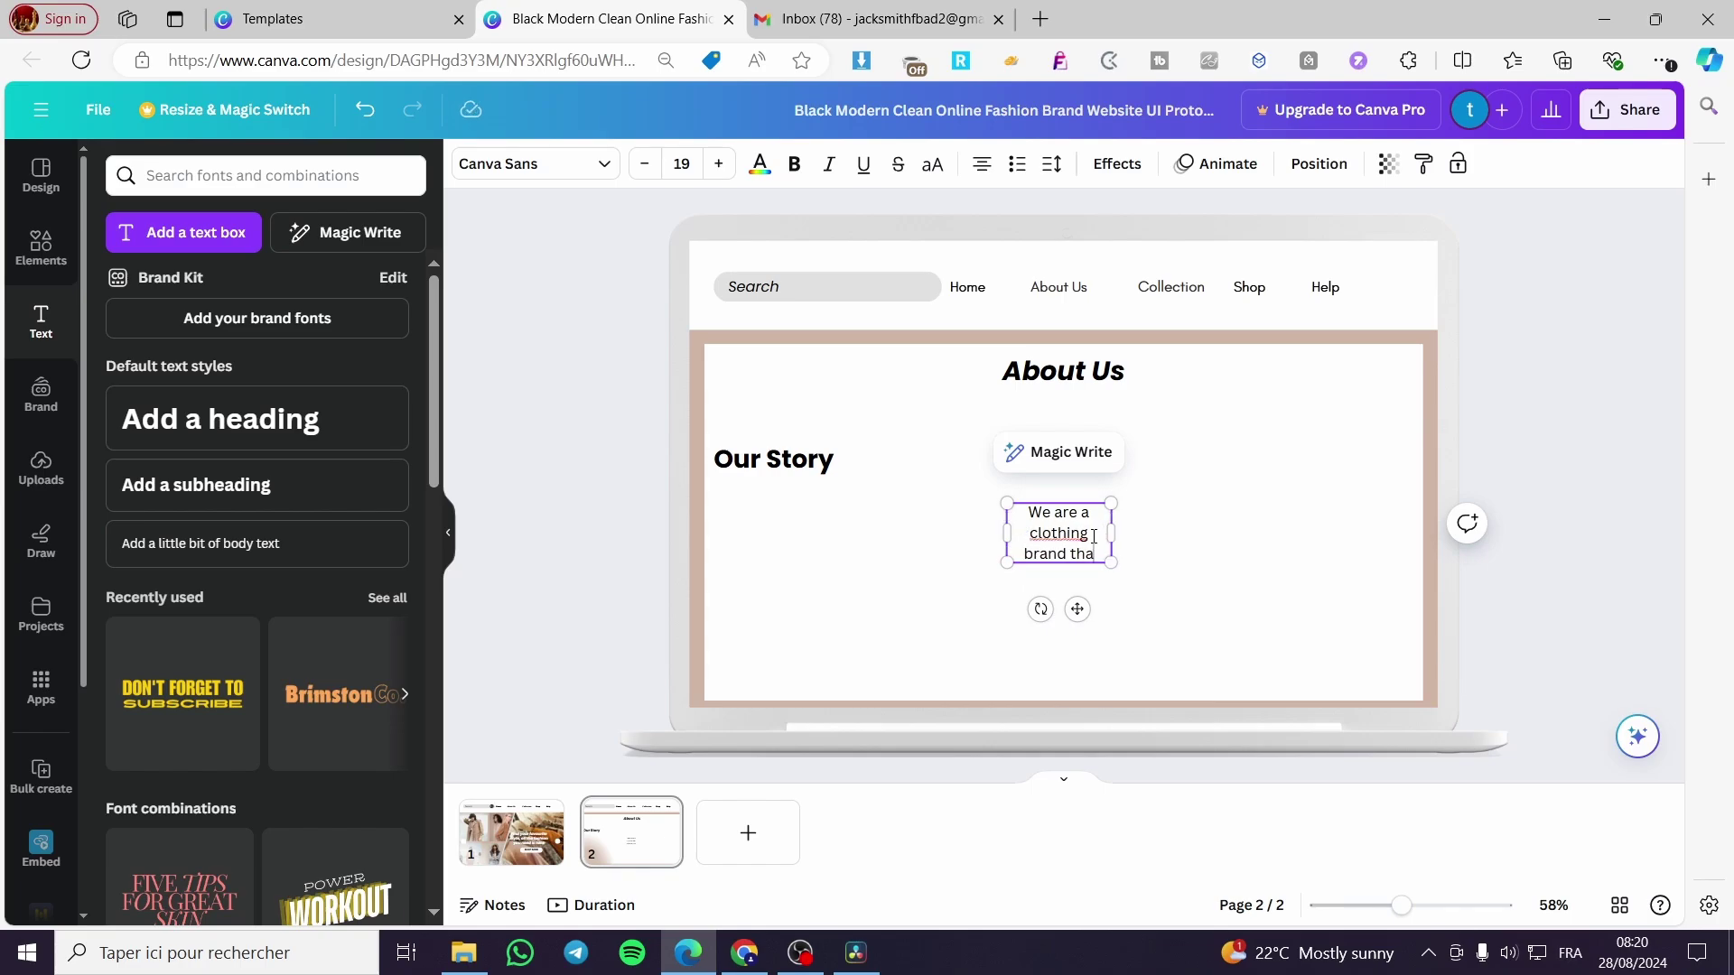
text(t work as)
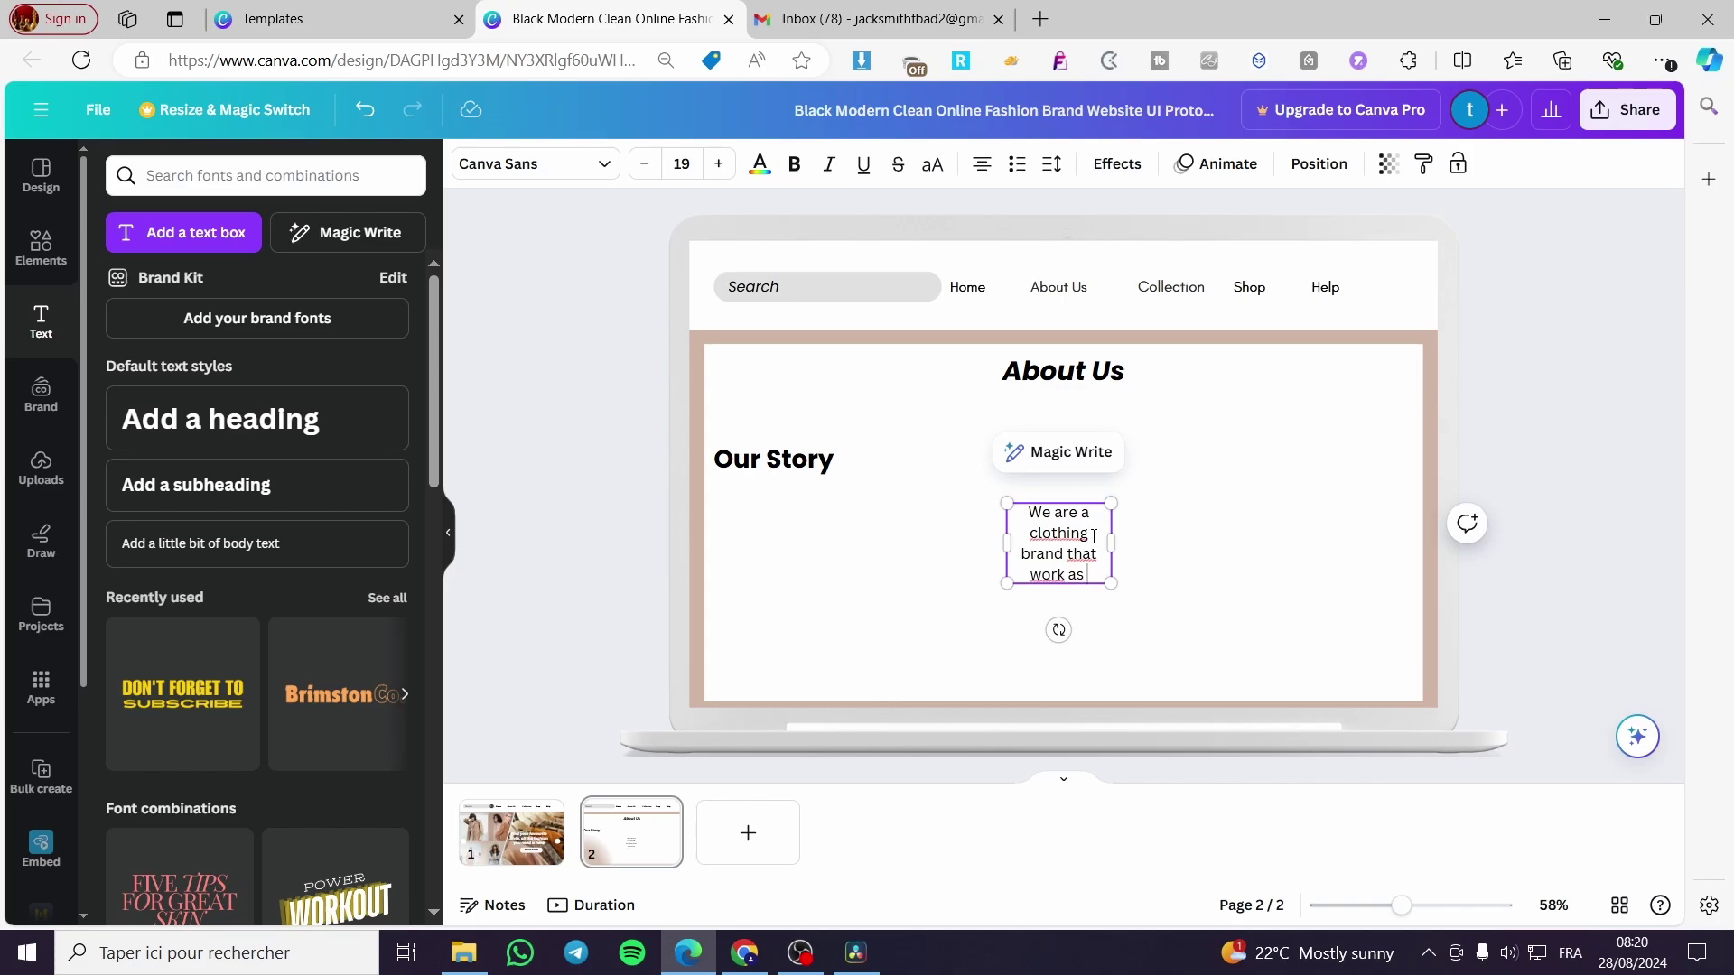
text( hard as p)
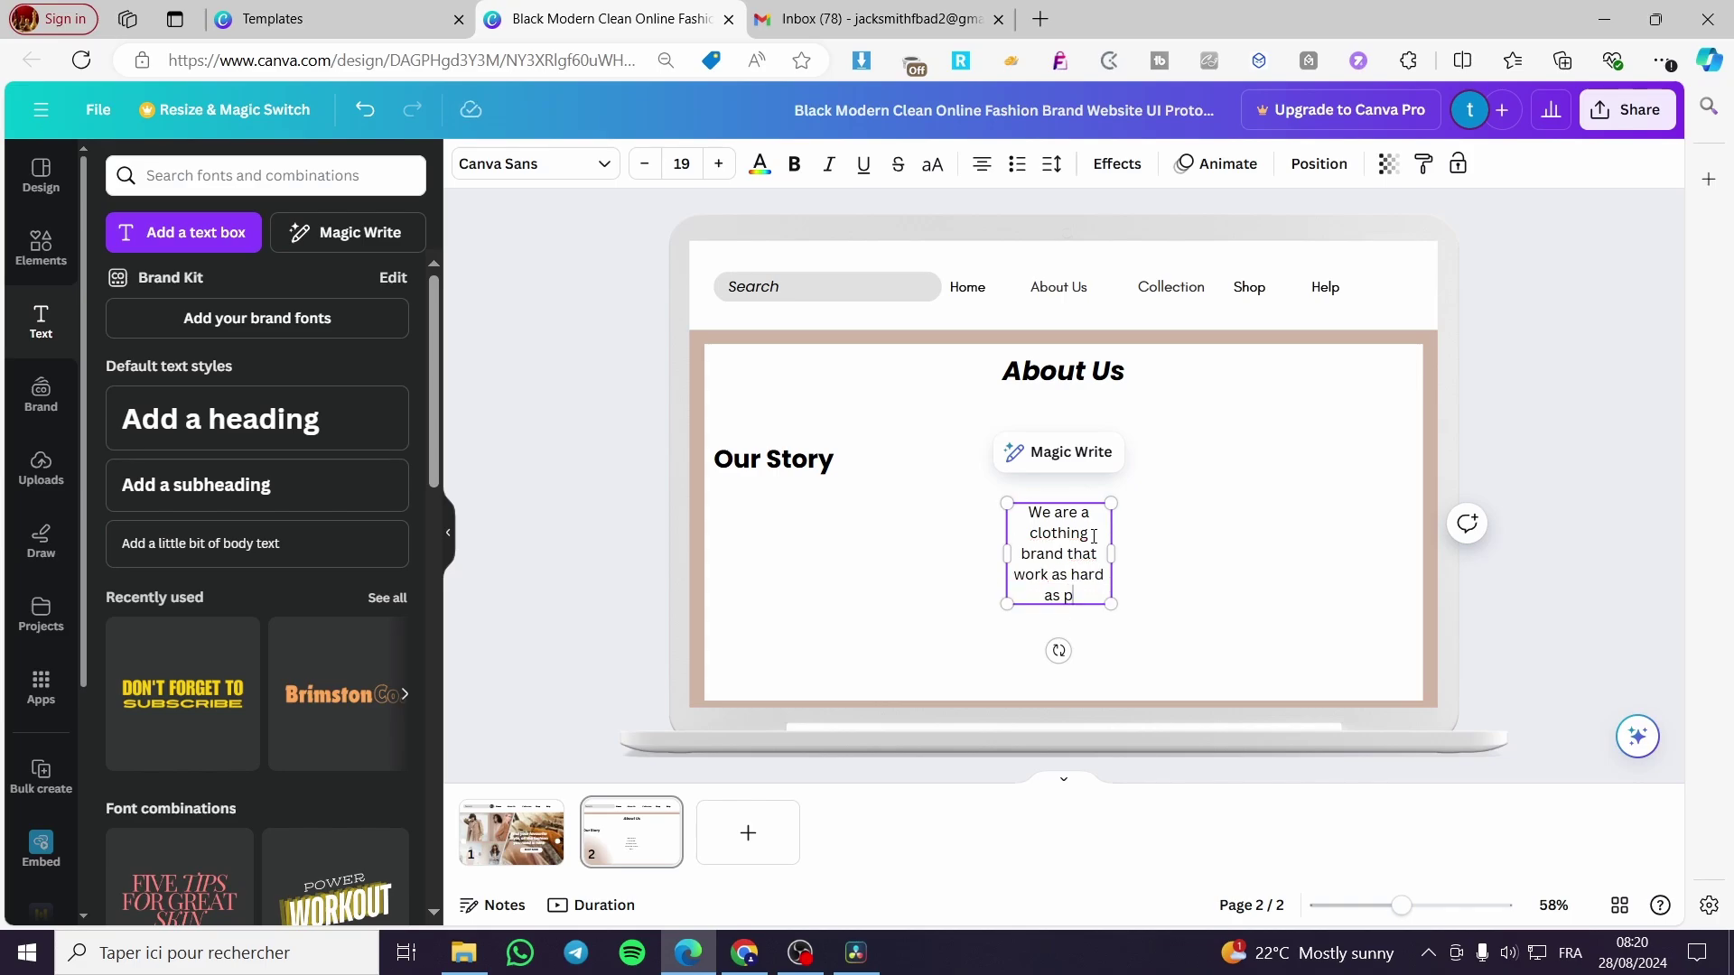
text(ossible to)
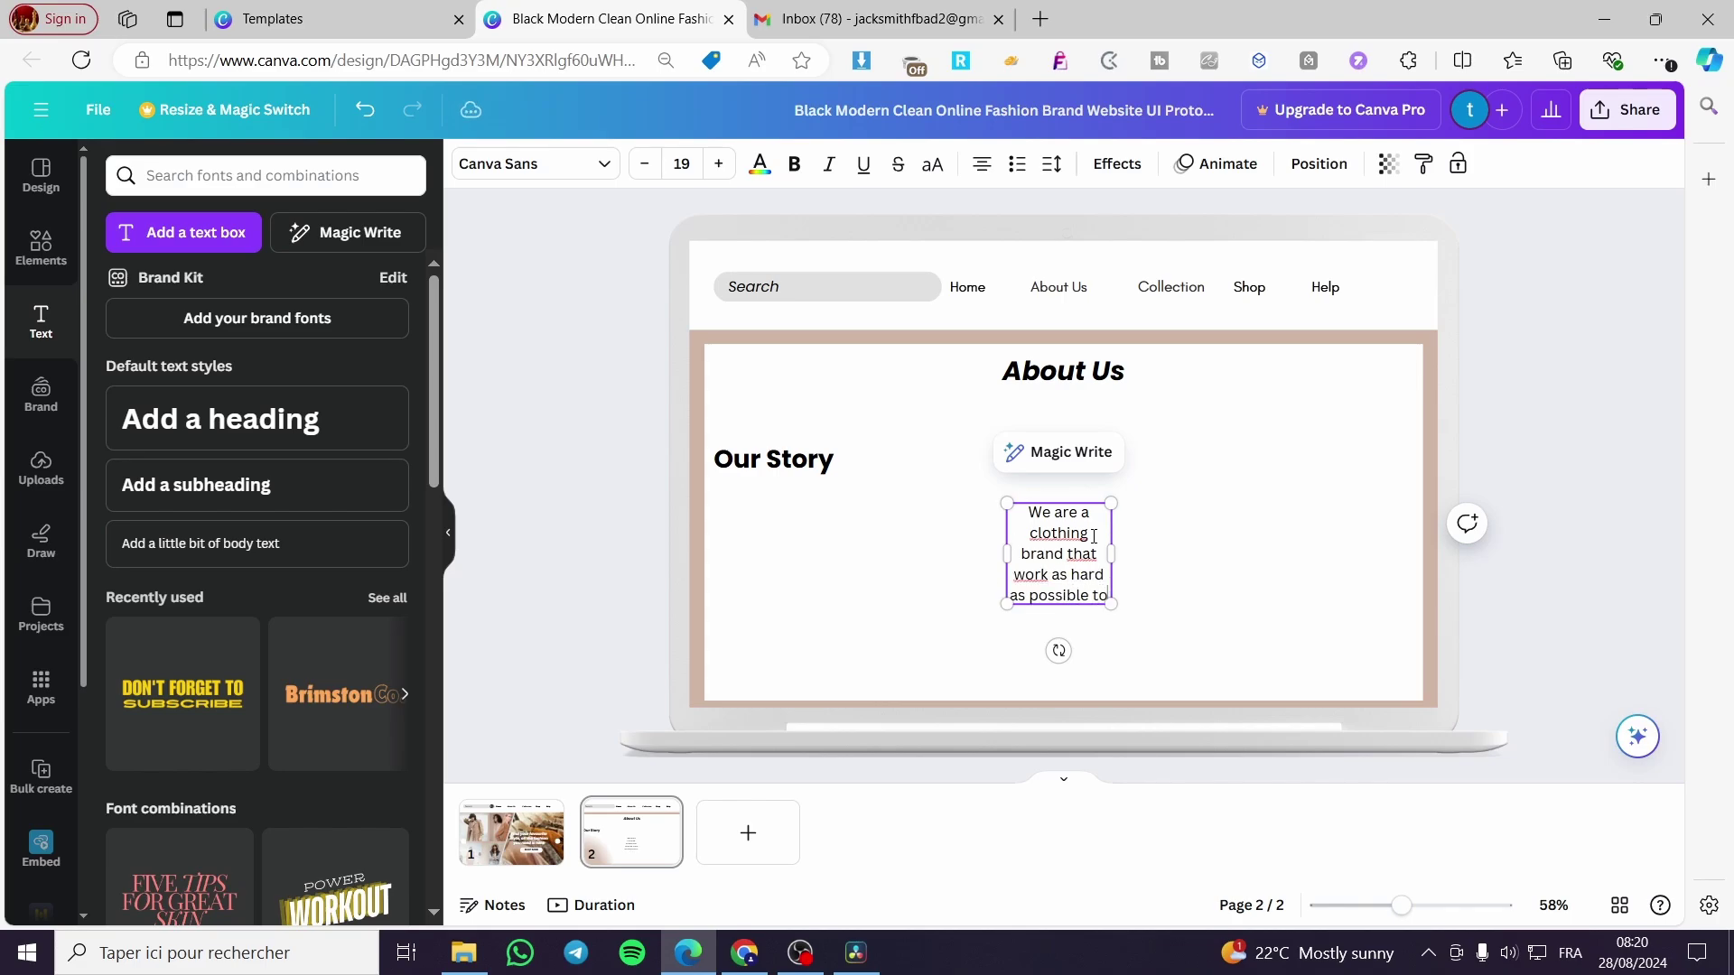
text( make)
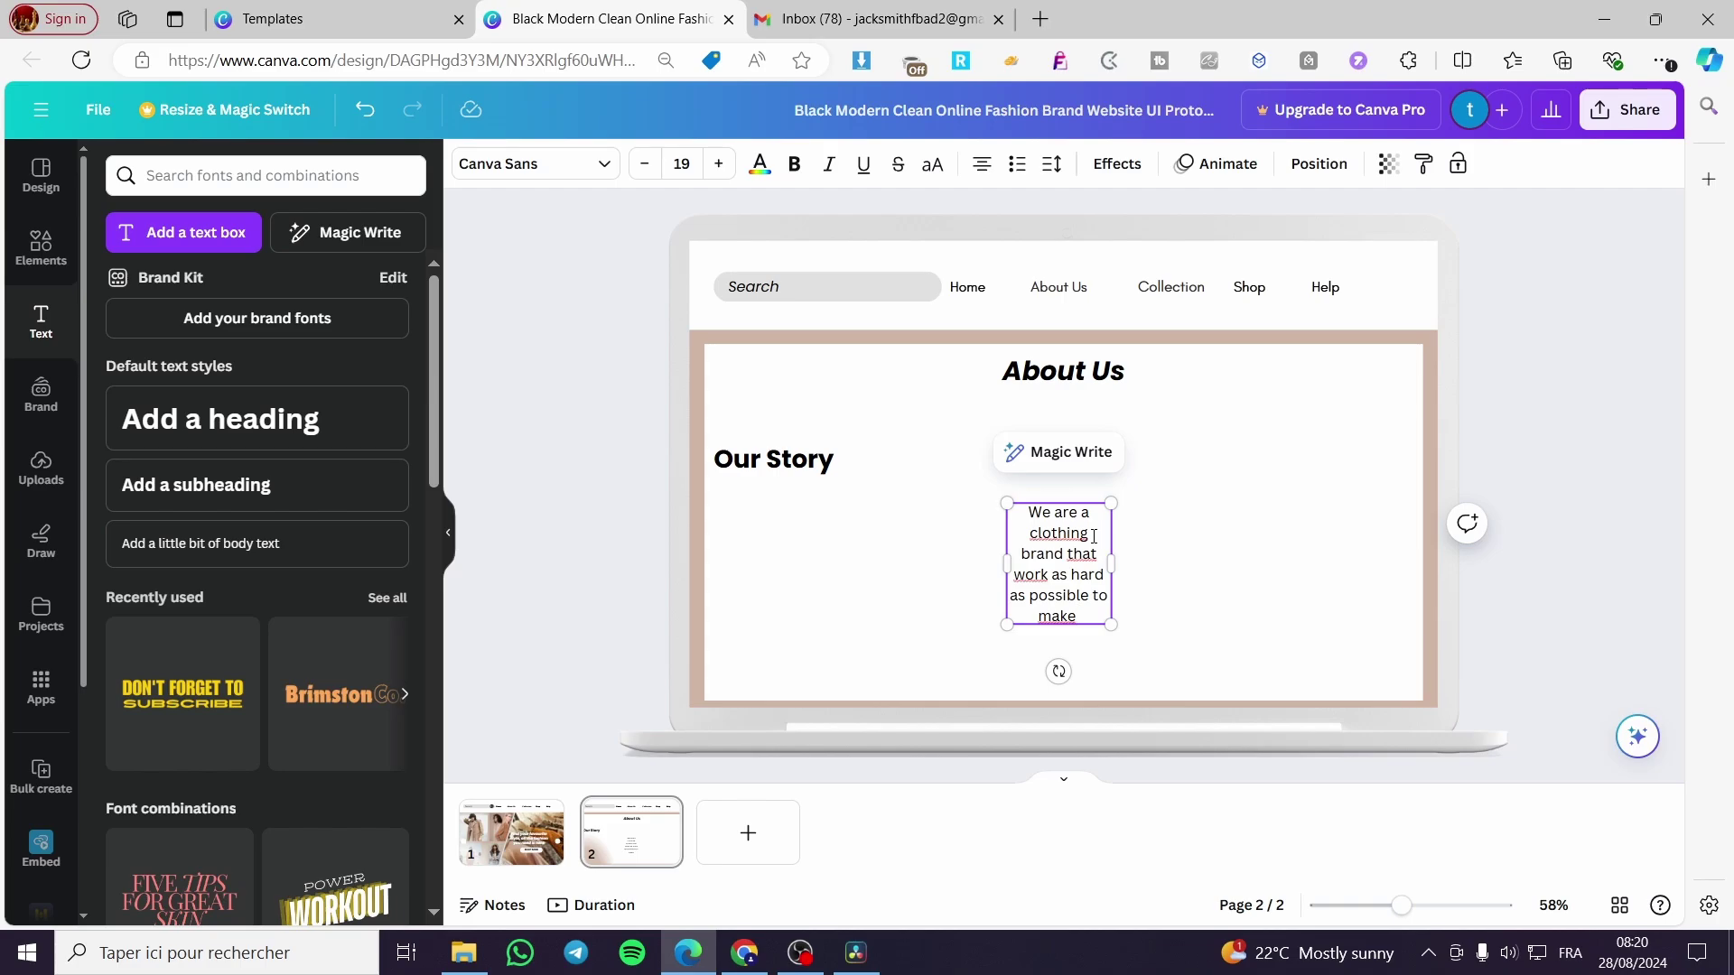
text( sd something u)
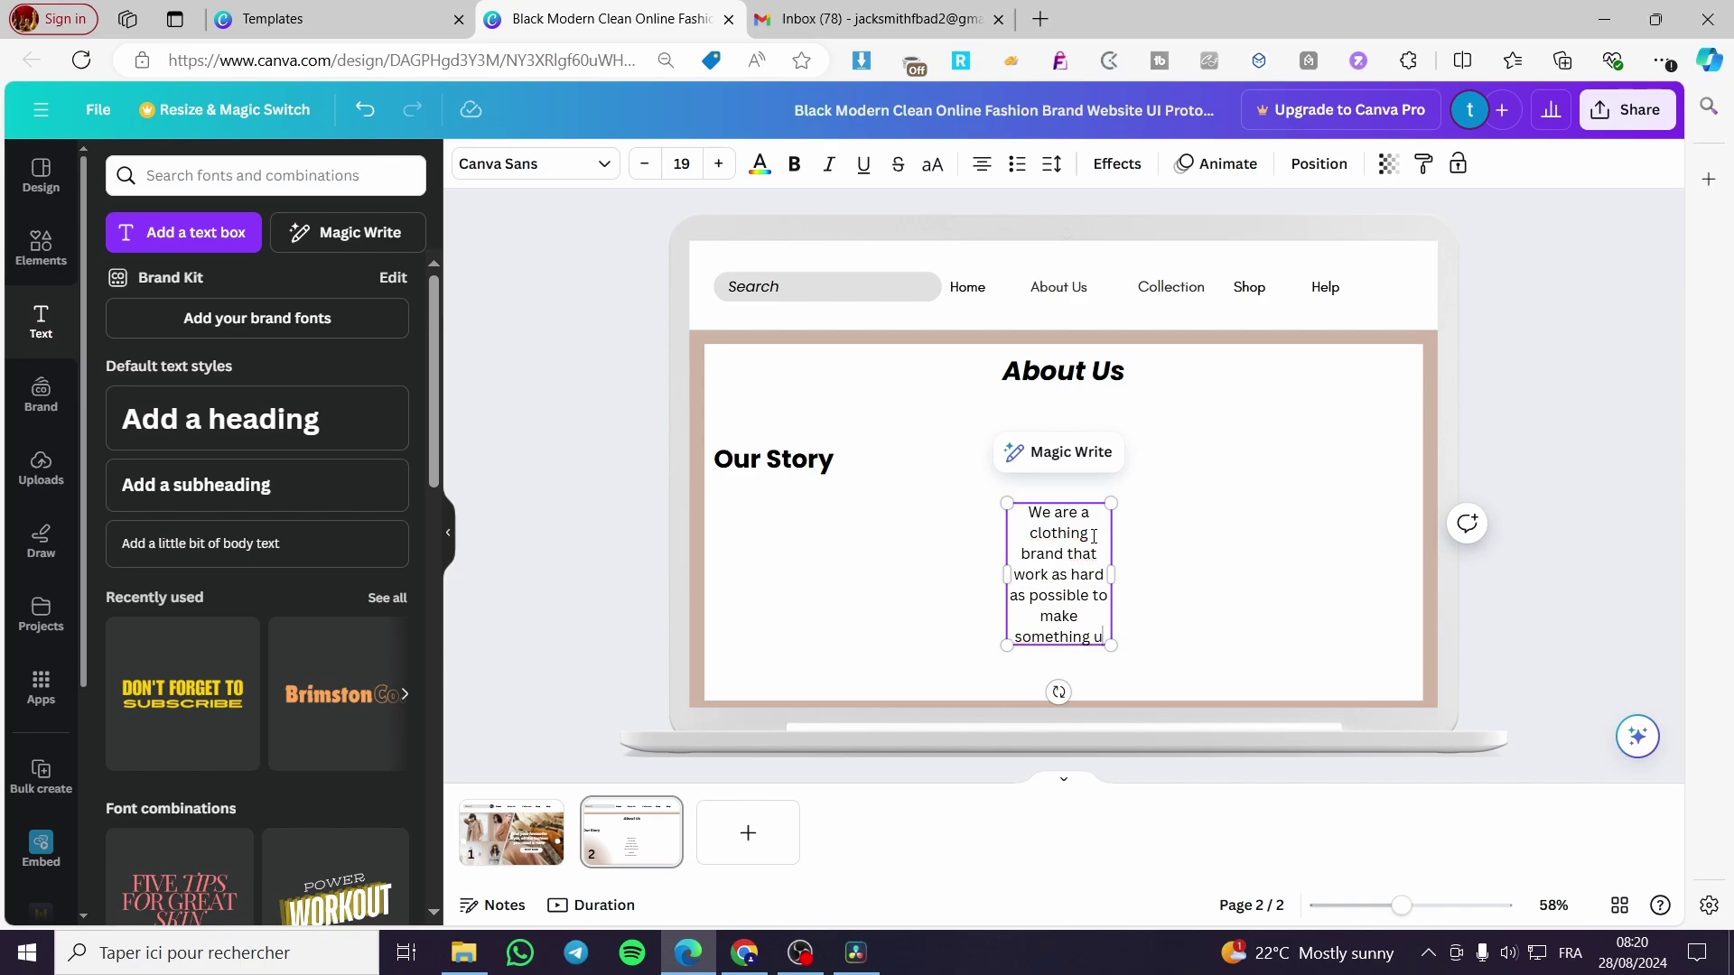
text(nique)
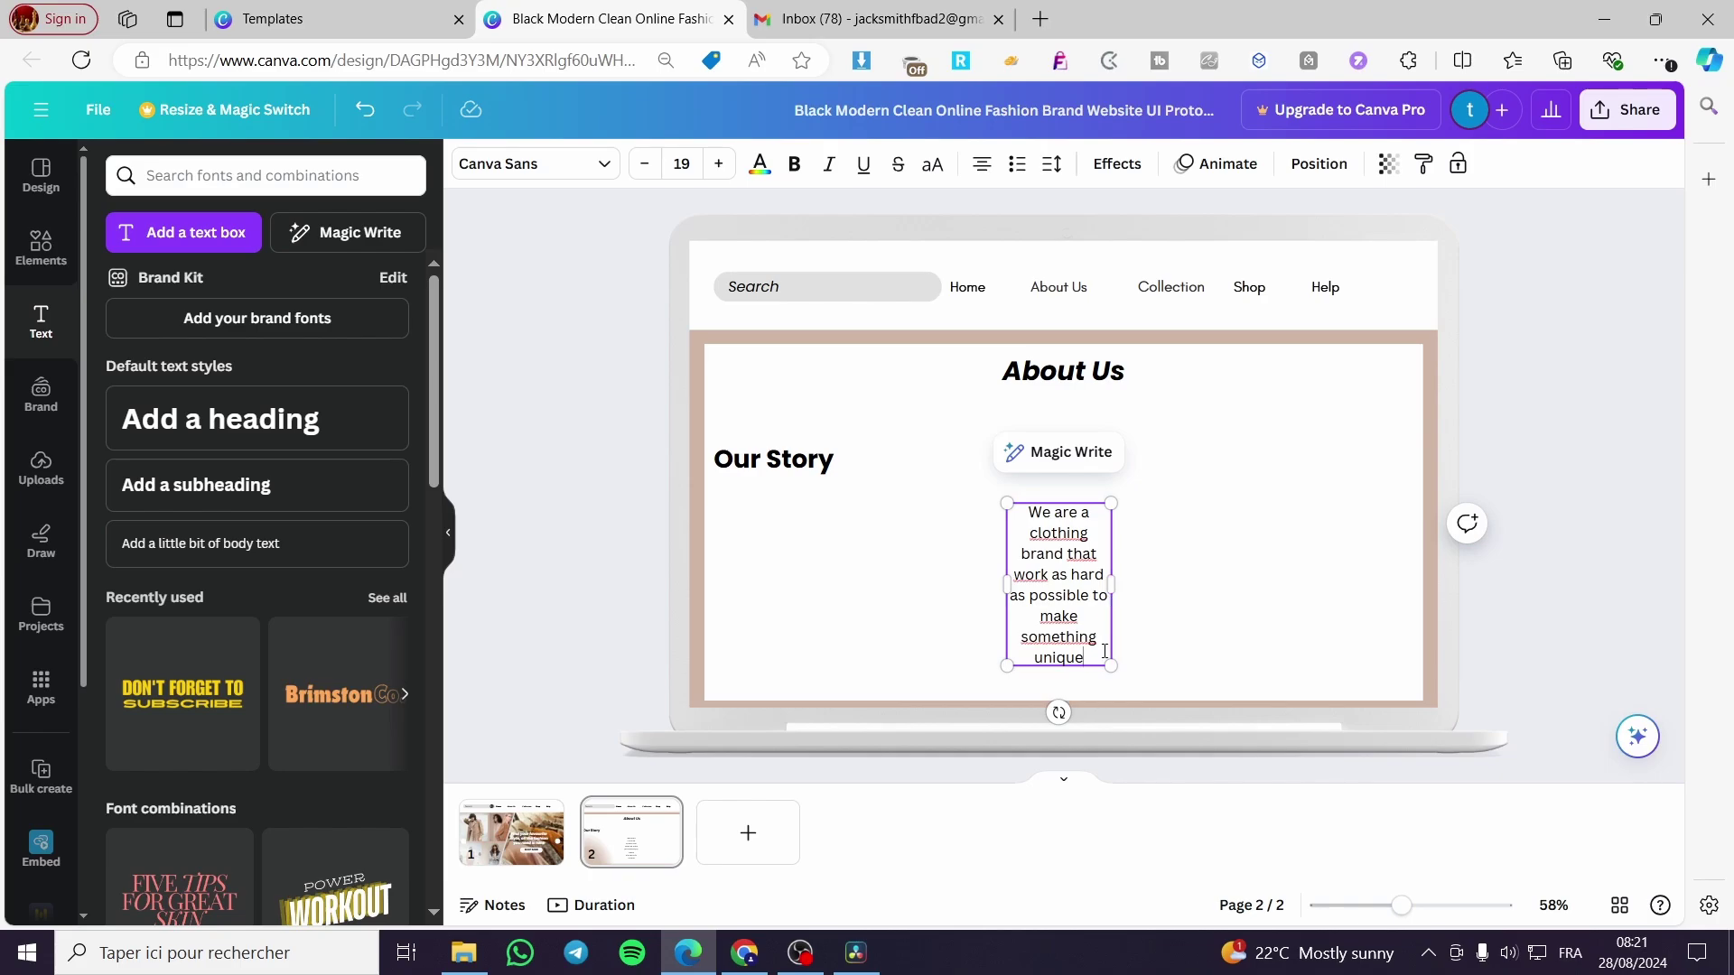
text(to the world)
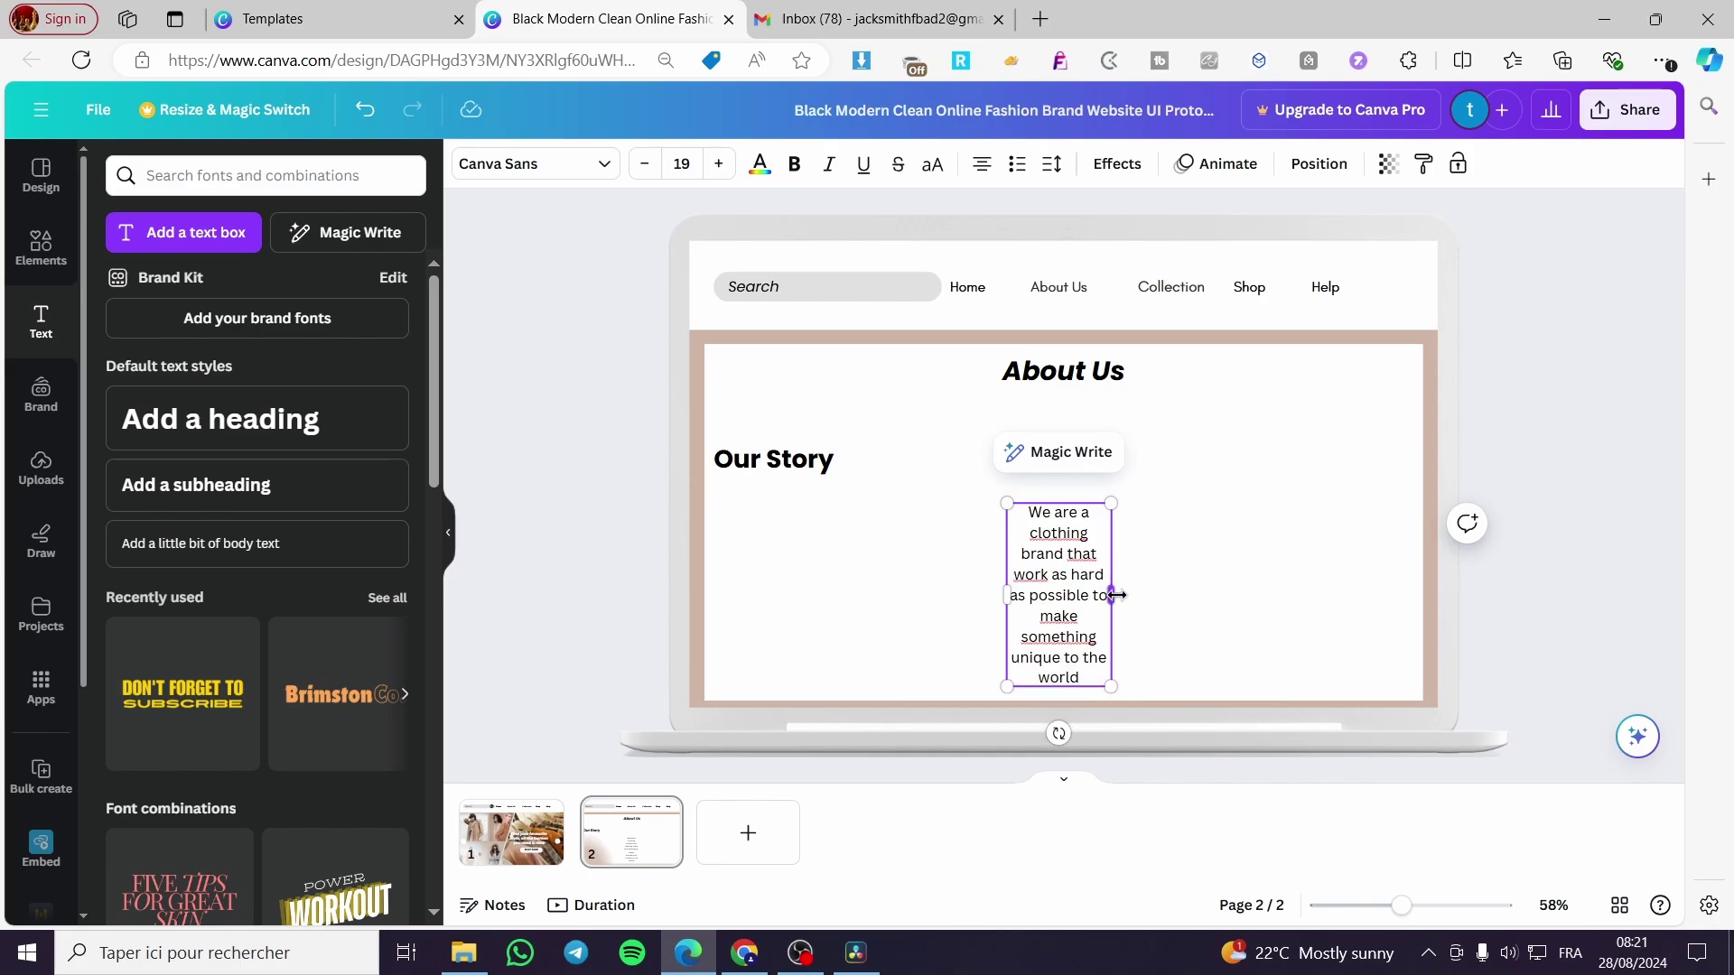
Step: Widen and enlarge the brand description into four lines filling the area below the Our Story subheading
drag(1117, 595, 1223, 595)
drag(1007, 583, 819, 652)
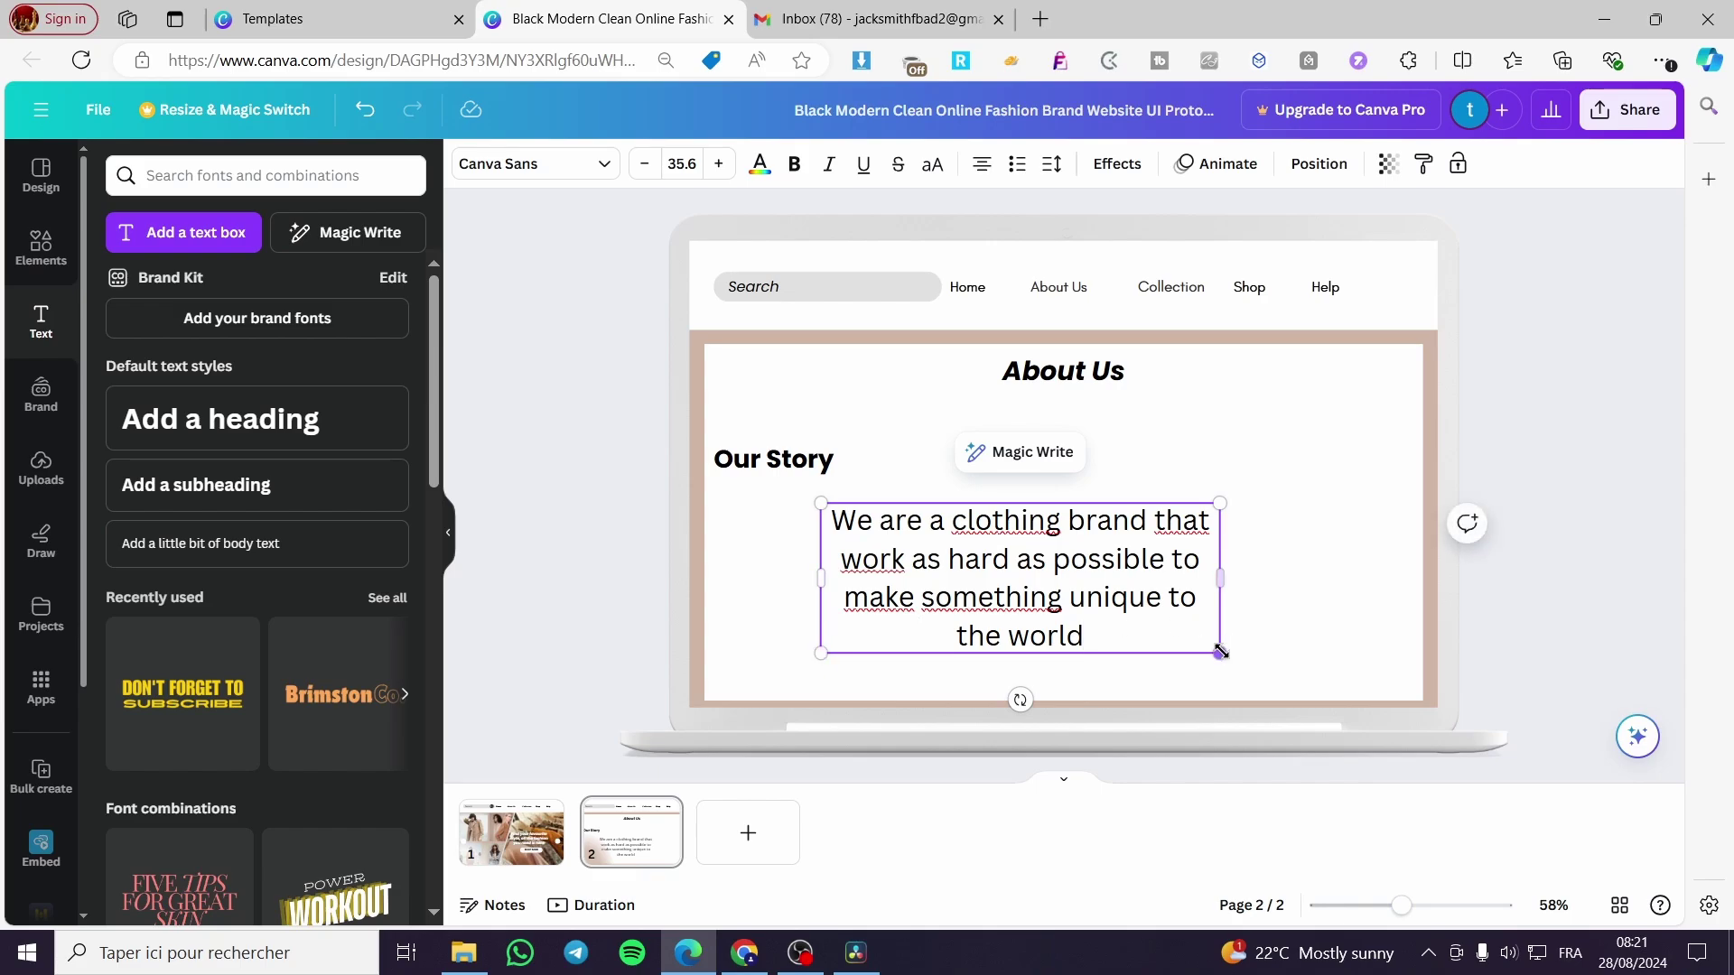
drag(1221, 652, 1277, 666)
mouse_move(1158, 584)
mouse_down()
mouse_move(1178, 582)
mouse_move(1166, 575)
mouse_up()
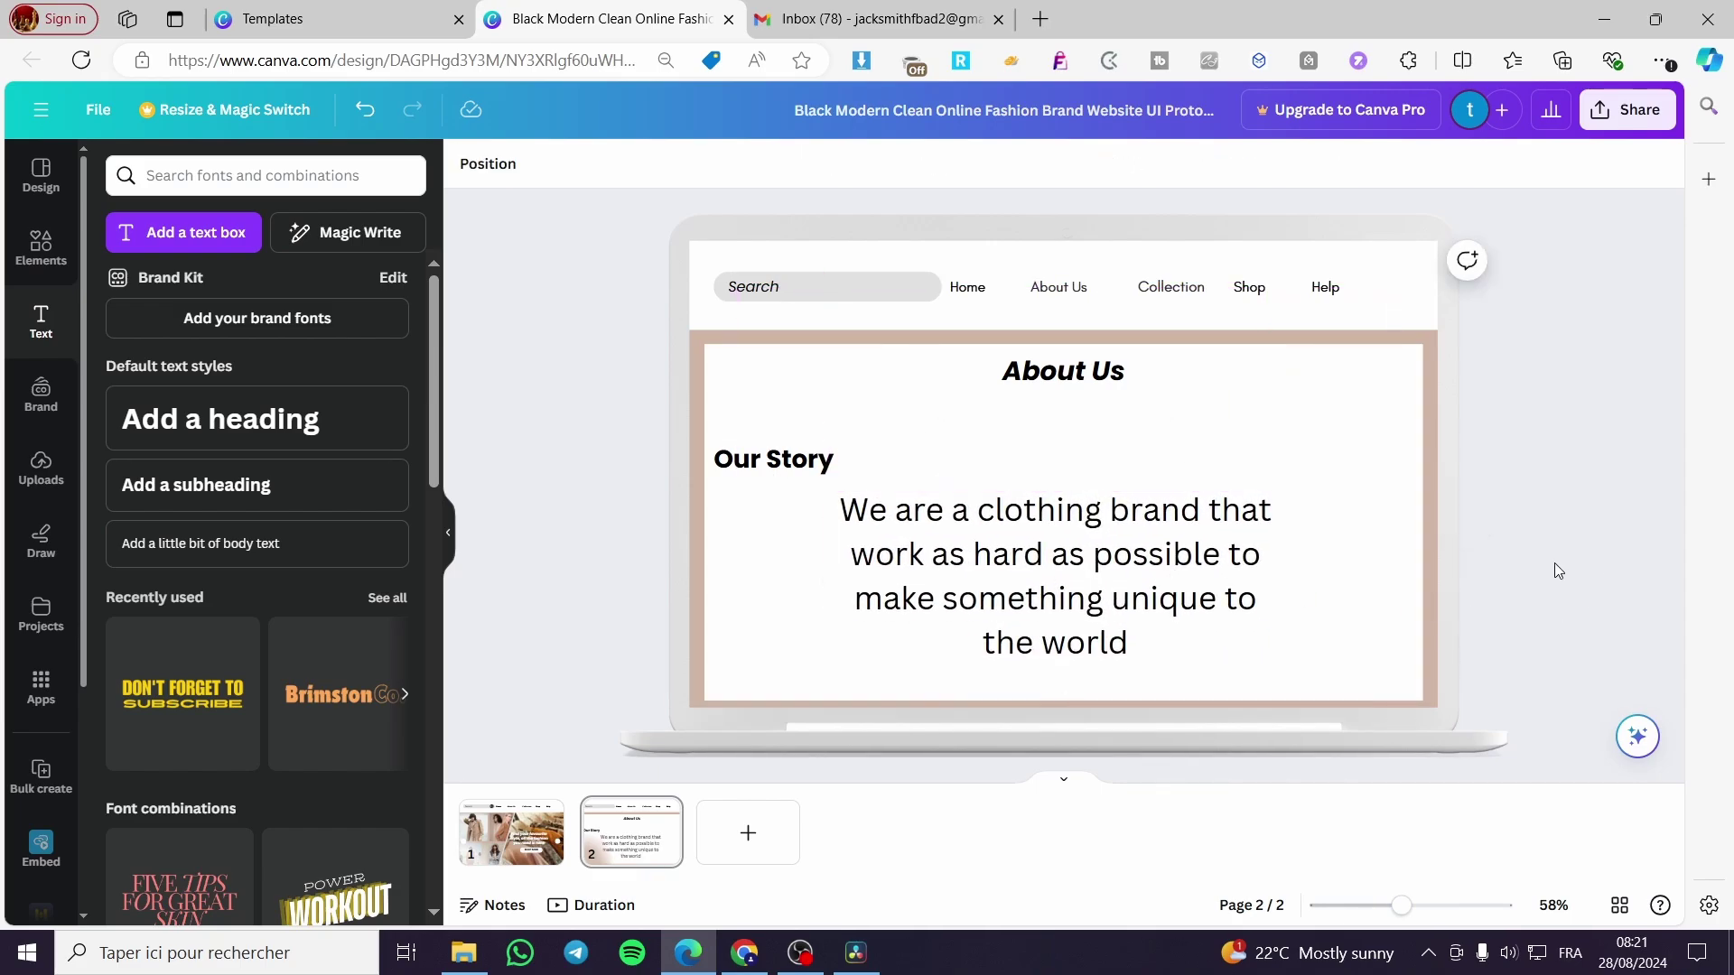
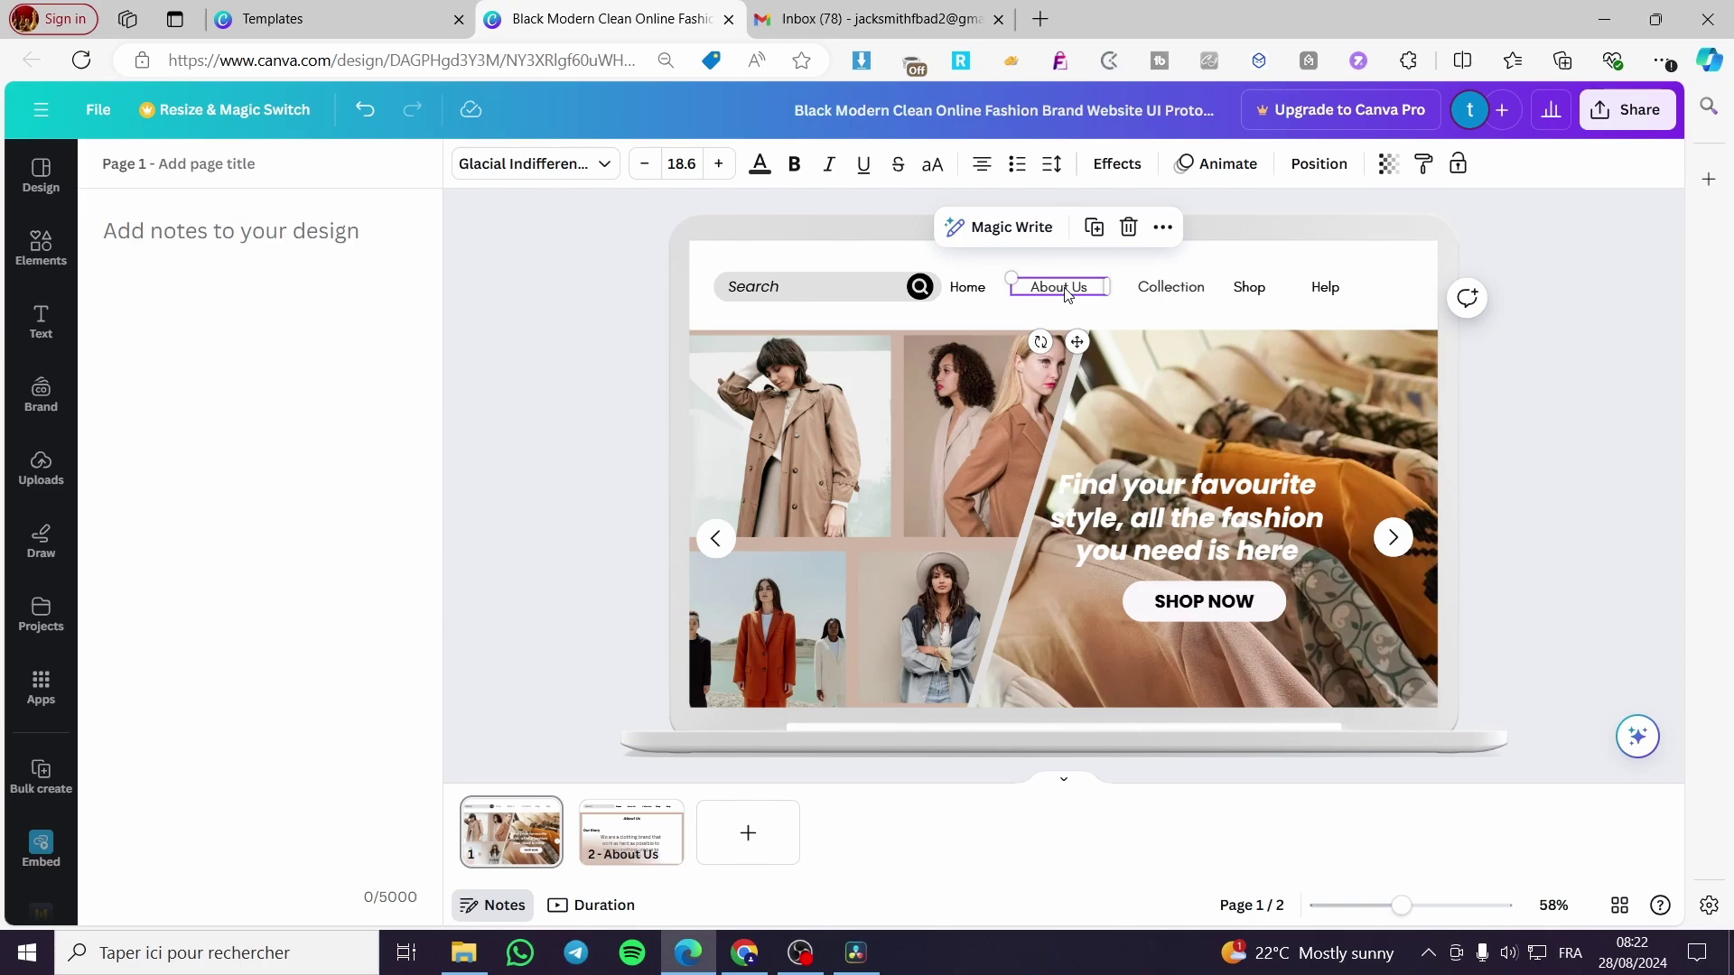
Step: Link the About Us navigation text in page 1's header to the page "2 - About Us"
click(493, 905)
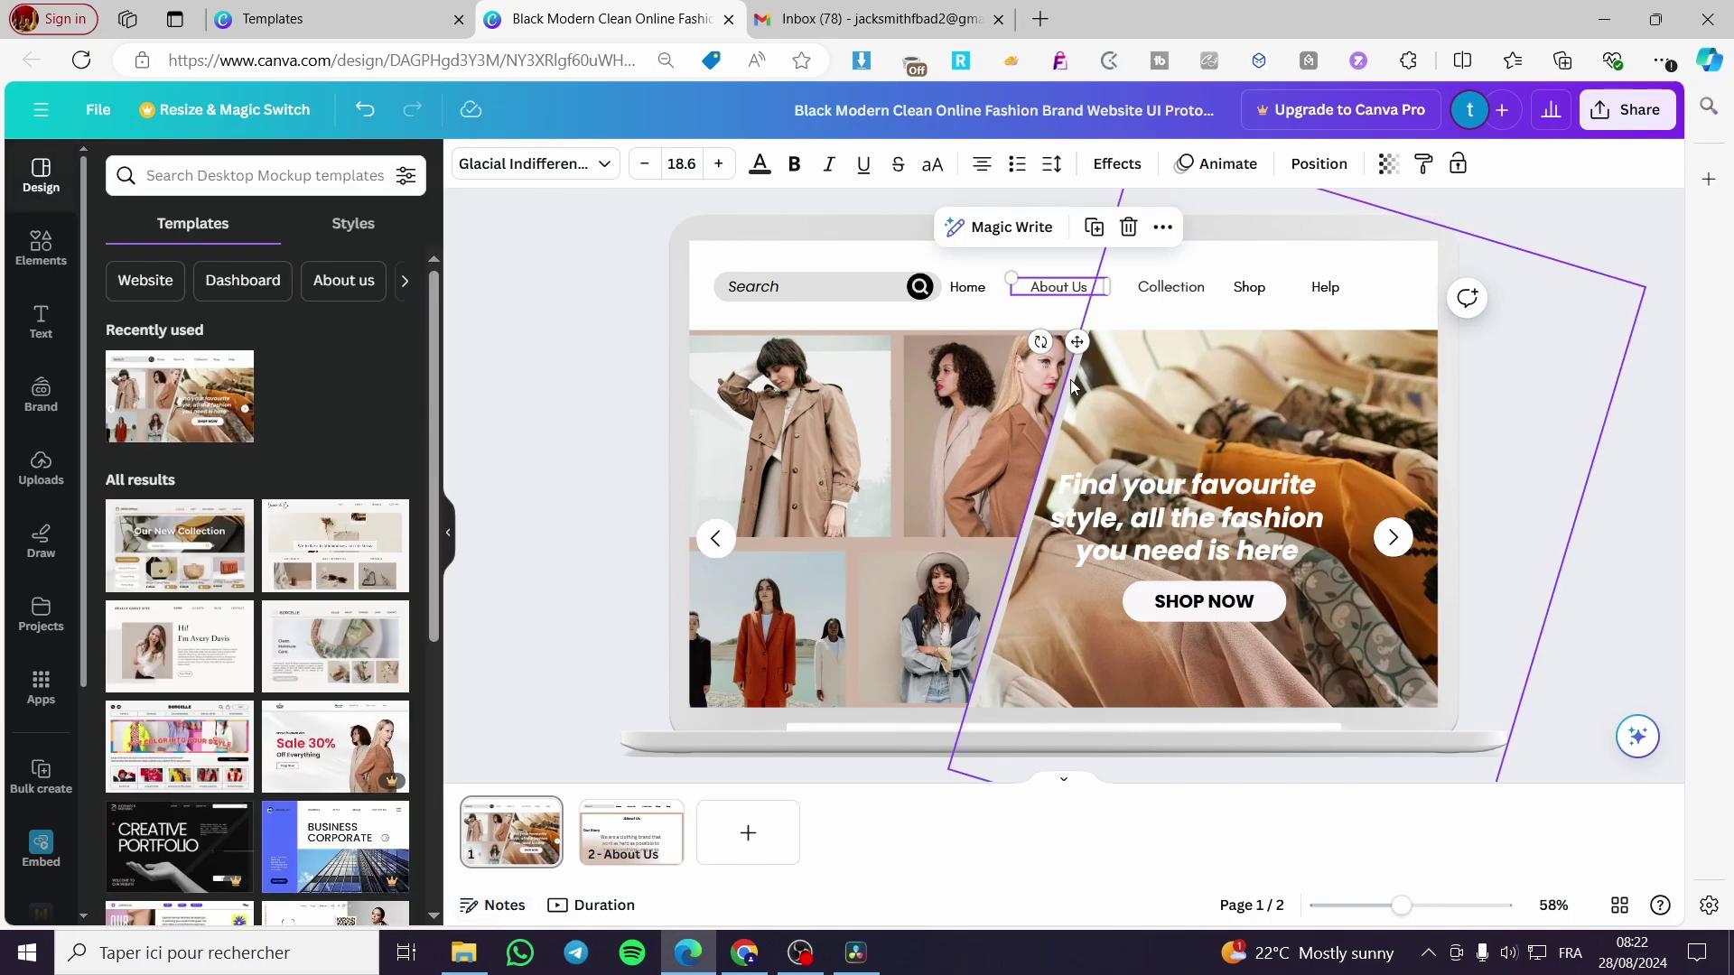
click(1161, 228)
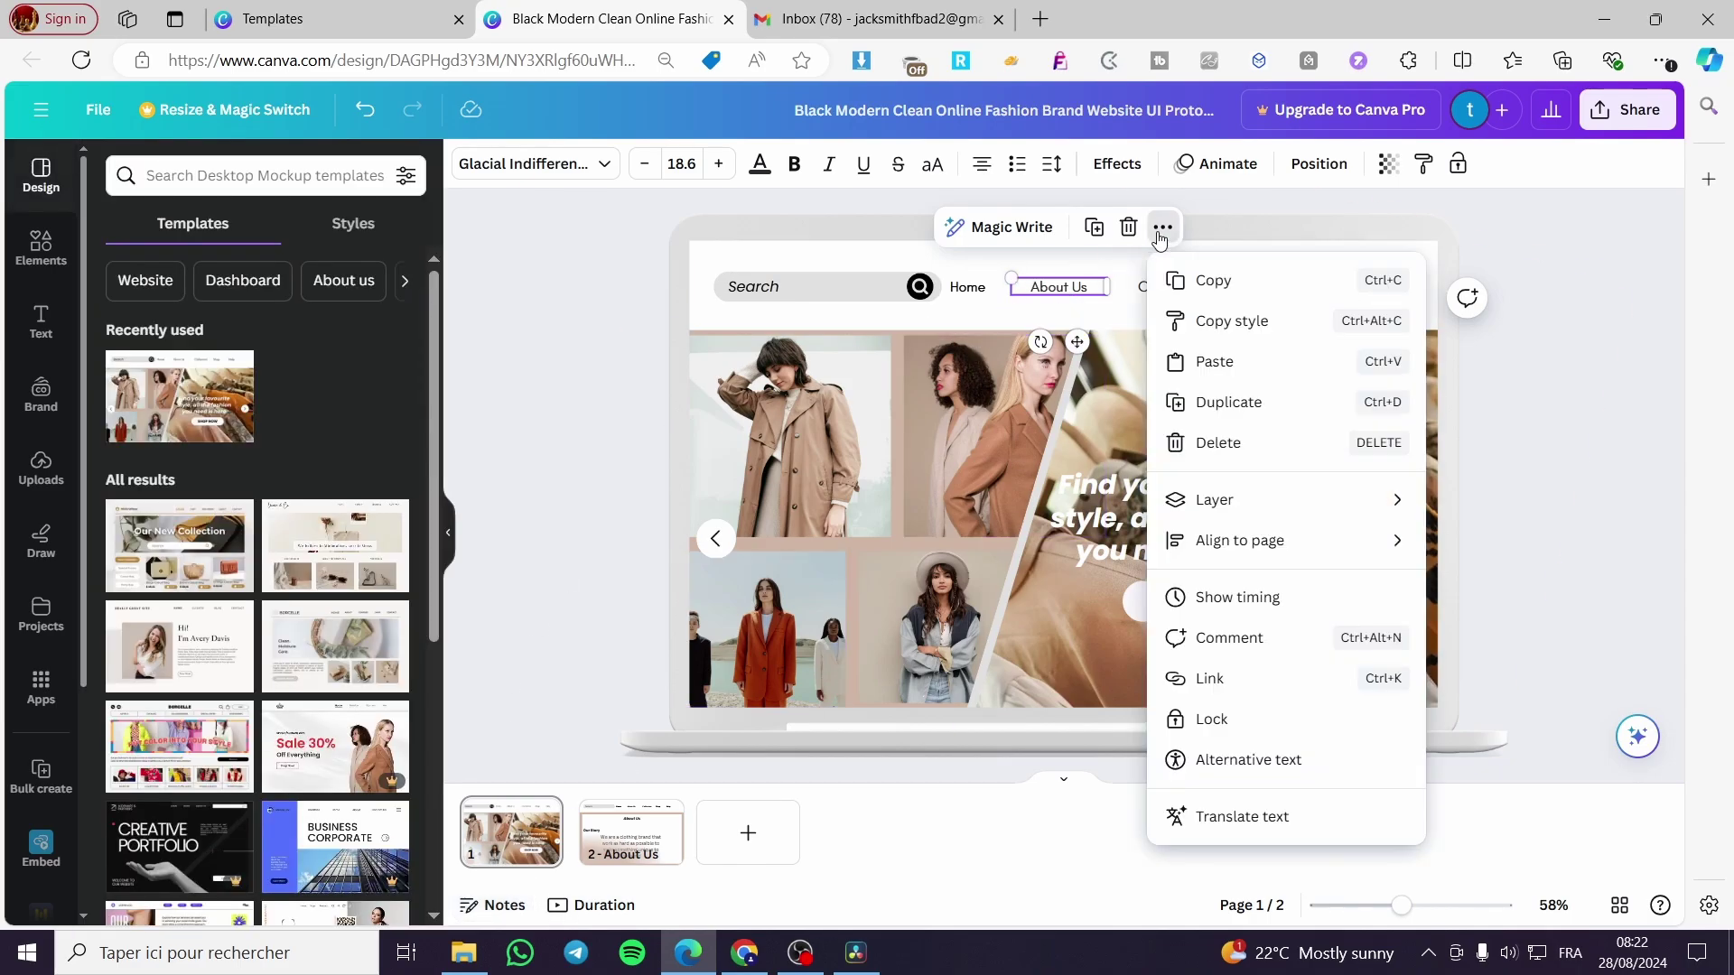
click(1221, 688)
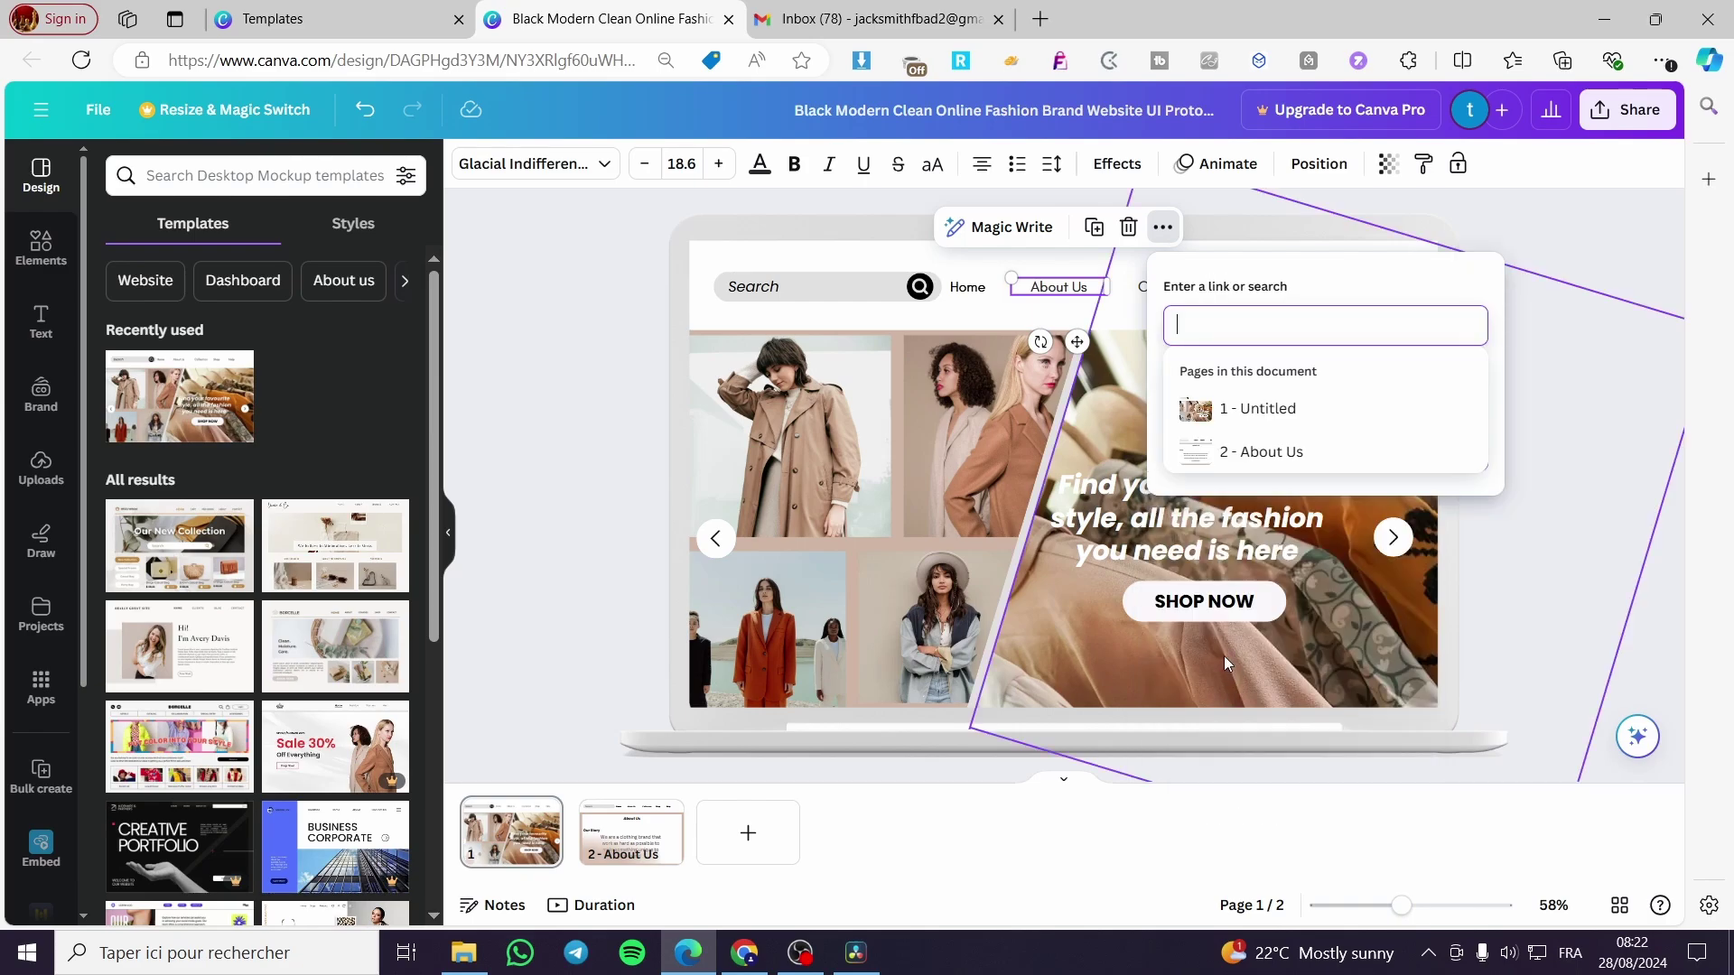
scroll(1439, 445, down, 2)
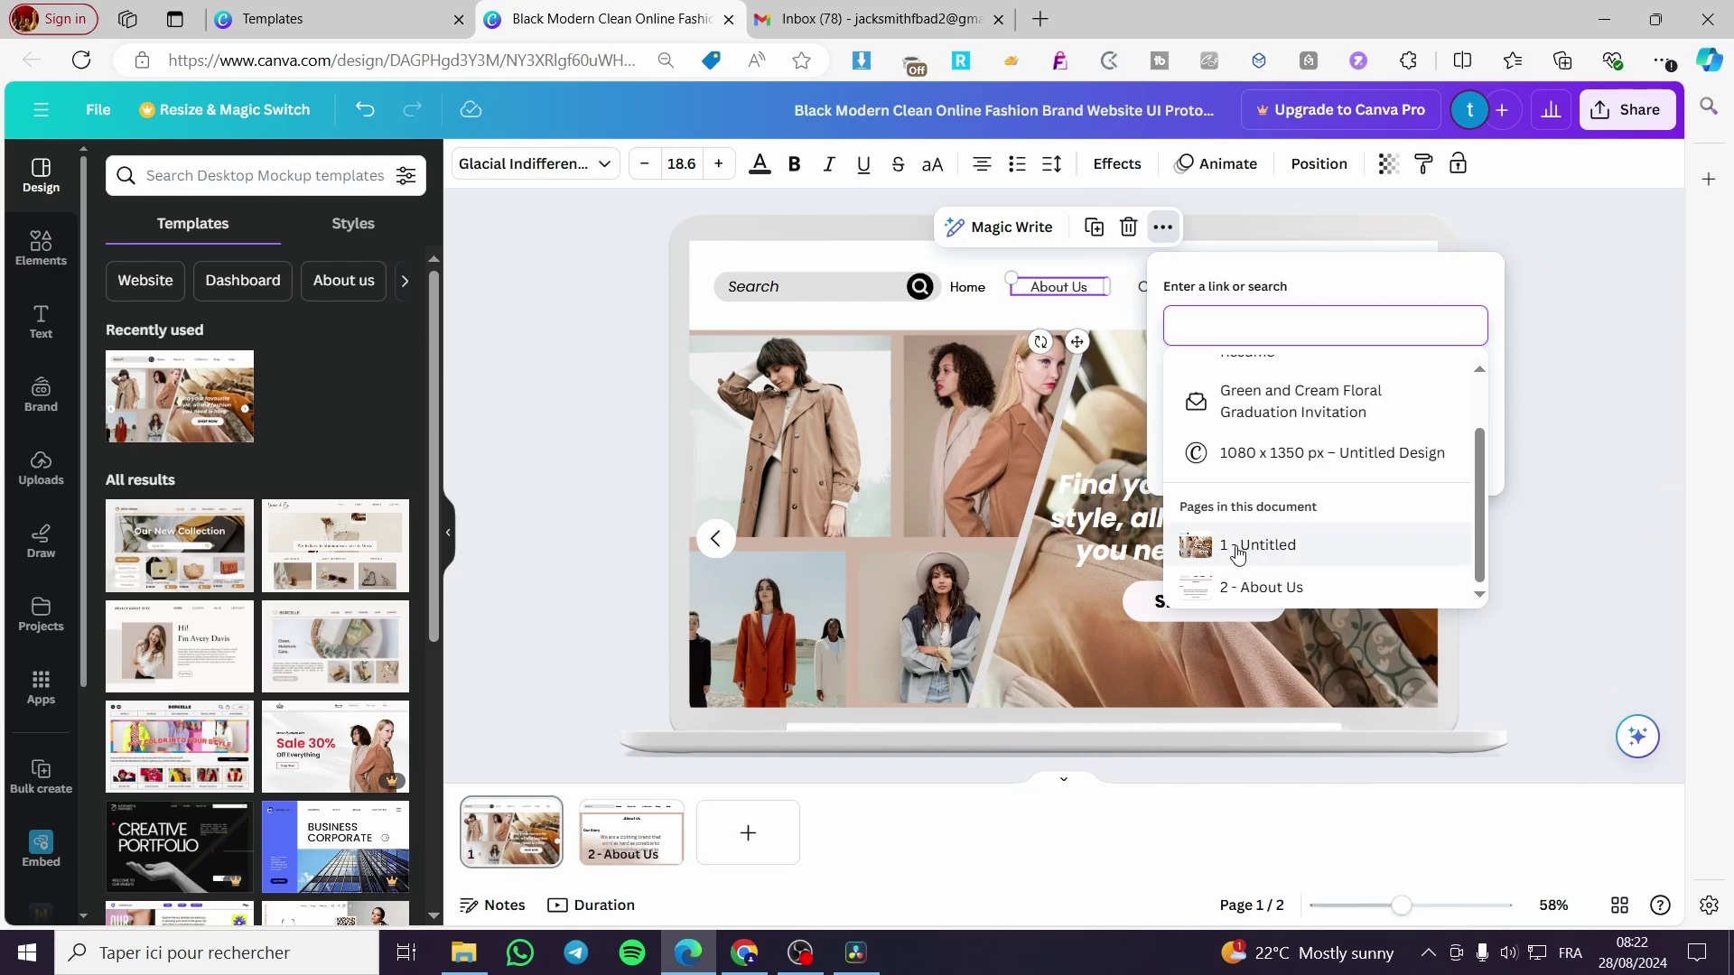
click(1286, 589)
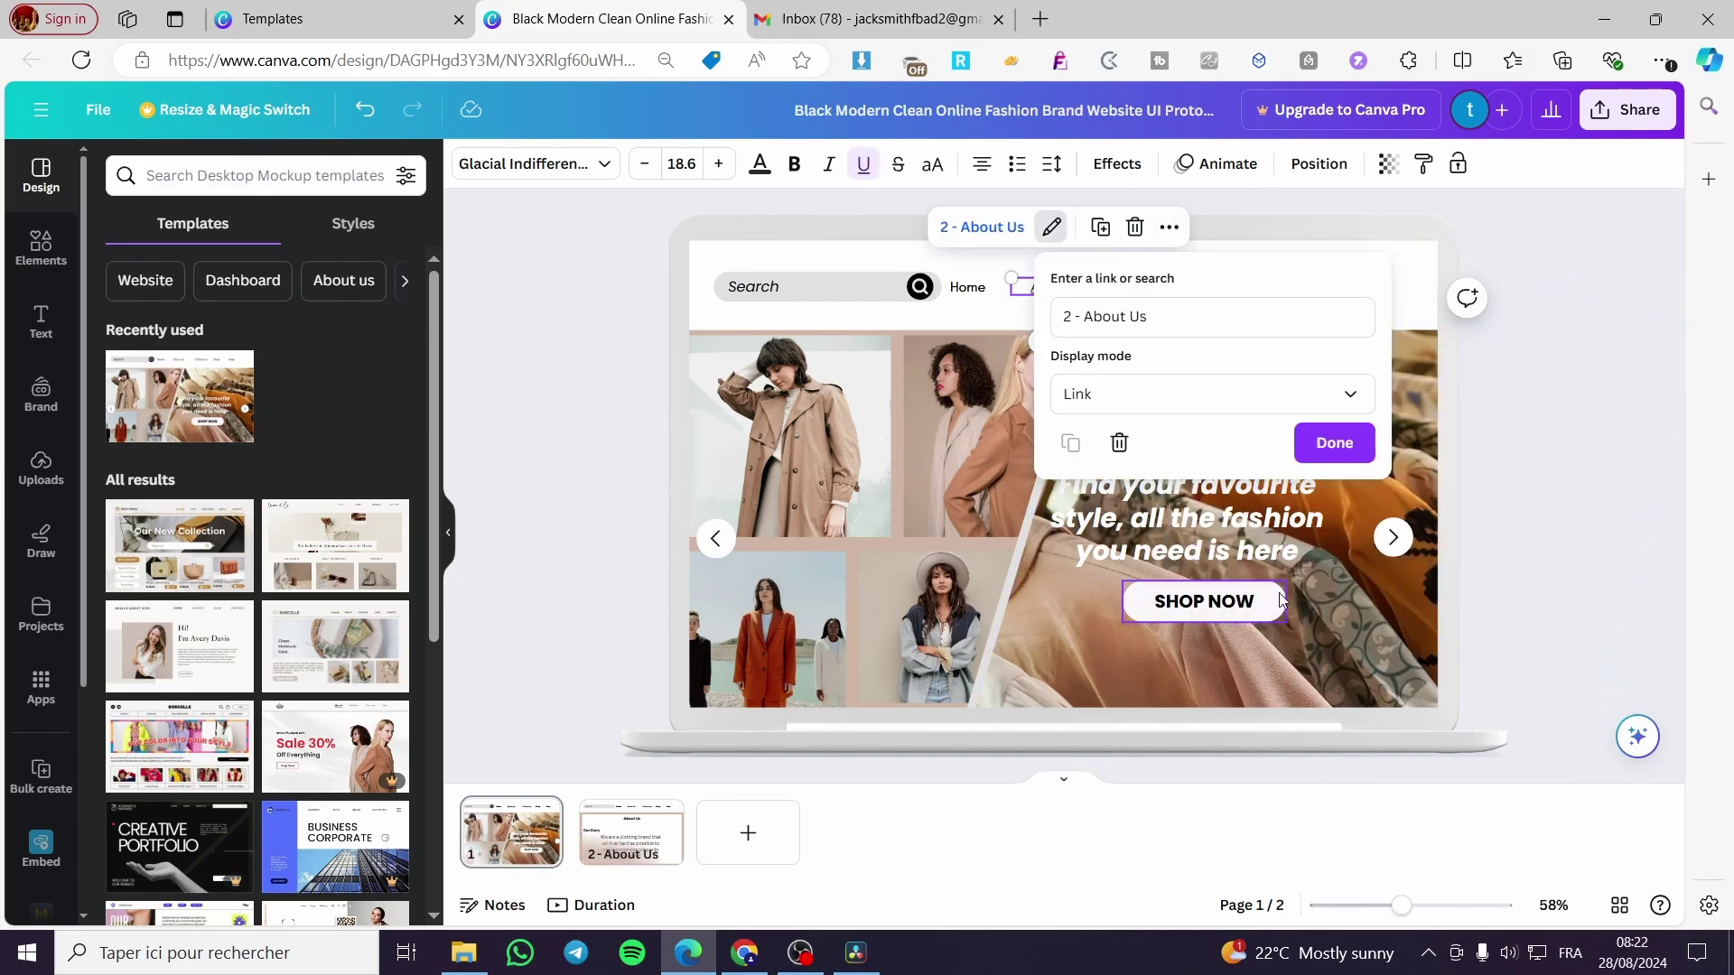
click(1334, 444)
click(1607, 366)
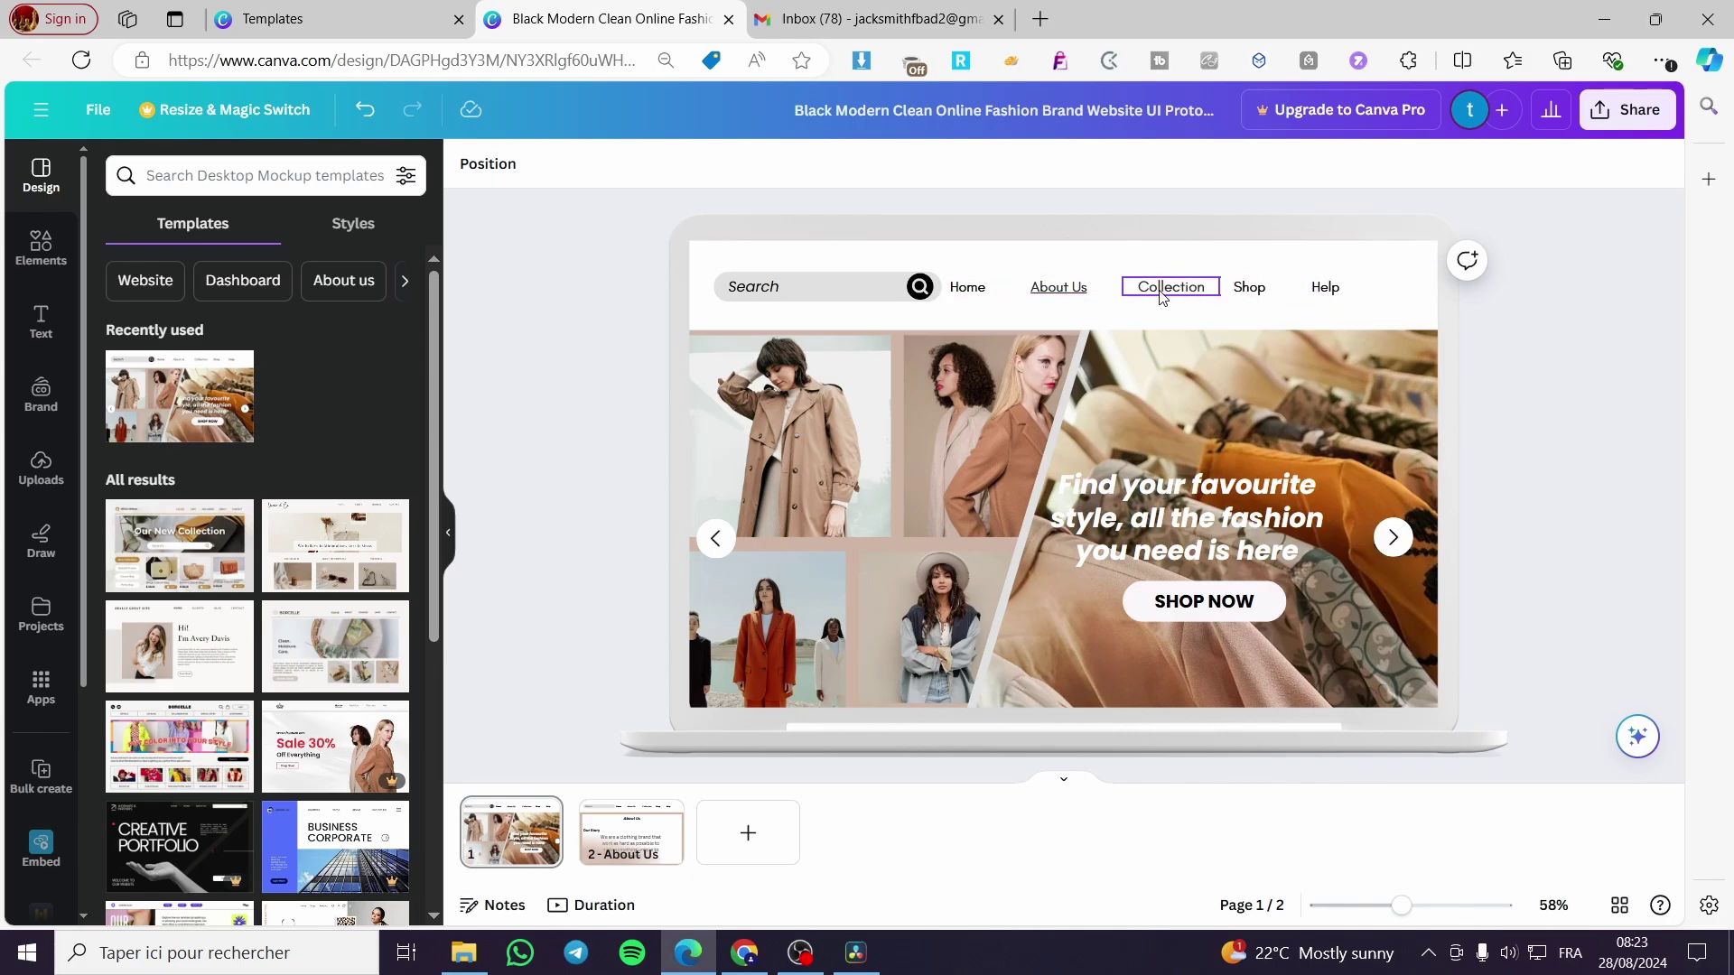
Step: Add a third page to the design and title it "Collection"
click(784, 829)
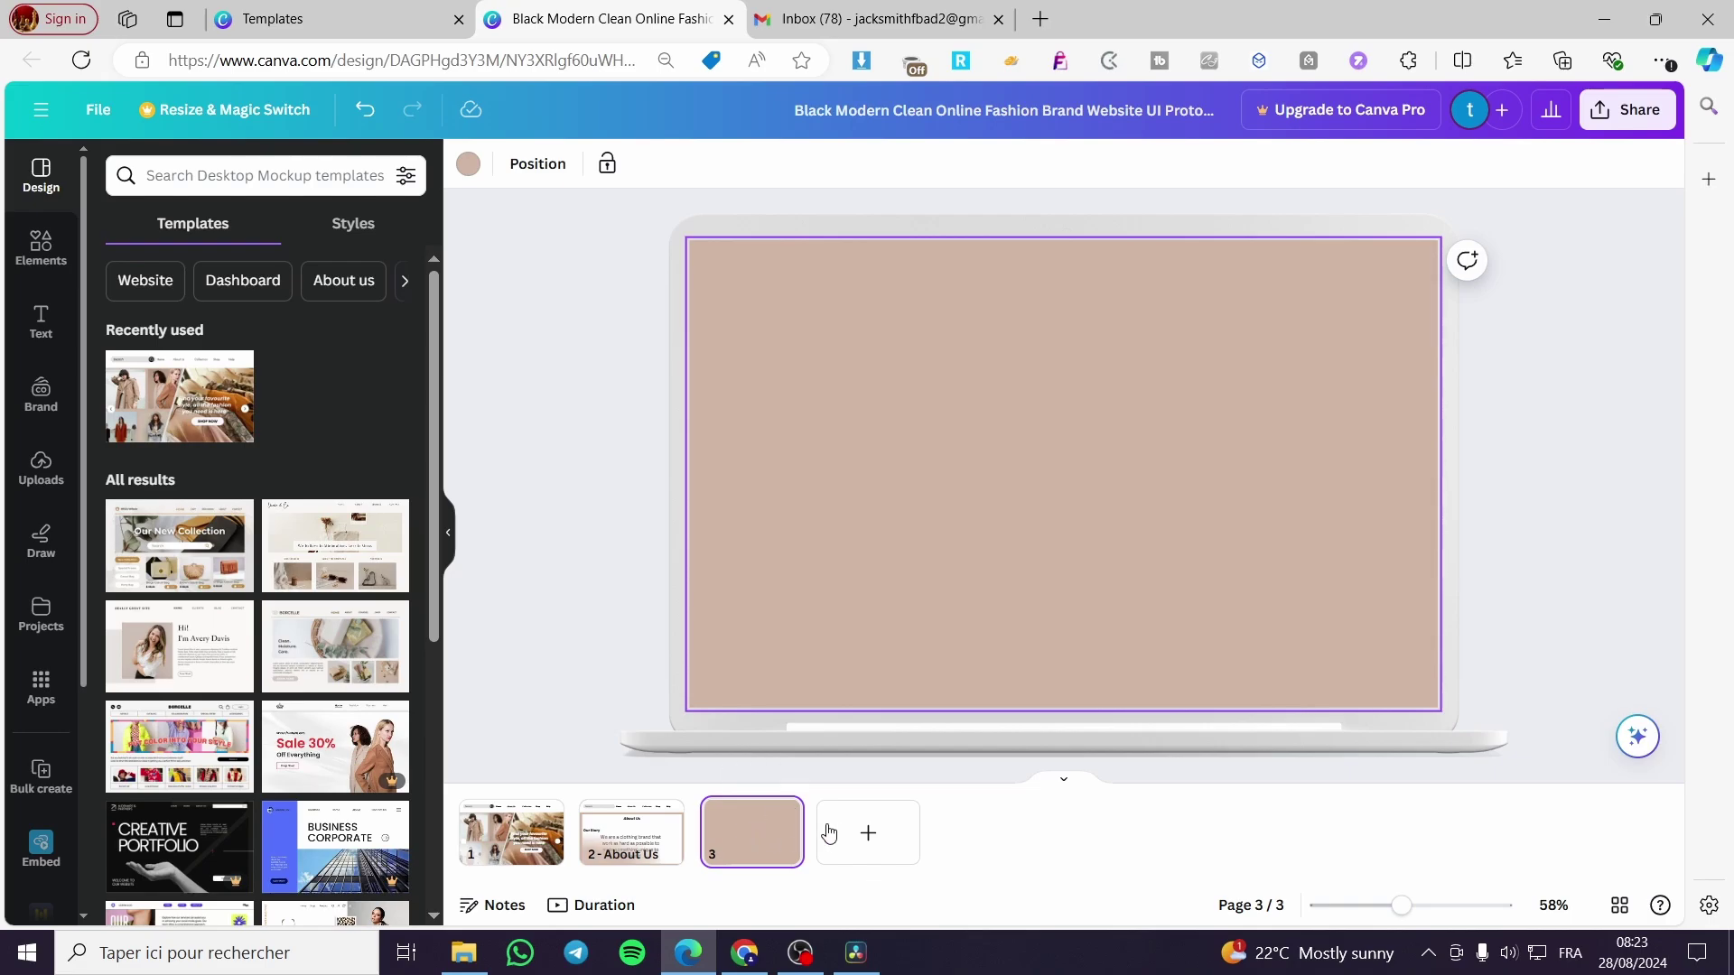
click(492, 917)
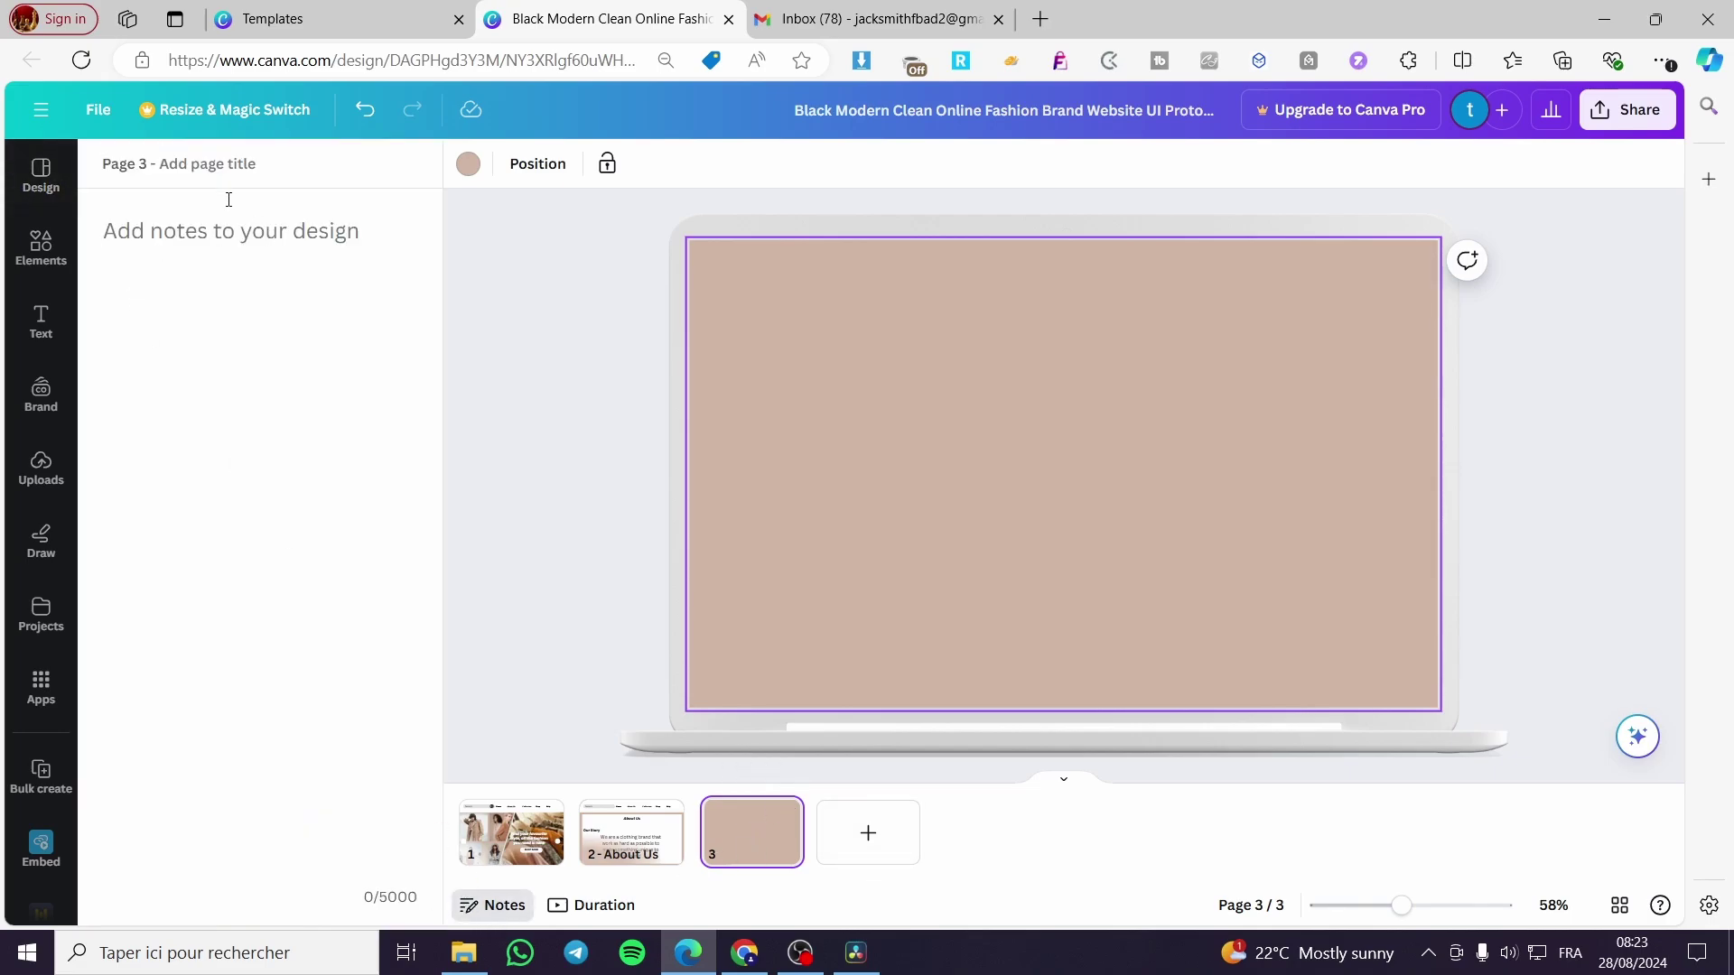
click(272, 182)
Step: Link the Collection navigation text in page 1's header to the page "3 - Collection"
click(533, 844)
click(1173, 291)
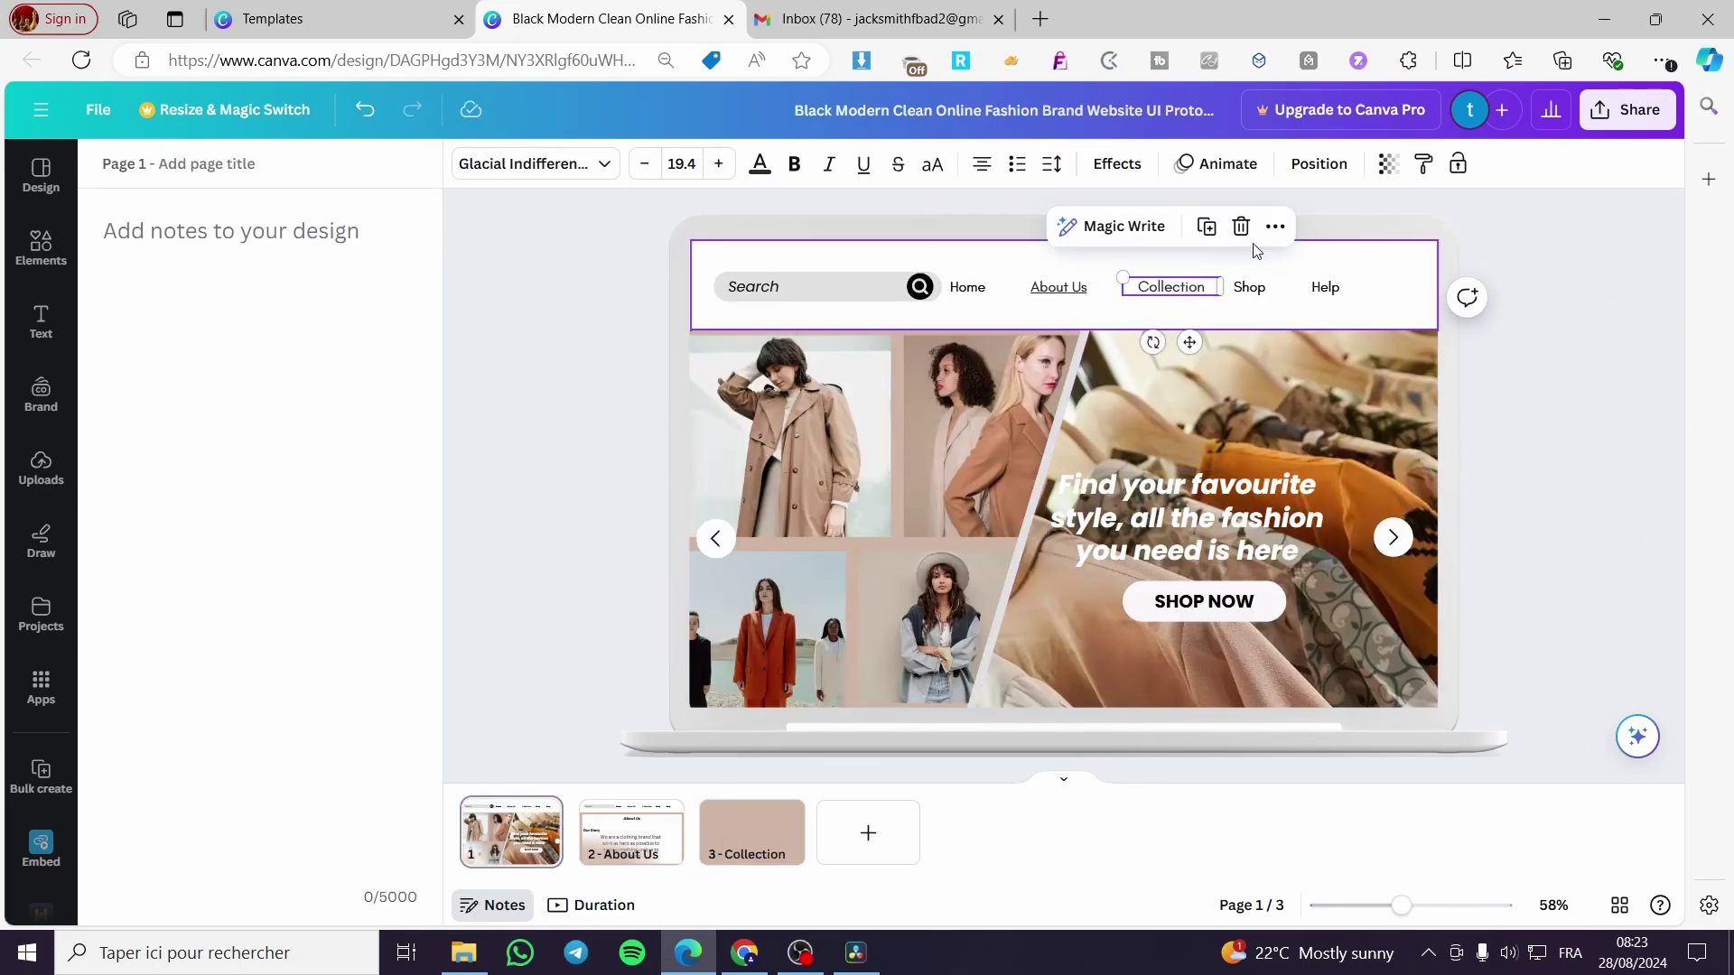
click(1275, 226)
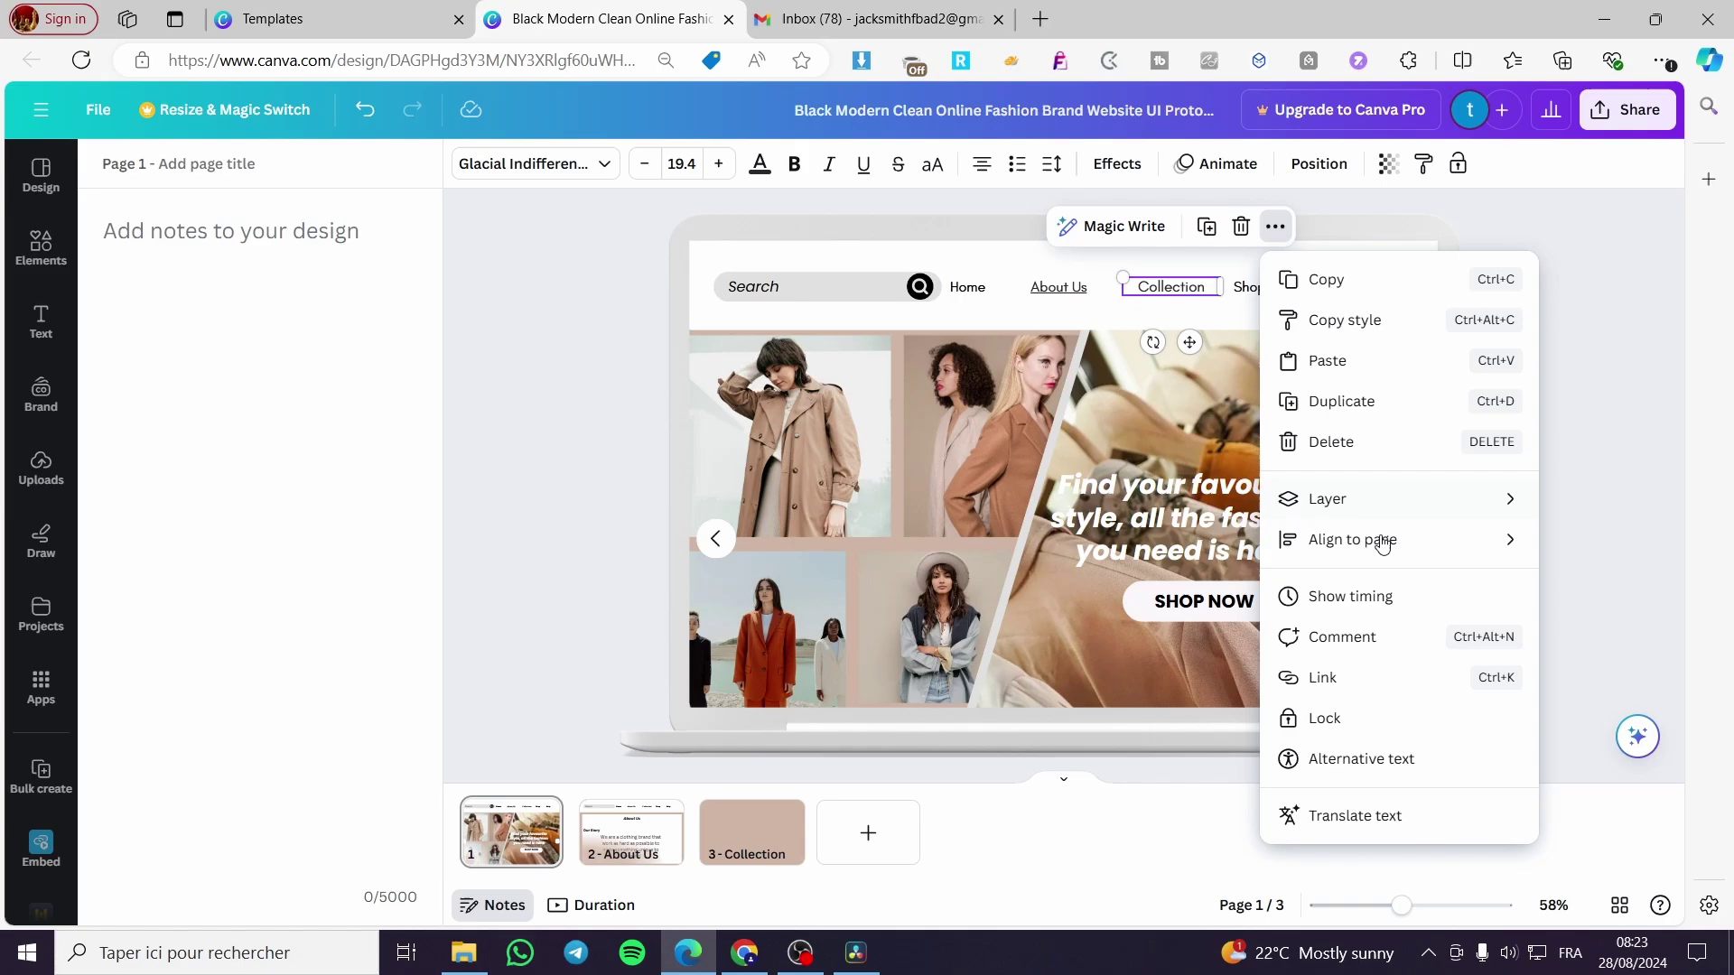
click(1384, 677)
scroll(1424, 500, down, 3)
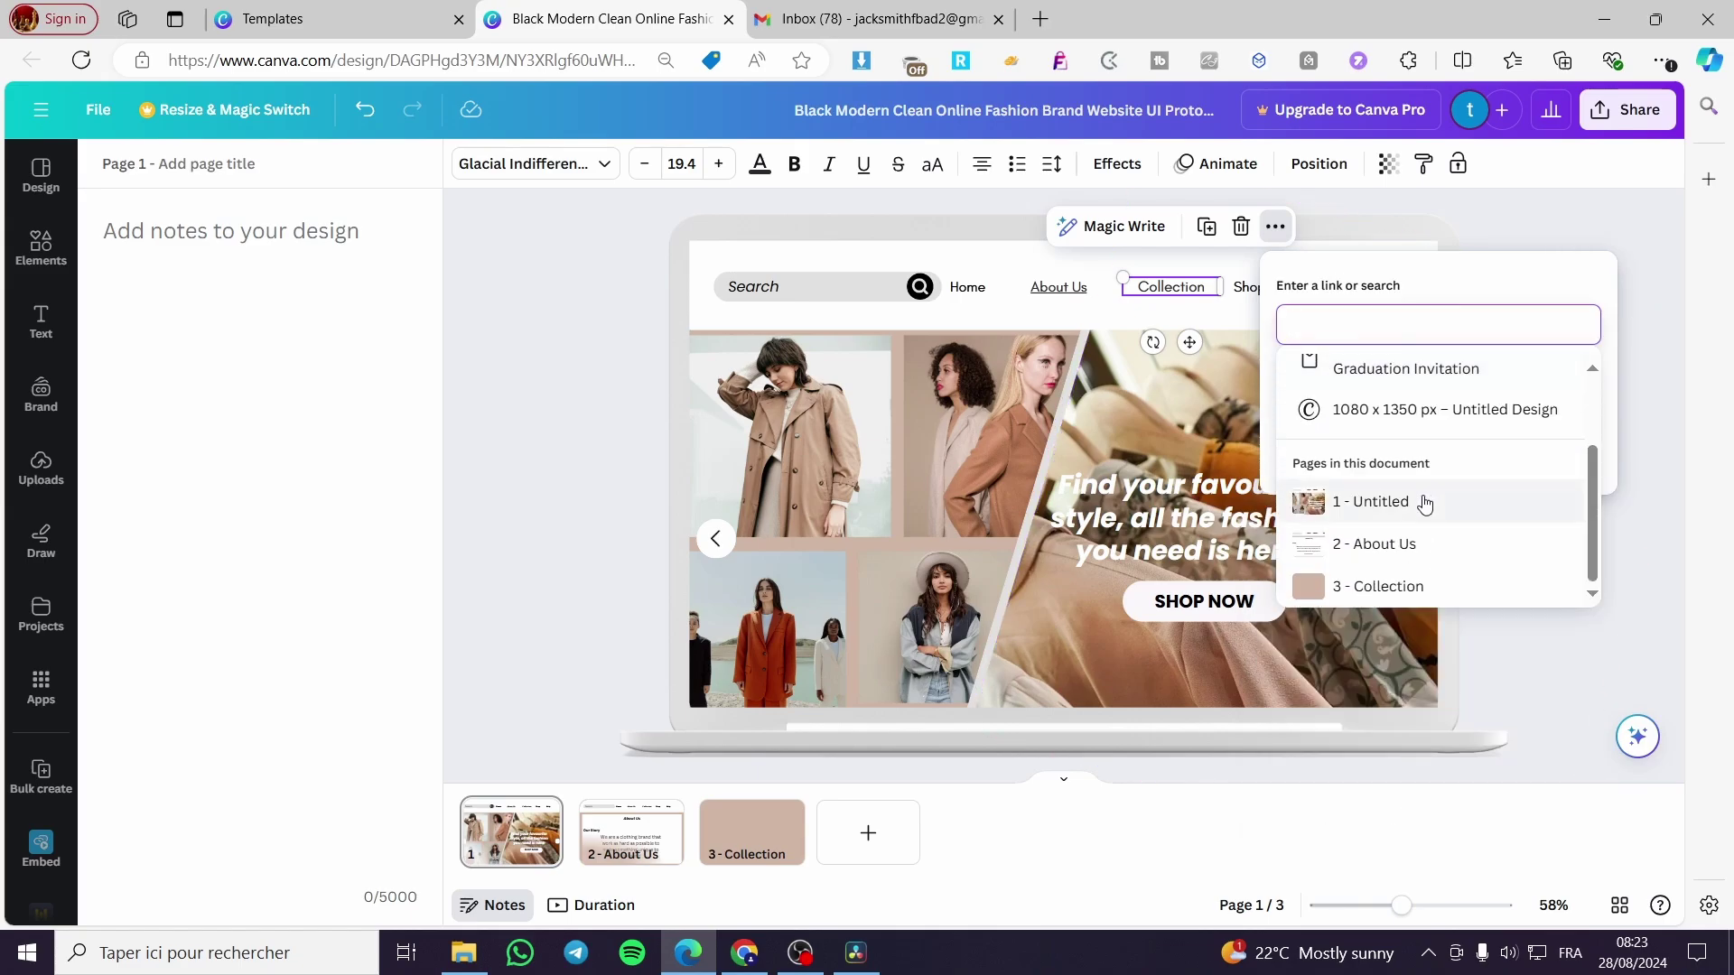
click(1382, 587)
click(1450, 441)
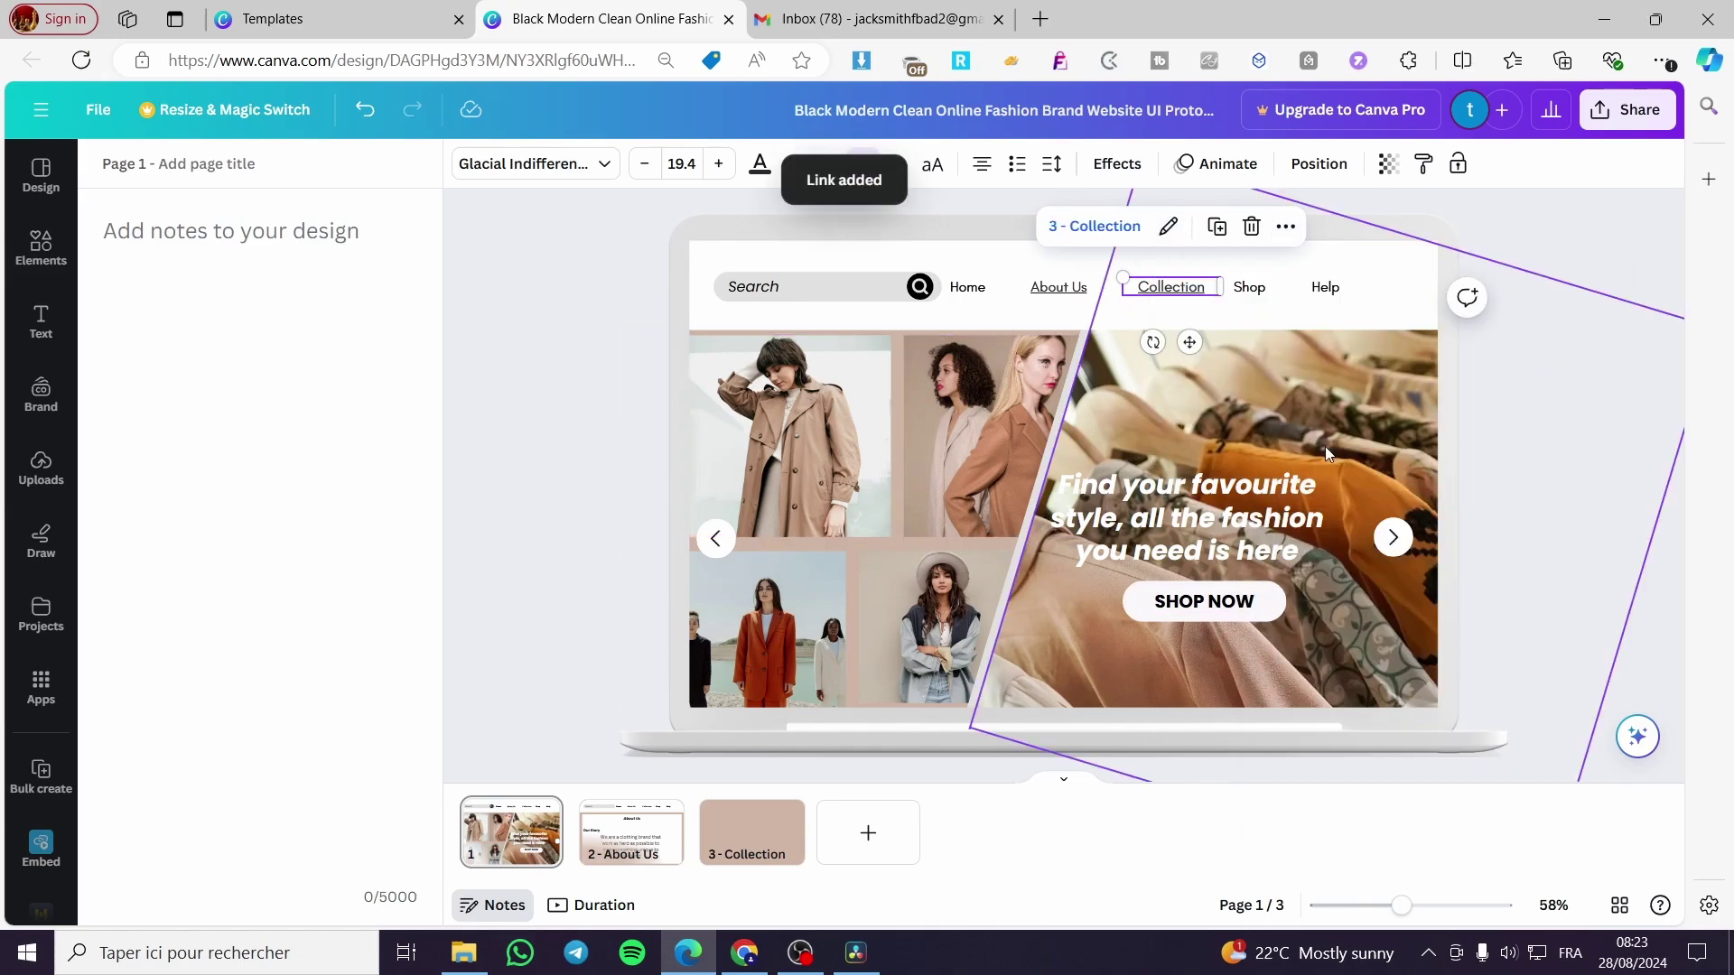
Step: Title page 1 "Home" and close the page notes
click(251, 164)
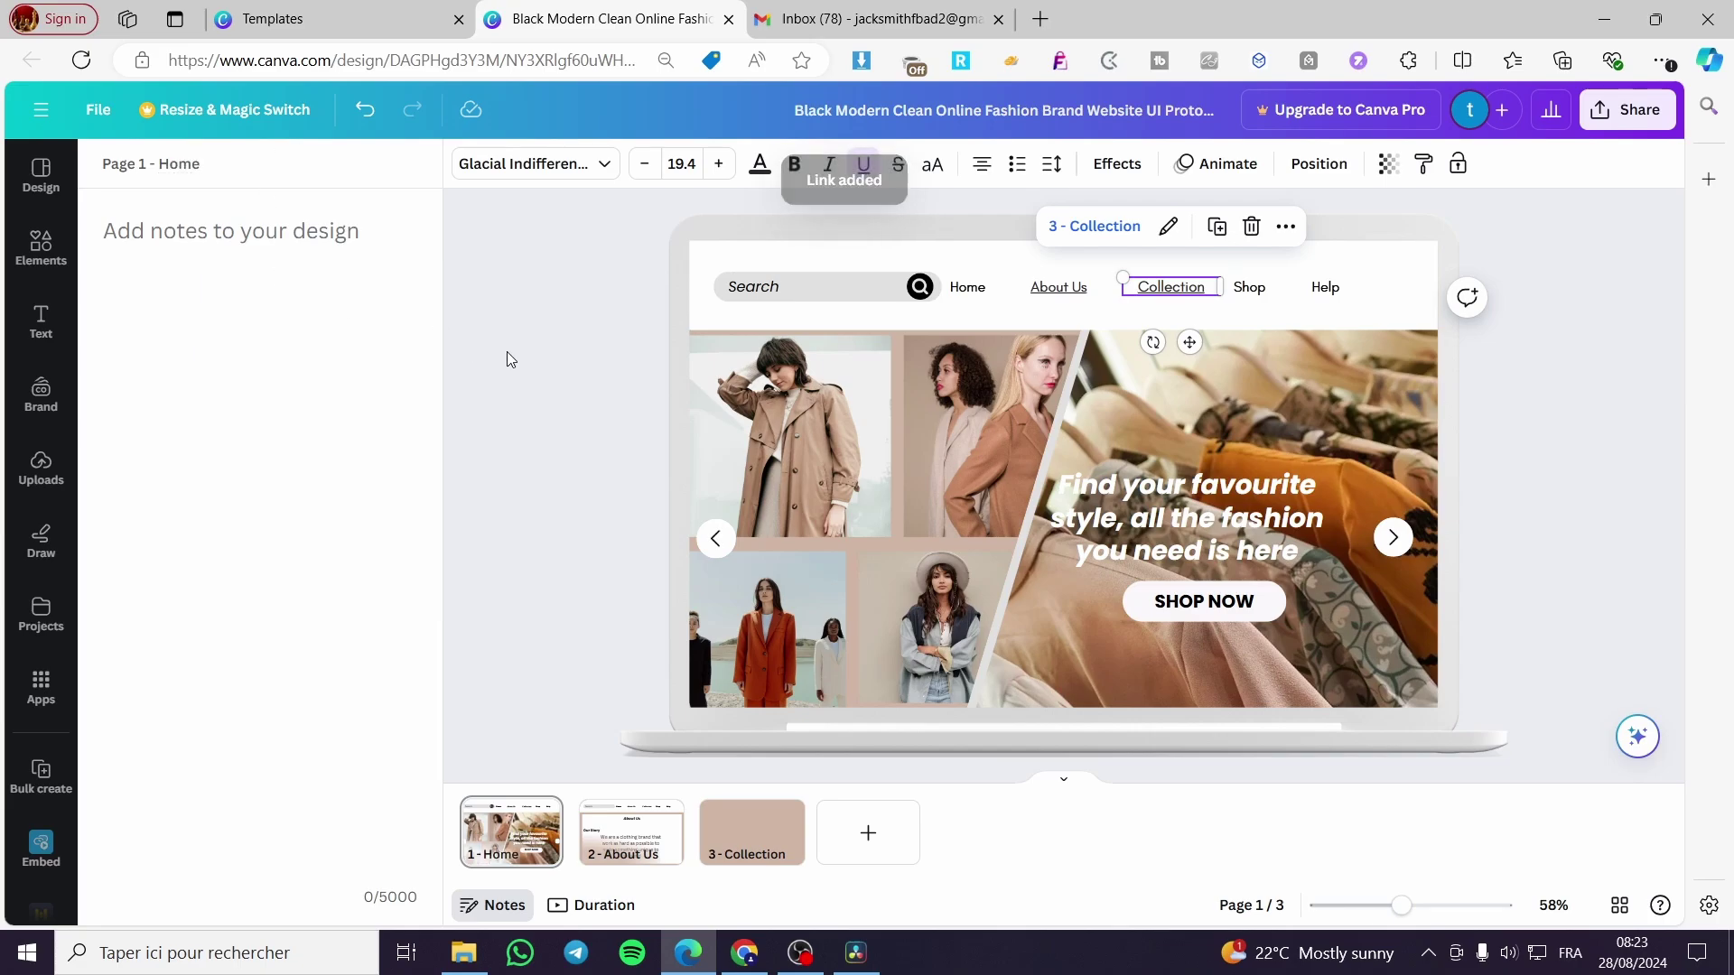
click(1488, 507)
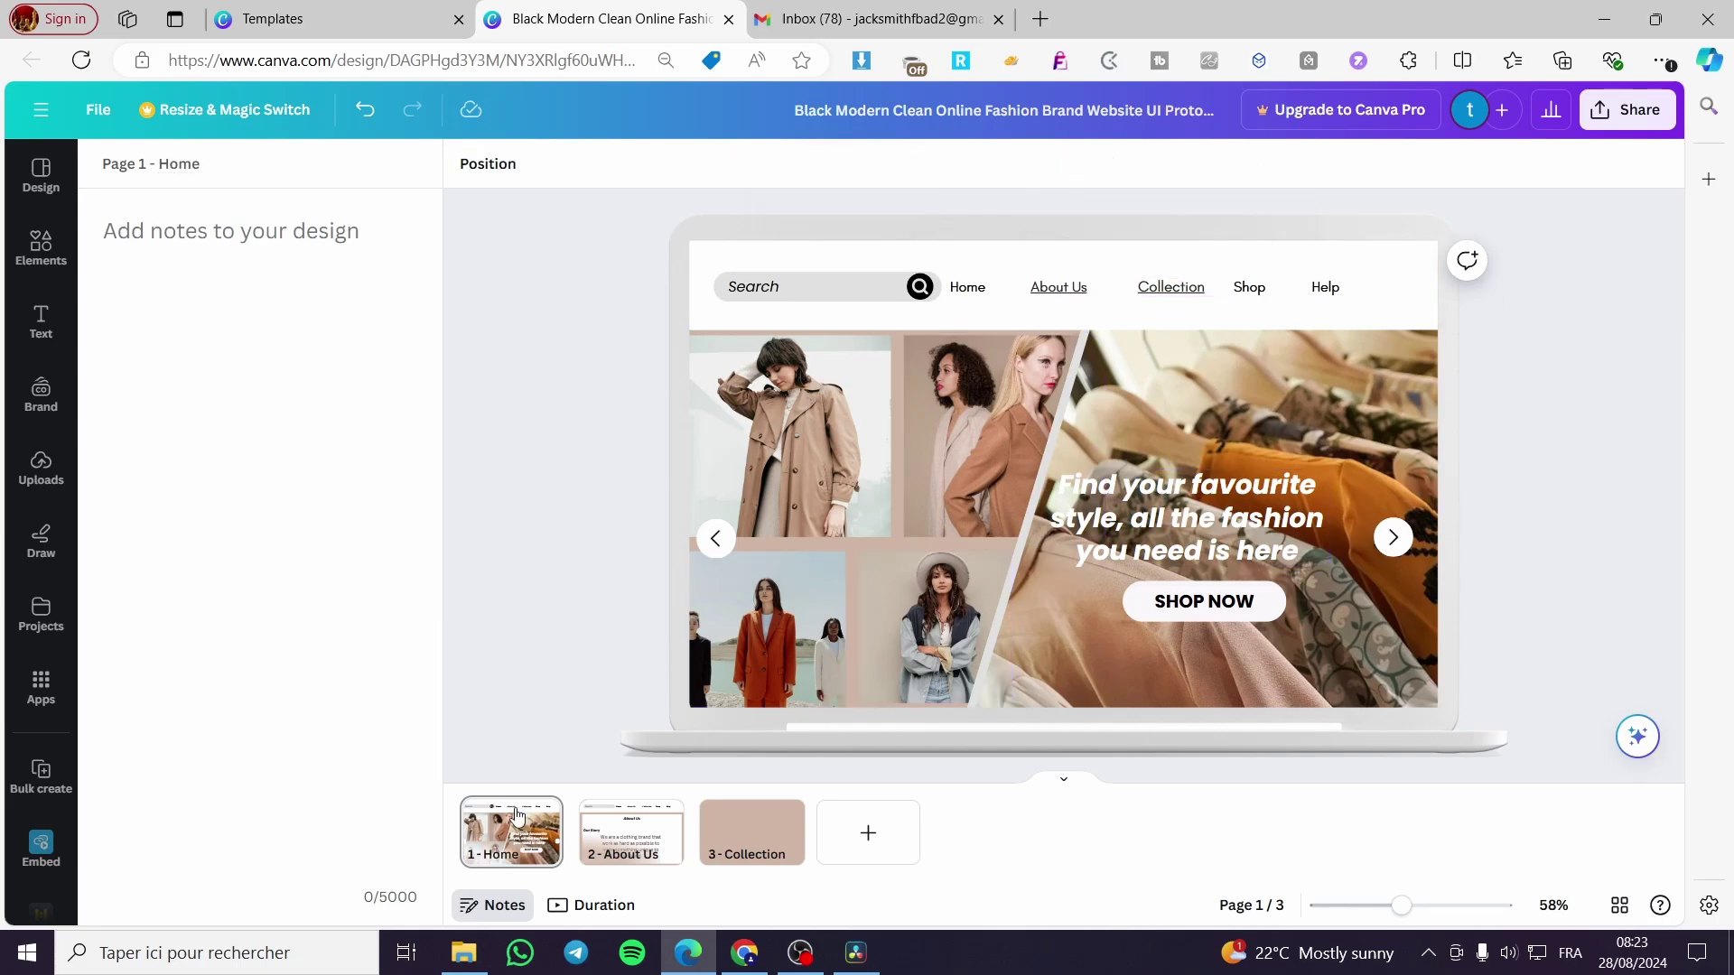
click(494, 905)
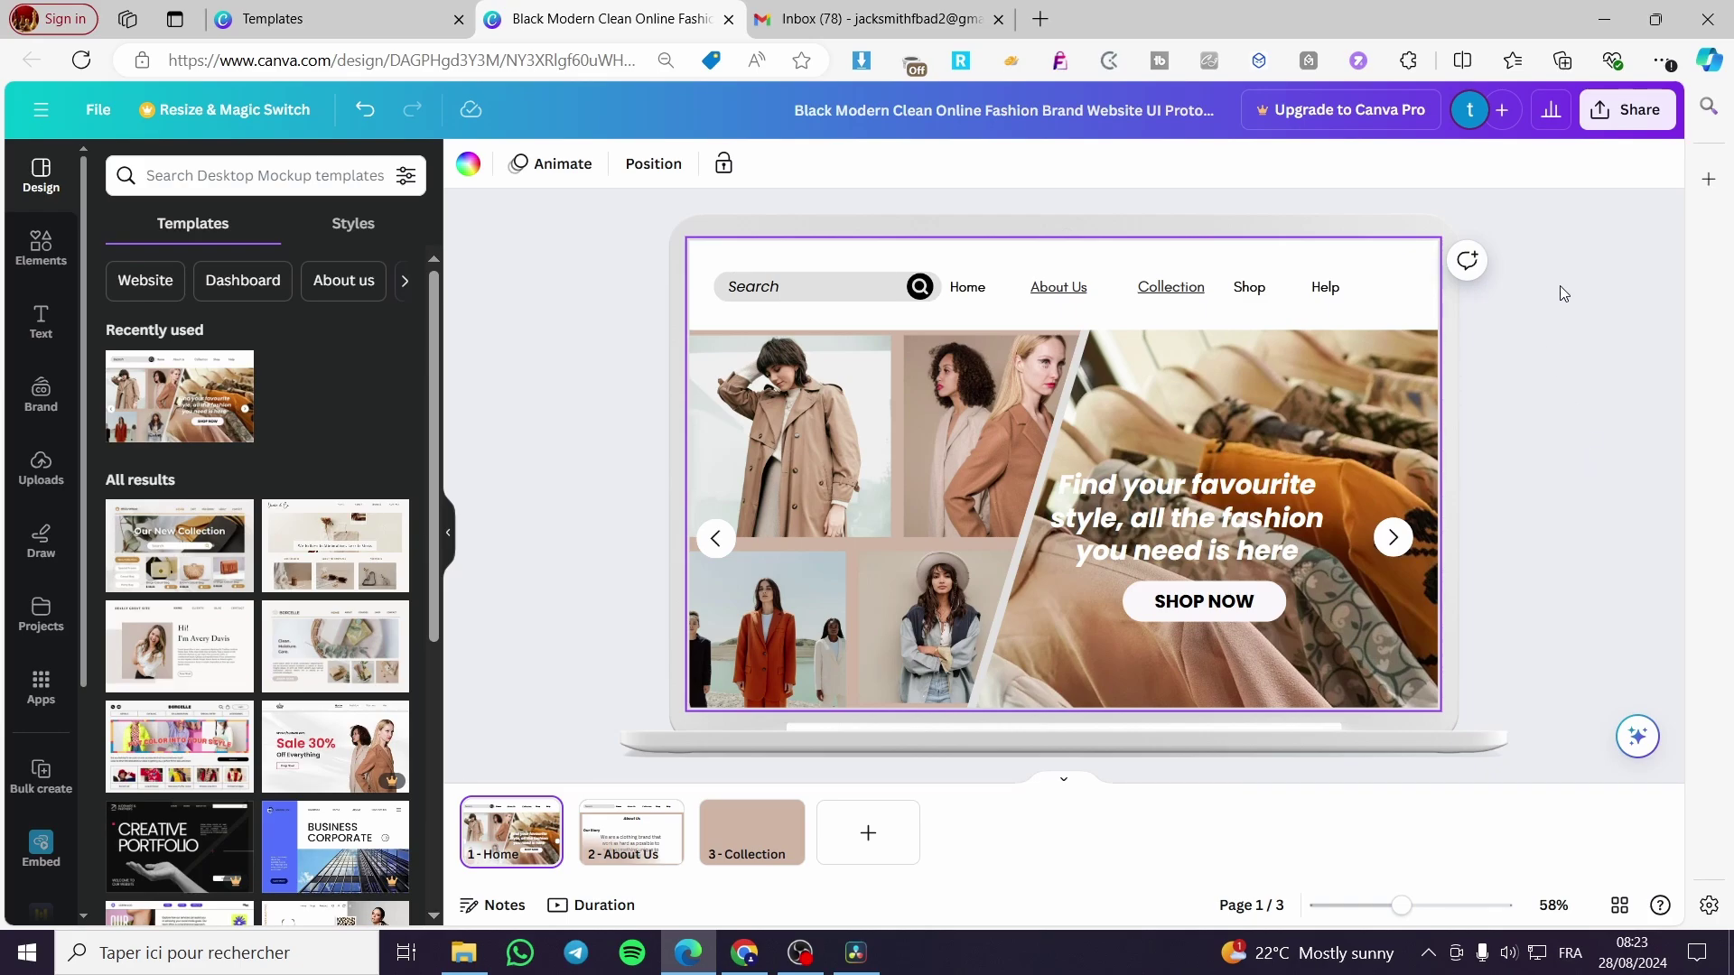
Step: Browse the full list of sharing, social and saving options for the design
click(1636, 117)
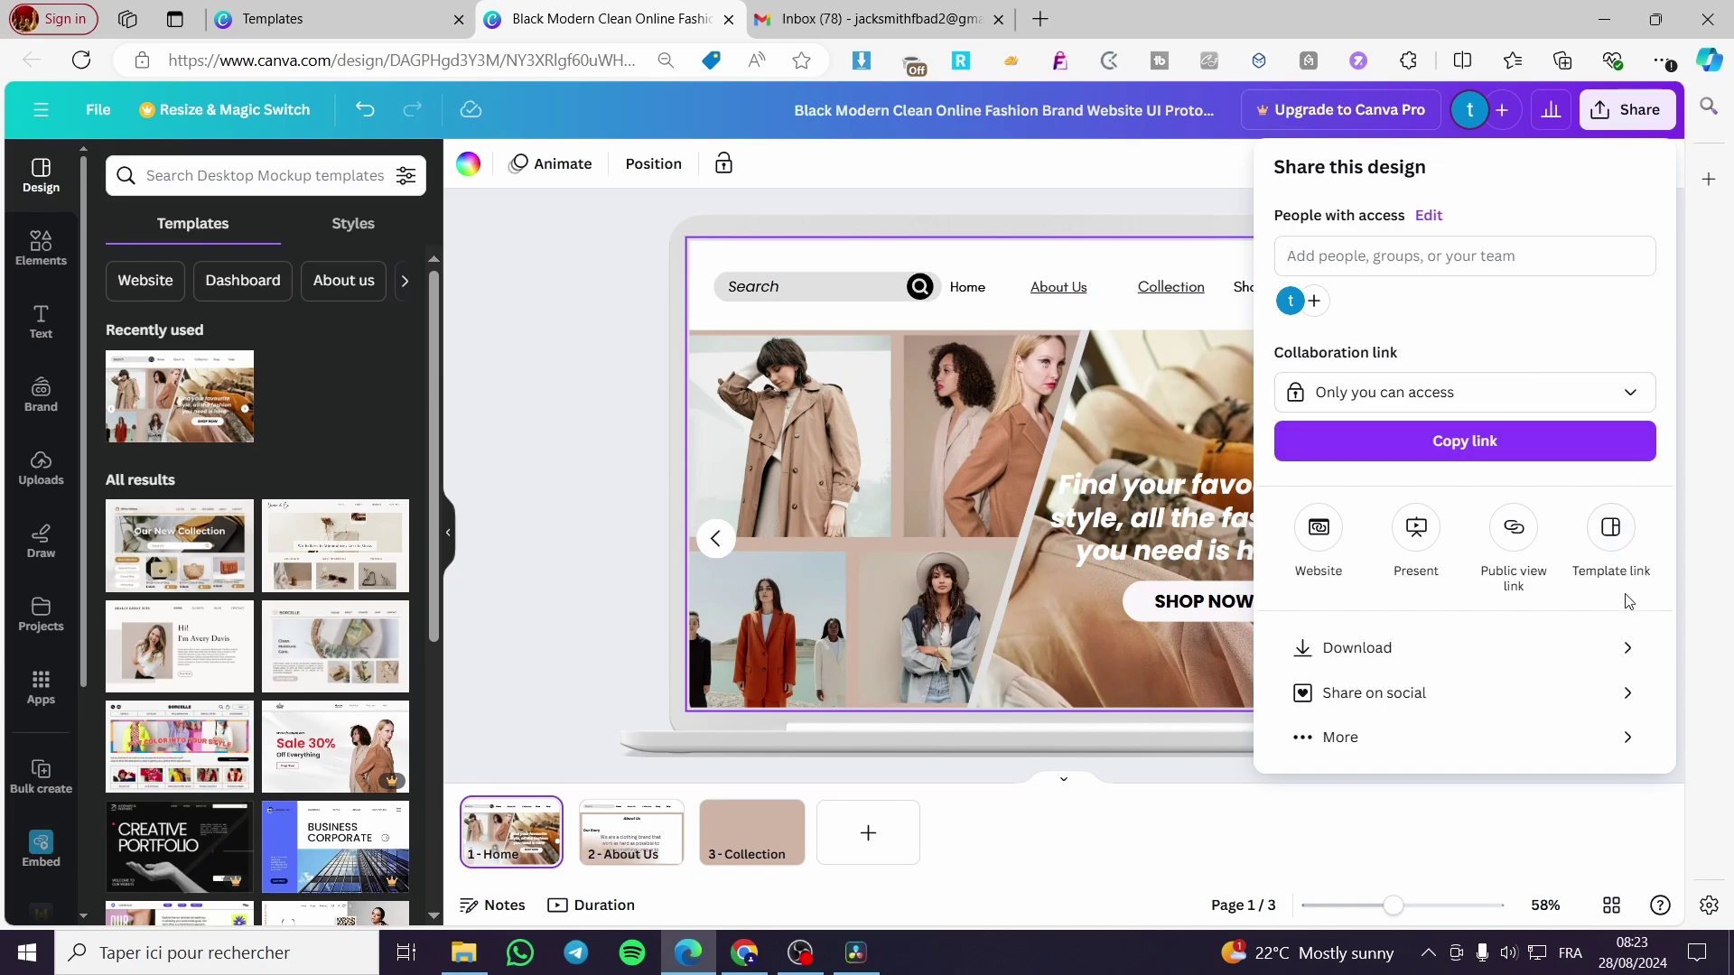
click(1510, 741)
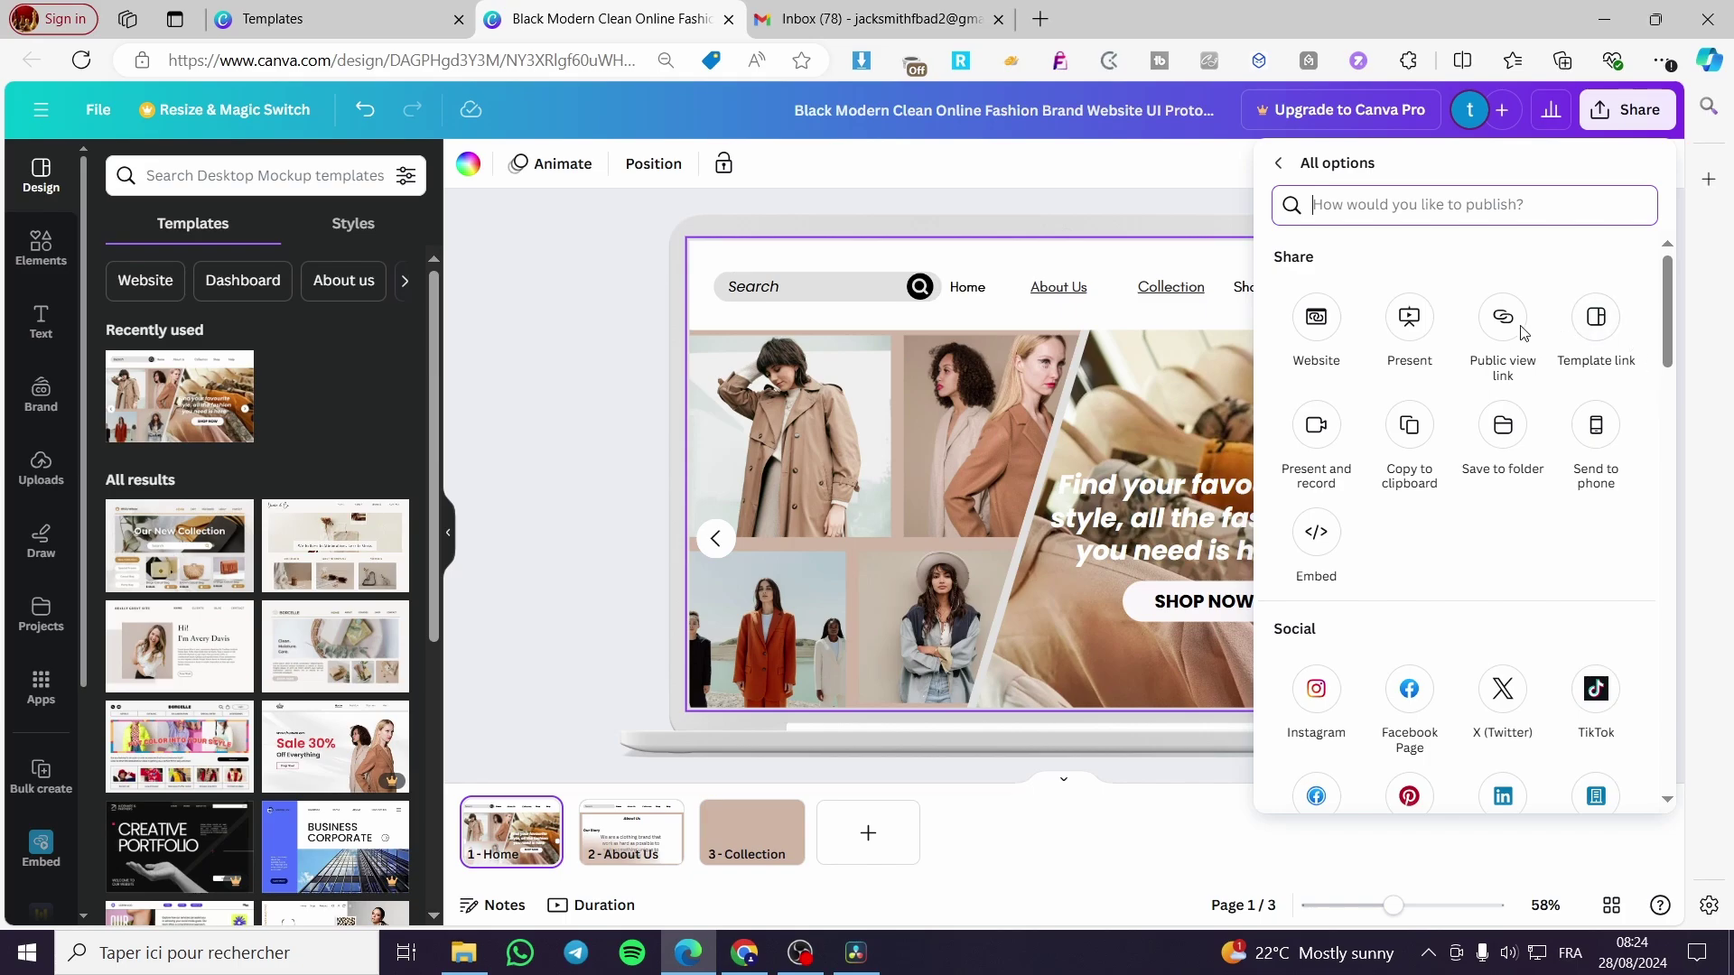
scroll(1515, 628, down, 4)
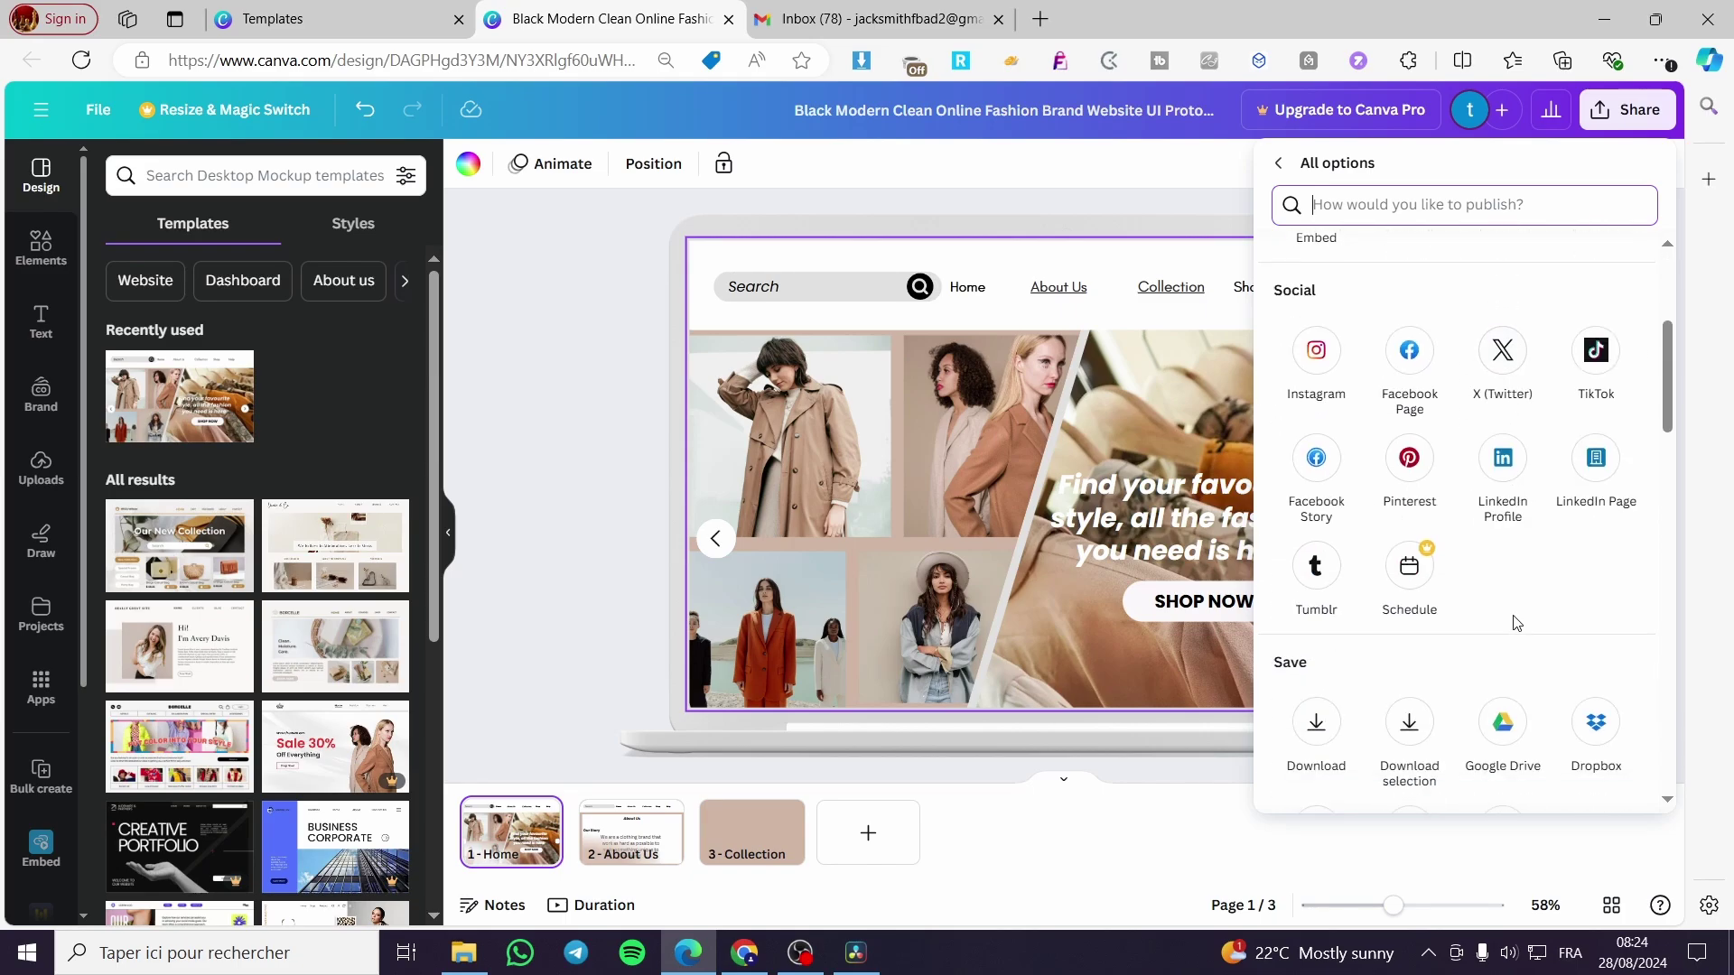
scroll(1513, 627, down, 5)
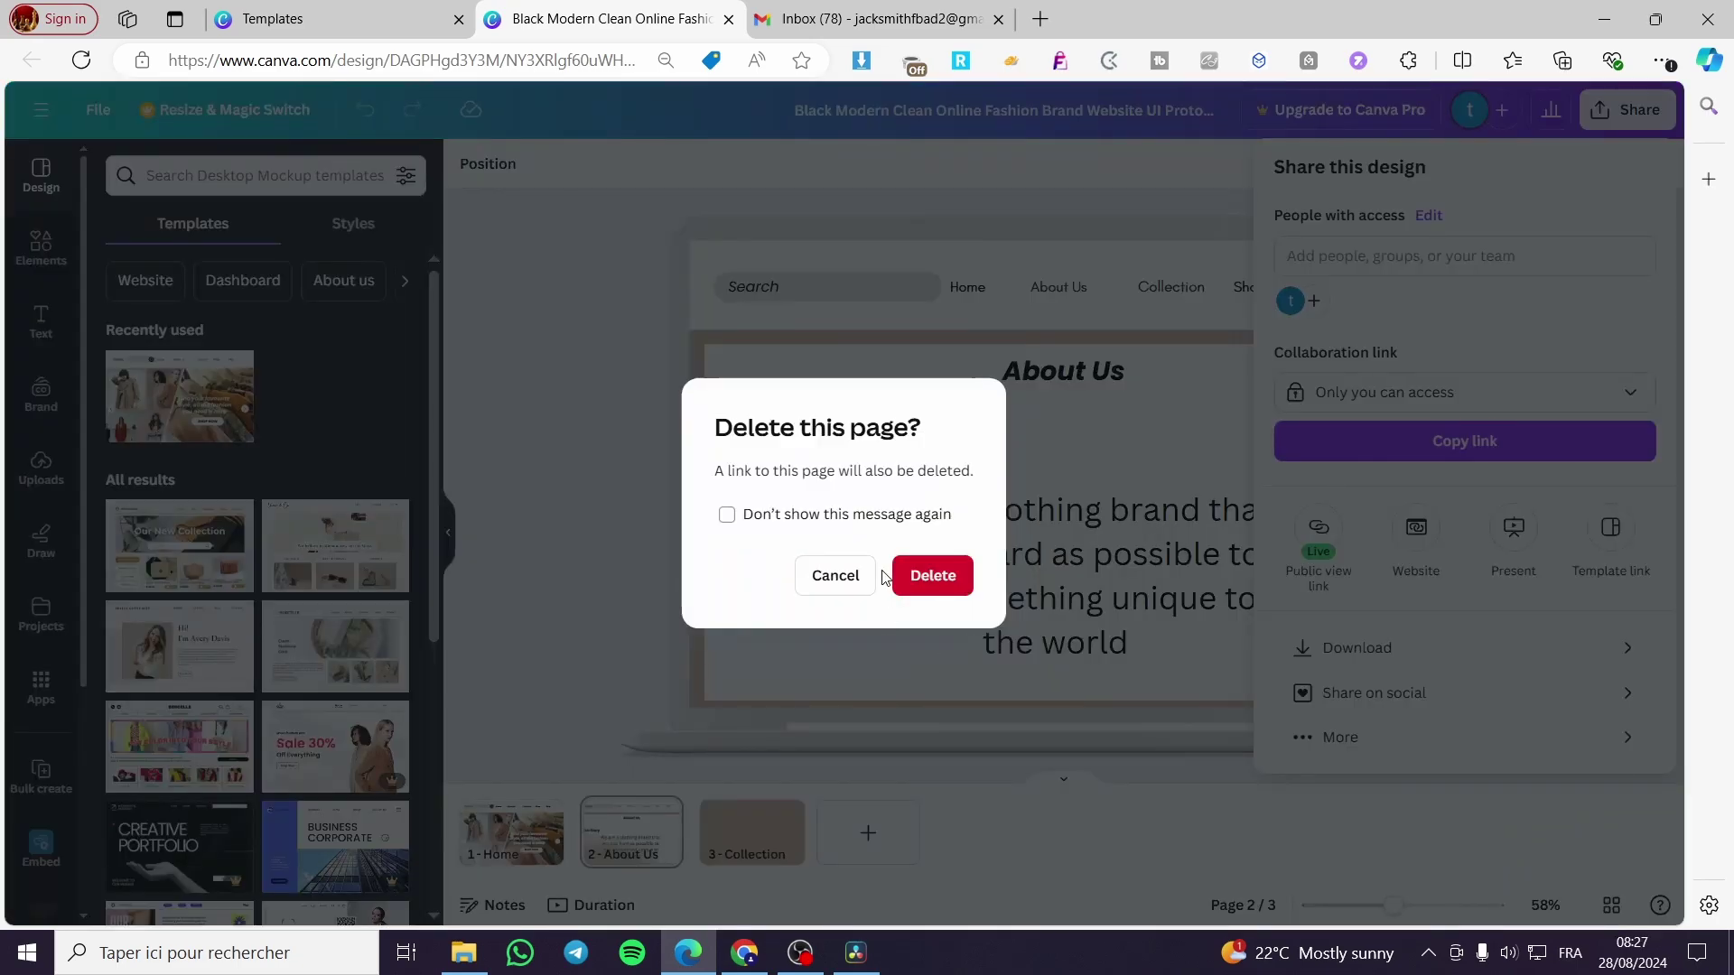
Step: Cancel deleting the About Us page and open the prototype's public view link in a new browser tab
click(832, 574)
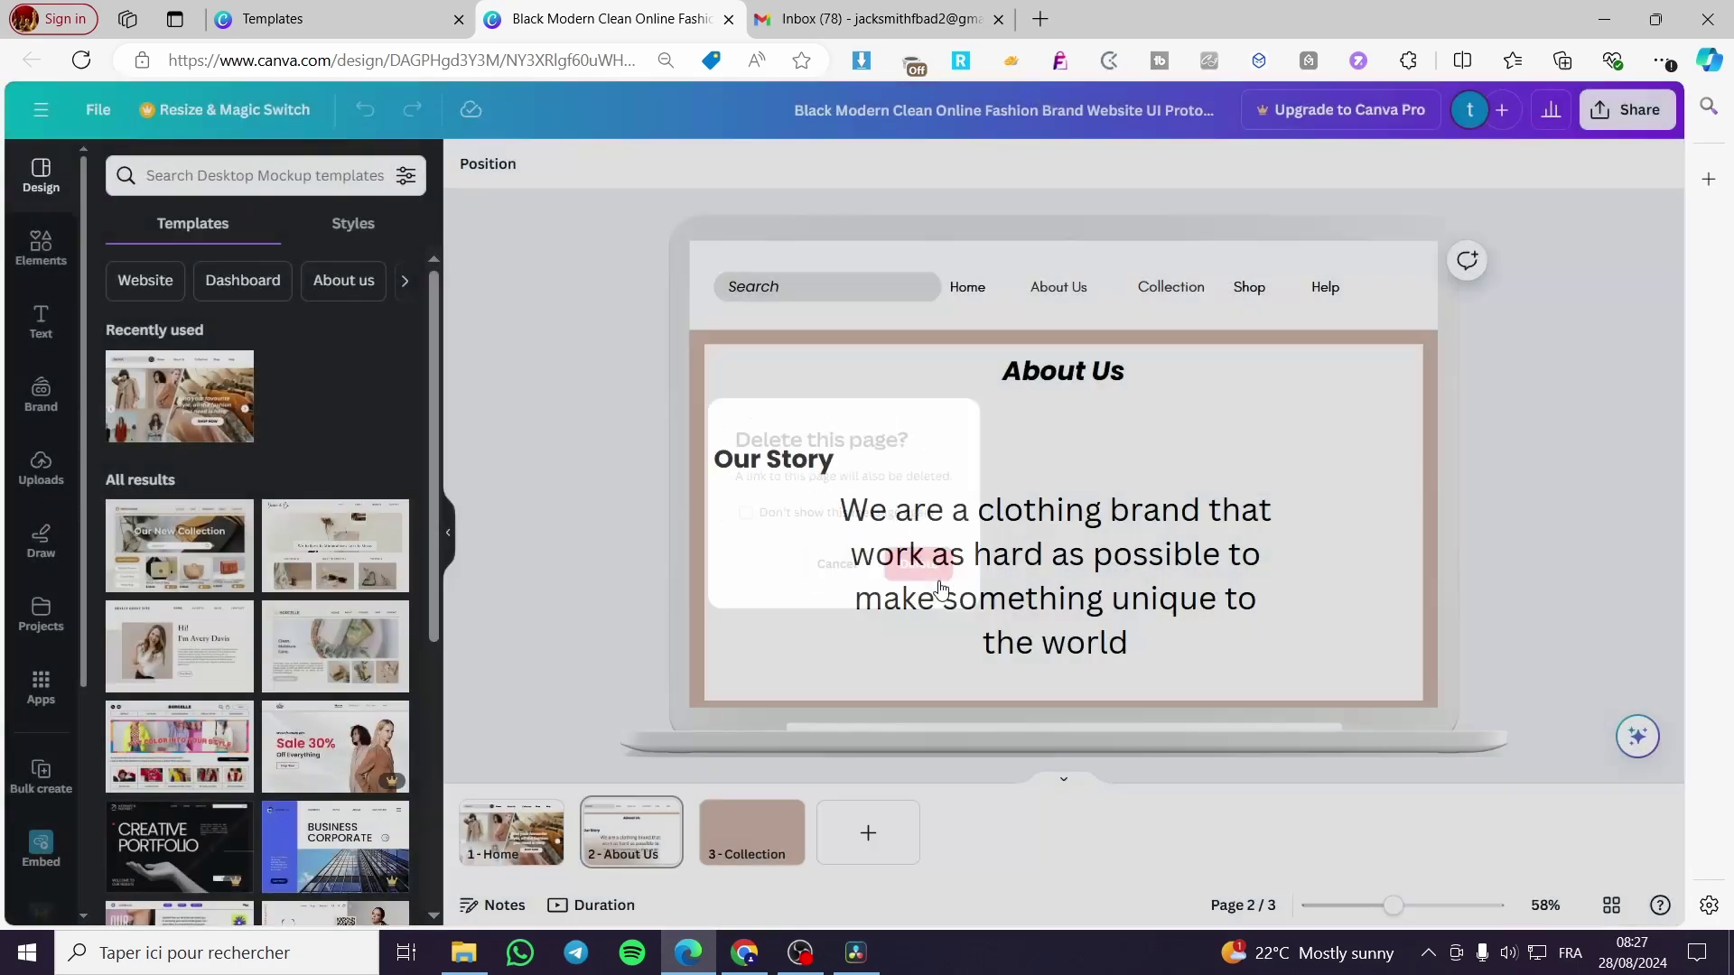
click(1664, 109)
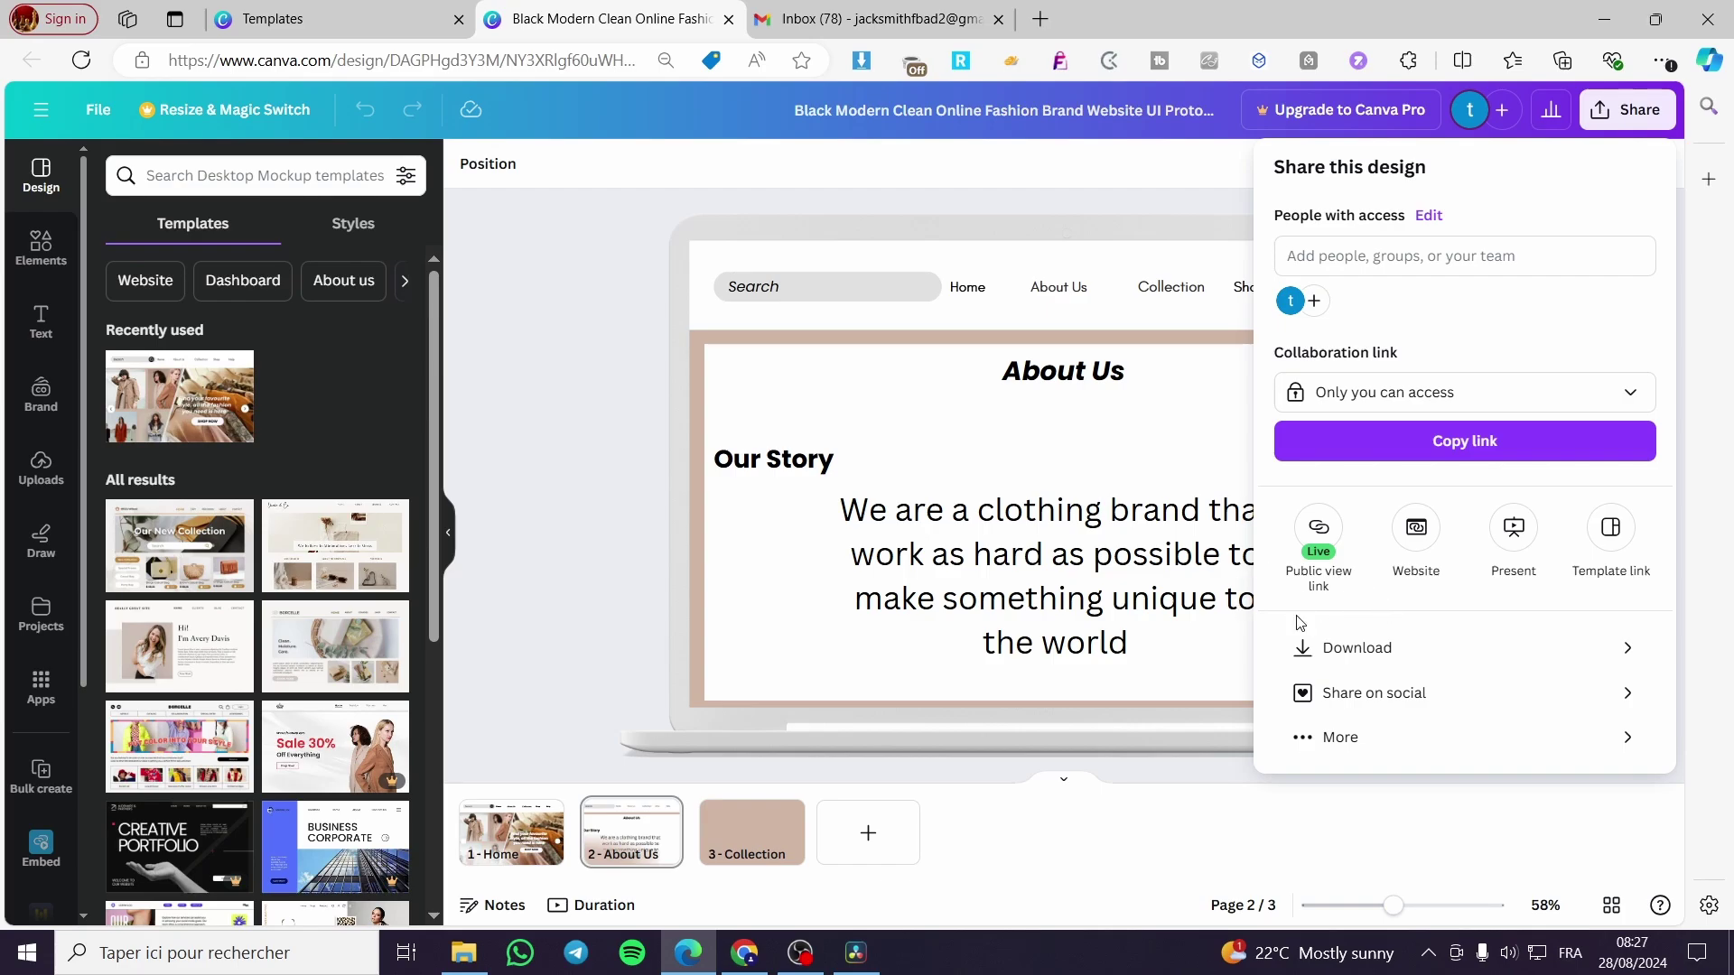
click(1319, 535)
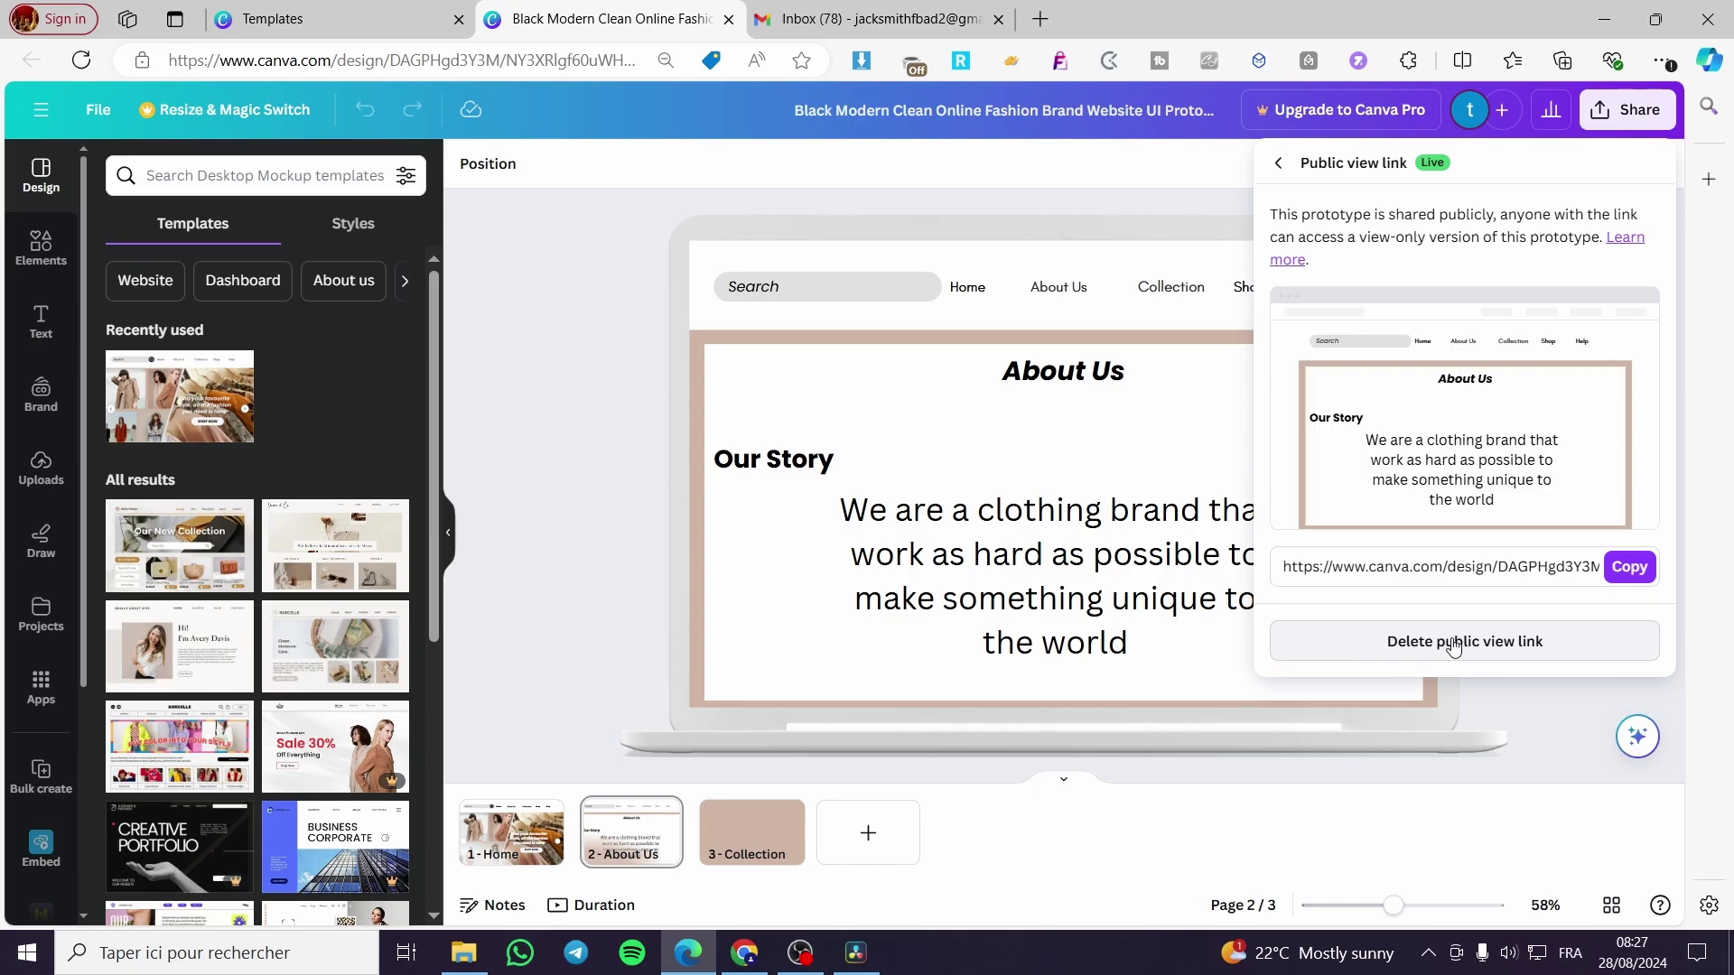
click(1445, 567)
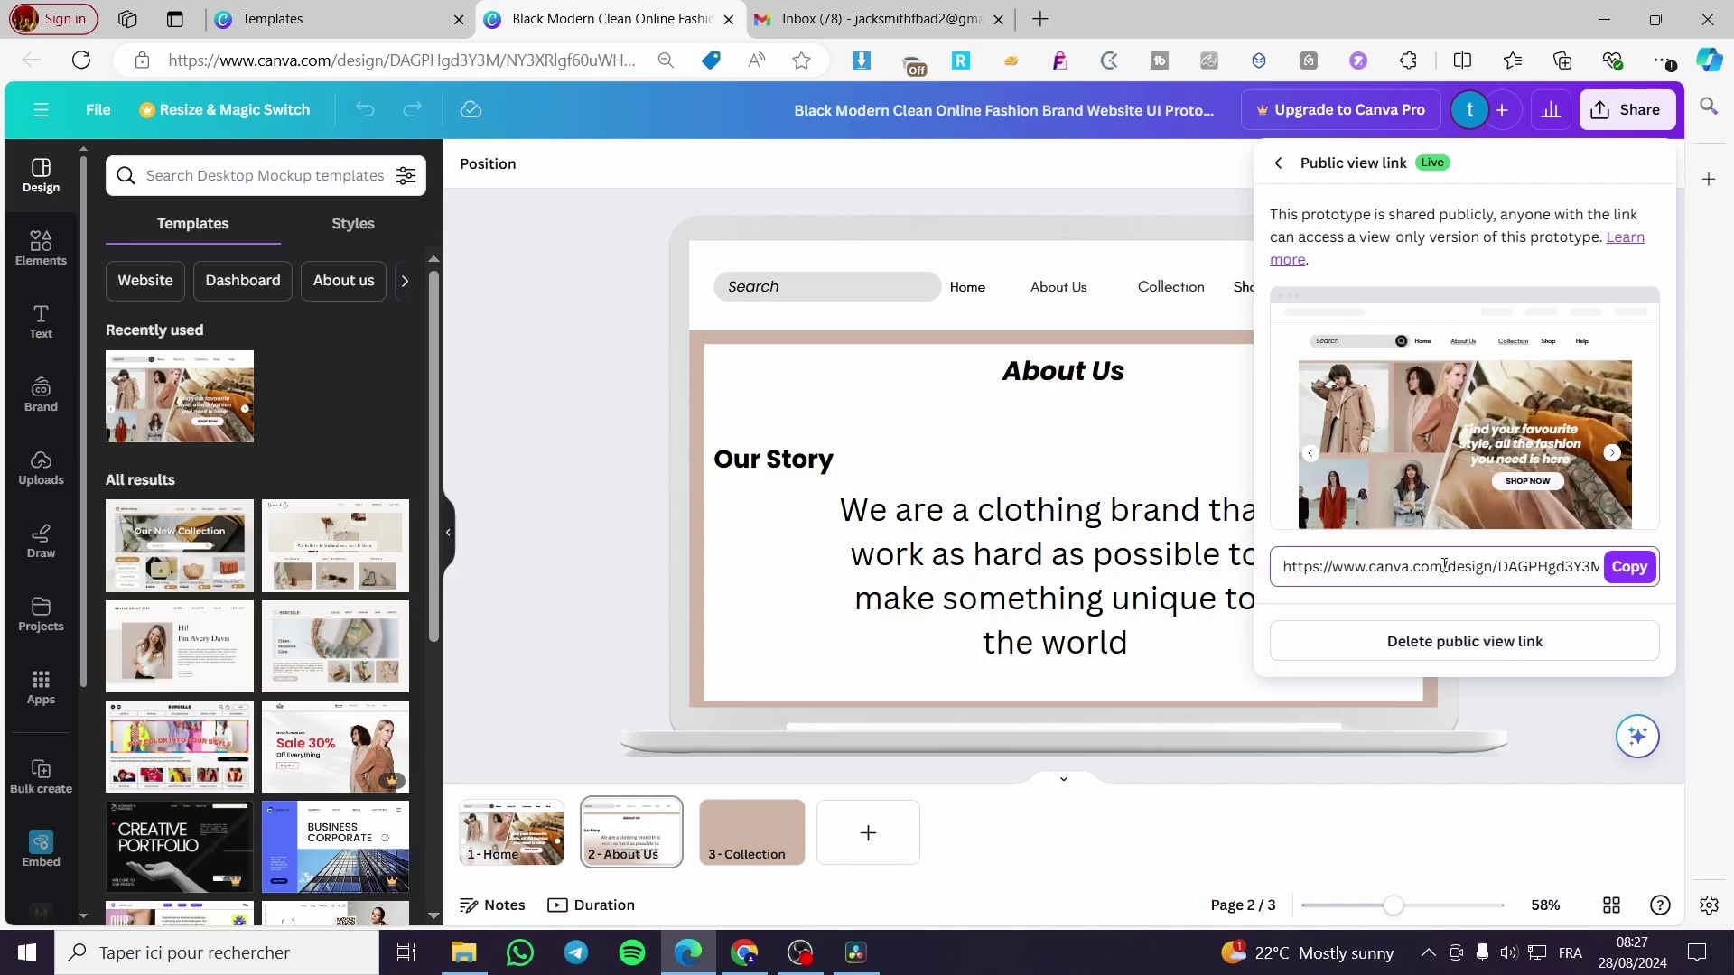
double_click(1376, 568)
key(ctrl+a)
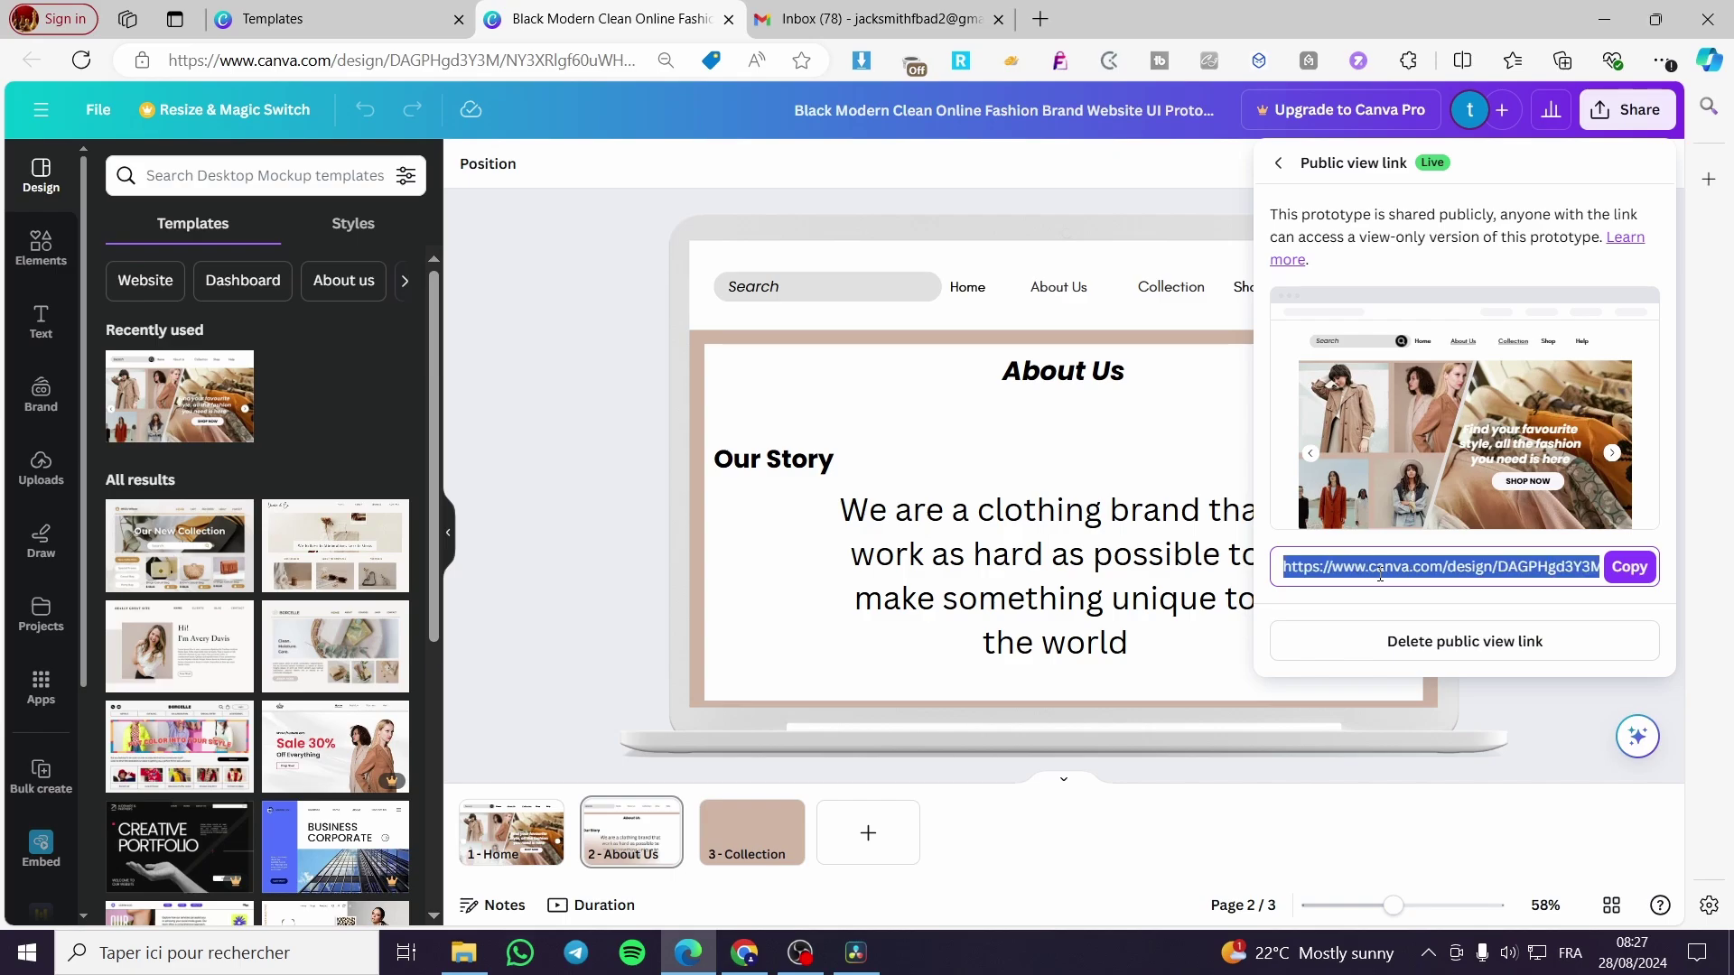
right_click(1388, 571)
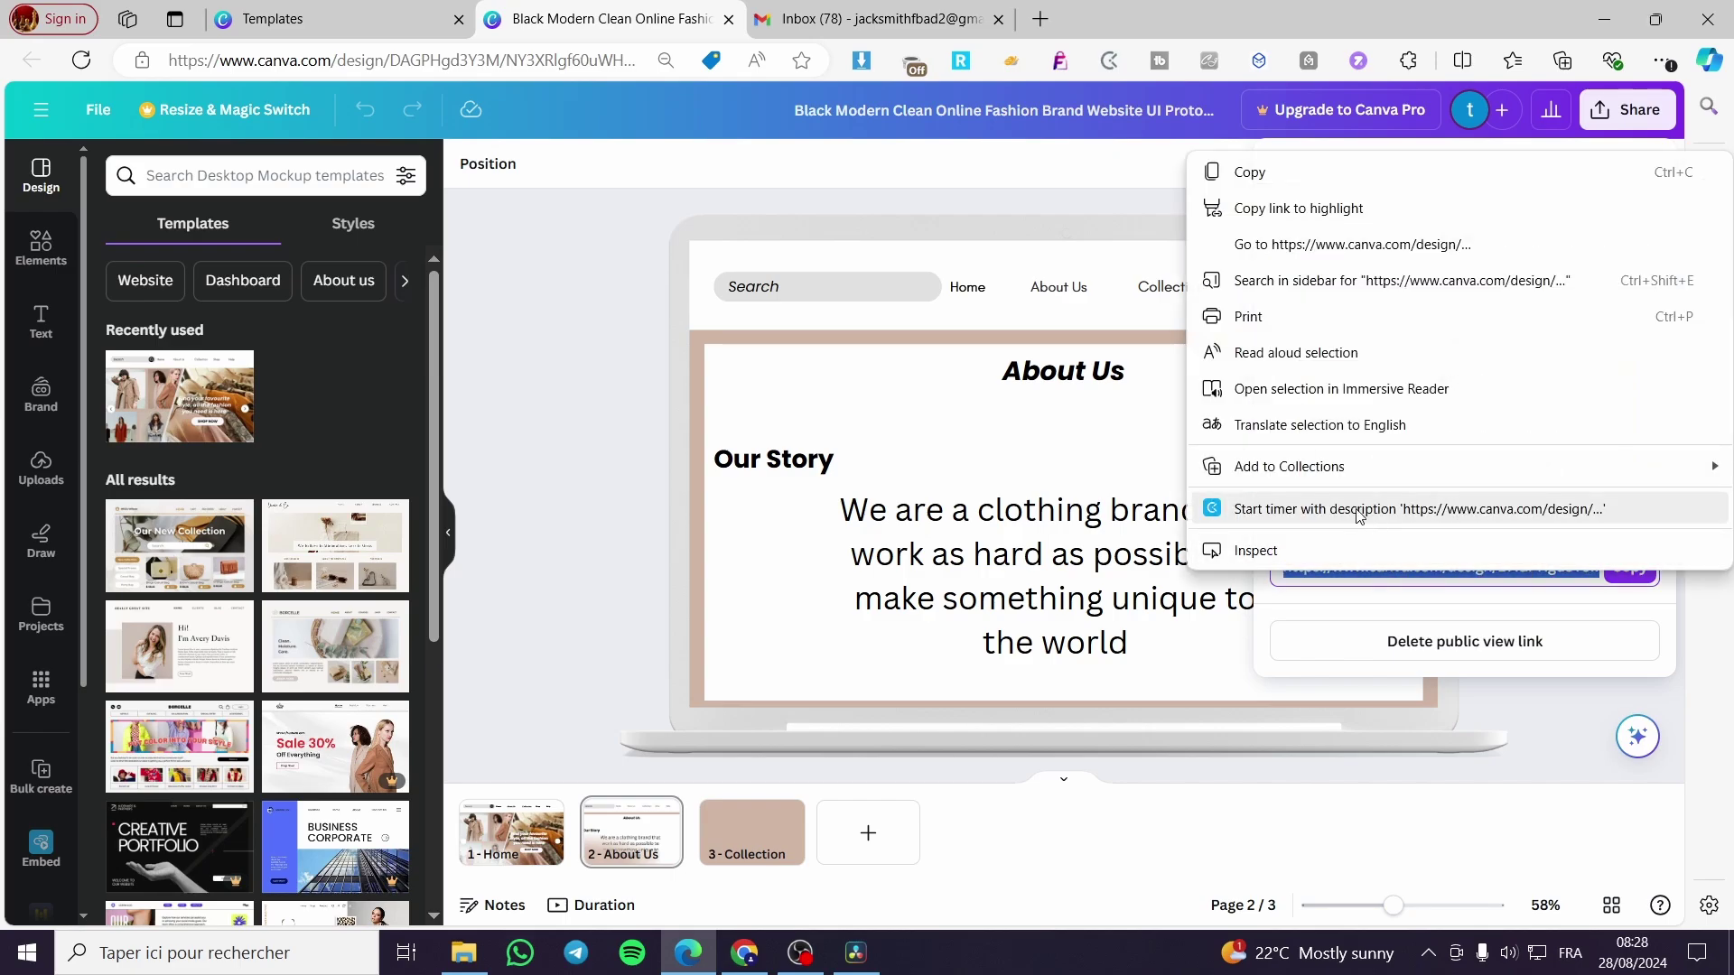
click(1336, 243)
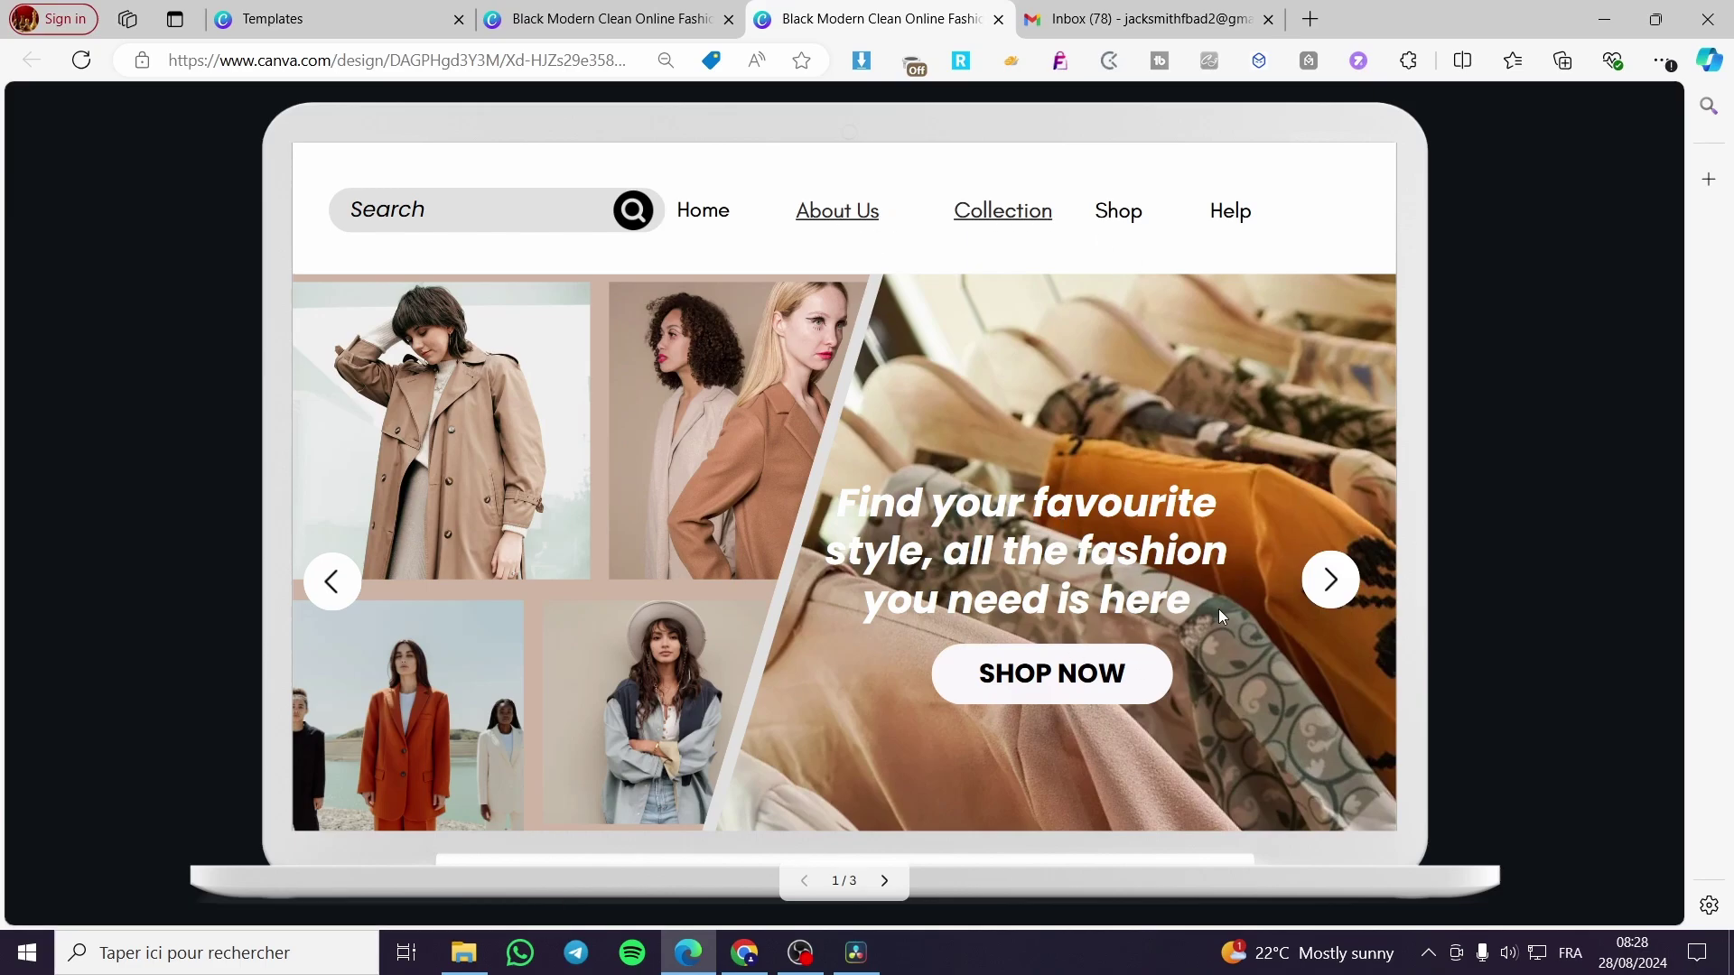
Step: Test the public prototype by paging between its pages and following the About Us and Collection header links, ending on the home page
click(883, 881)
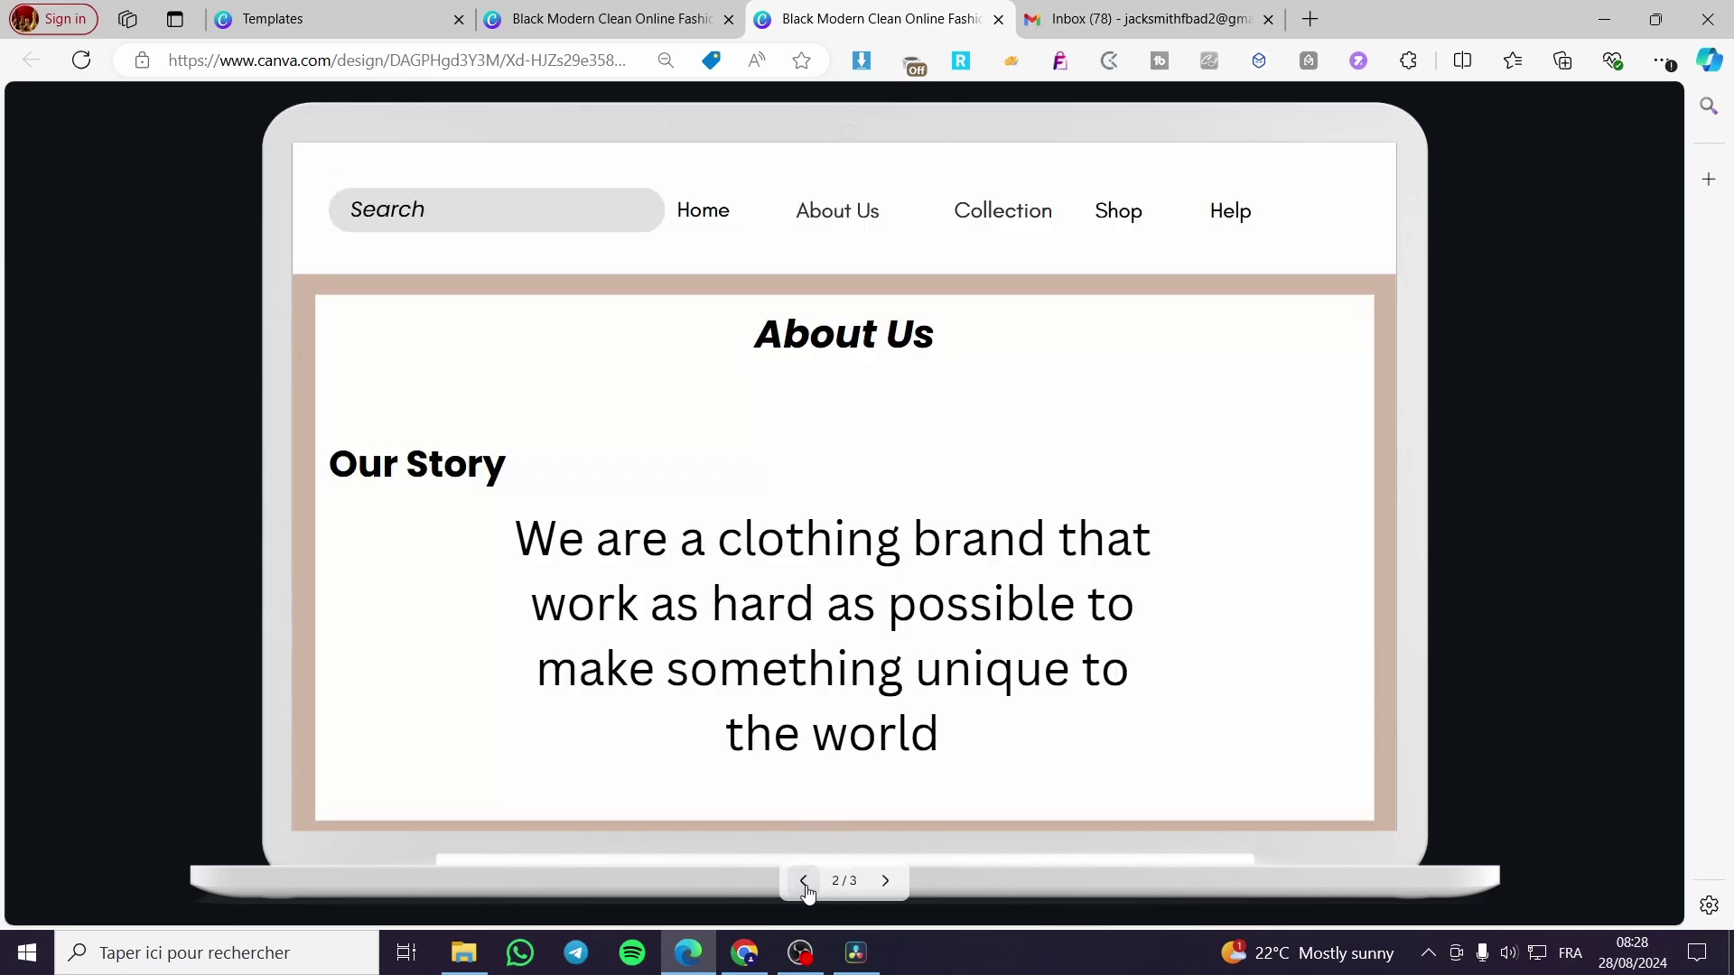
click(803, 880)
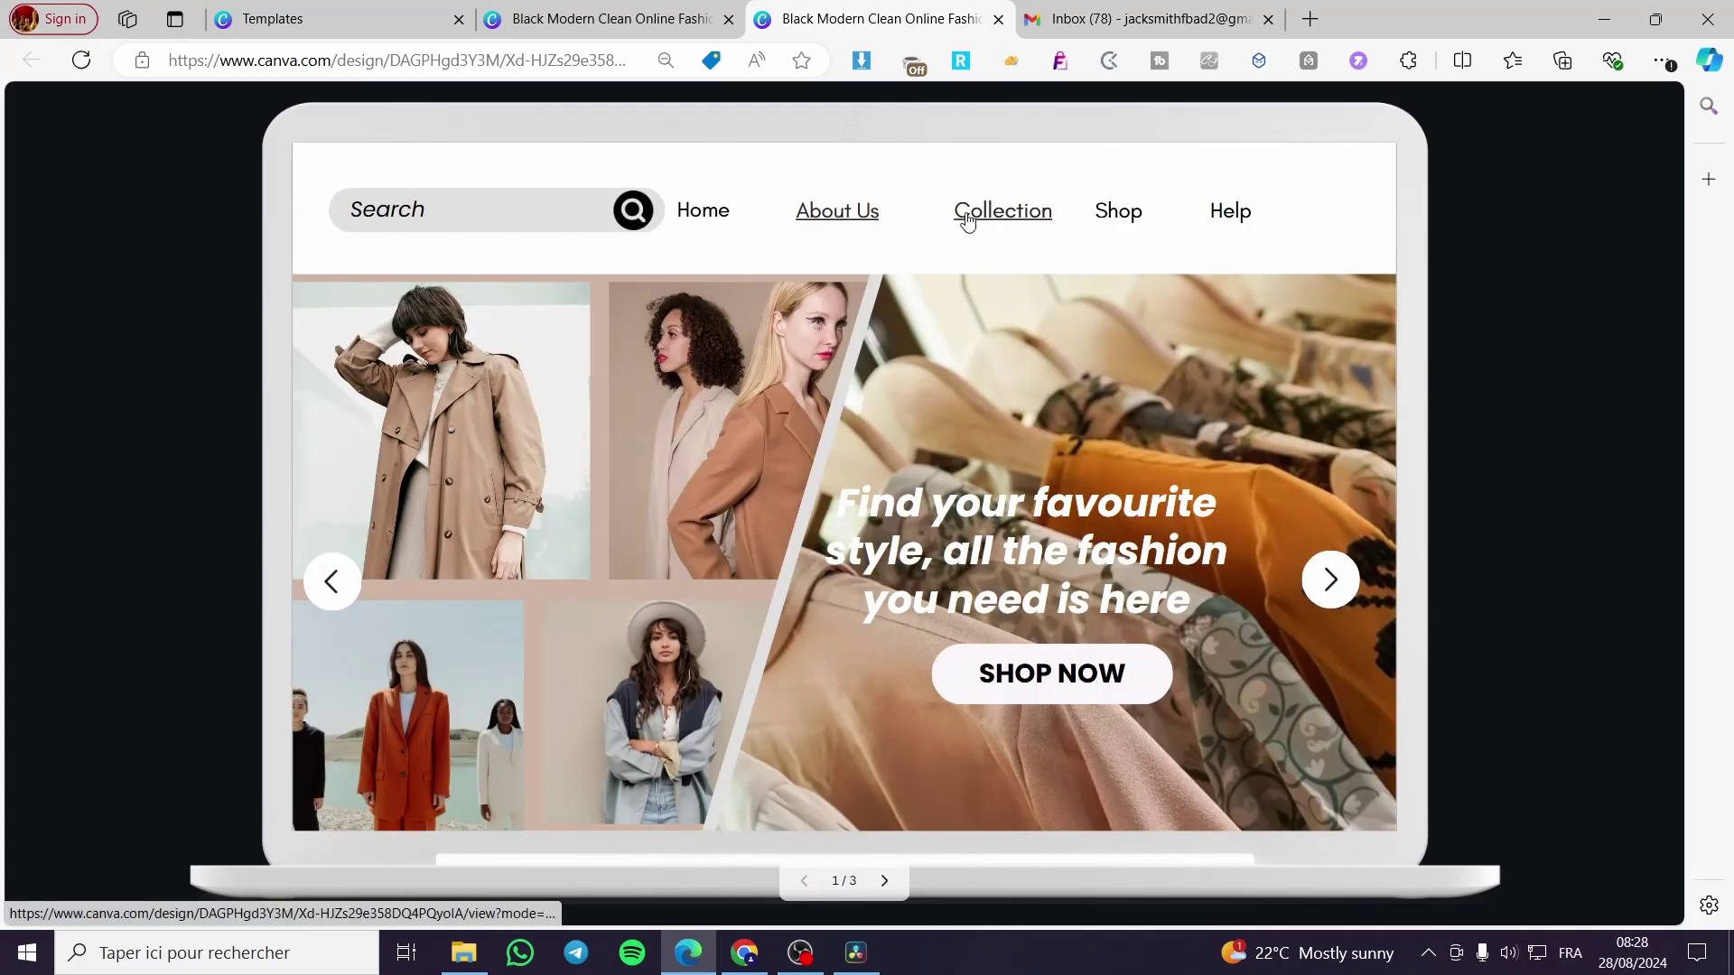
click(860, 217)
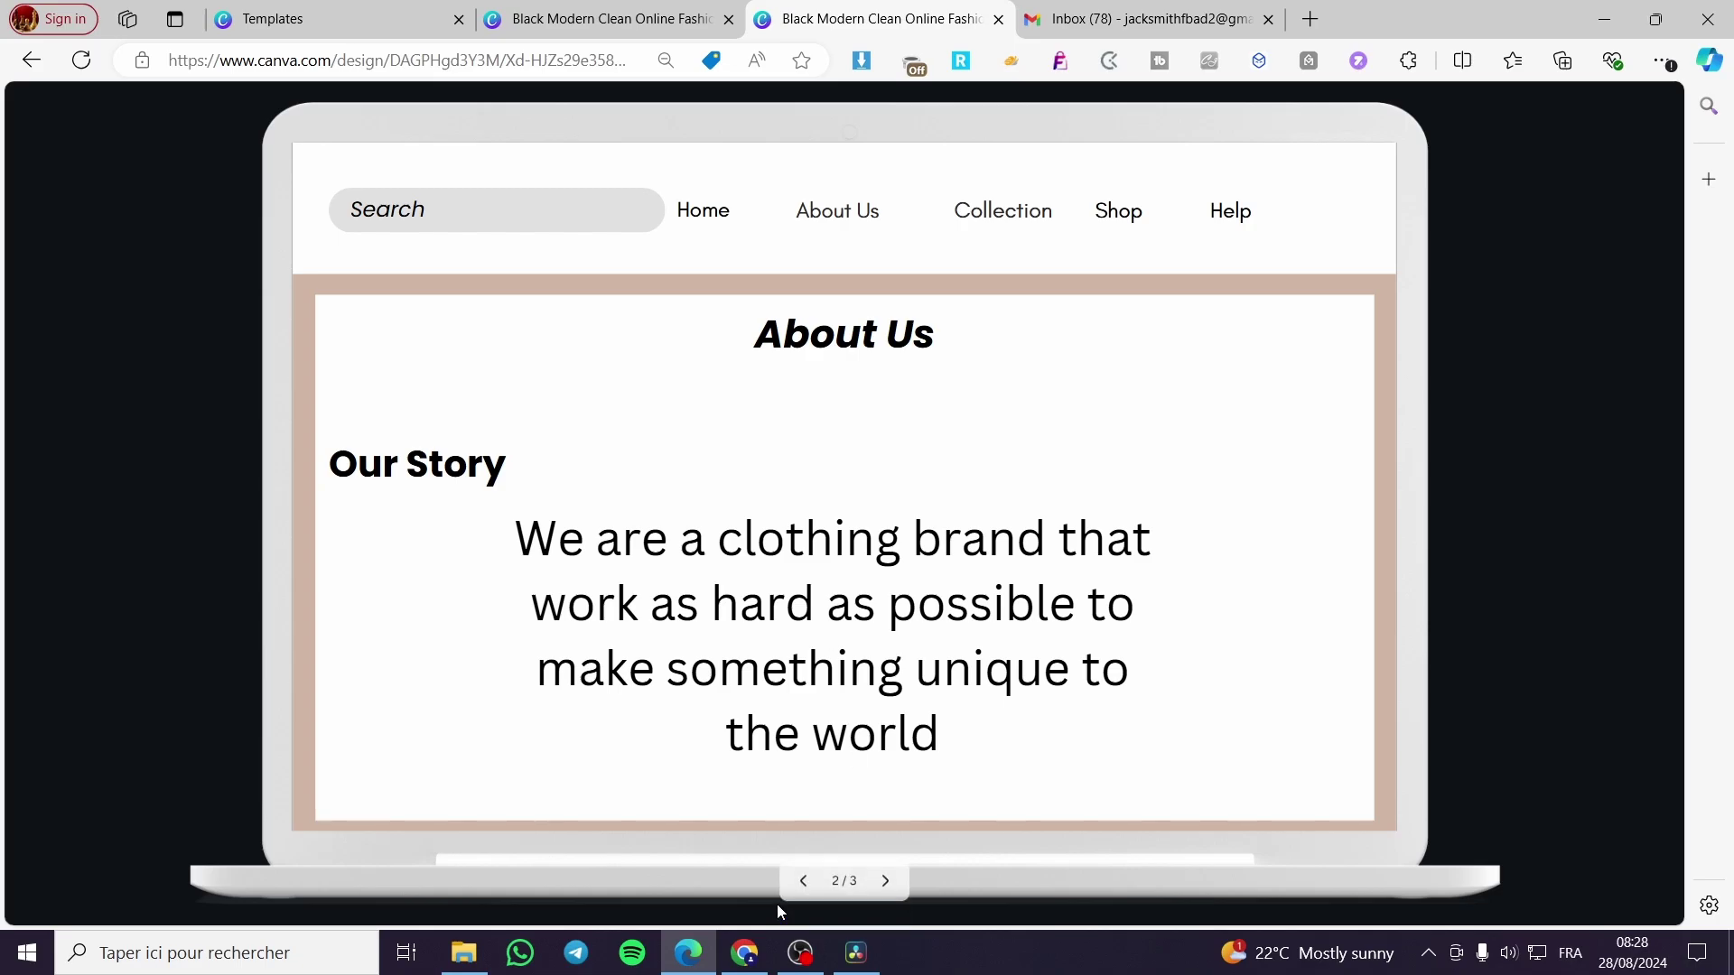
click(802, 881)
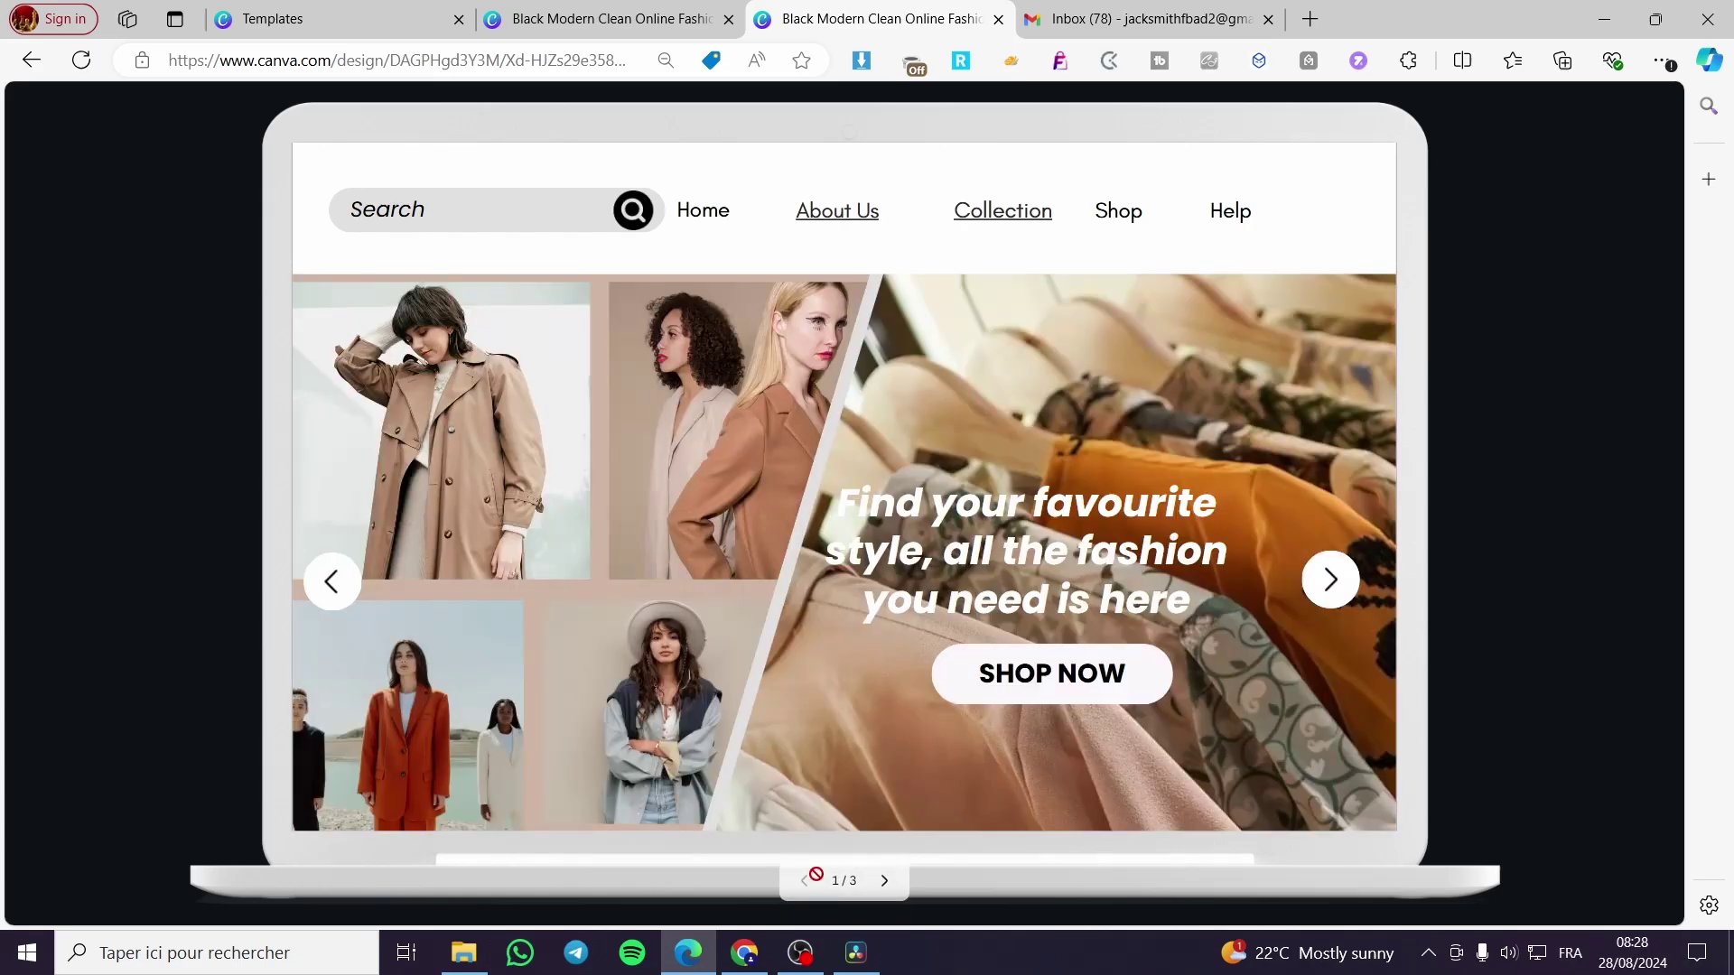
click(980, 220)
click(805, 876)
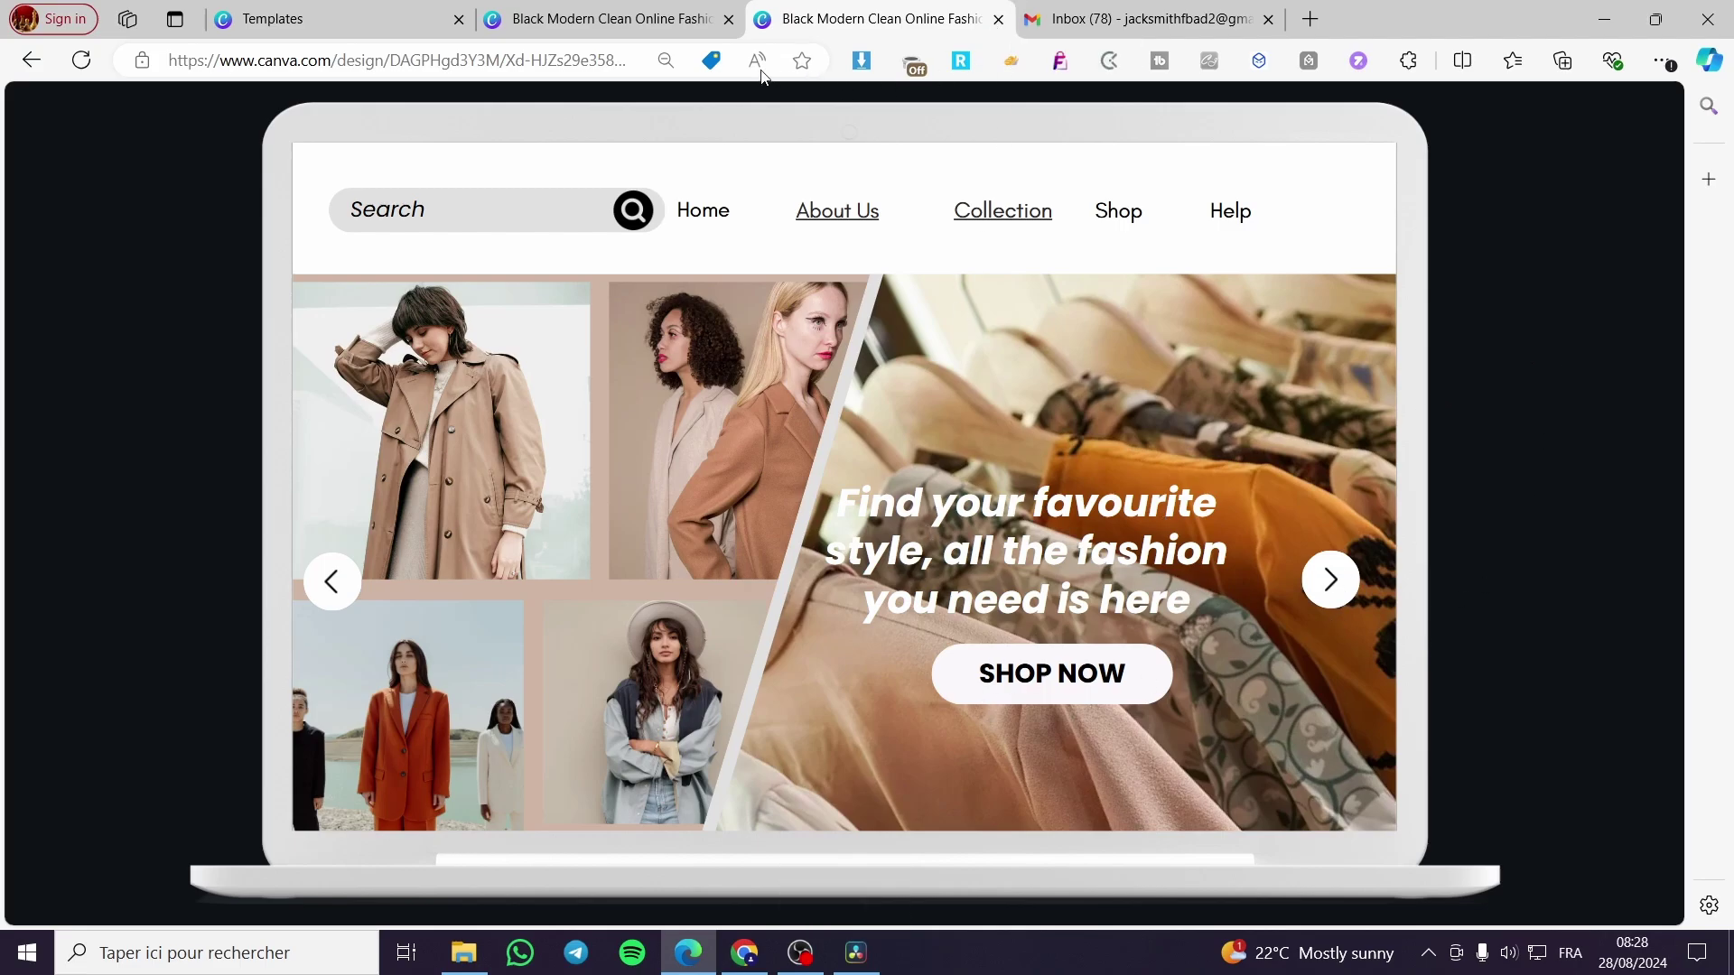
Step: Inspect the public prototype's web address, close its tab and return to the design without the public link settings
click(518, 63)
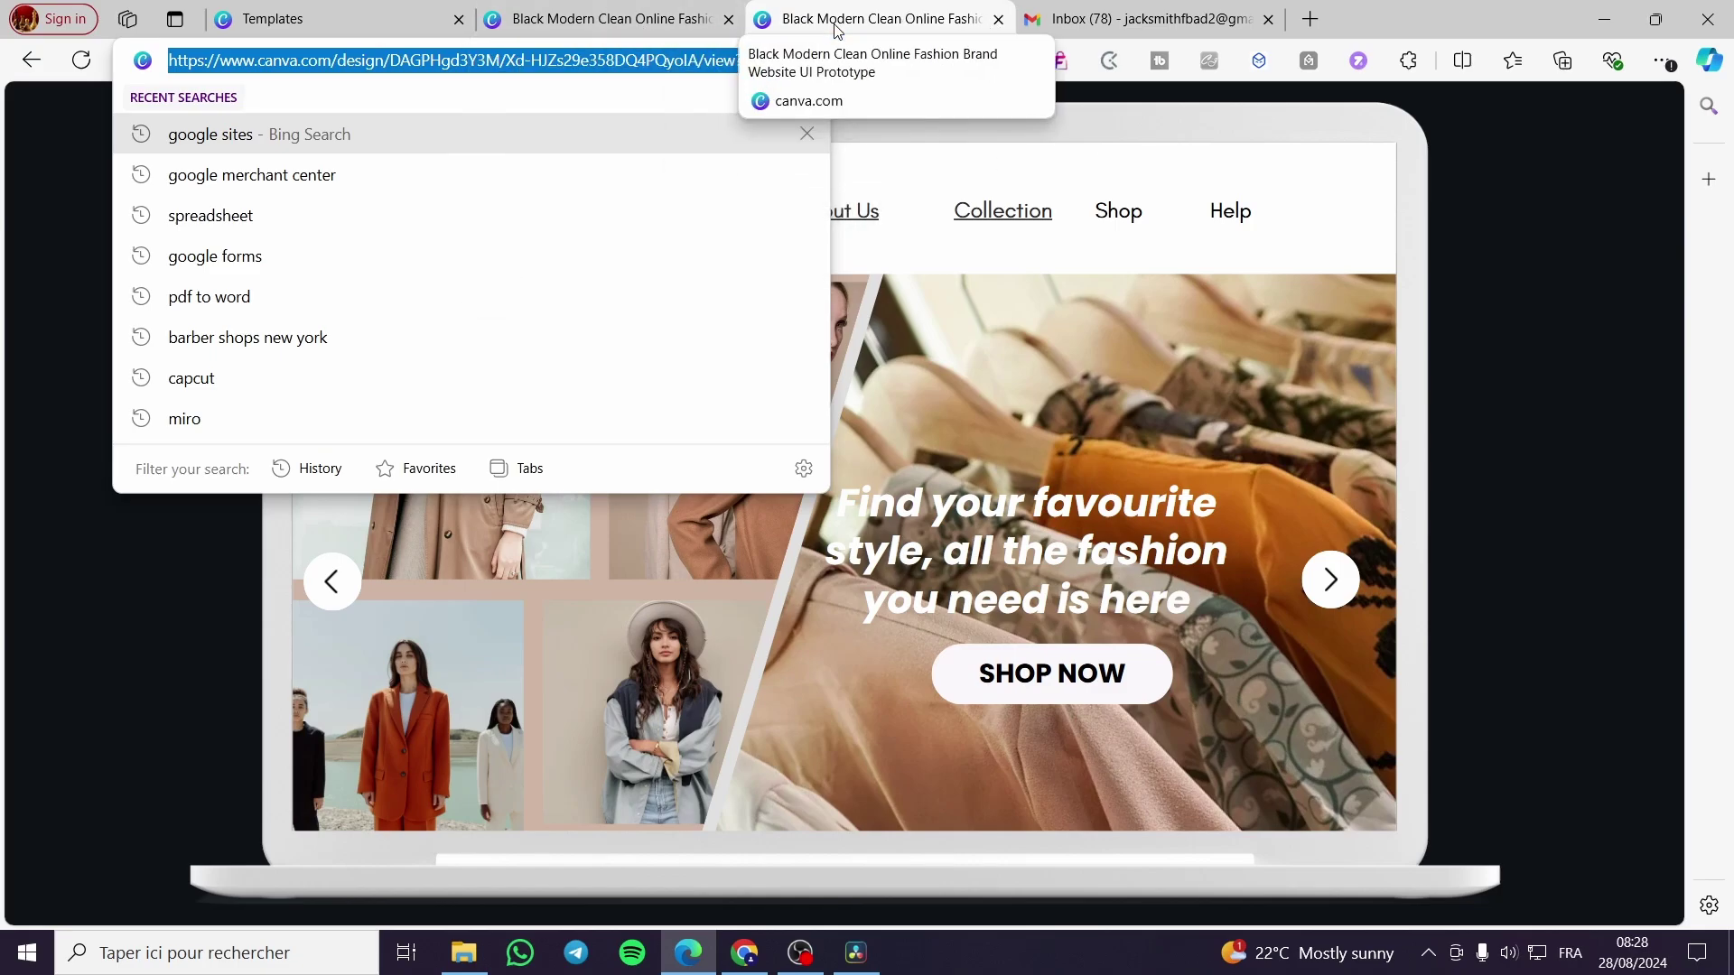
key(Escape)
click(509, 204)
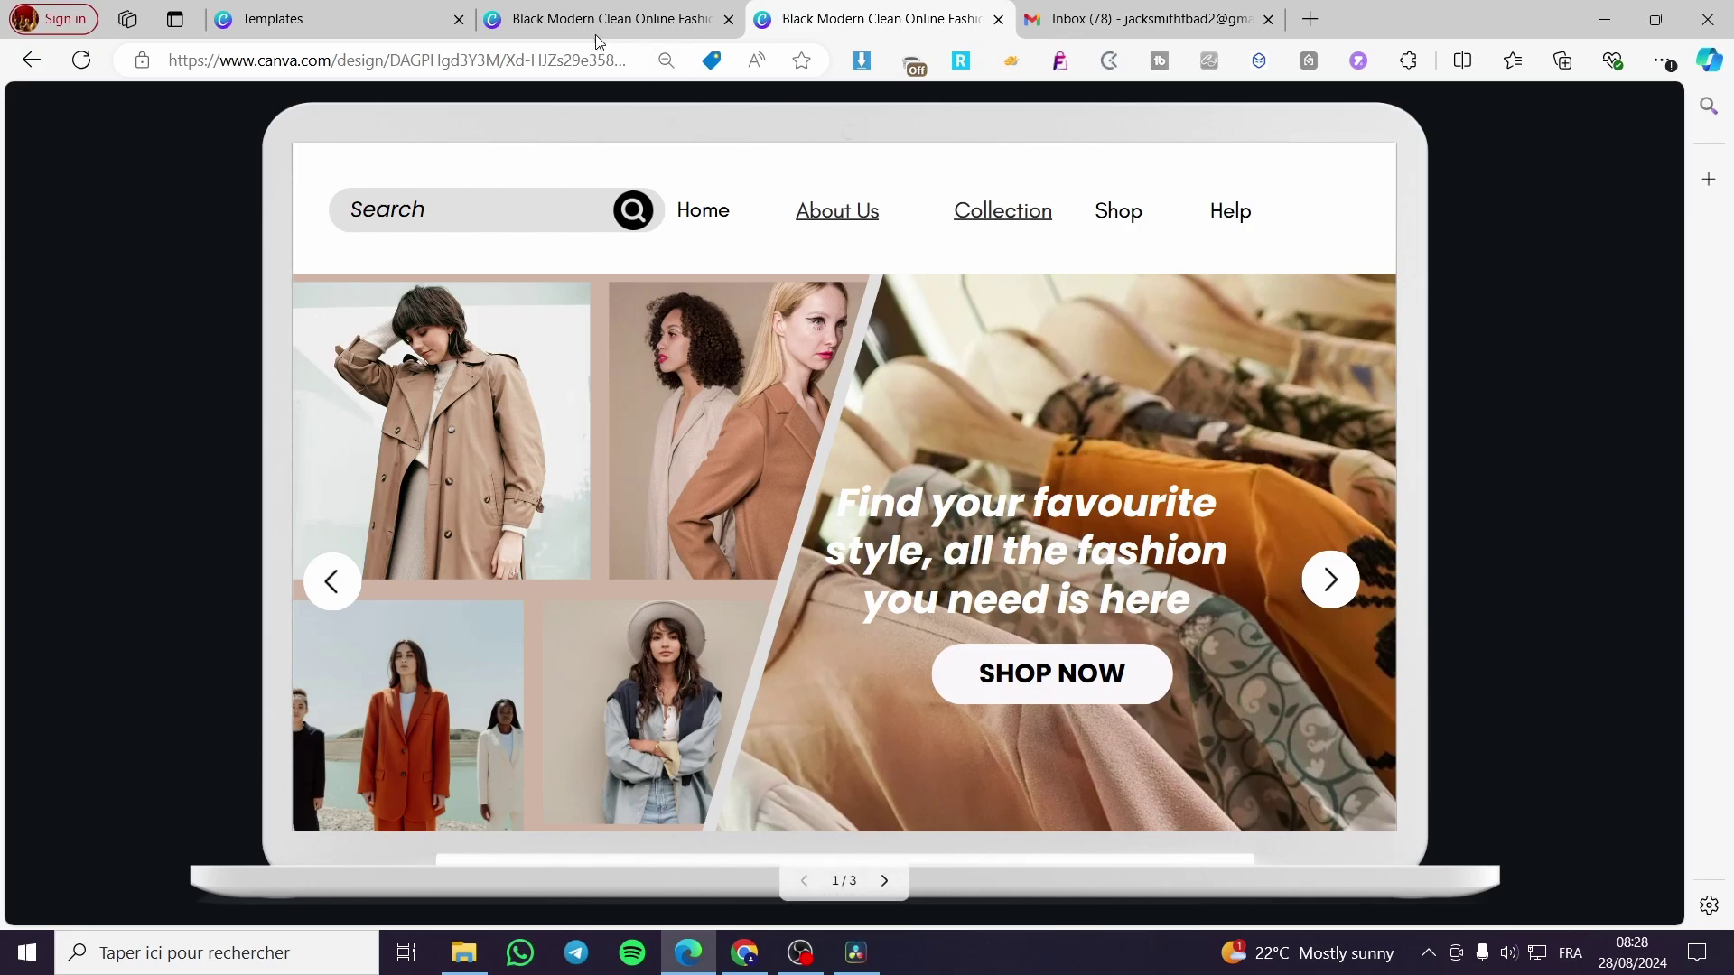
click(998, 19)
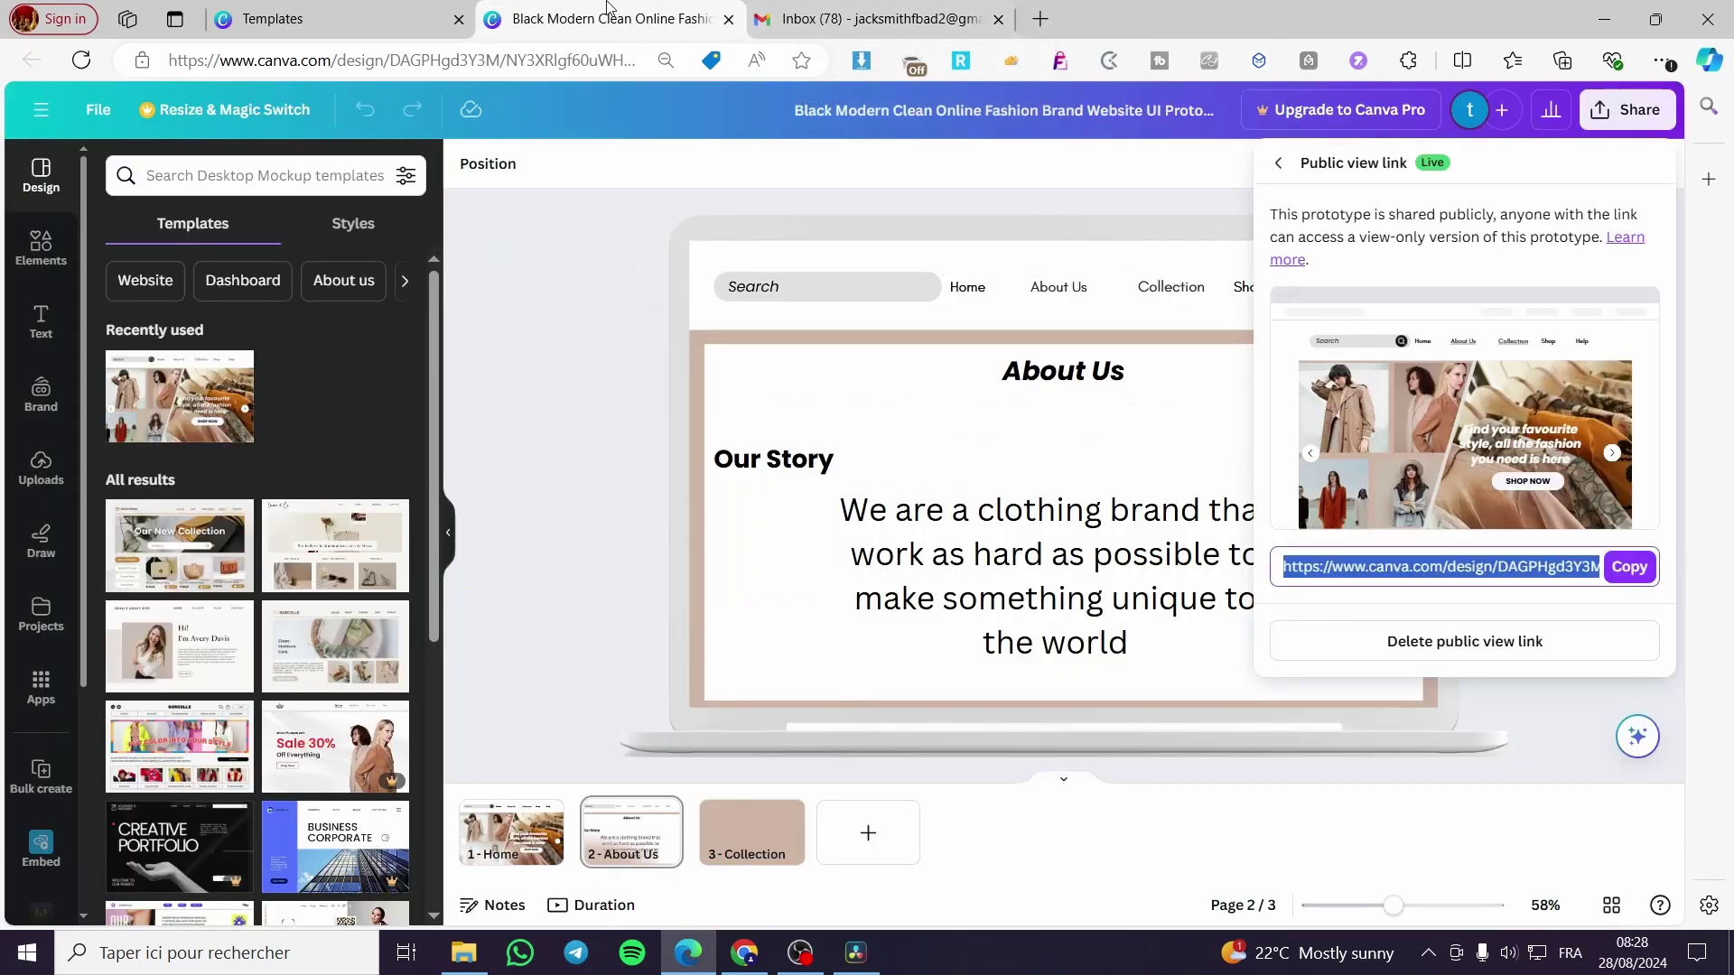
click(1595, 688)
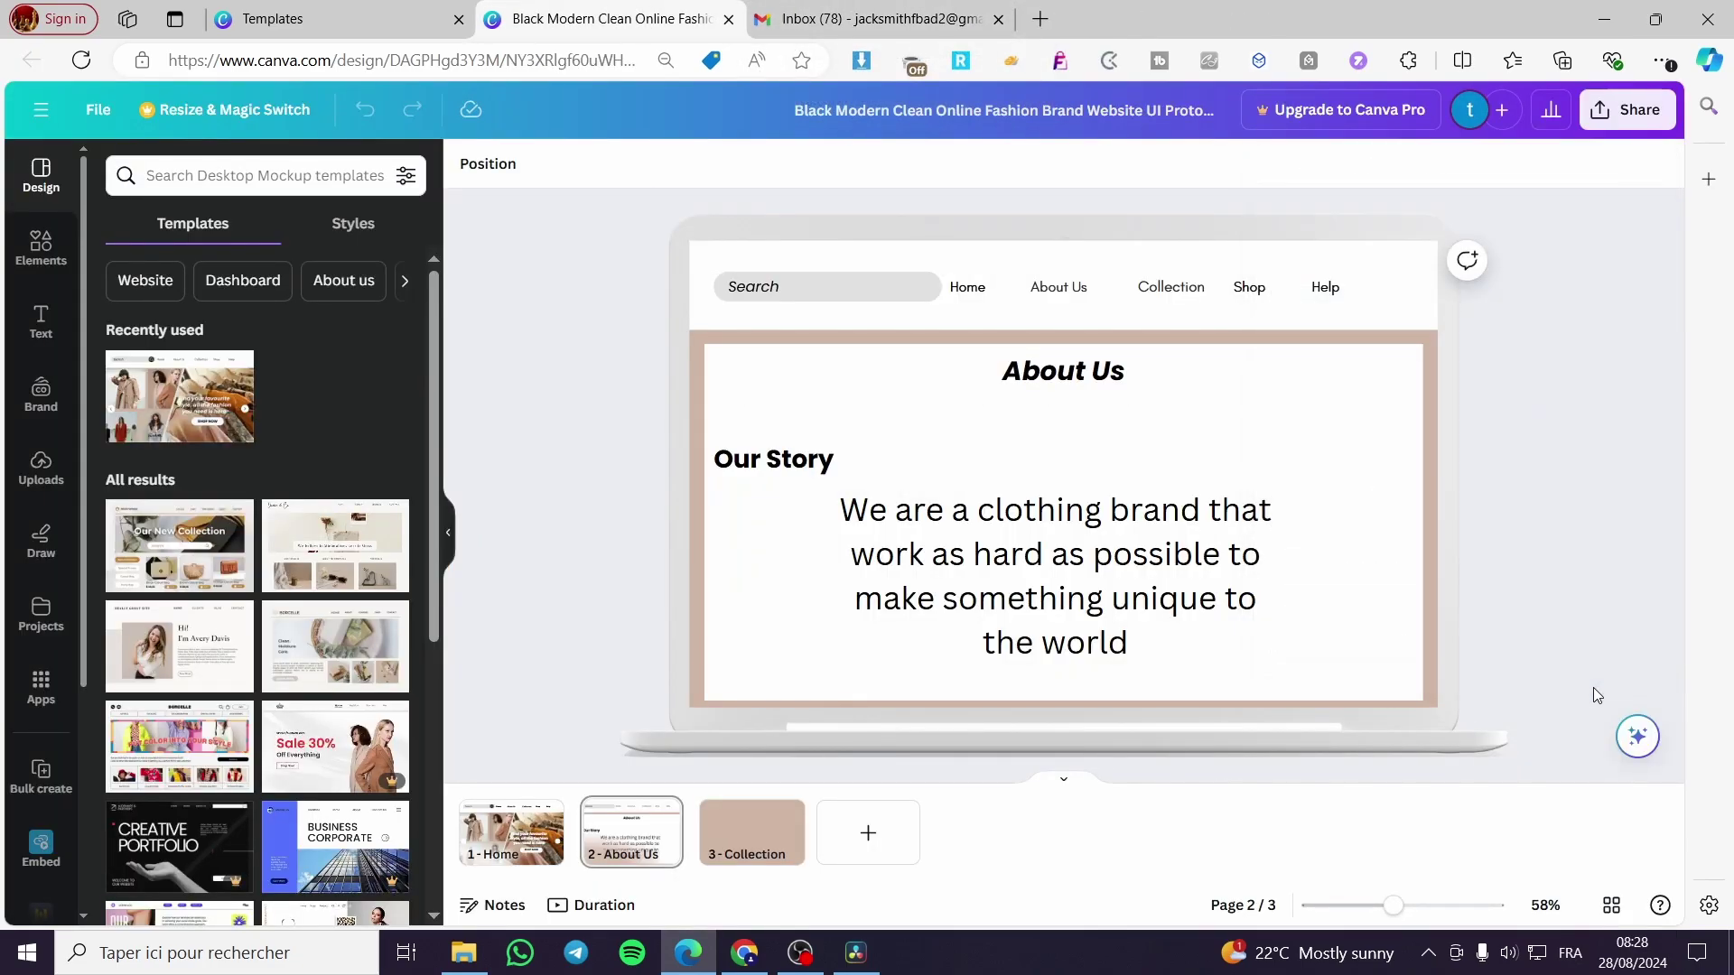
Step: Review all share options again with the public view link live, and return to the About Us page
click(1623, 116)
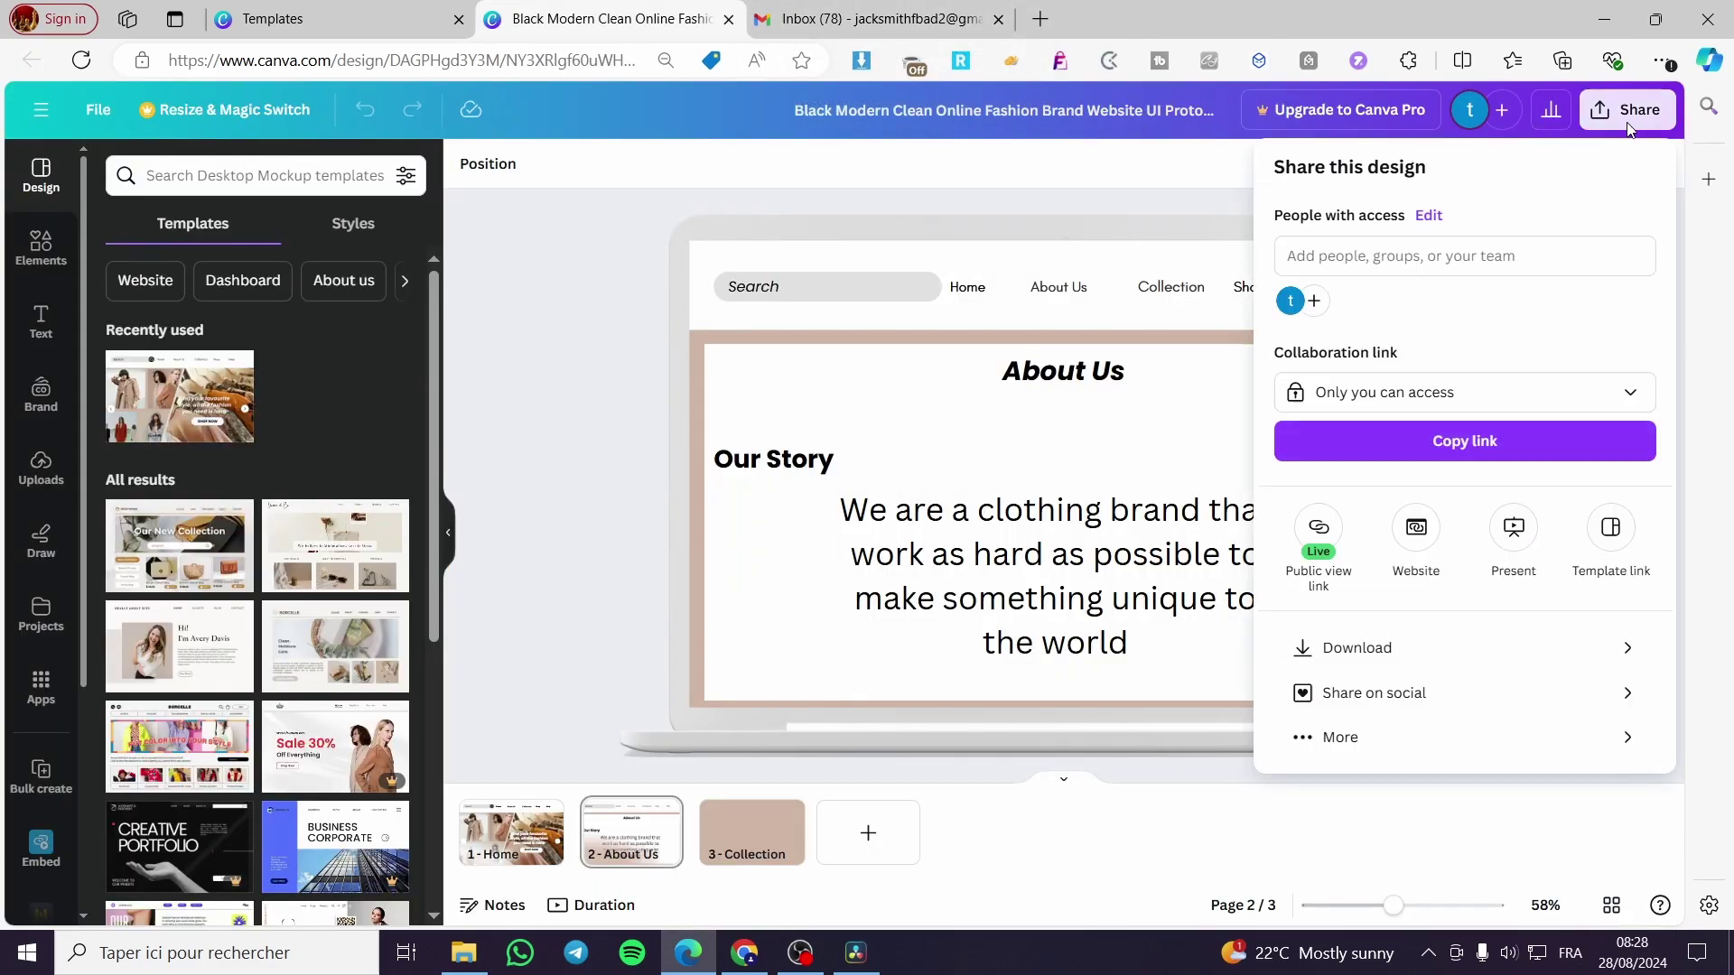
click(1442, 738)
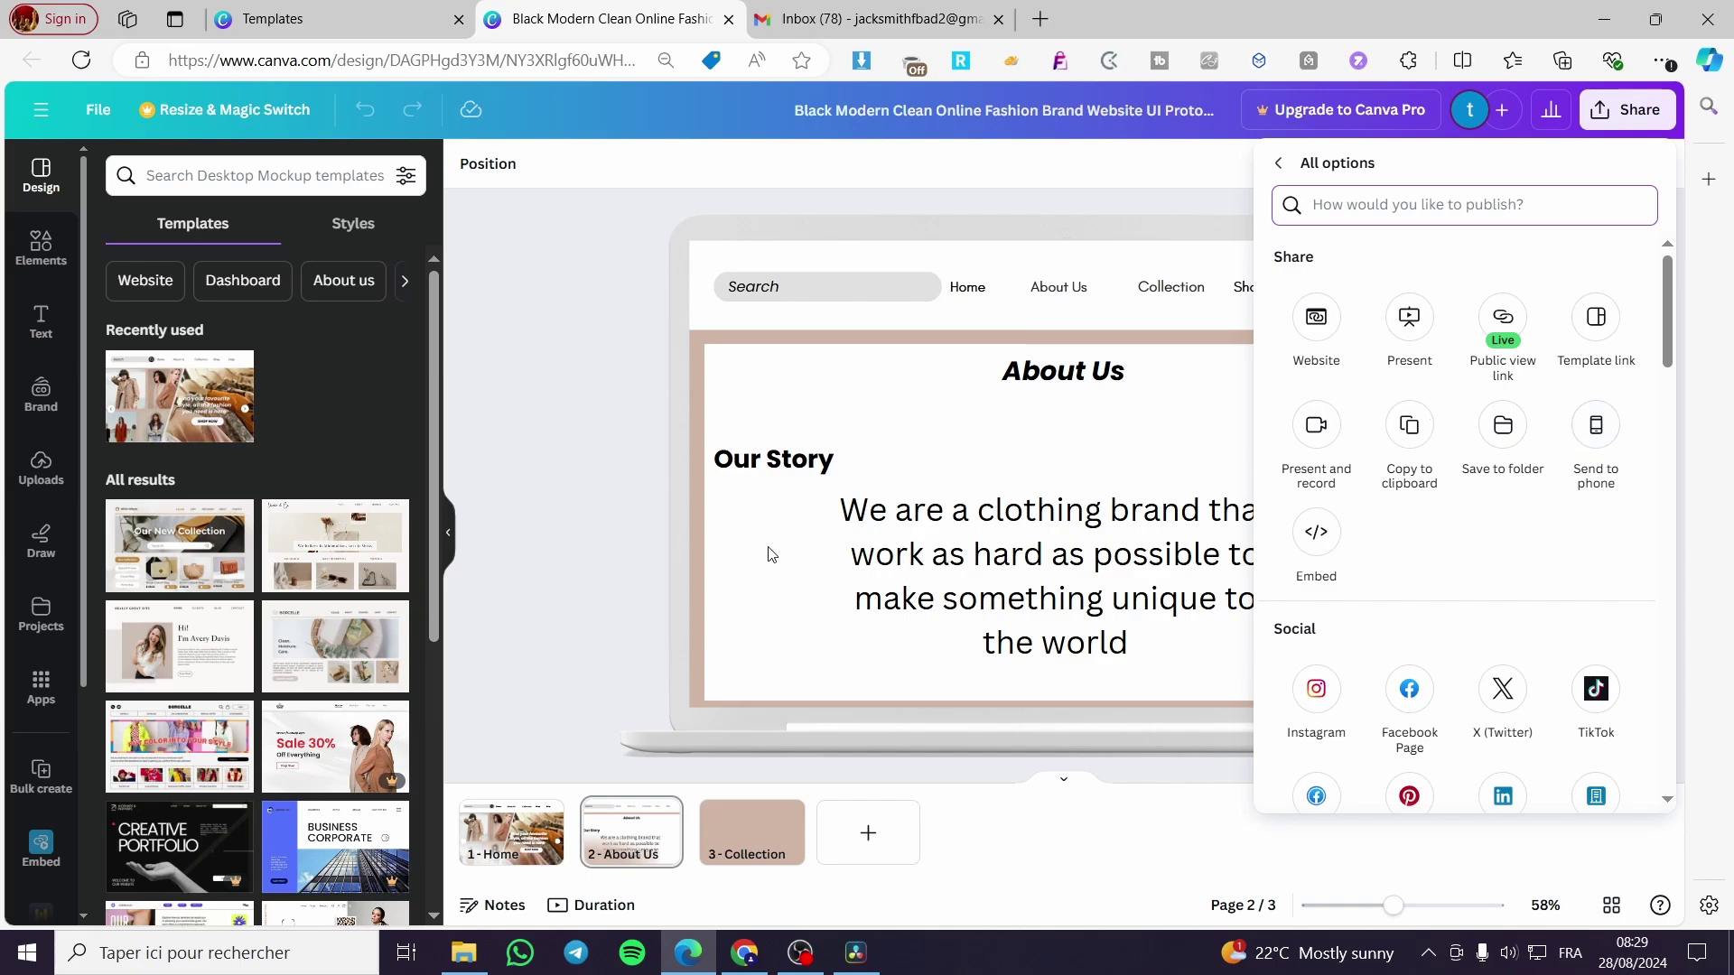
click(539, 488)
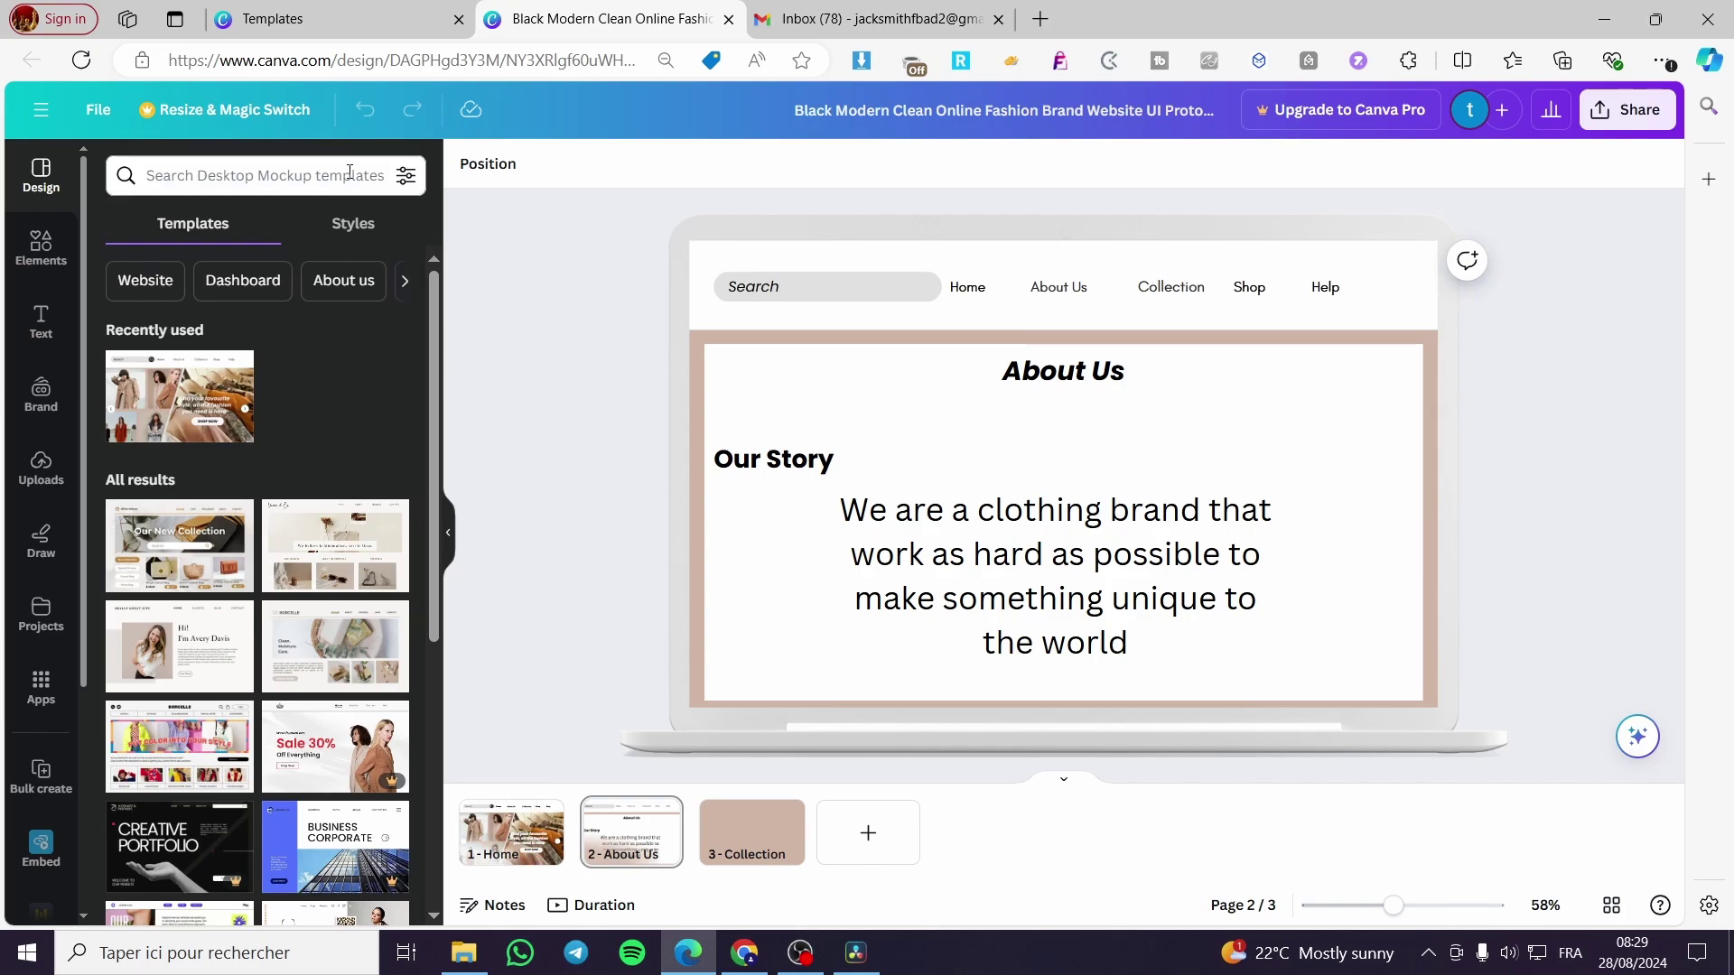
Step: Switch to the Templates browser tab, browse the mobile prototype templates and preview the white and blue hotel booking one
click(325, 21)
click(1559, 115)
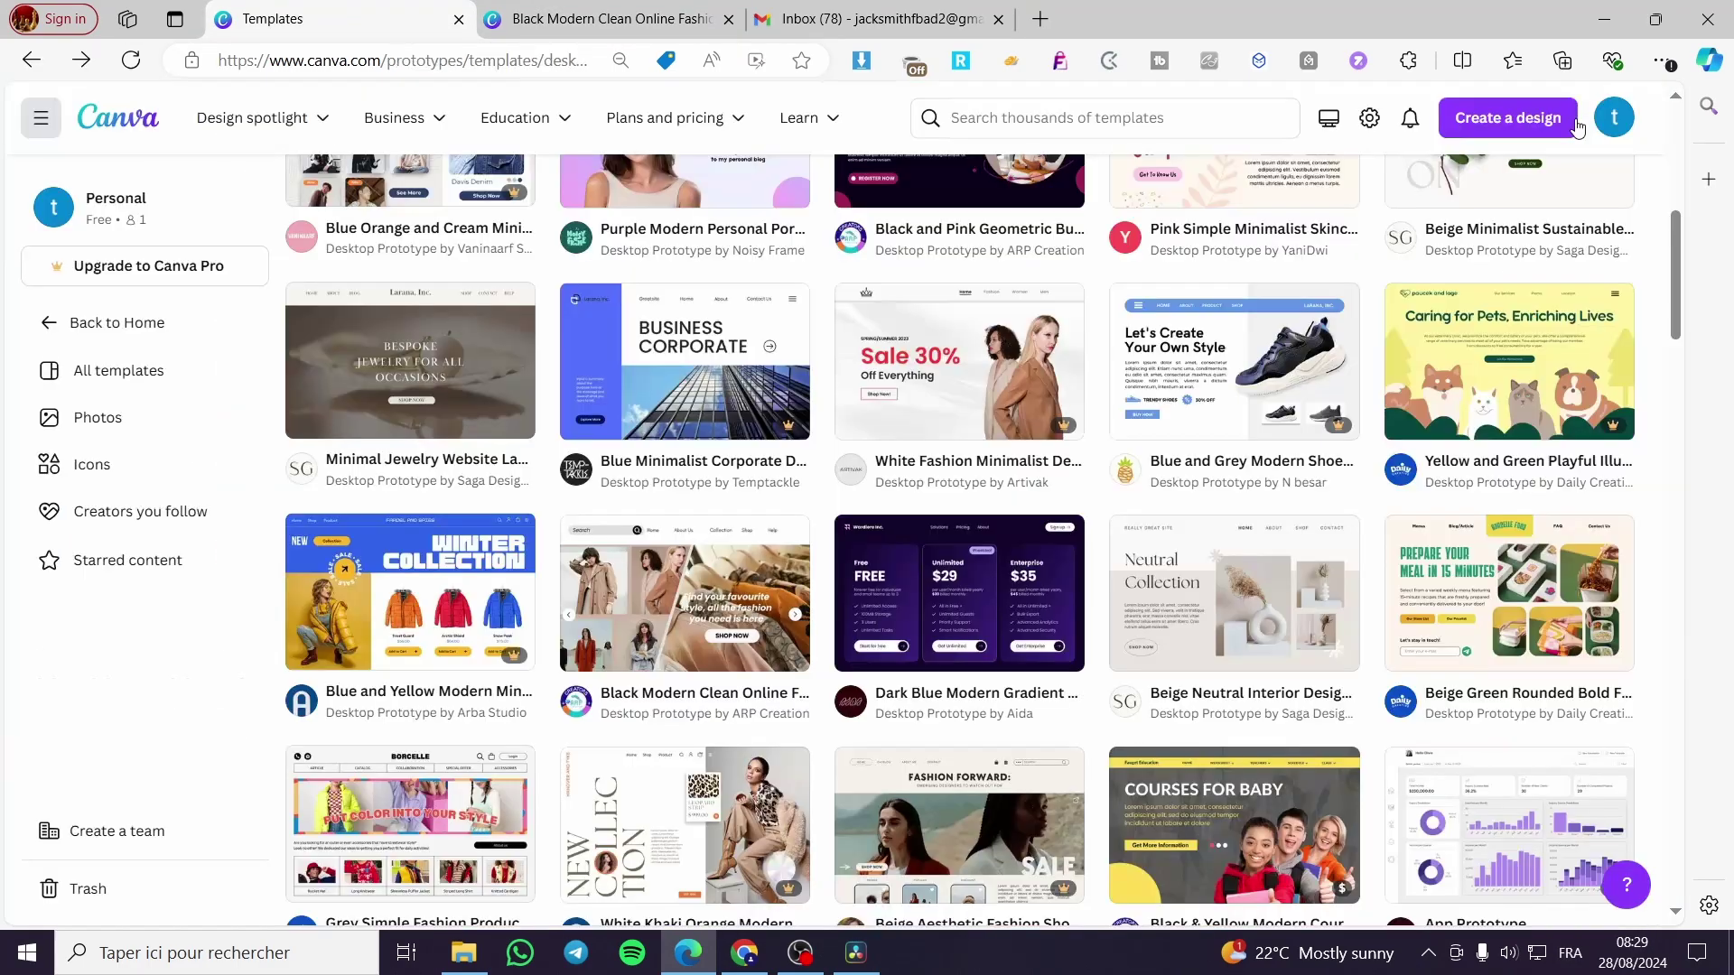
click(32, 65)
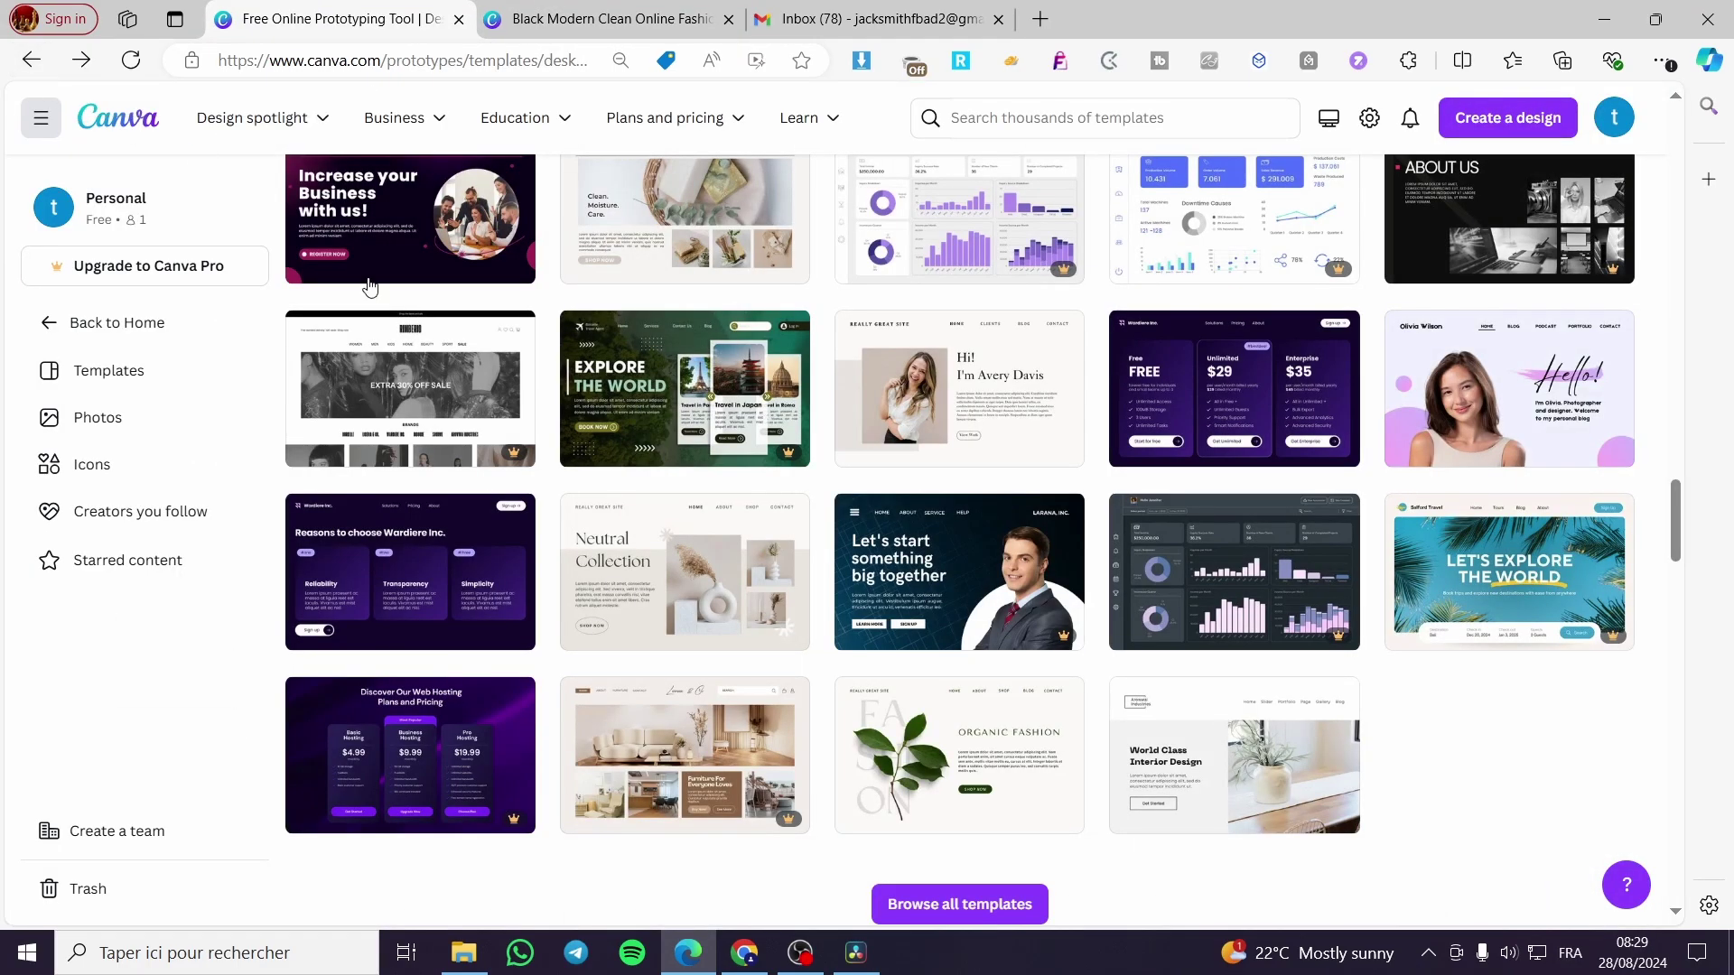
scroll(973, 585, up, 8)
click(973, 585)
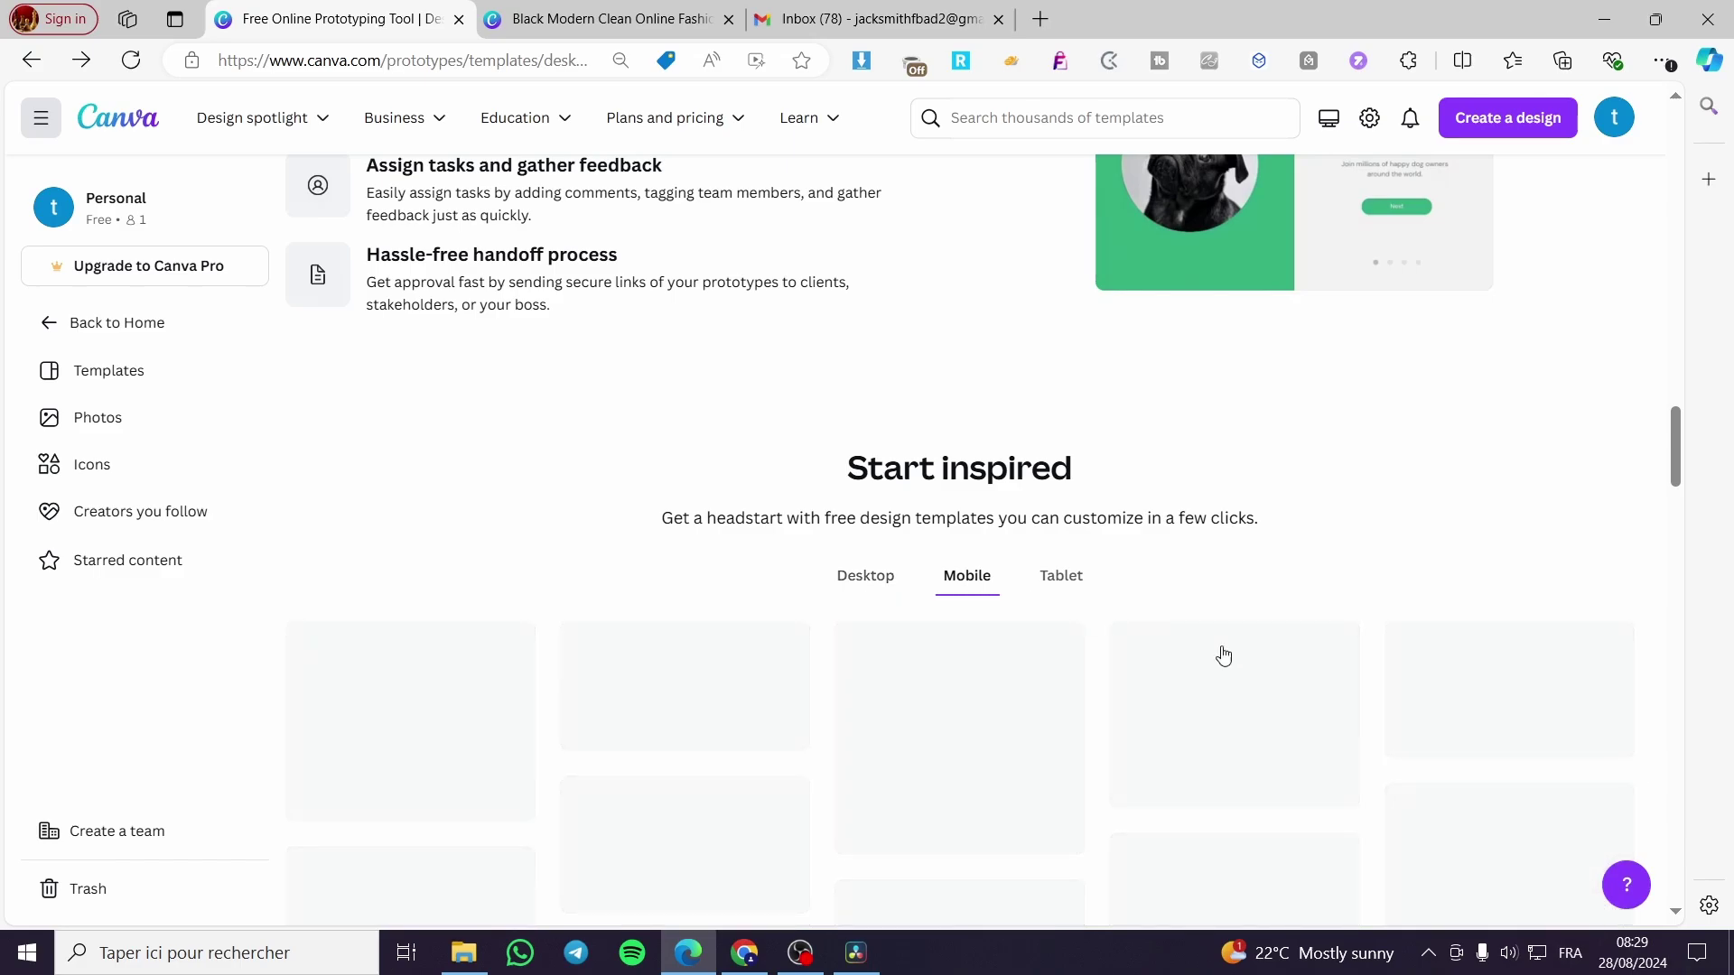
scroll(987, 627, down, 4)
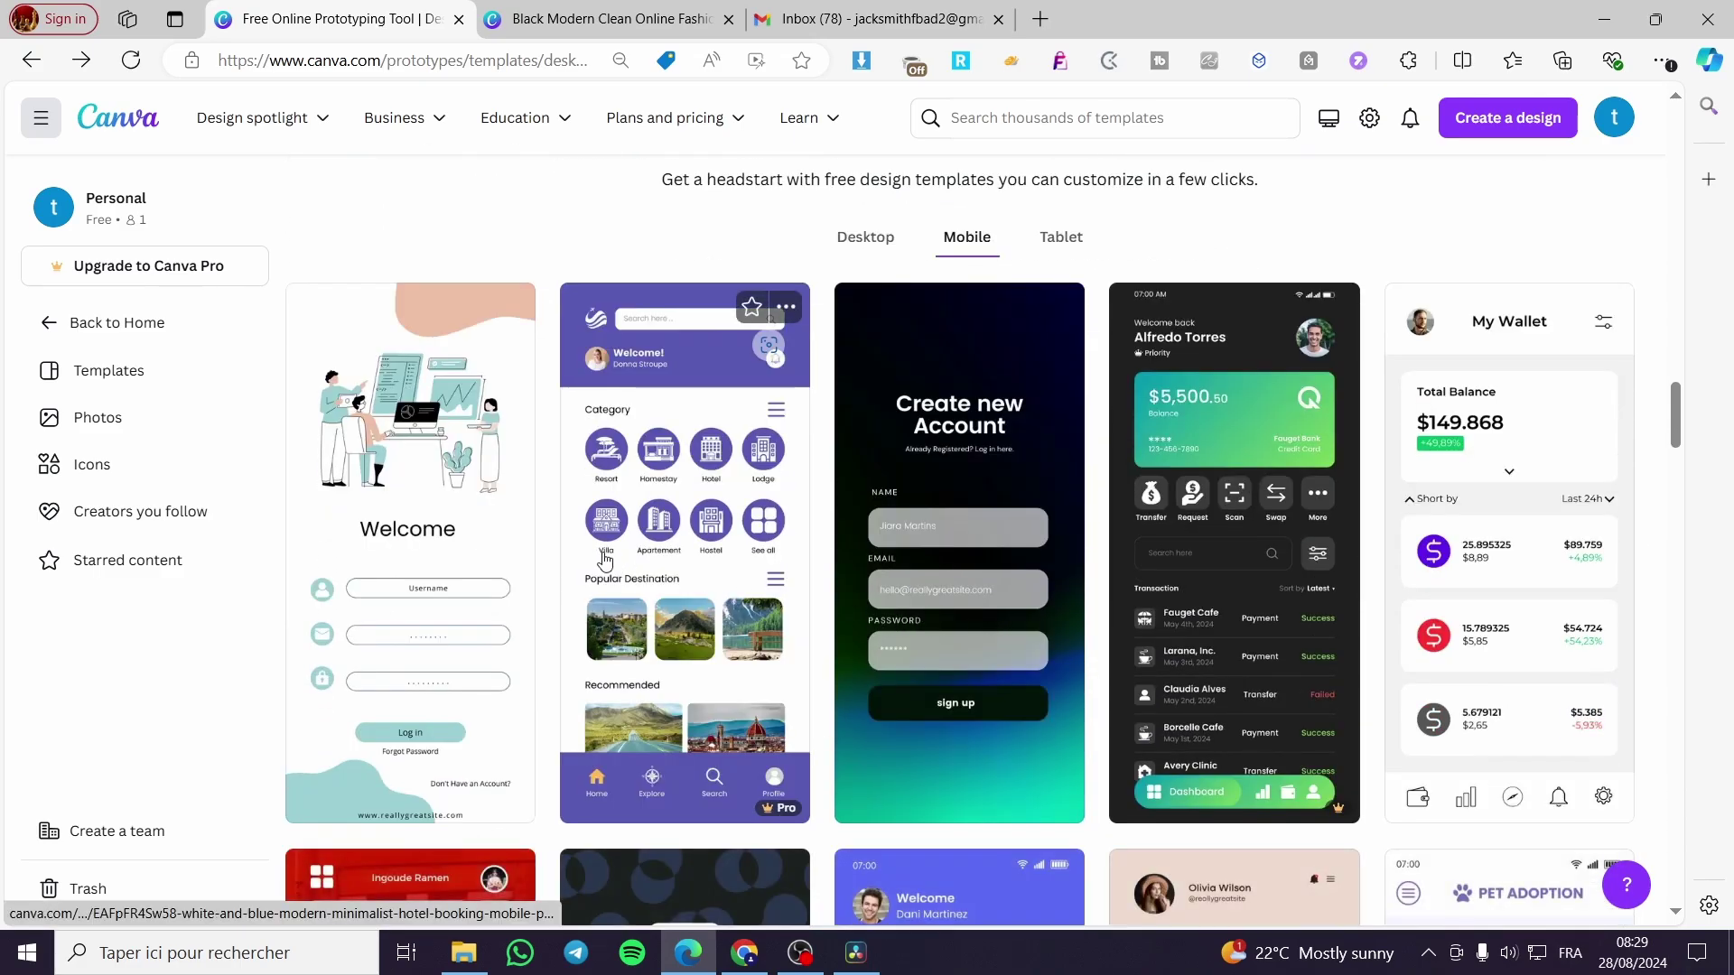
click(685, 560)
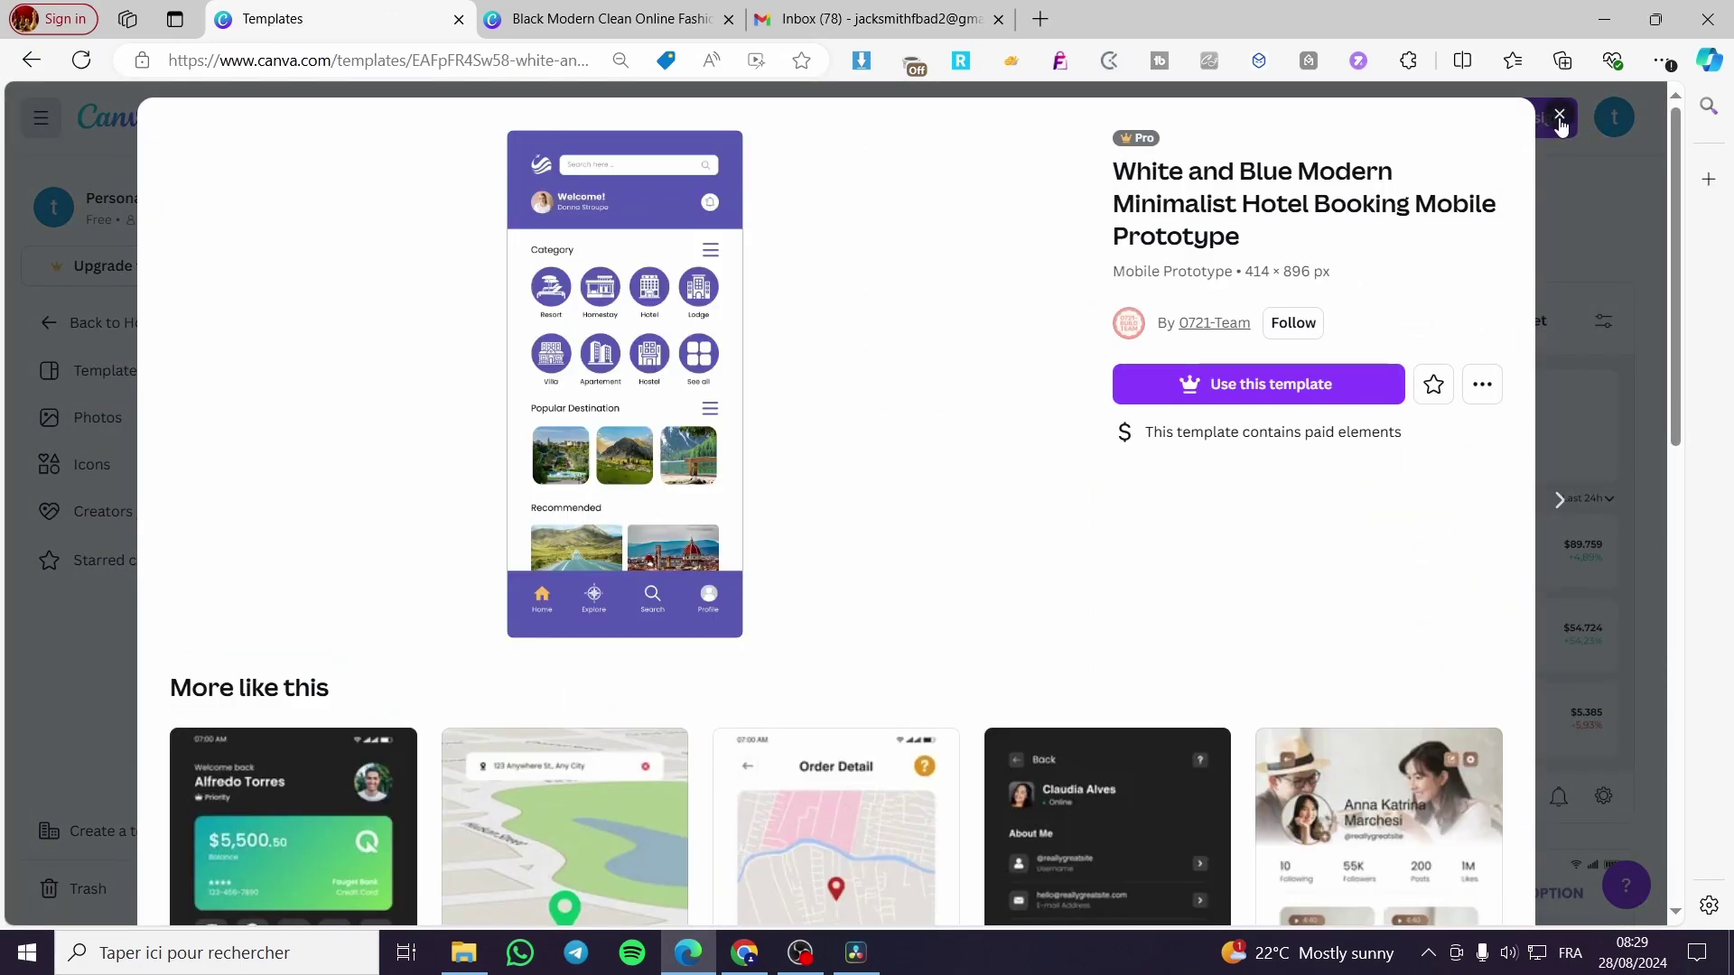
Step: Close the hotel booking preview and open the white minimalist My Wallet mobile template as a new design
click(1558, 113)
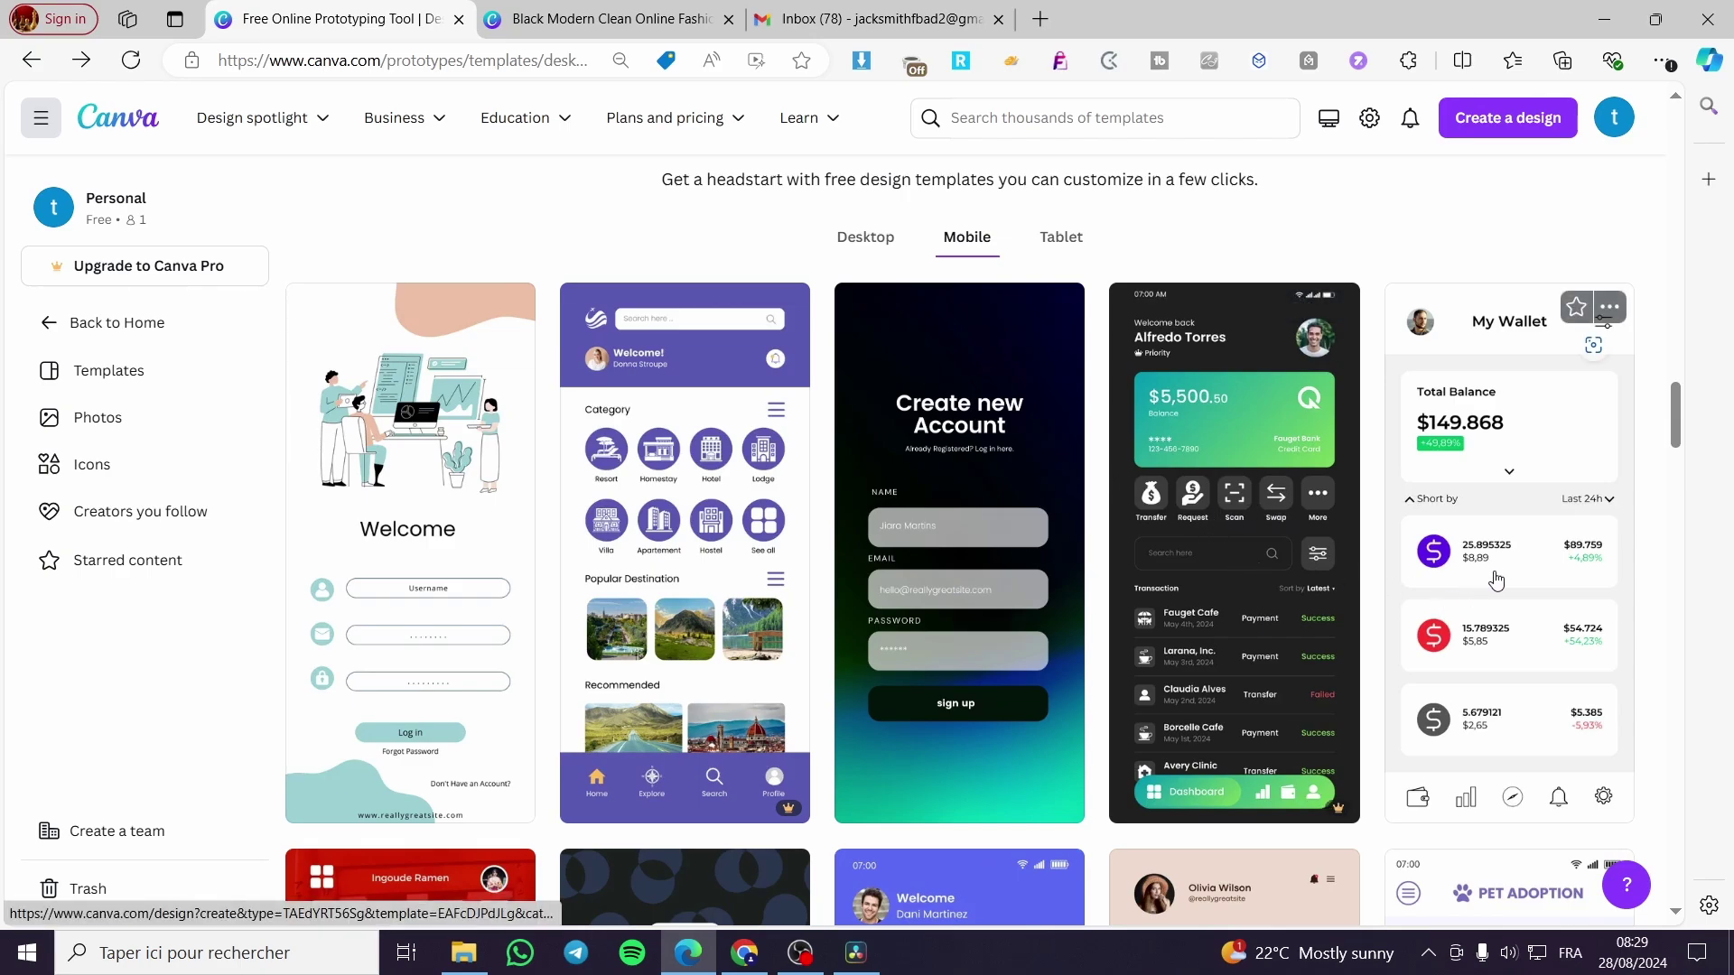
scroll(1496, 581, down, 3)
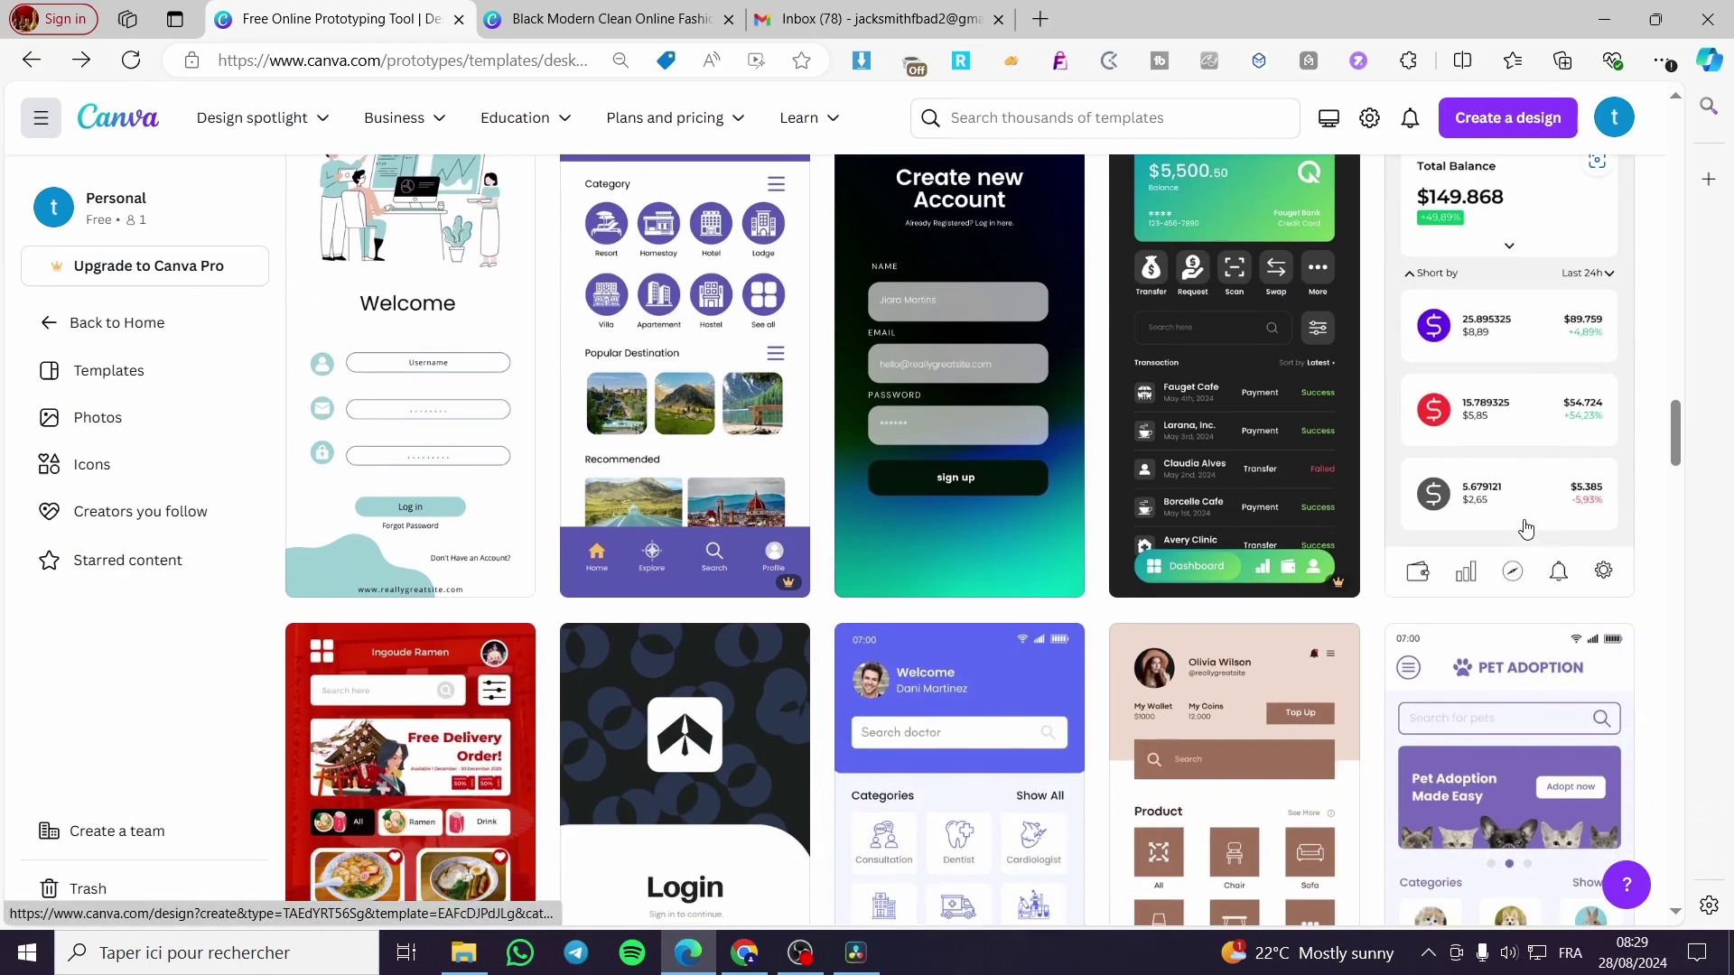
click(1520, 458)
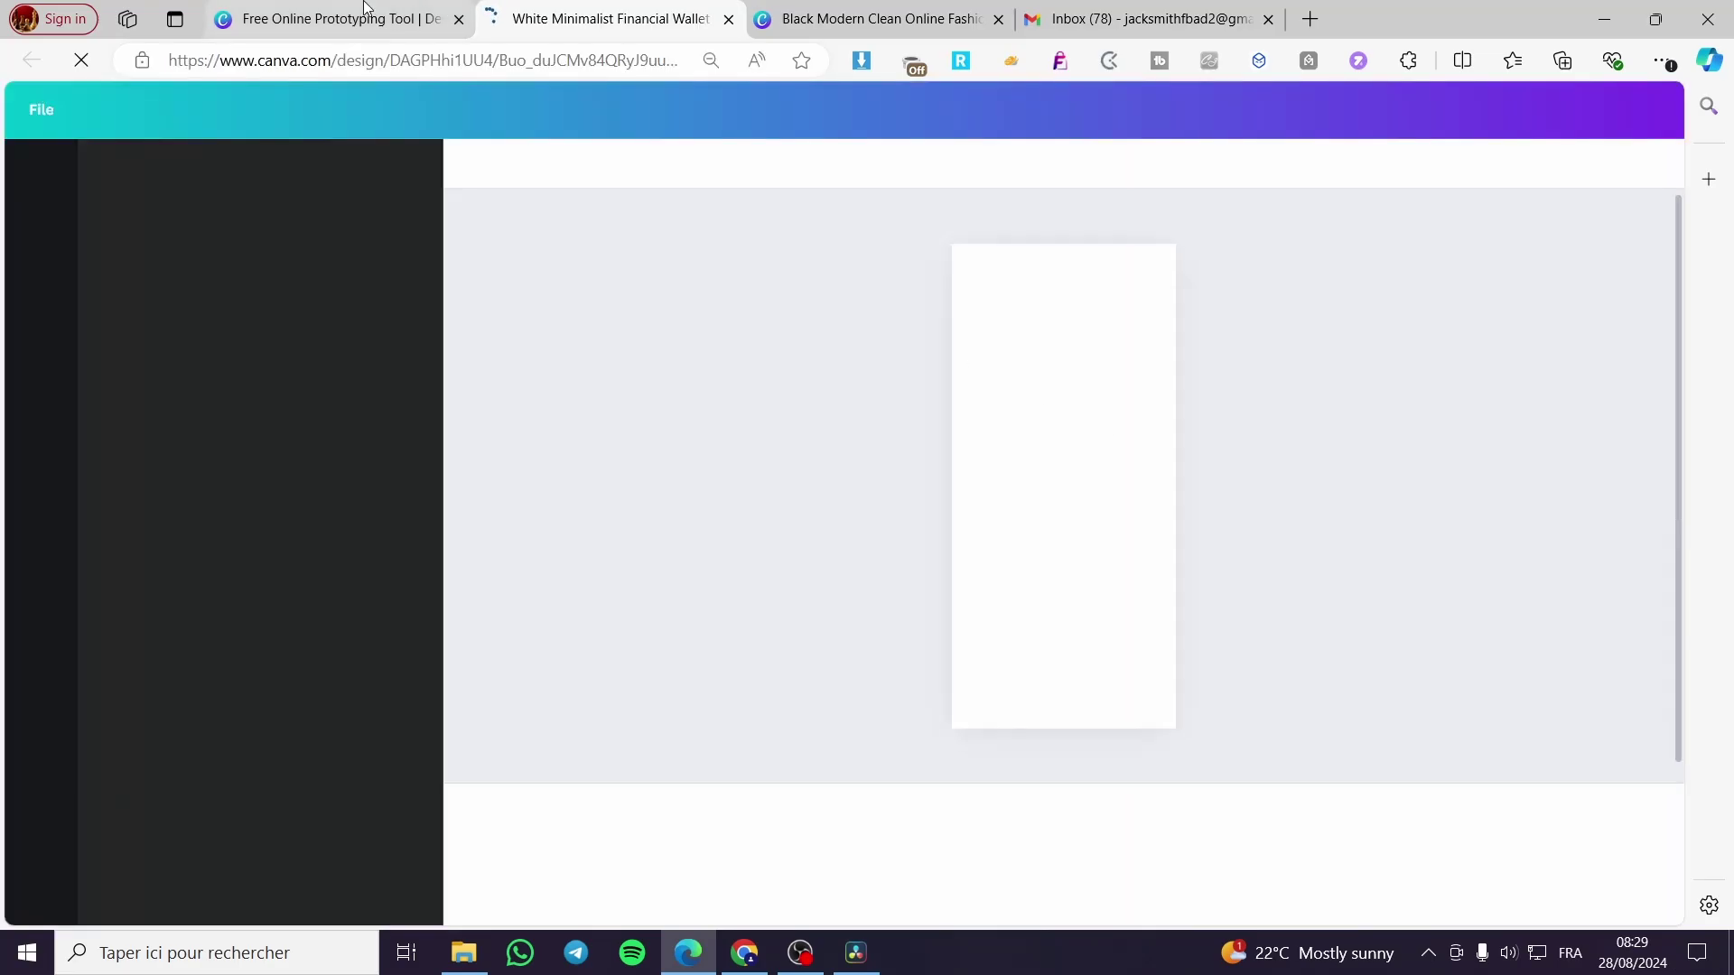
Step: Return to the template gallery and look at the Create new Account and the black and green mobile banking templates, closing each one
click(366, 9)
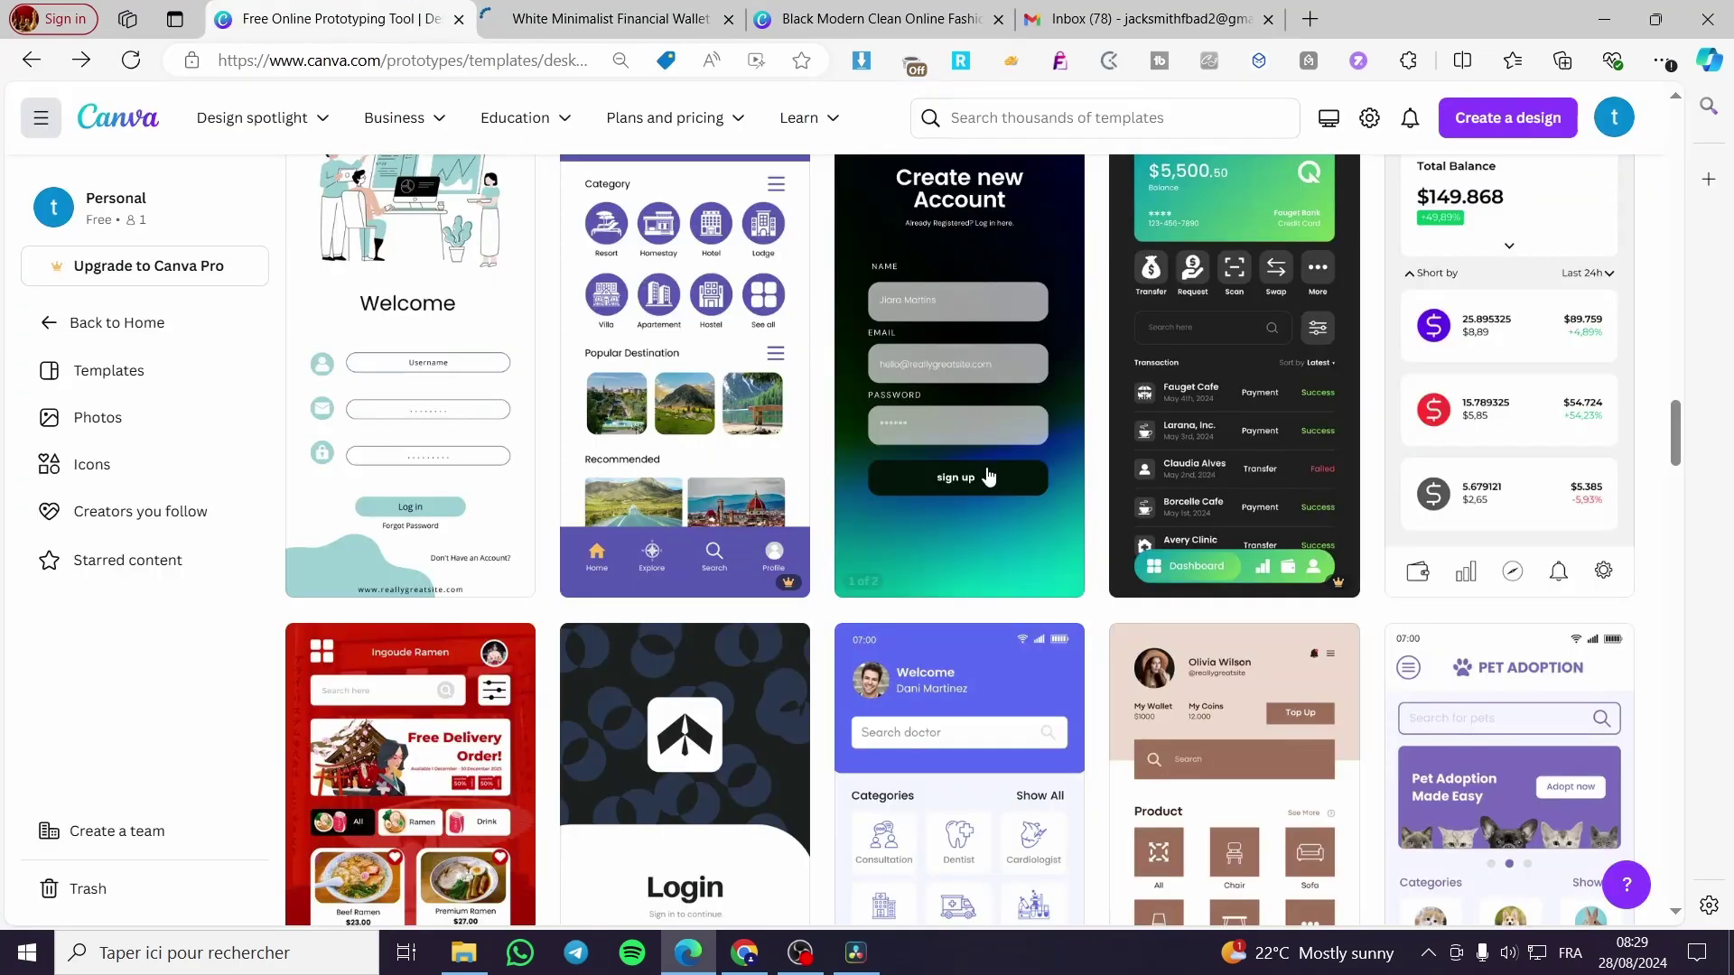
click(1030, 442)
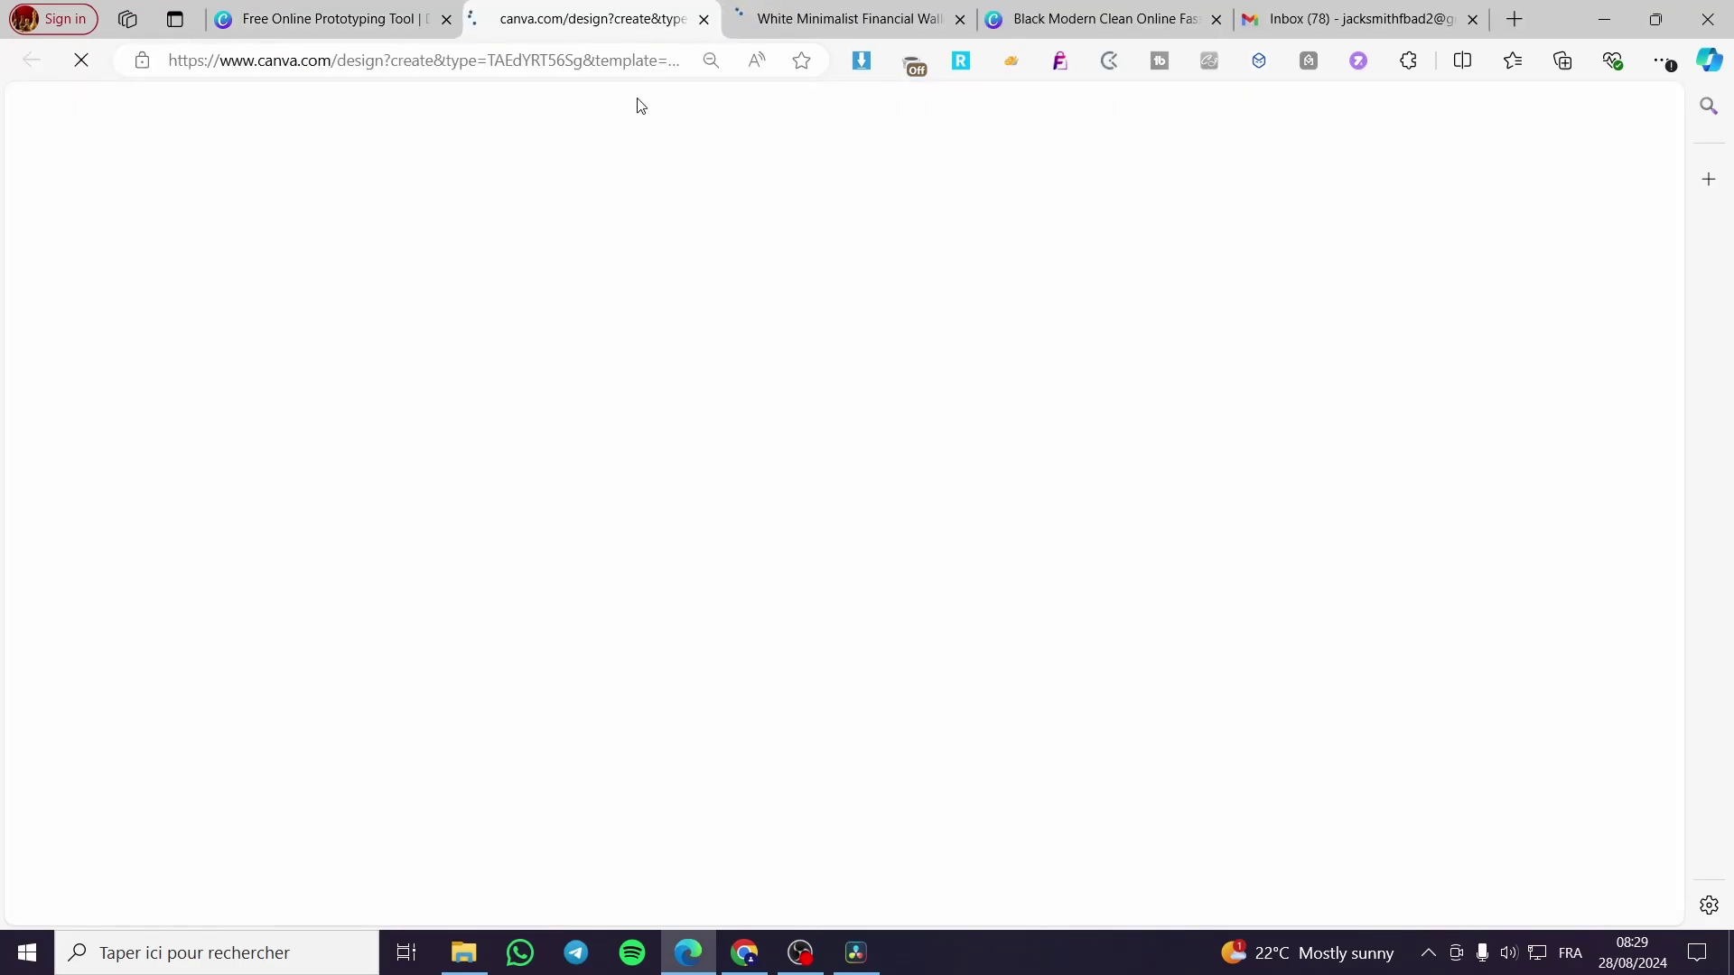
click(704, 19)
scroll(1084, 542, up, 1)
click(1340, 547)
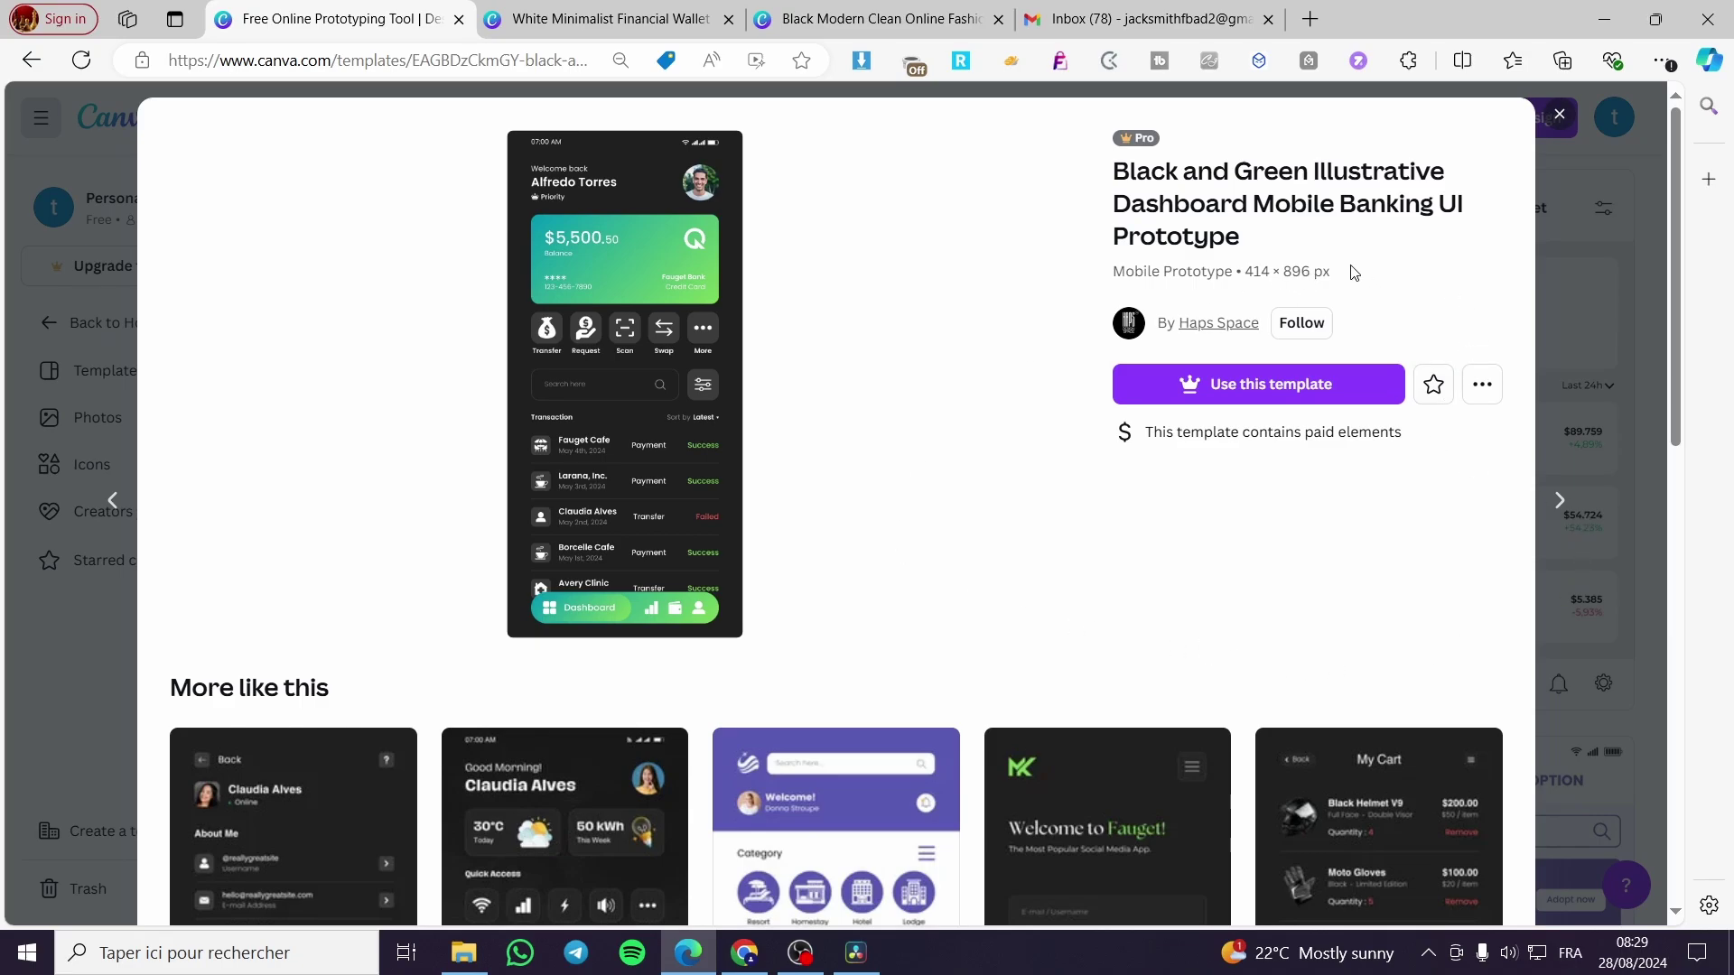
click(1559, 115)
Step: Switch to the White Minimalist Financial Wallet design and create a public view link for it
key(ctrl+Tab)
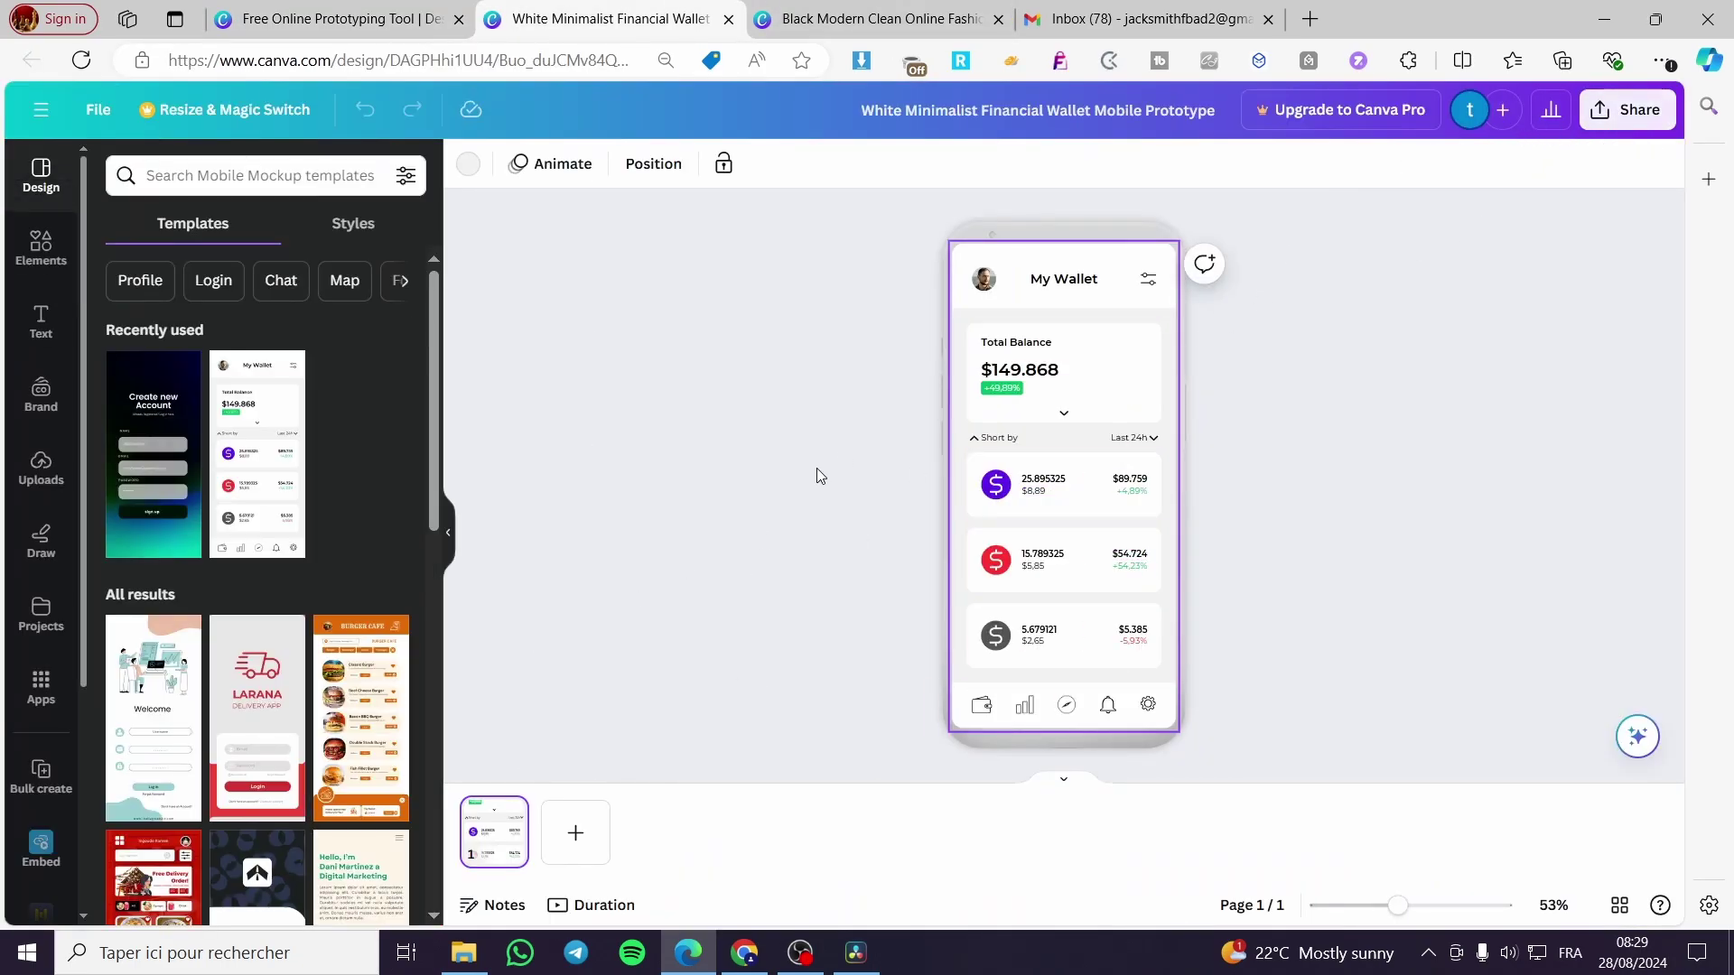
click(1341, 603)
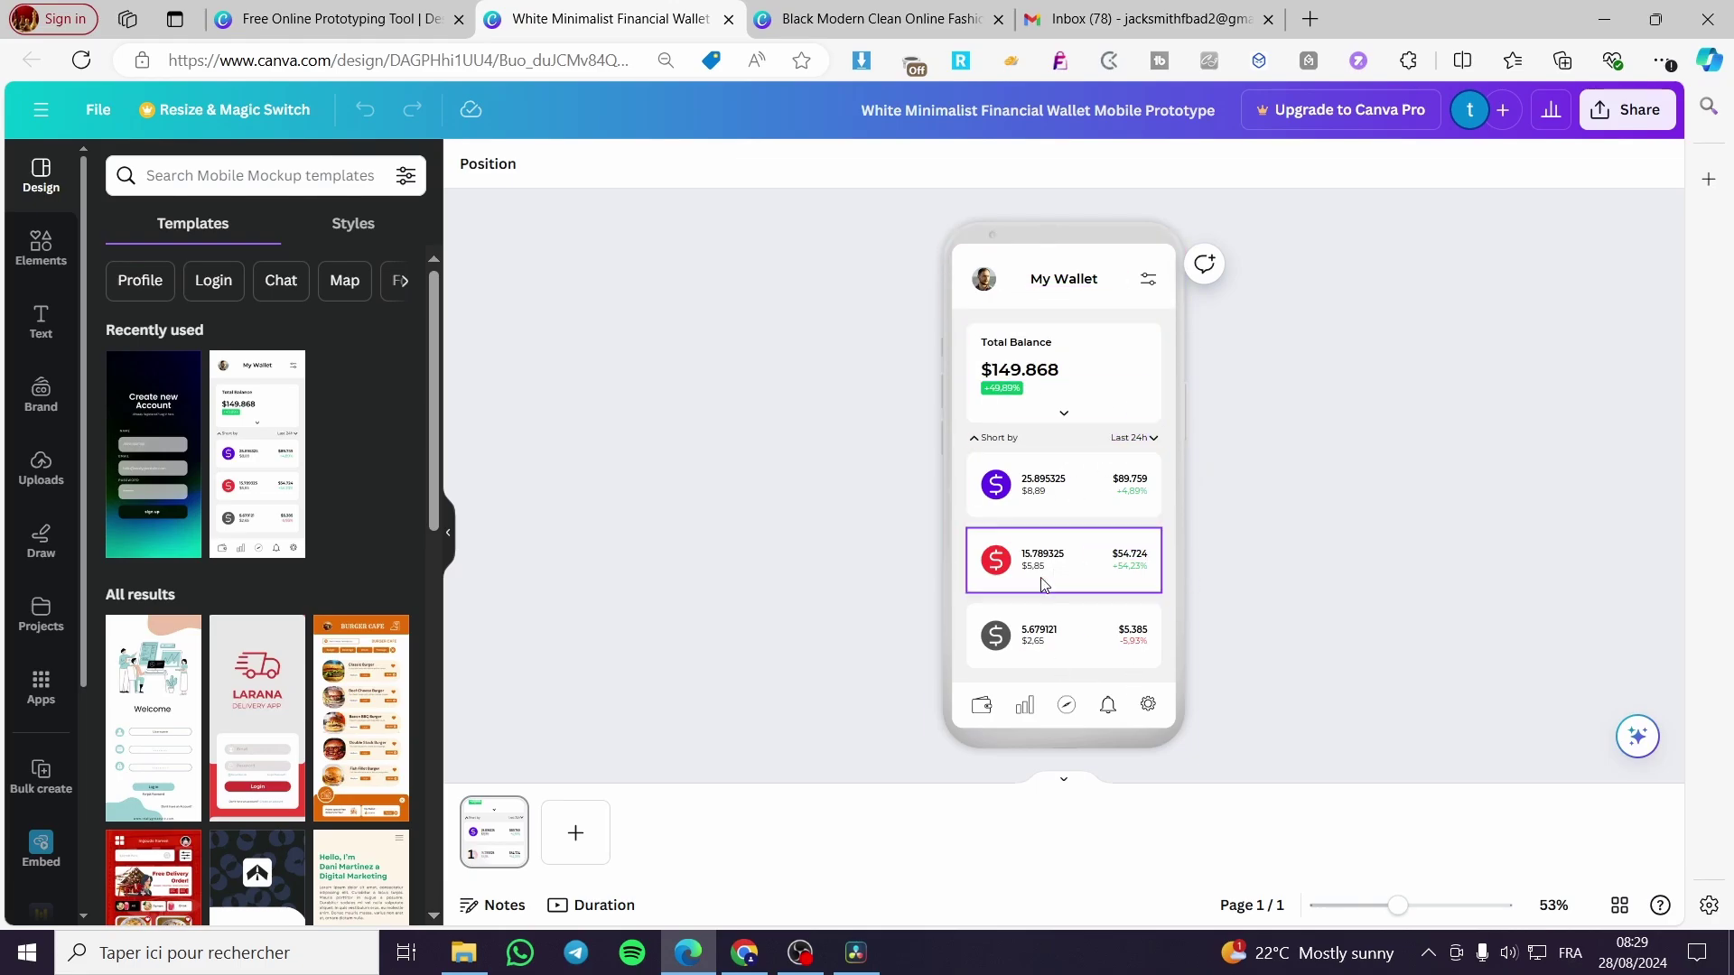
click(1639, 117)
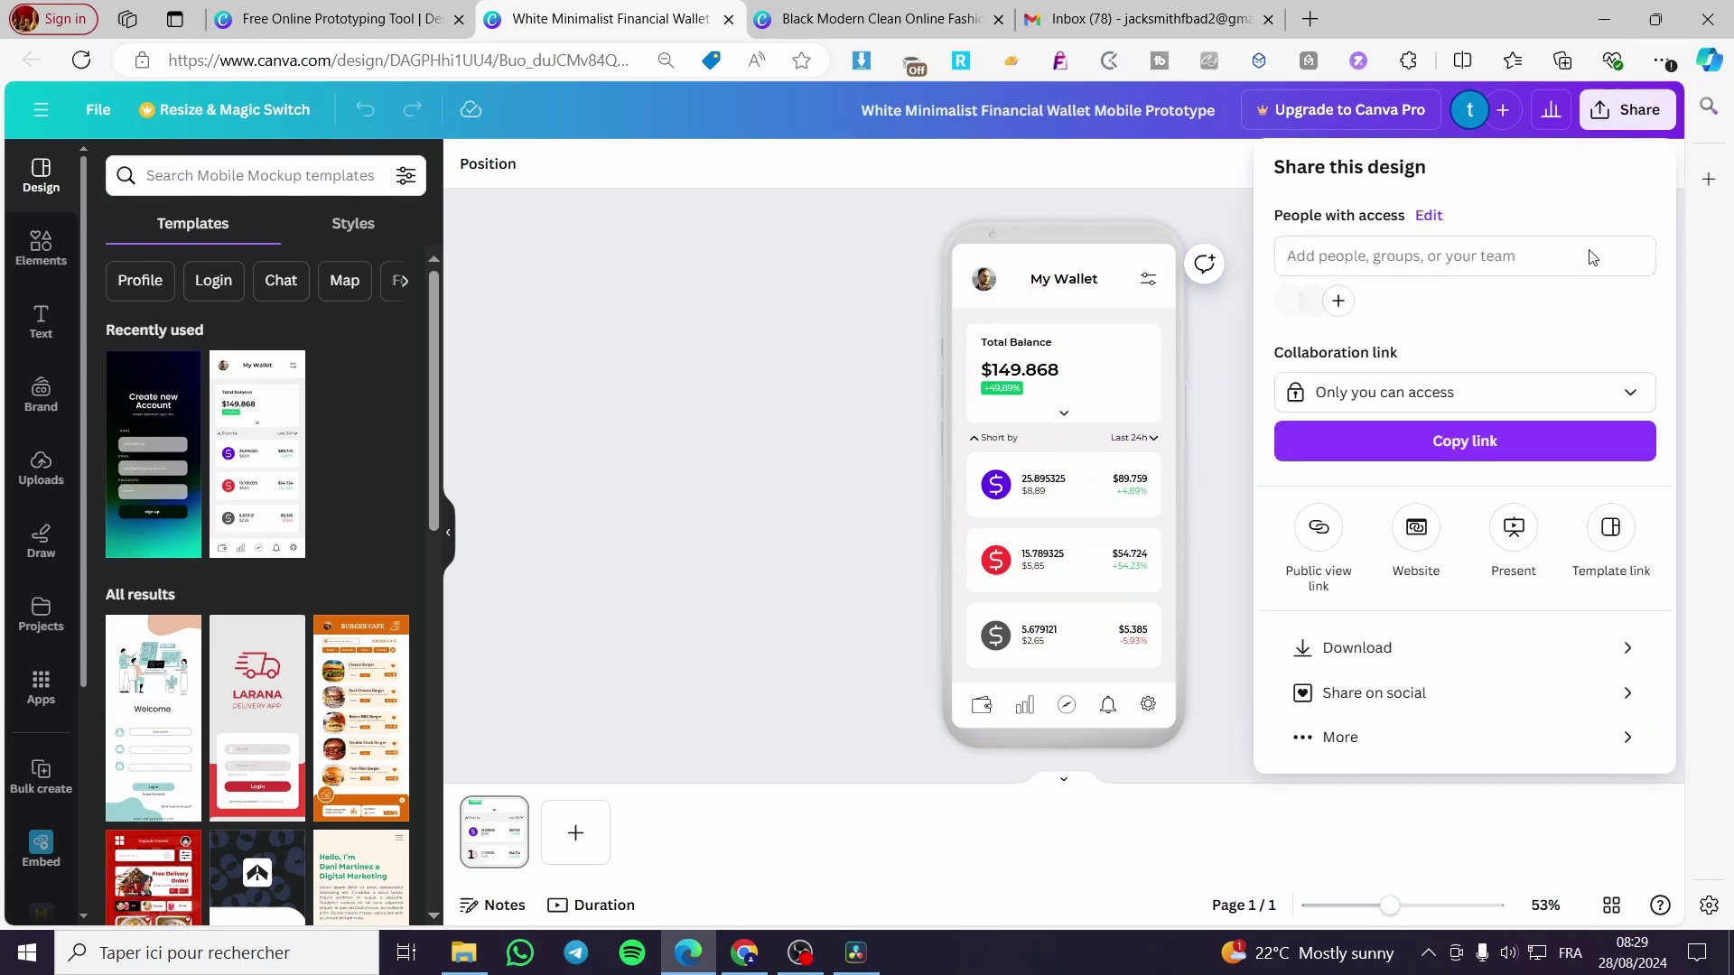
click(1319, 530)
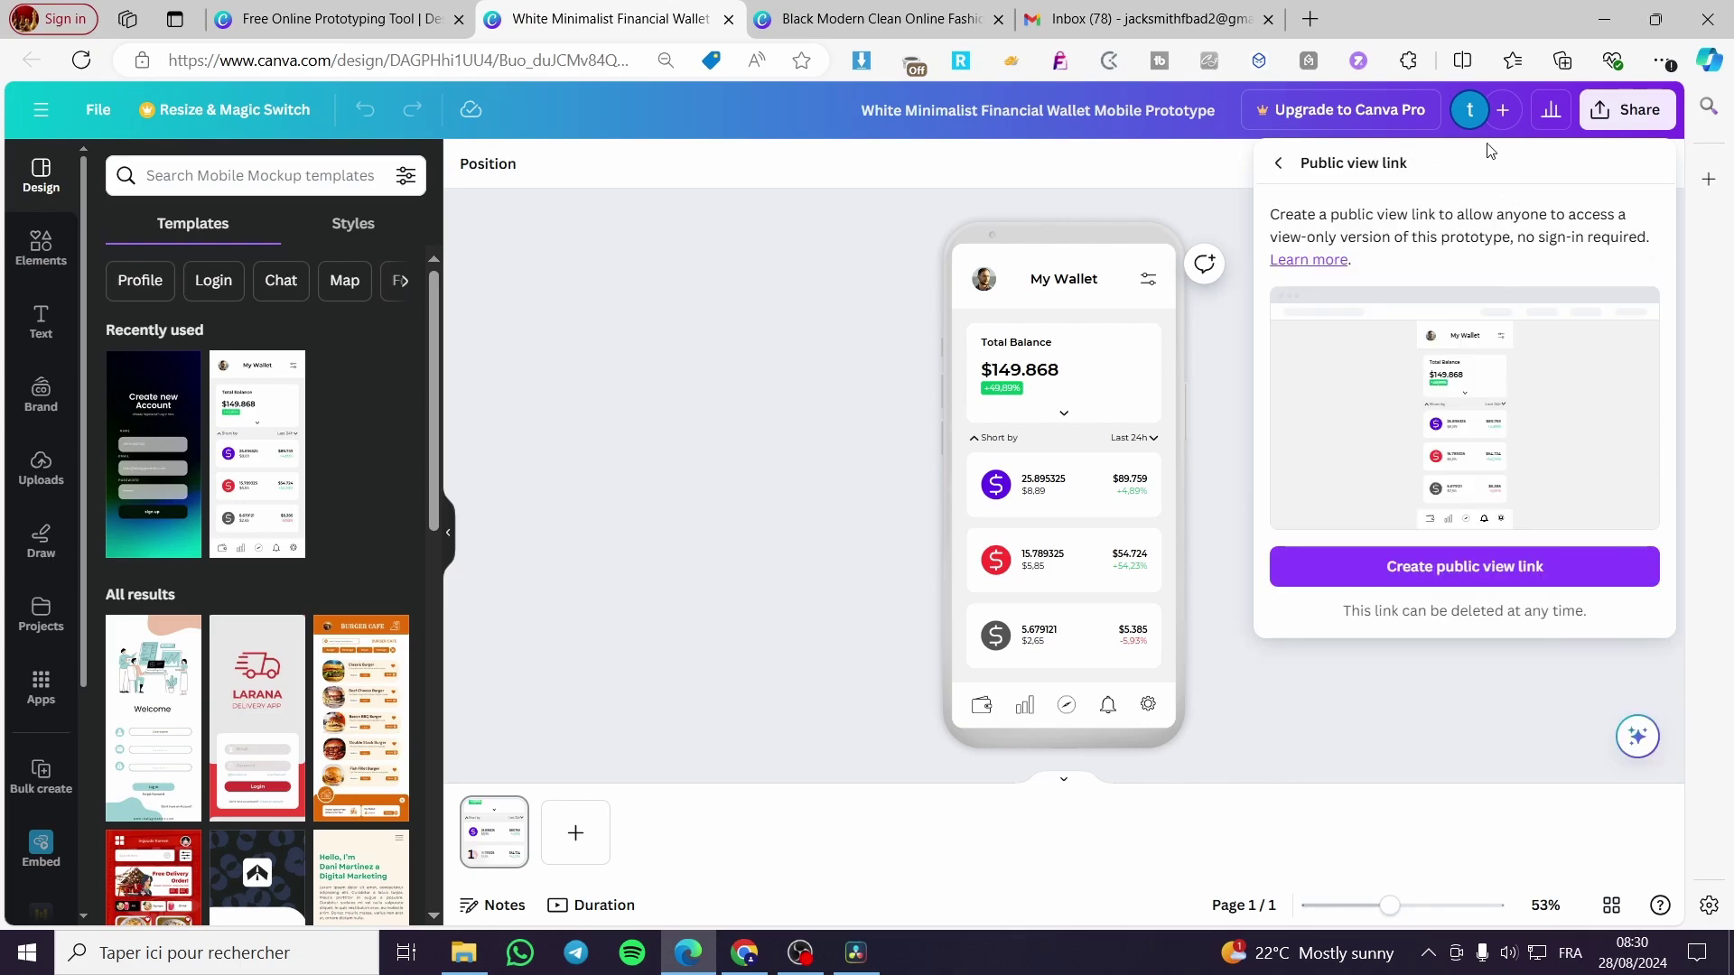
click(1476, 569)
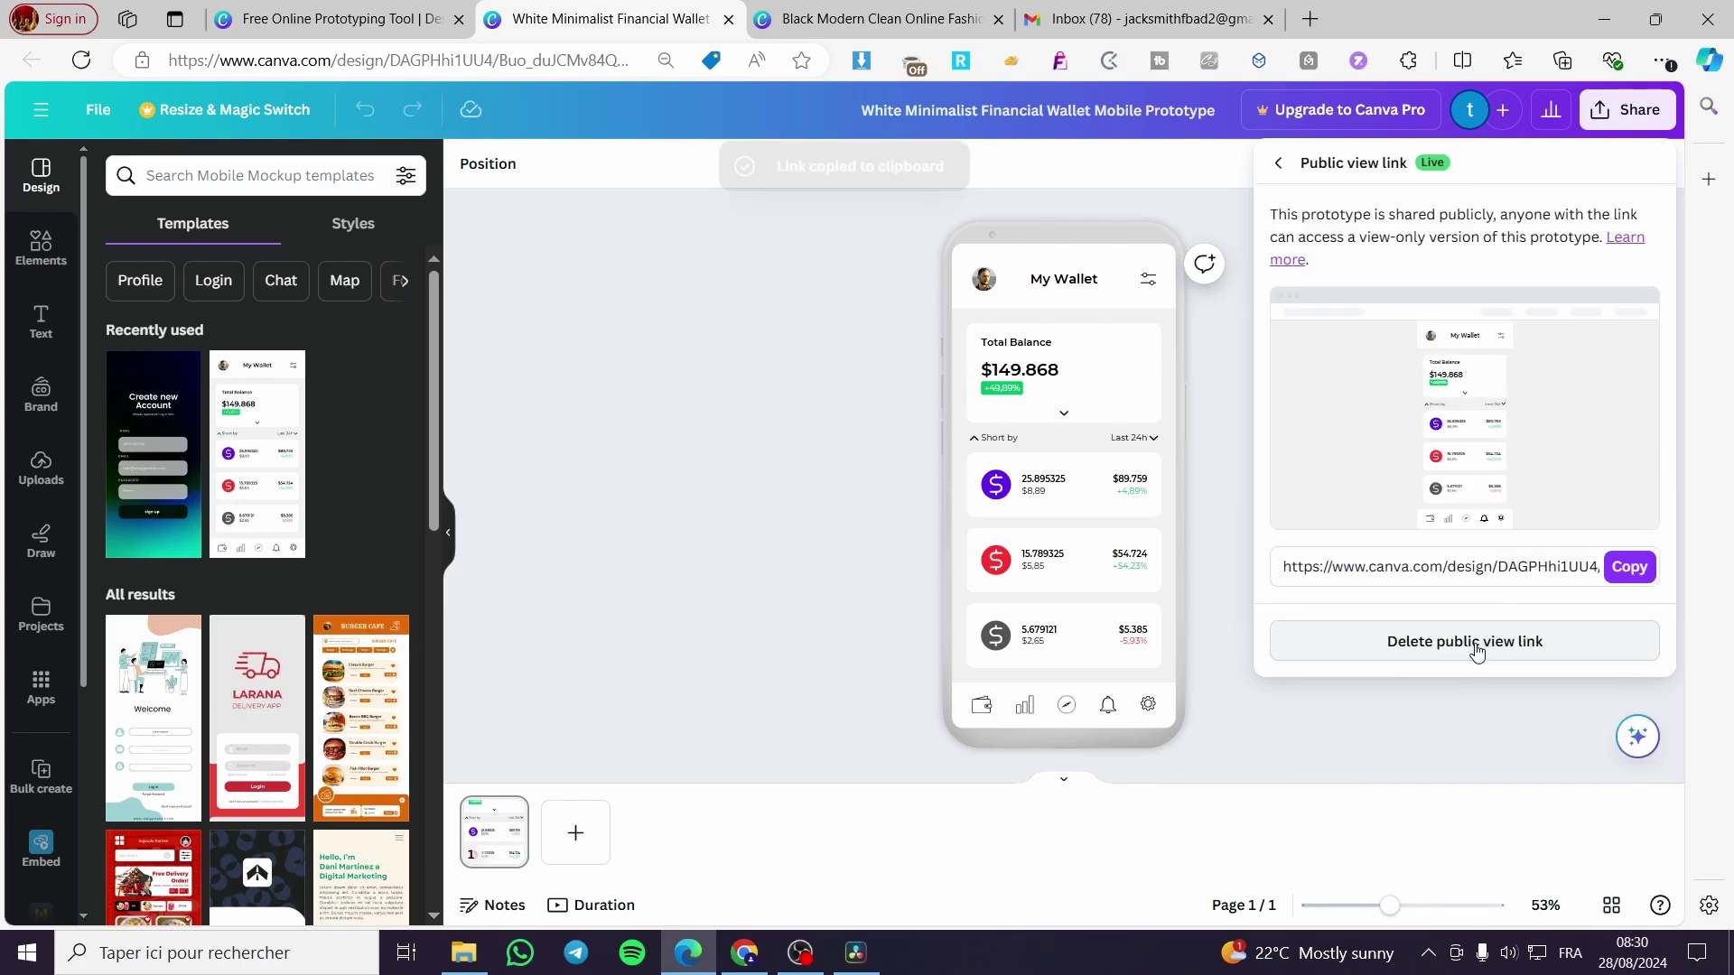
Step: Open the wallet prototype's public view link in a new browser tab
right_click(1468, 576)
click(1308, 569)
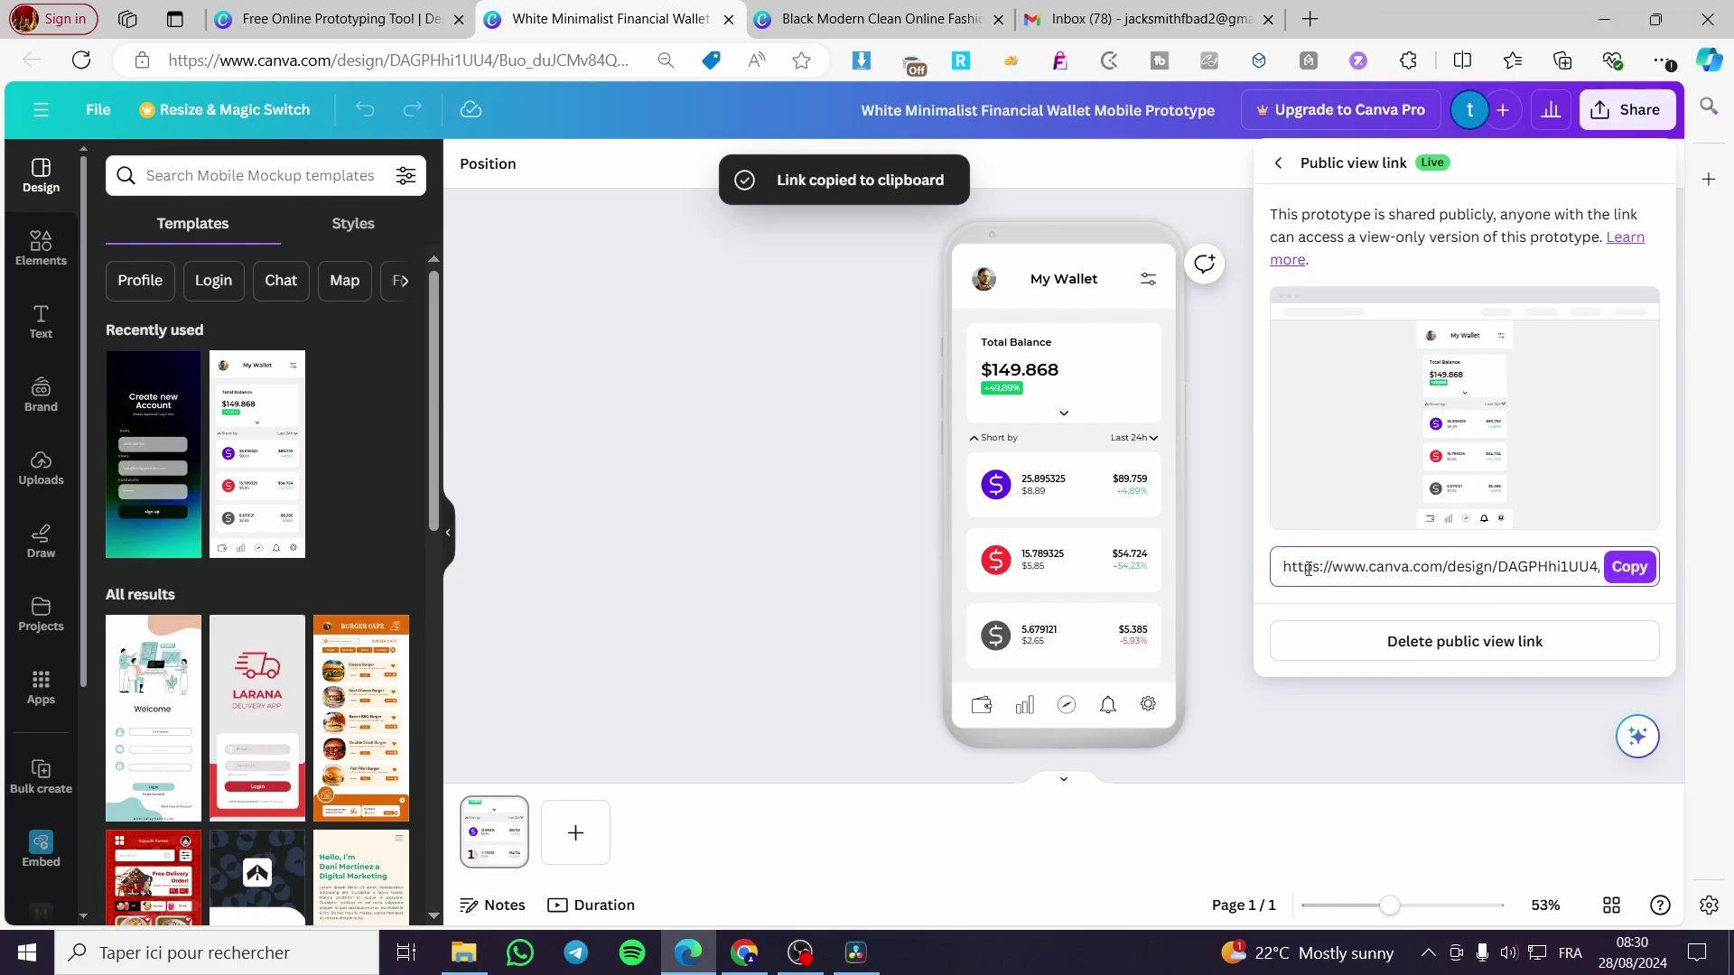
click(1308, 569)
right_click(1307, 569)
click(1355, 250)
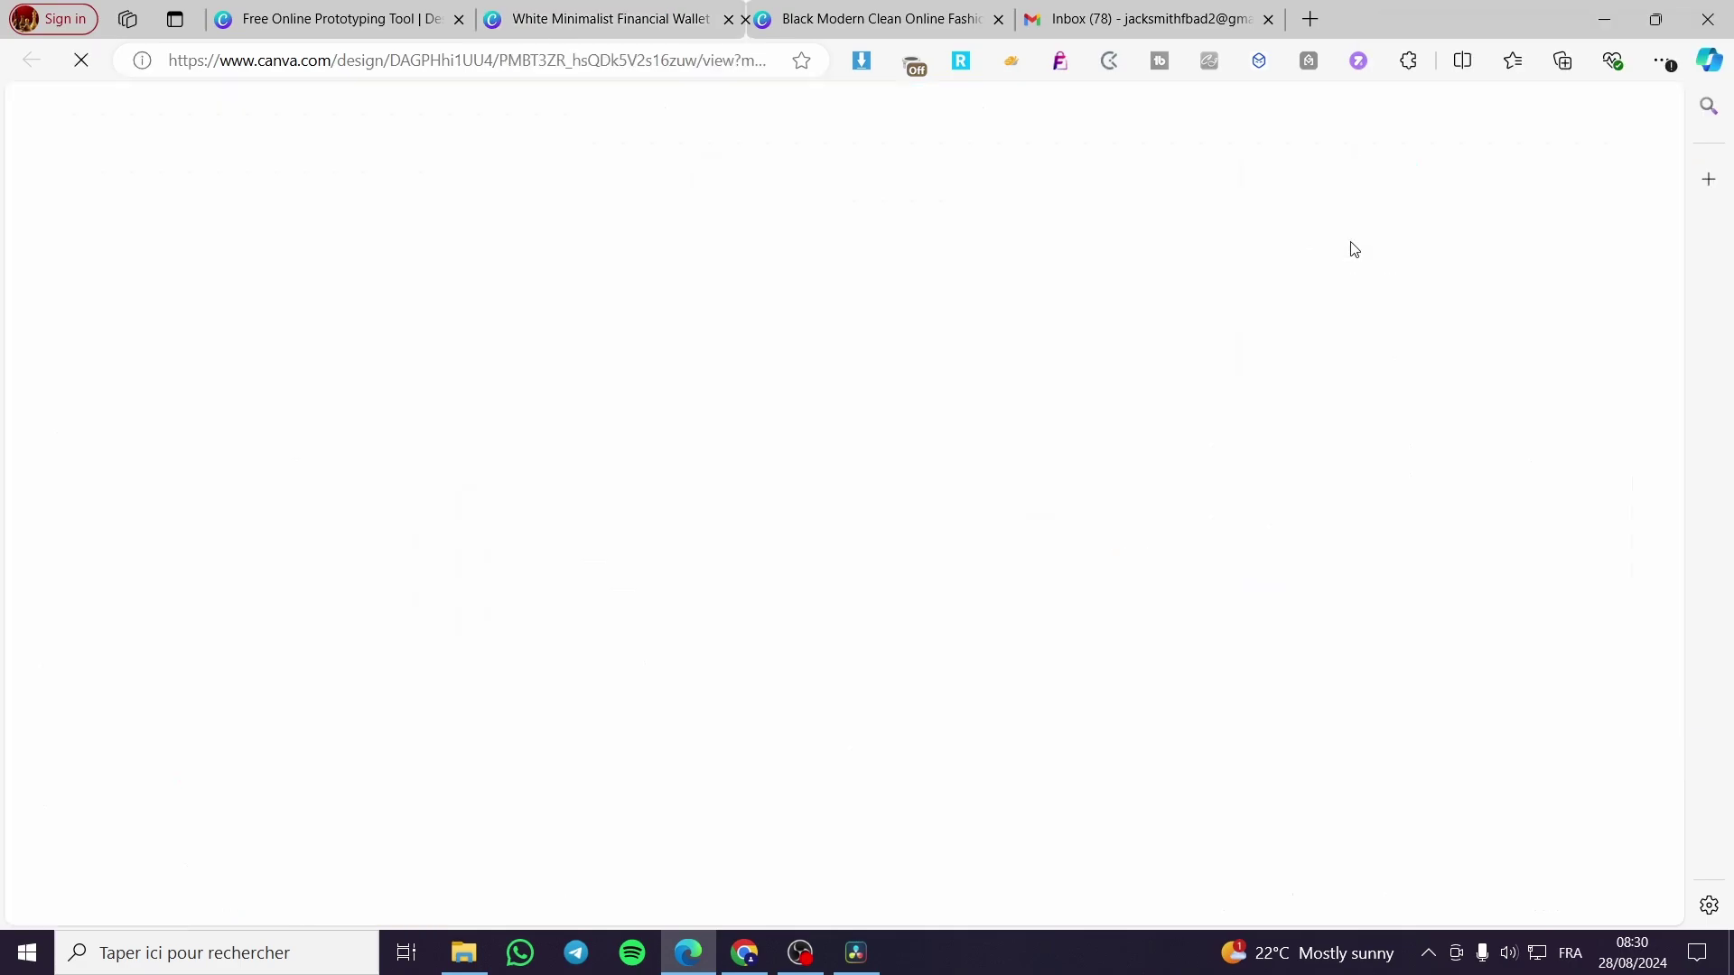